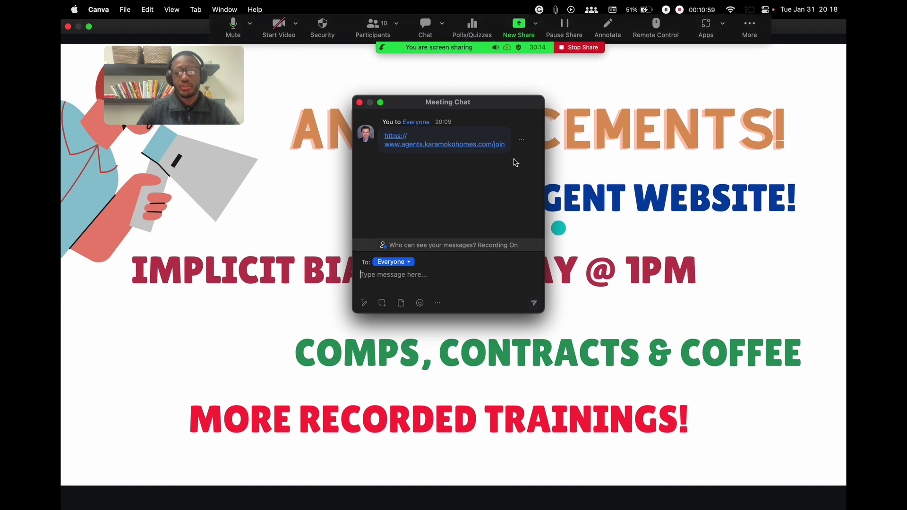
Move the Zoom meeting chat aside and bring up the participants list
left_click_drag(469, 99, 446, 103)
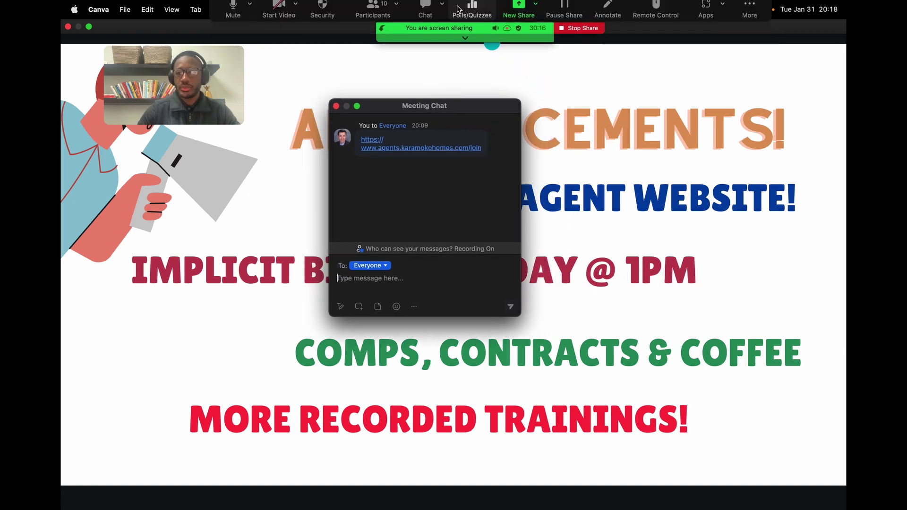
left_click(373, 33)
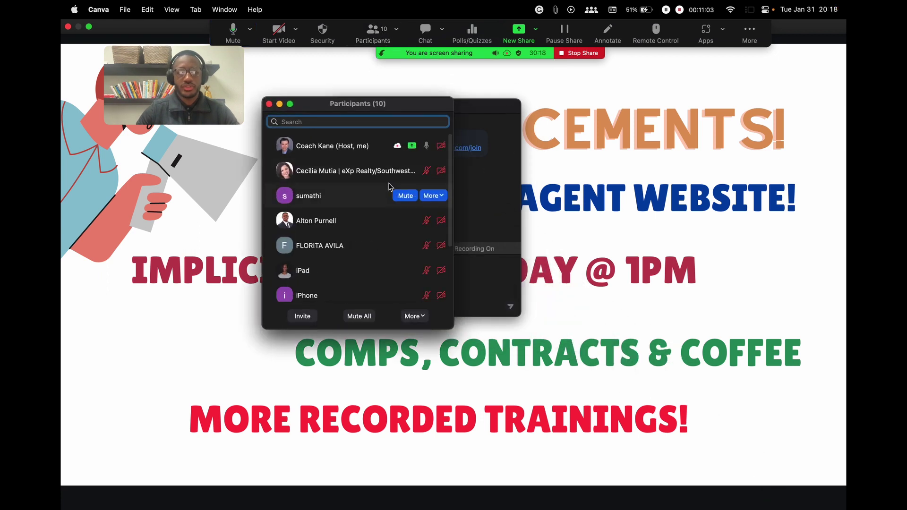
scroll(391, 186, "down", 3)
scroll(391, 186, "up", 3)
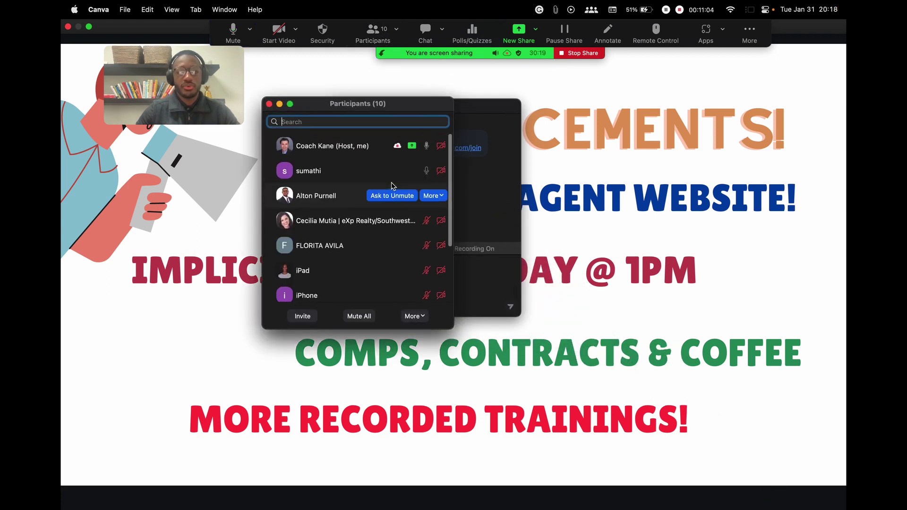
Put away the participants list and park the chat panel at the left edge
left_click(280, 105)
left_click_drag(492, 104, 116, 182)
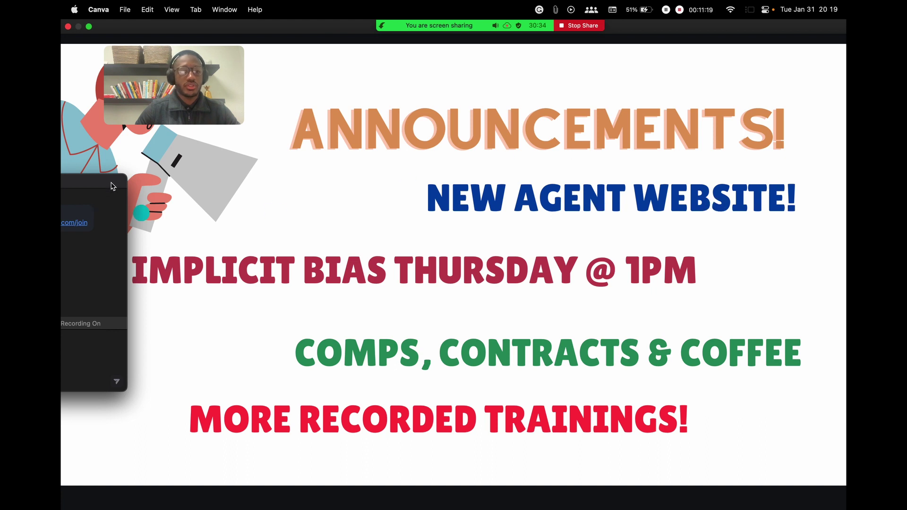
left_click_drag(113, 186, 113, 158)
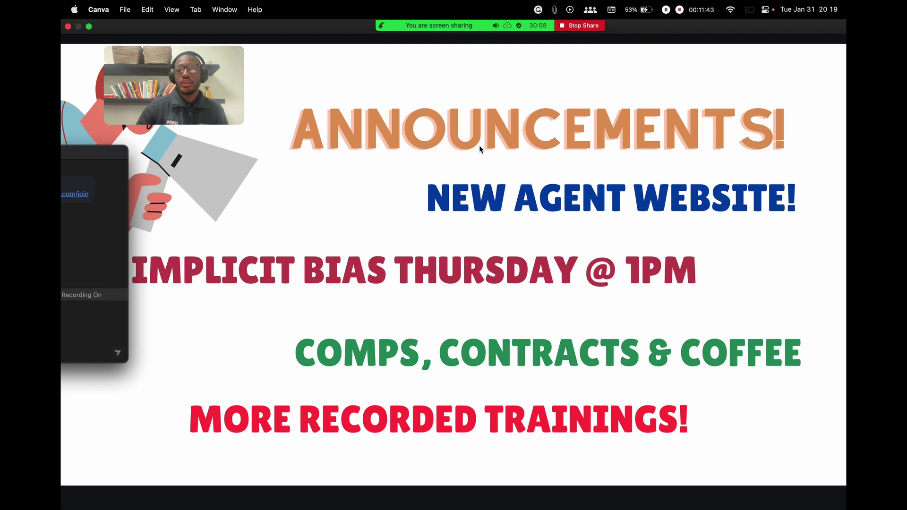
key("ctrl+Left")
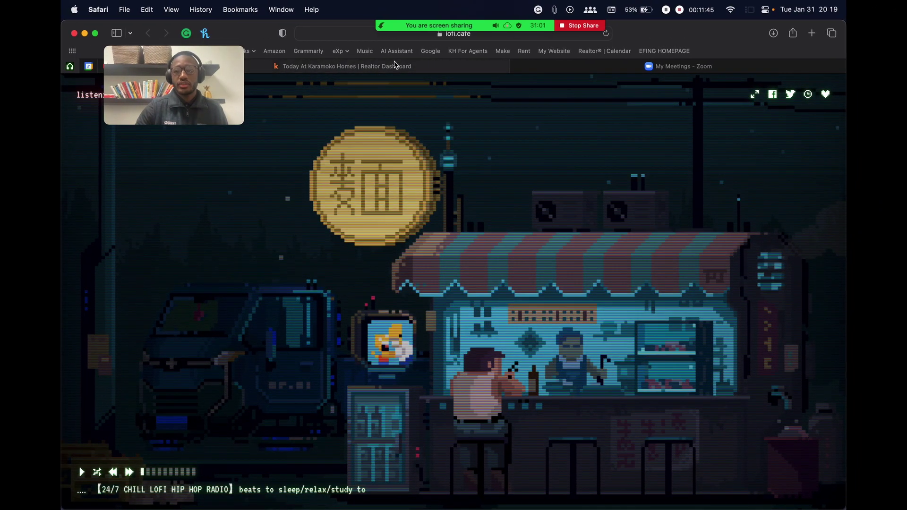
Switch to the Realtor Dashboard tab and scroll down to the Upcoming Events listings
left_click(454, 66)
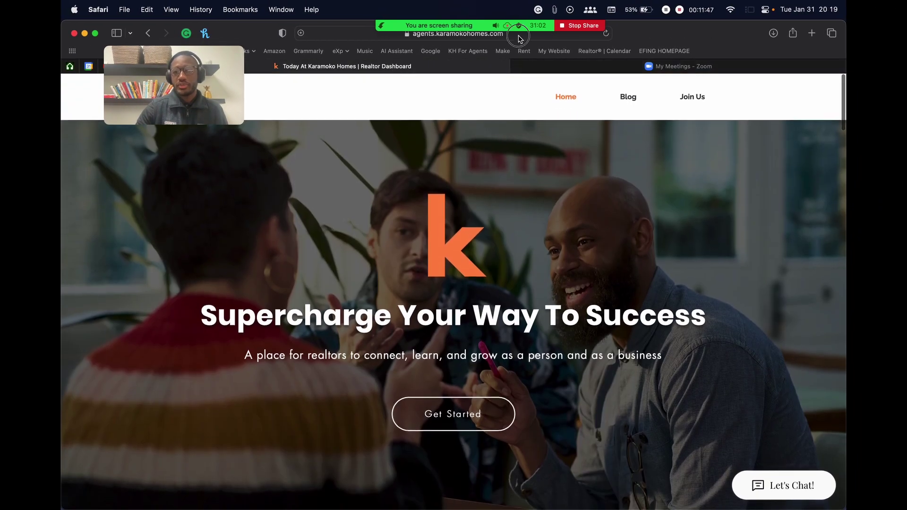
key("super+l")
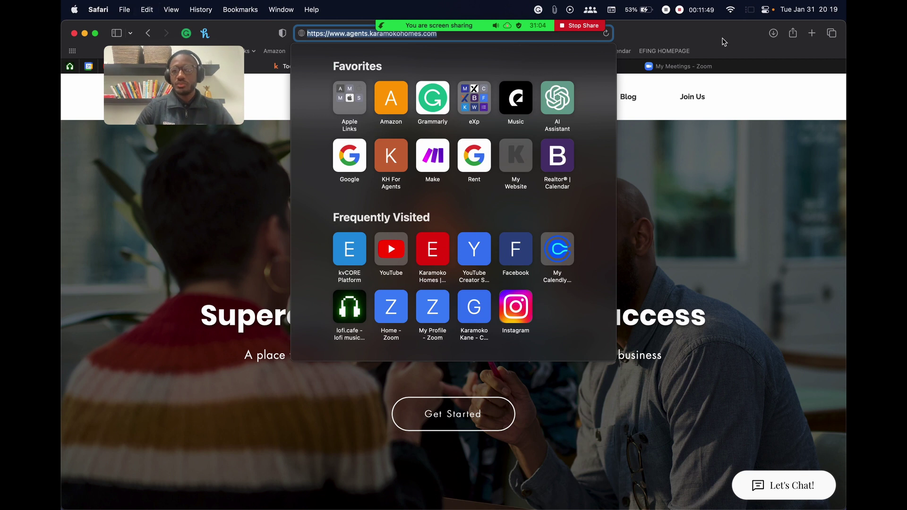
key("Escape")
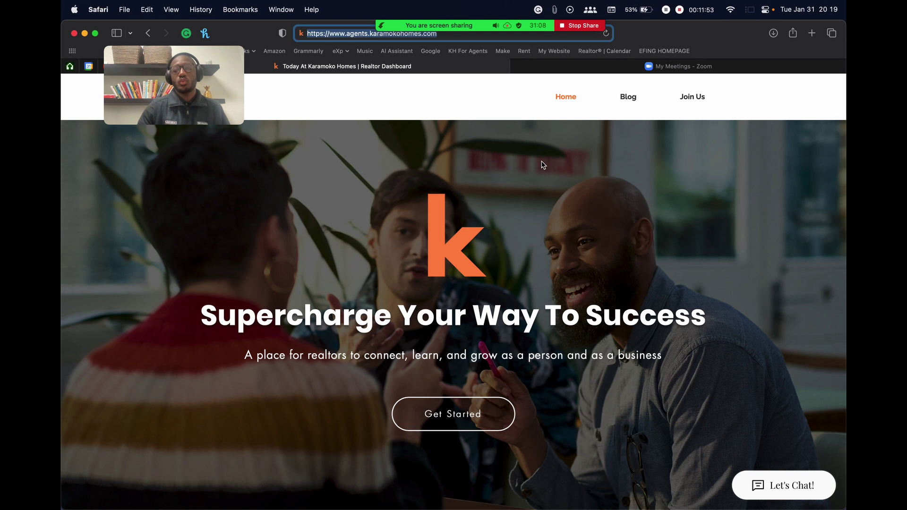
scroll(462, 189, "down", 10)
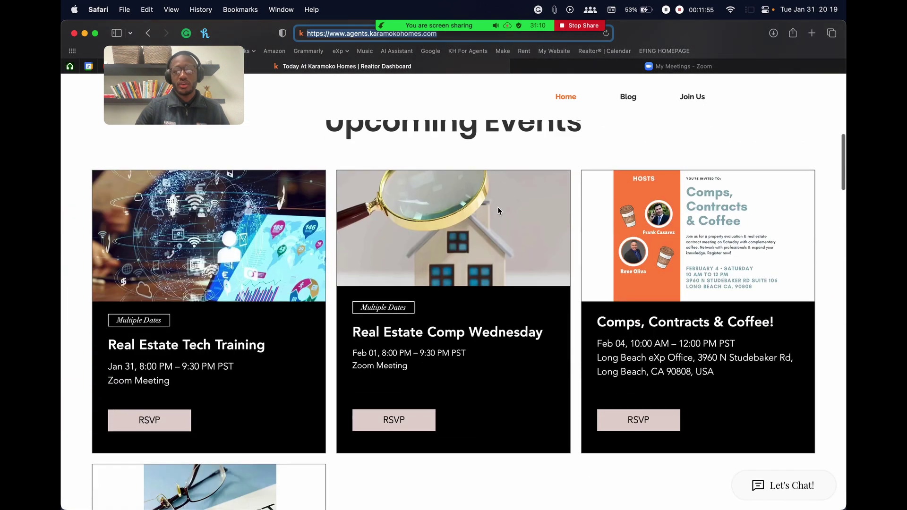
scroll(498, 207, "down", 2)
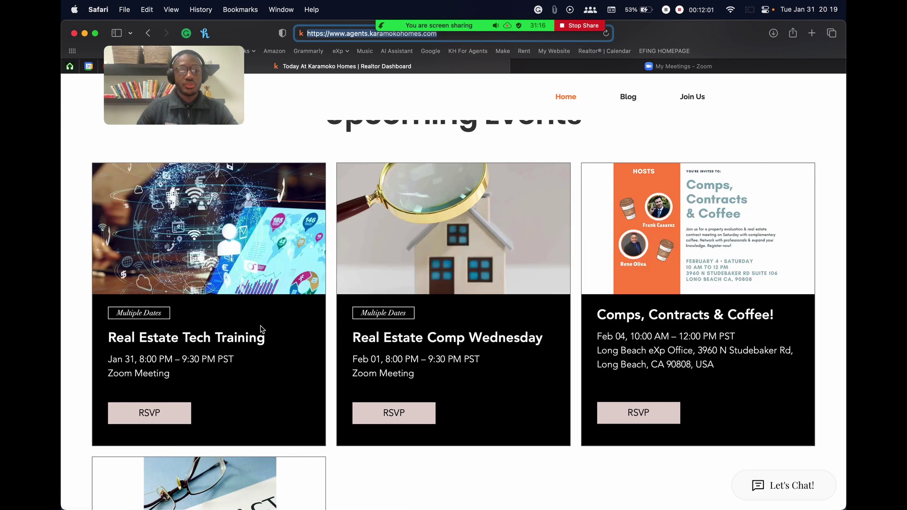
scroll(675, 395, "down", 2)
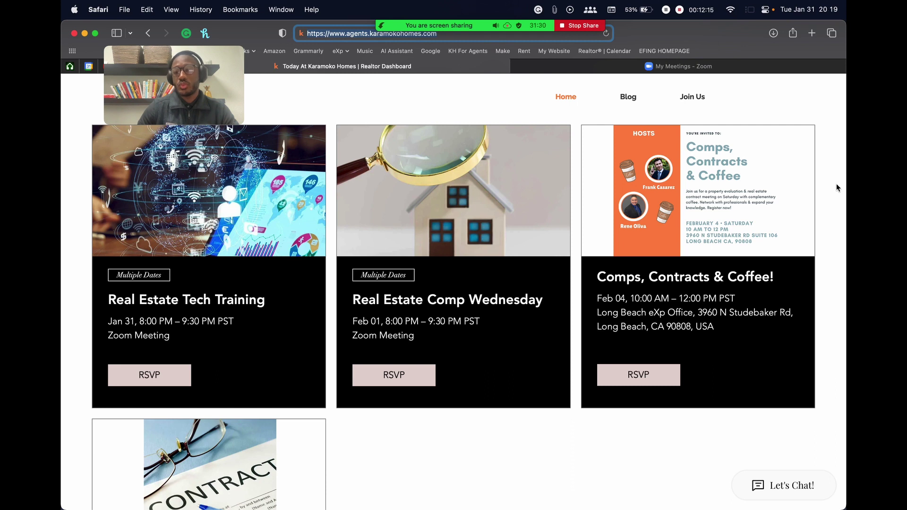
scroll(828, 215, "down", 4)
scroll(828, 214, "up", 2)
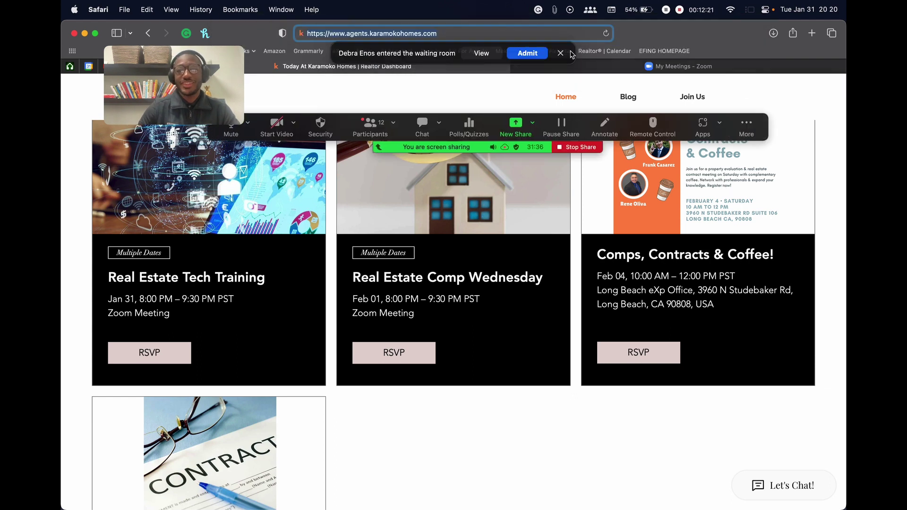
Dismiss the waiting-room notice and admit the waiting attendee into the meeting
left_click(527, 53)
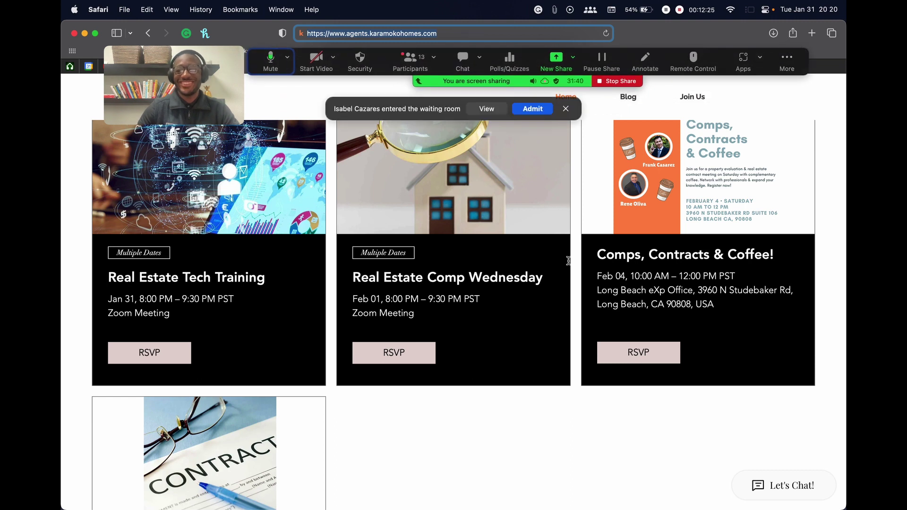
left_click(534, 109)
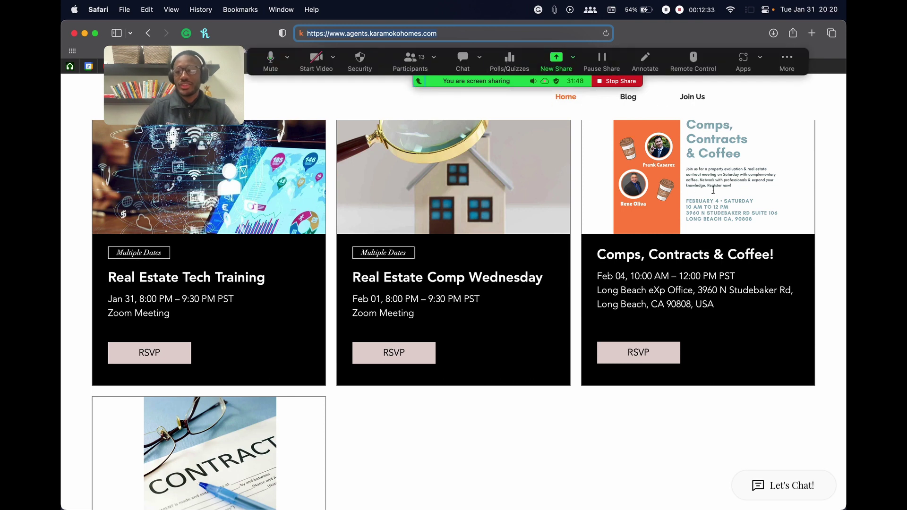
scroll(713, 191, "up", 5)
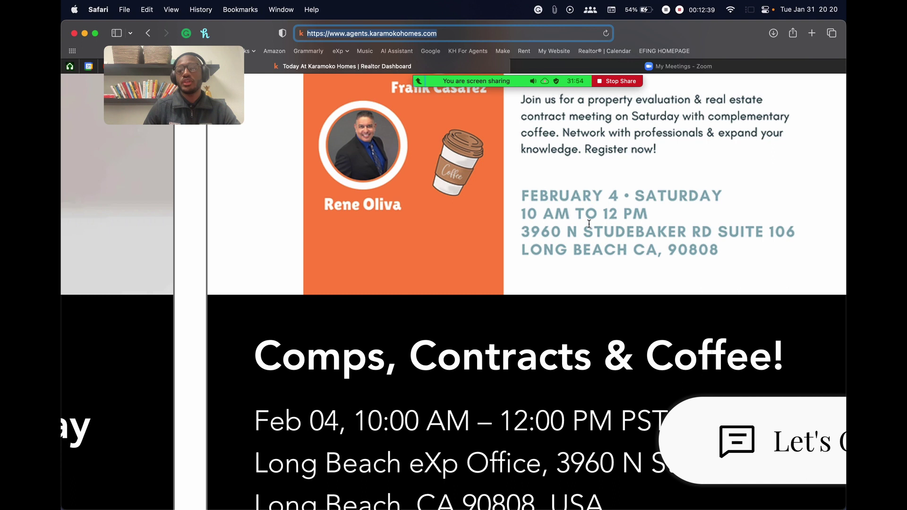
Scroll around the Upcoming Events section, ending on Comps, Contracts & Coffee for Feb 04
scroll(569, 229, "down", 5)
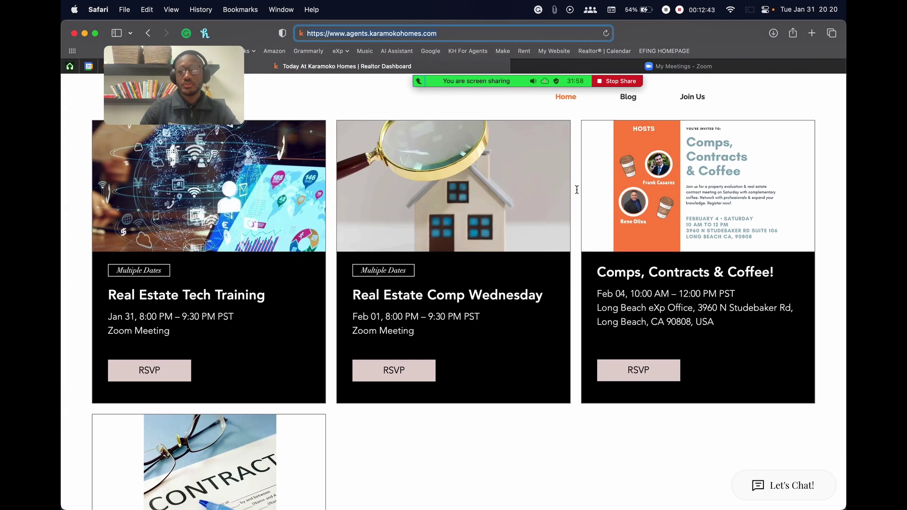
scroll(567, 164, "up", 5)
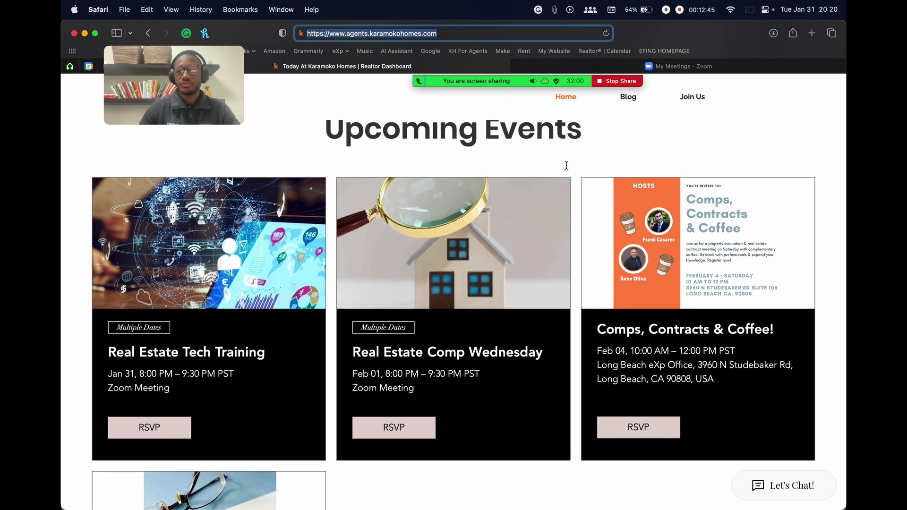
scroll(566, 165, "up", 6)
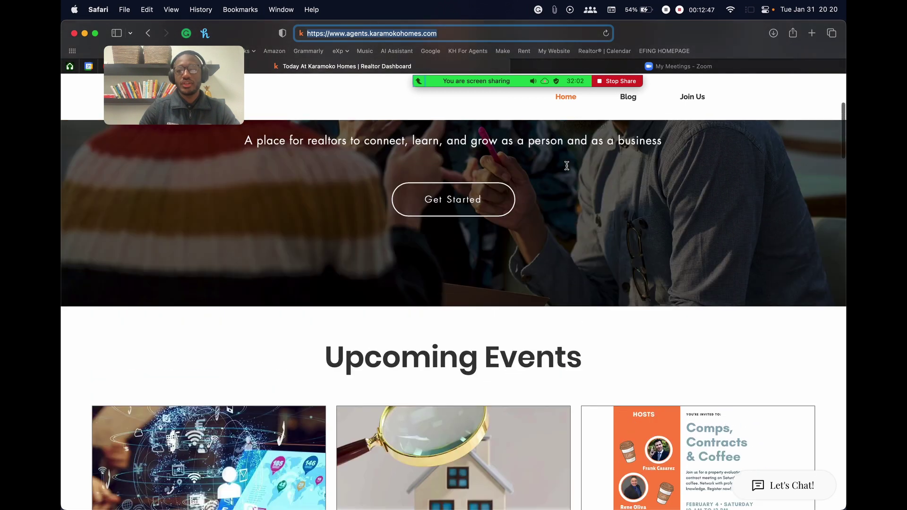
scroll(567, 165, "down", 7)
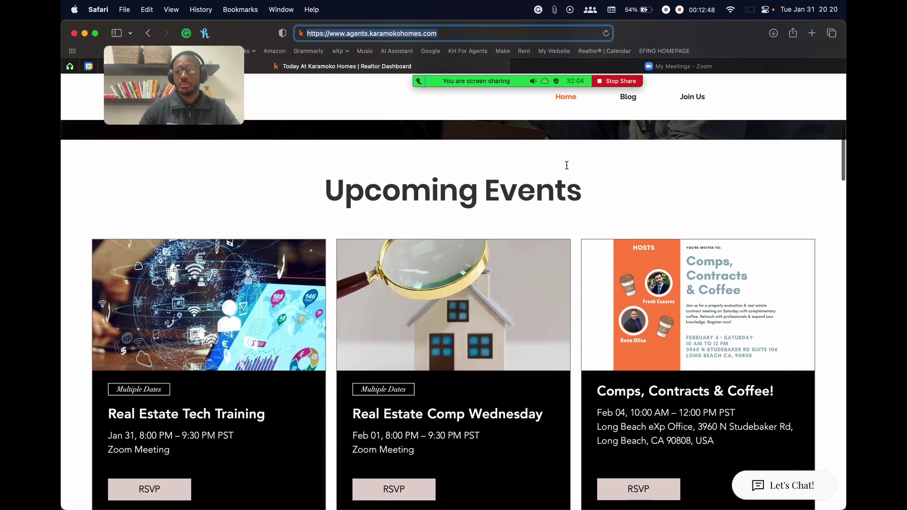
scroll(567, 165, "down", 2)
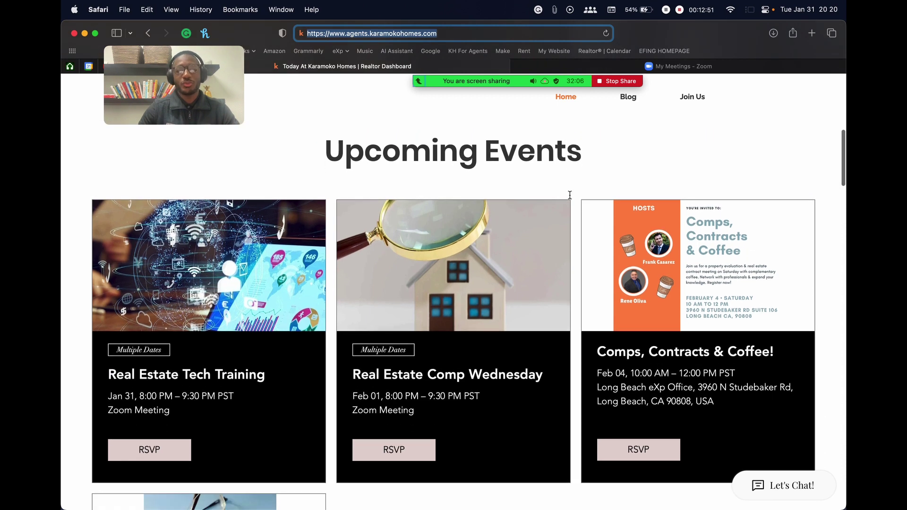
scroll(578, 186, "down", 2)
scroll(582, 185, "up", 1)
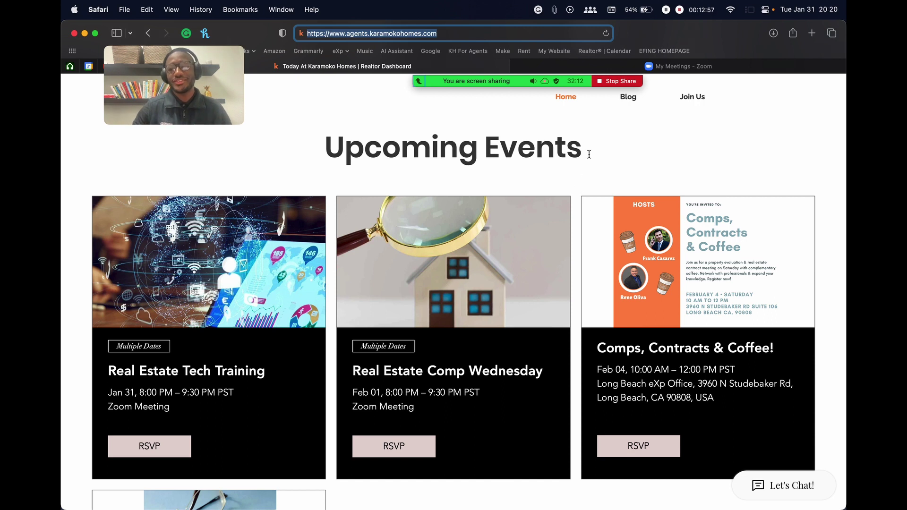
scroll(594, 165, "down", 1)
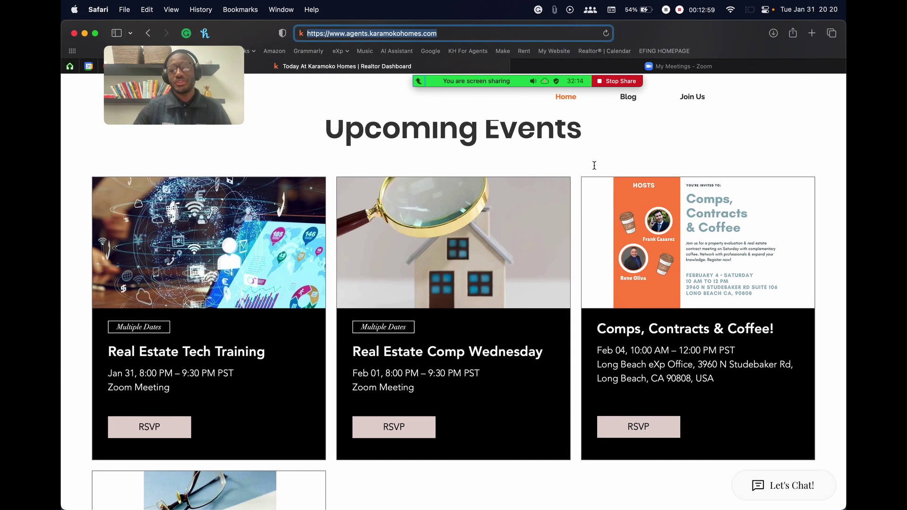
scroll(594, 168, "up", 1)
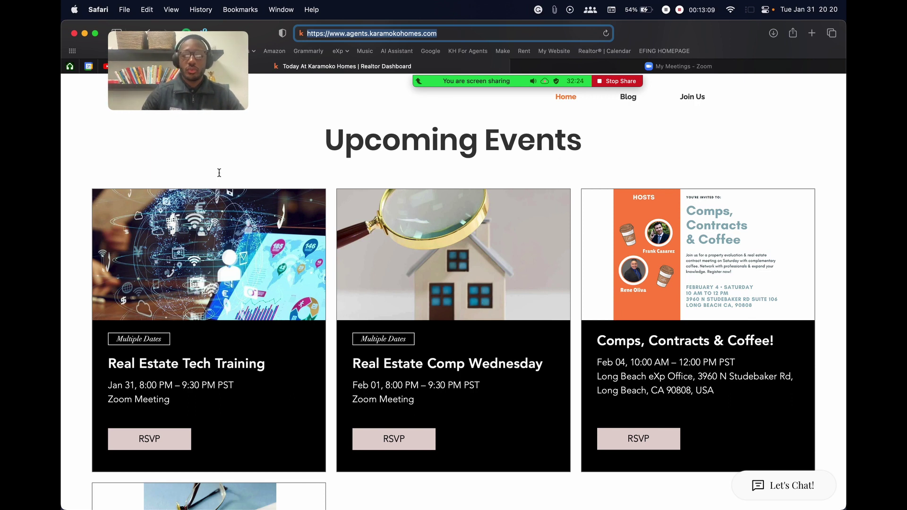
scroll(715, 248, "down", 3)
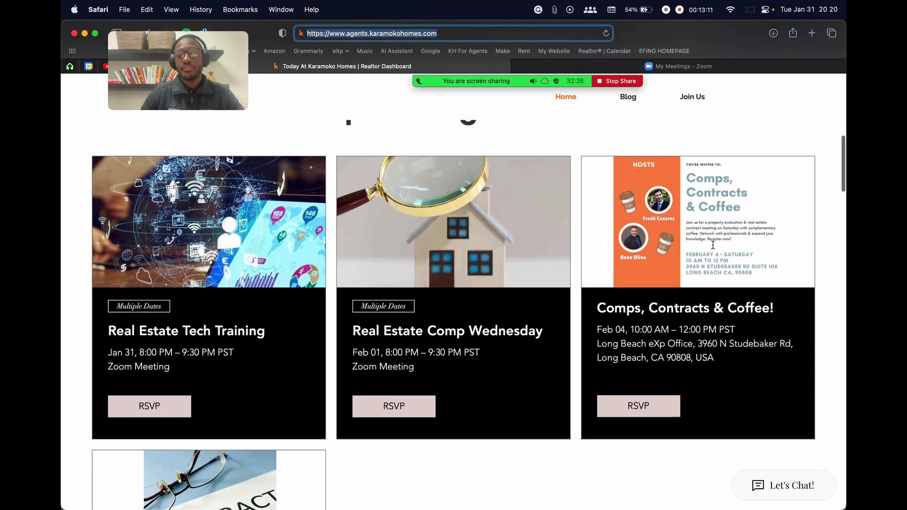
Mute the newly joined attendee from the Zoom participants list, then close the list
mouse_move(501, 71)
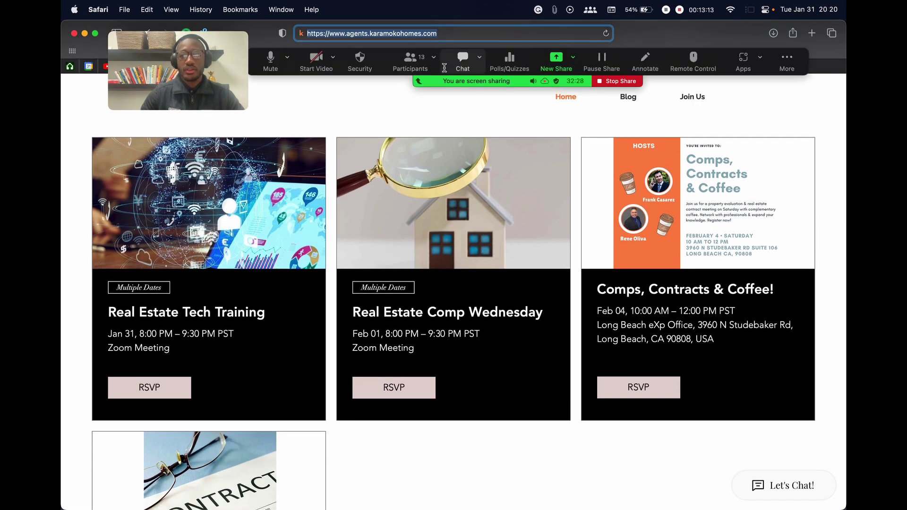
left_click(411, 66)
mouse_move(429, 228)
mouse_move(412, 199)
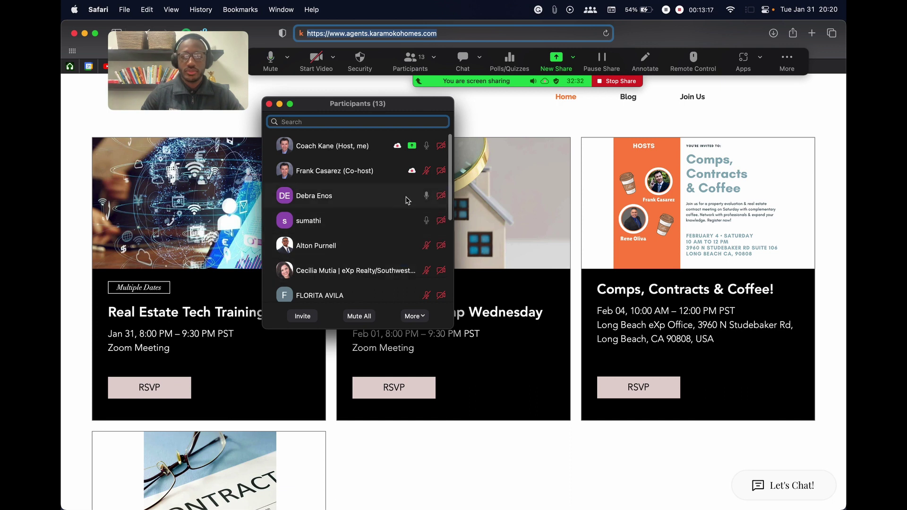
left_click(412, 197)
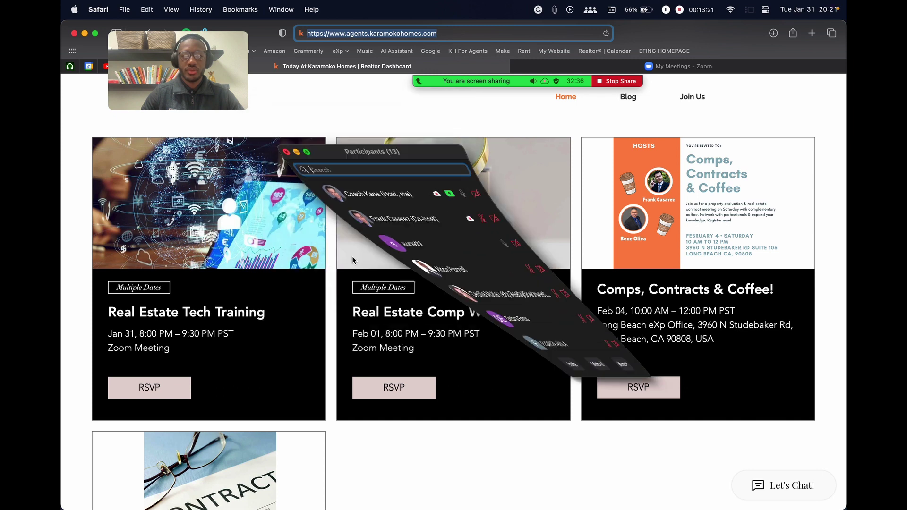
left_click(279, 104)
Scroll past Real Estate Contracts Training to the Book A Free Training Session banner
scroll(504, 211, "up", 2)
scroll(425, 236, "down", 3)
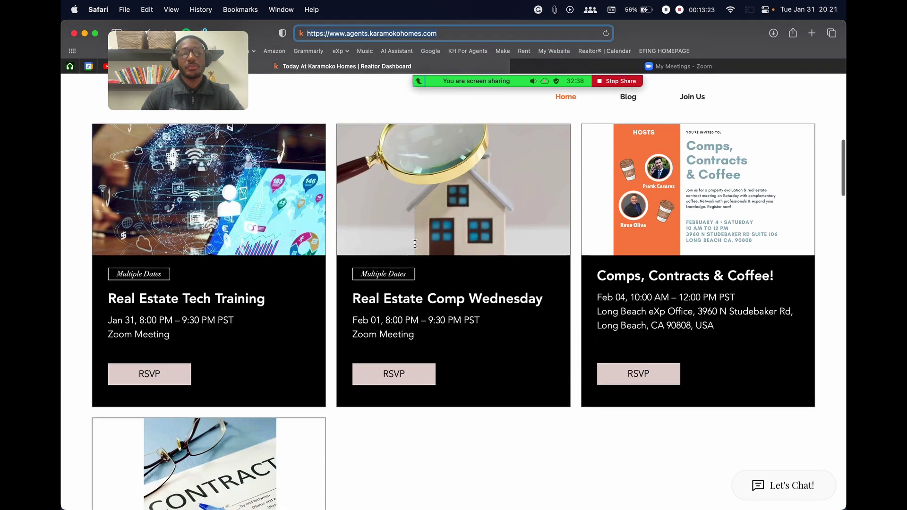
scroll(415, 243, "up", 1)
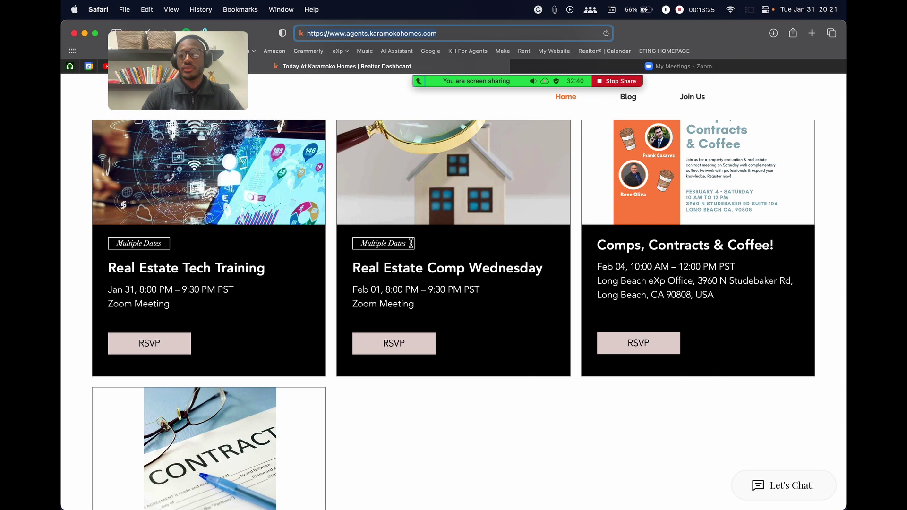
scroll(550, 320, "down", 2)
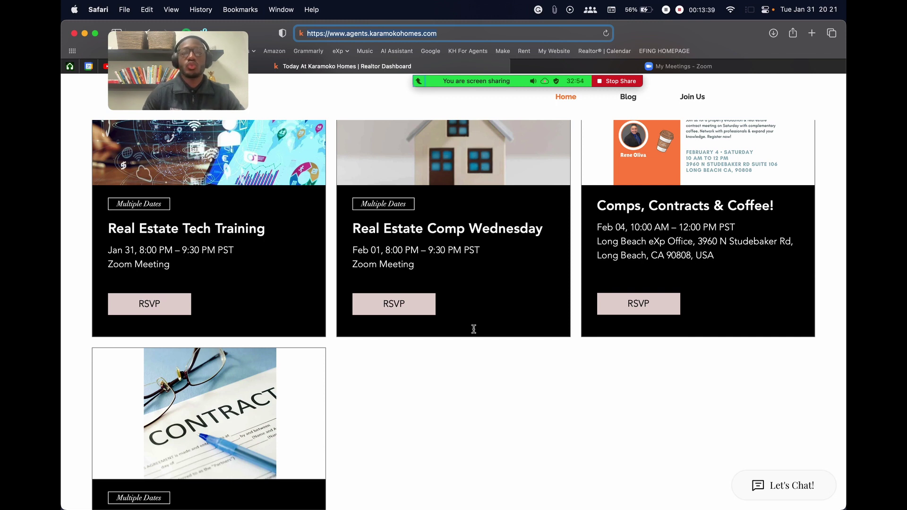
scroll(568, 312, "down", 1)
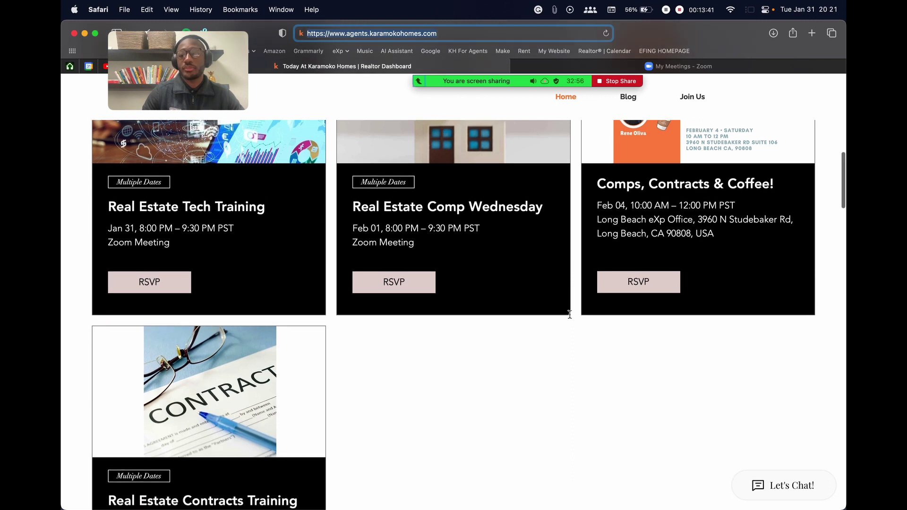
scroll(609, 310, "down", 15)
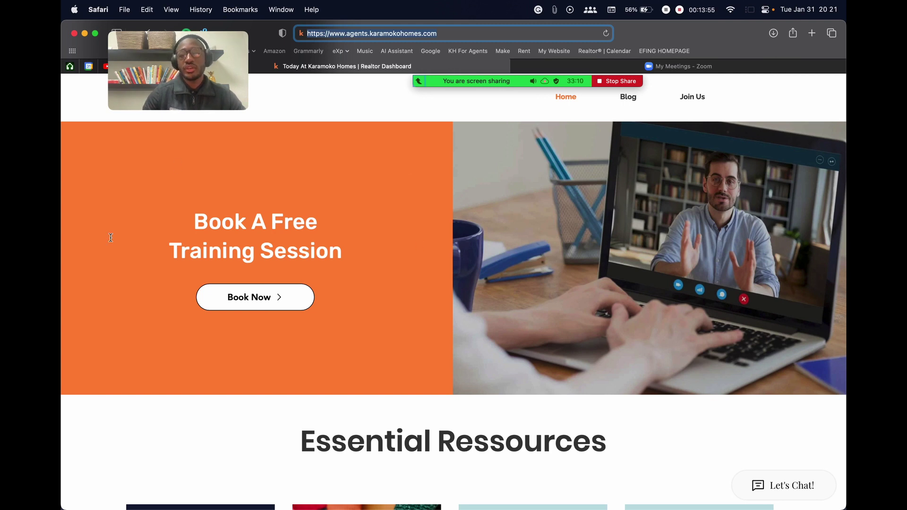
Scroll down through Essential Ressources, Interesting Reads and testimonials to LET'S TALK, then back up
scroll(163, 199, "down", 7)
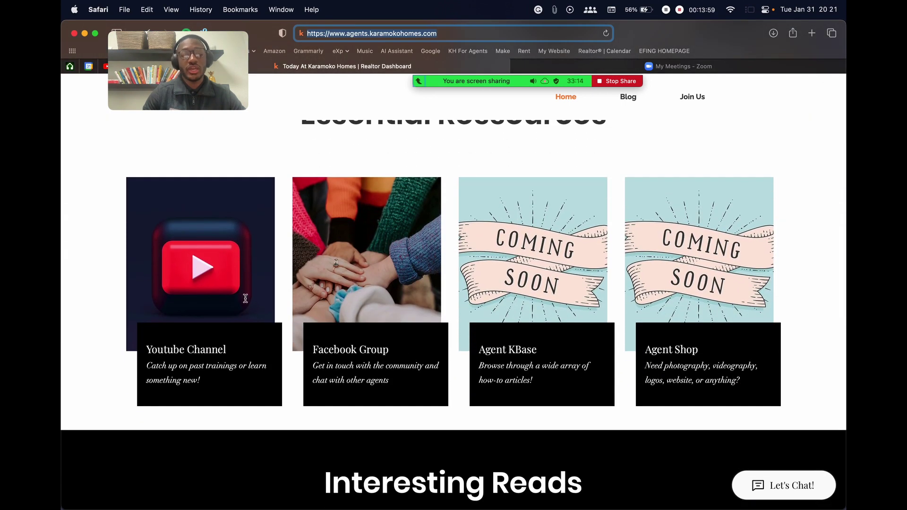
scroll(410, 286, "down", 2)
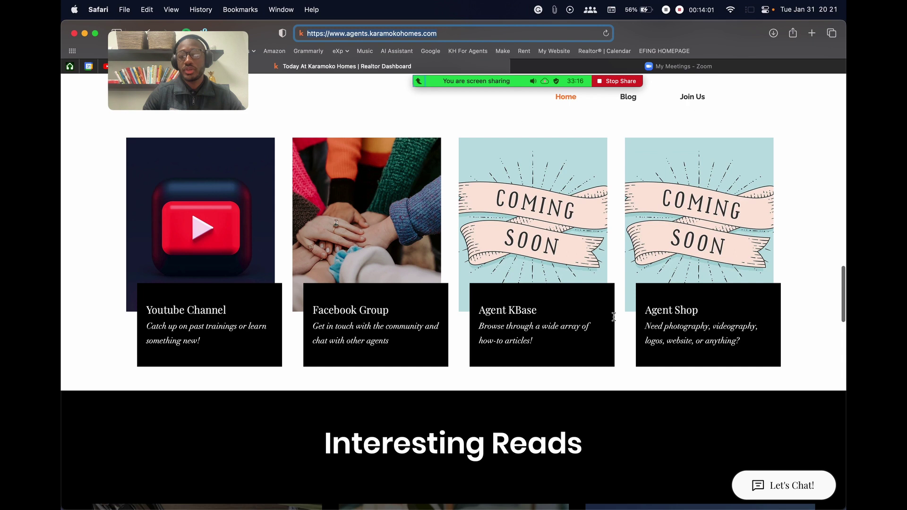
scroll(664, 226, "down", 12)
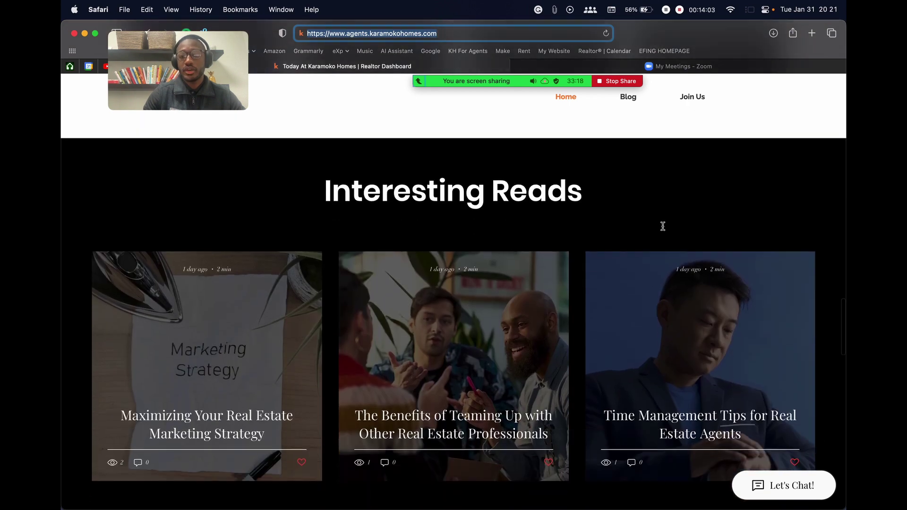
scroll(560, 237, "down", 15)
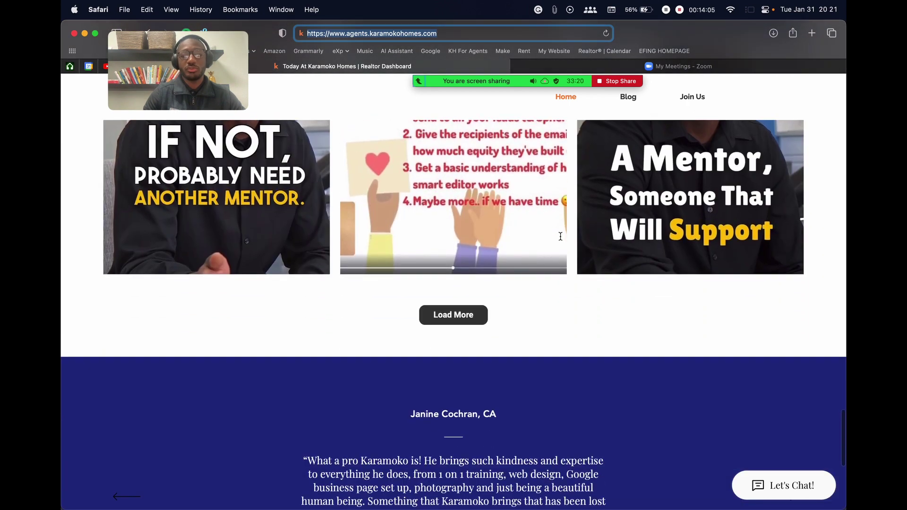
scroll(511, 242, "up", 20)
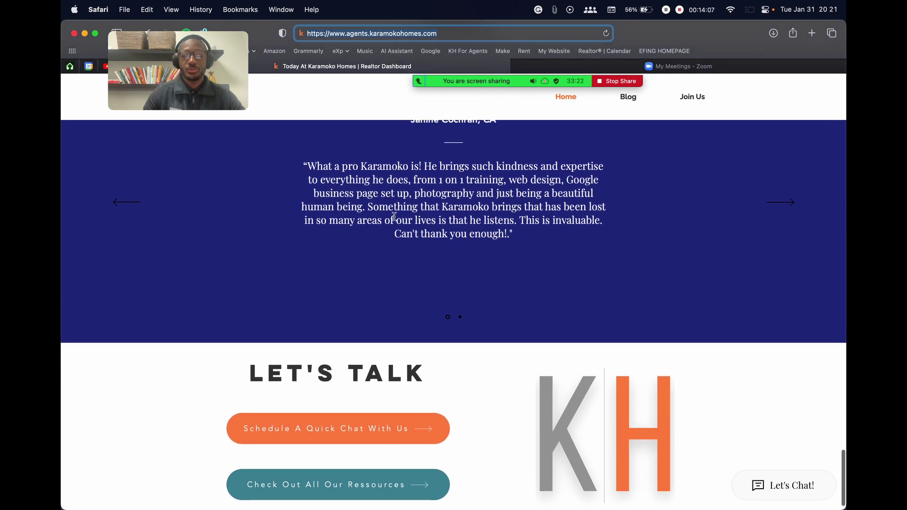
scroll(583, 218, "up", 10)
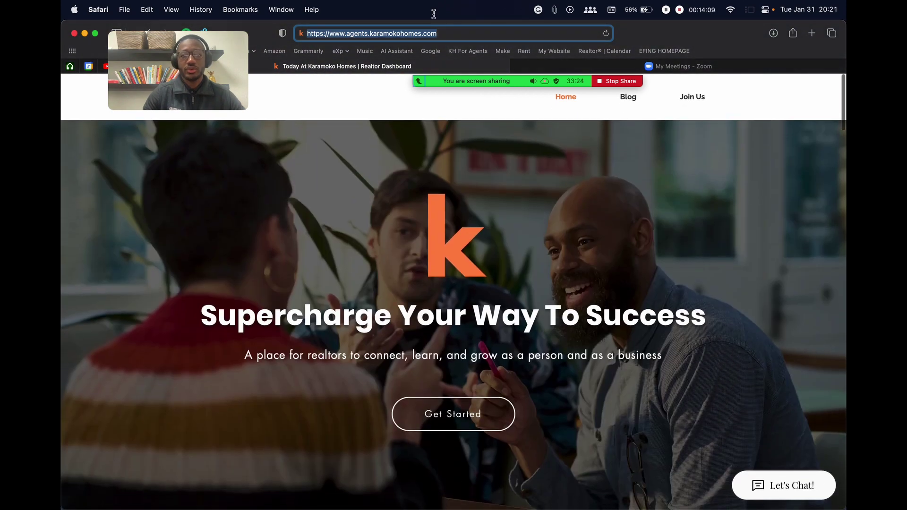
Copy the Karamoko Homes site address and send it to everyone in the Zoom chat
triple_click(451, 34)
key("super+c")
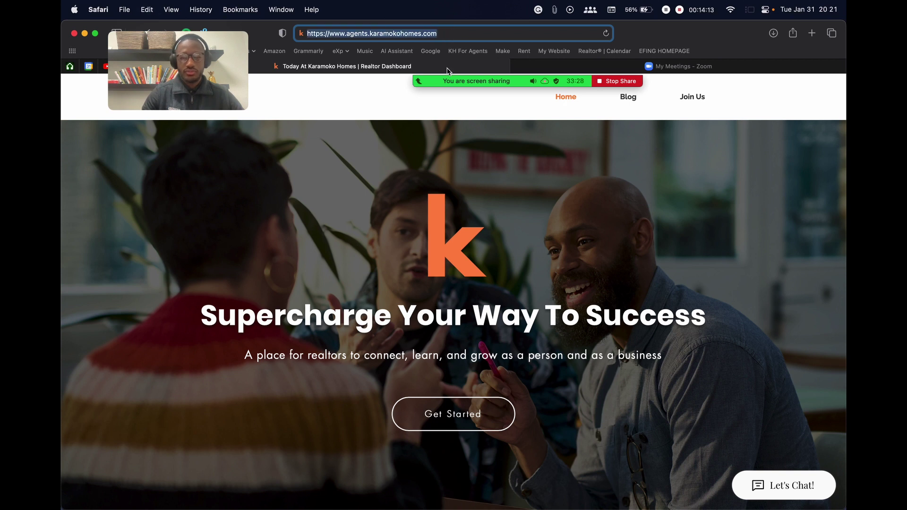
mouse_move(472, 75)
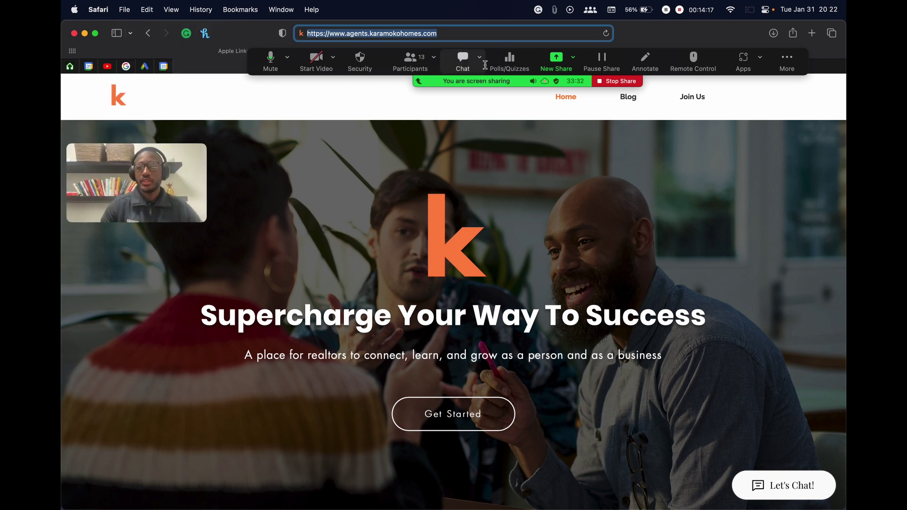
left_click(462, 60)
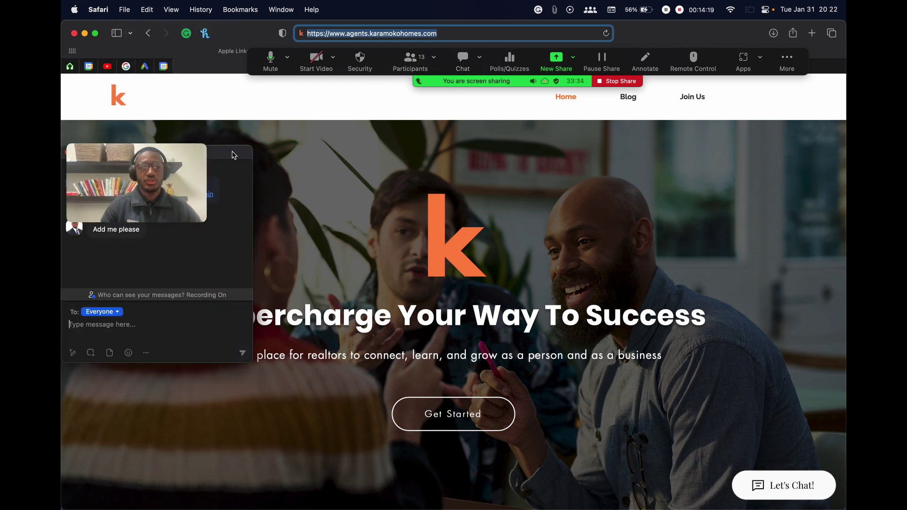
left_click_drag(232, 155, 417, 146)
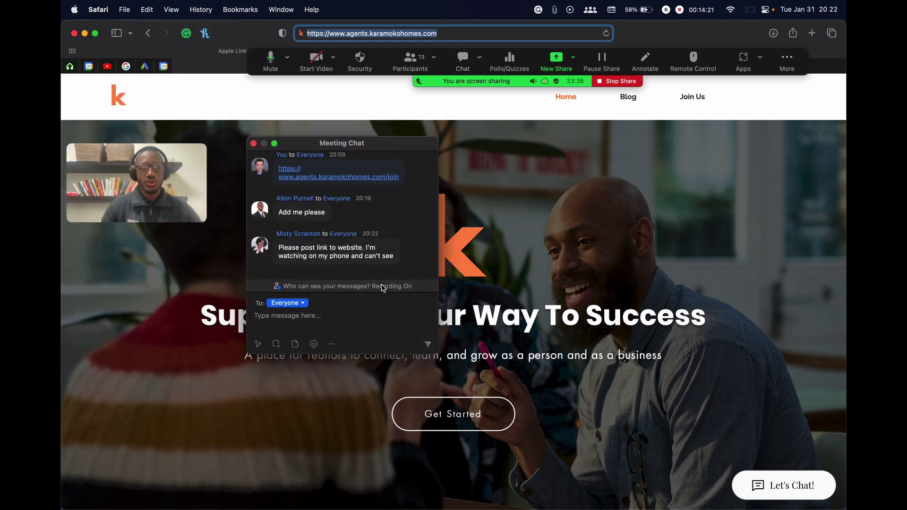
key("super+v")
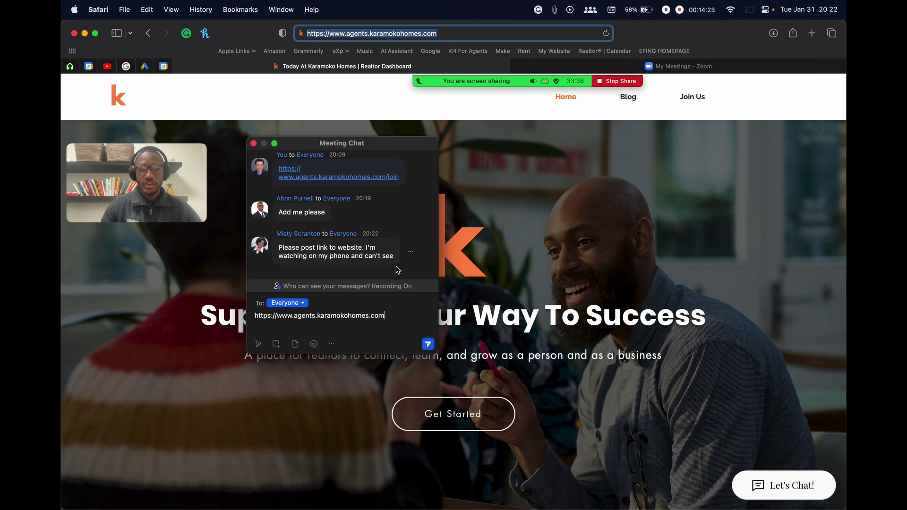
key("Return")
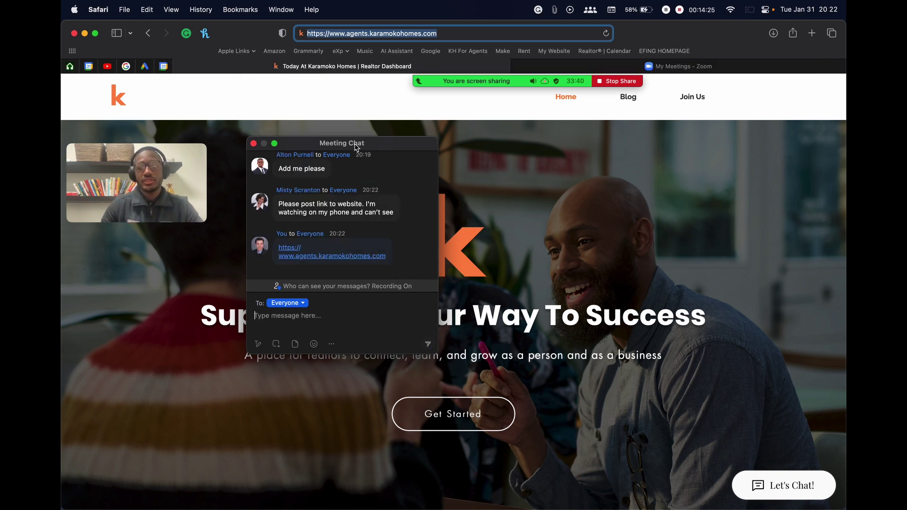
Reposition the chat window and switch back to the full-screen Canva presentation
left_click_drag(360, 147, 345, 169)
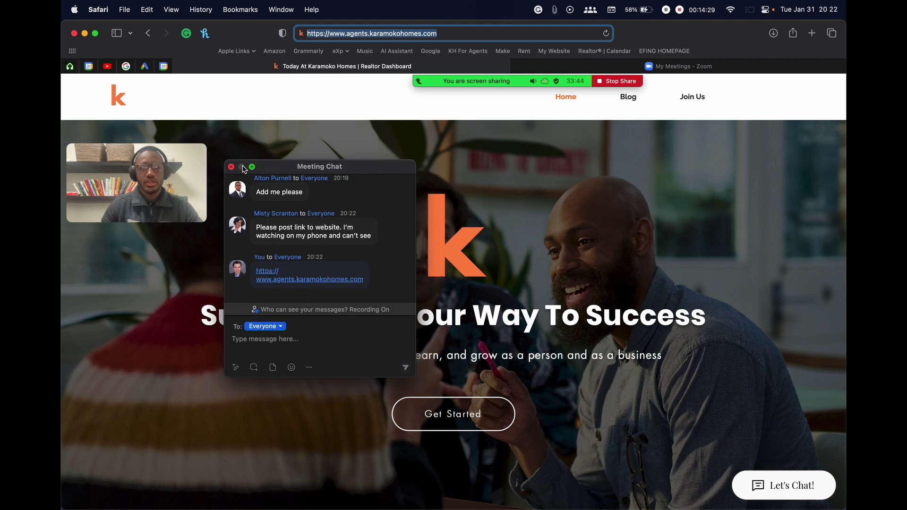
left_click_drag(294, 170, 192, 117)
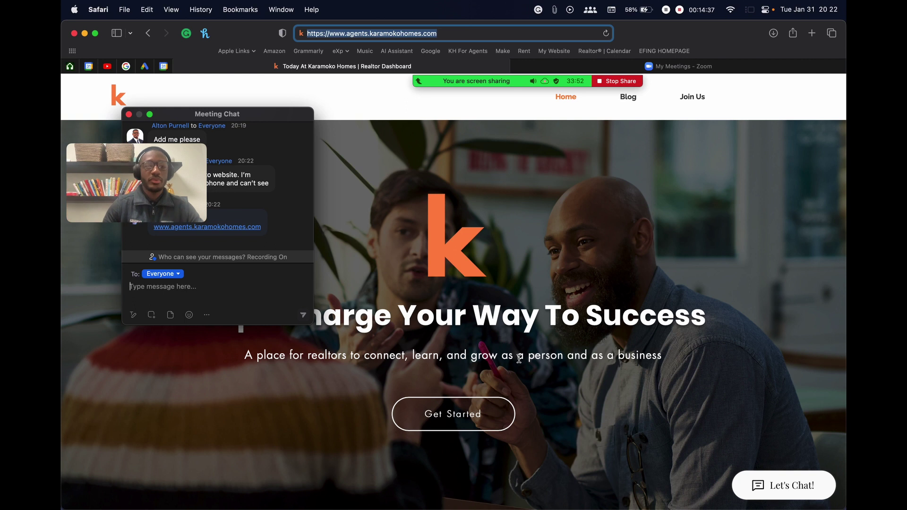
left_click_drag(217, 109, 389, 136)
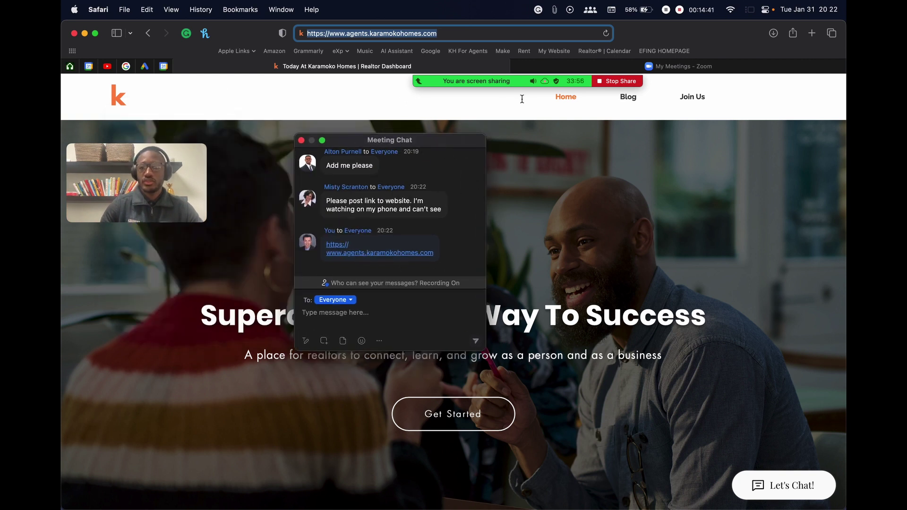
key("ctrl+Right")
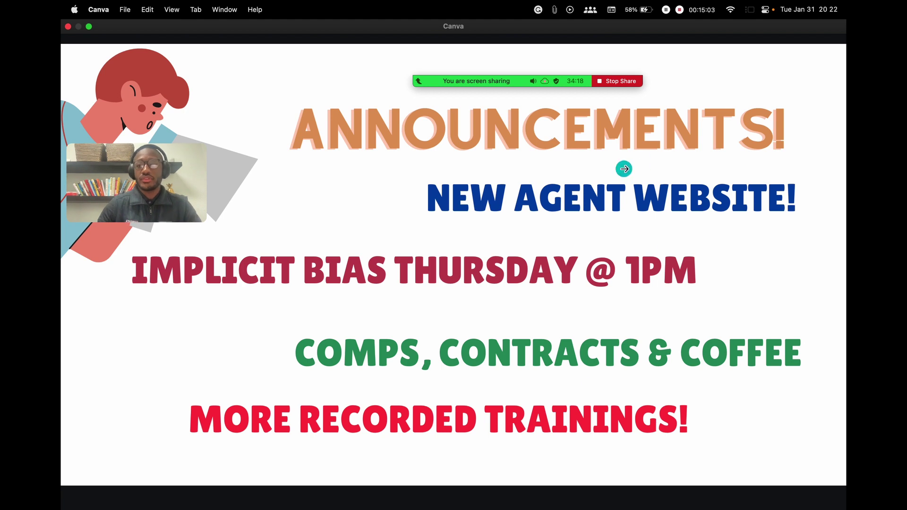
Briefly check the Zoom participants list, then advance the Canva slide to Let's Get Started!
mouse_move(447, 78)
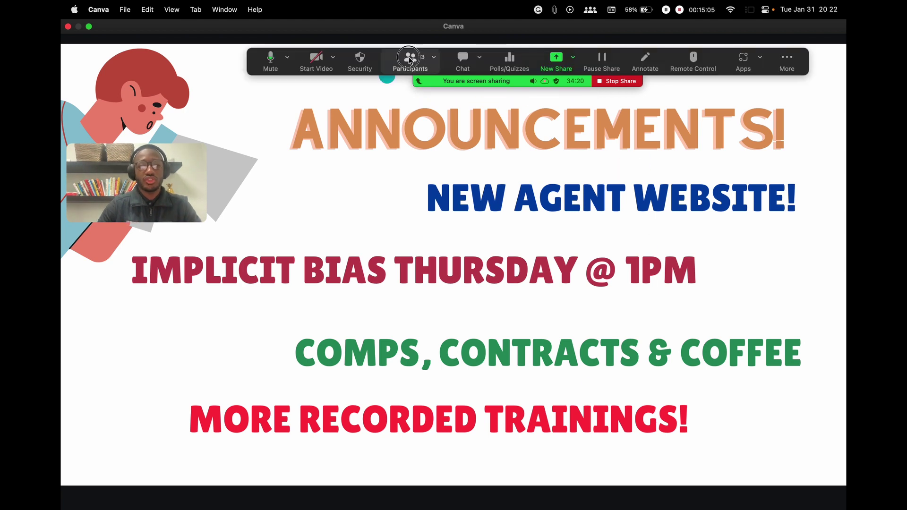
left_click(409, 60)
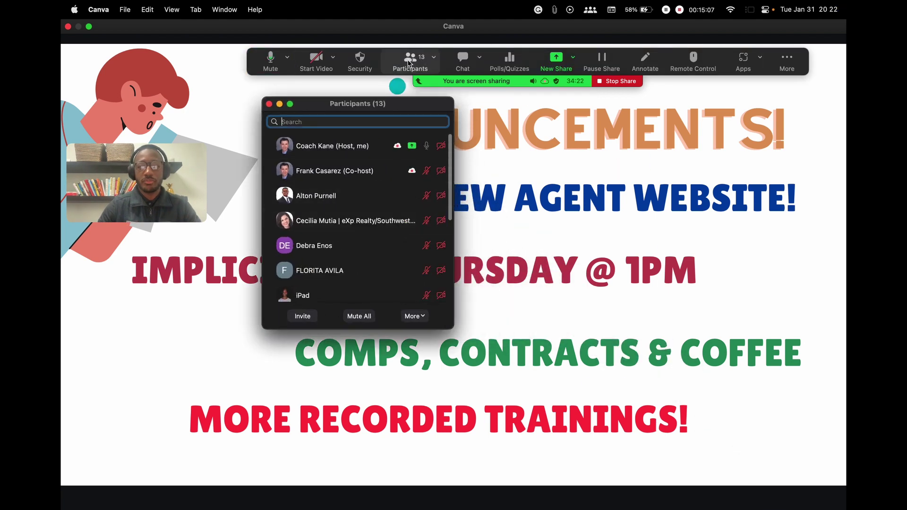
left_click(408, 61)
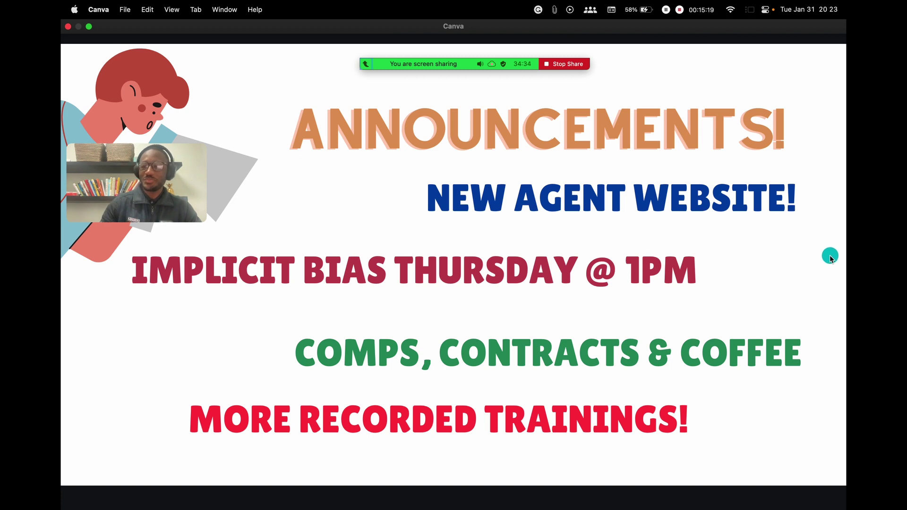
left_click(766, 395)
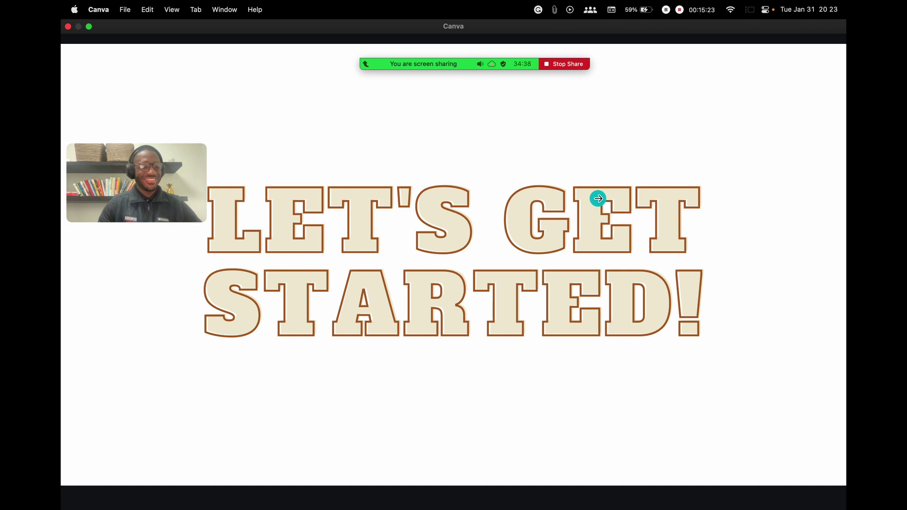
Return to the full-screen slideshow view of the TTP20 presentation
mouse_move(435, 89)
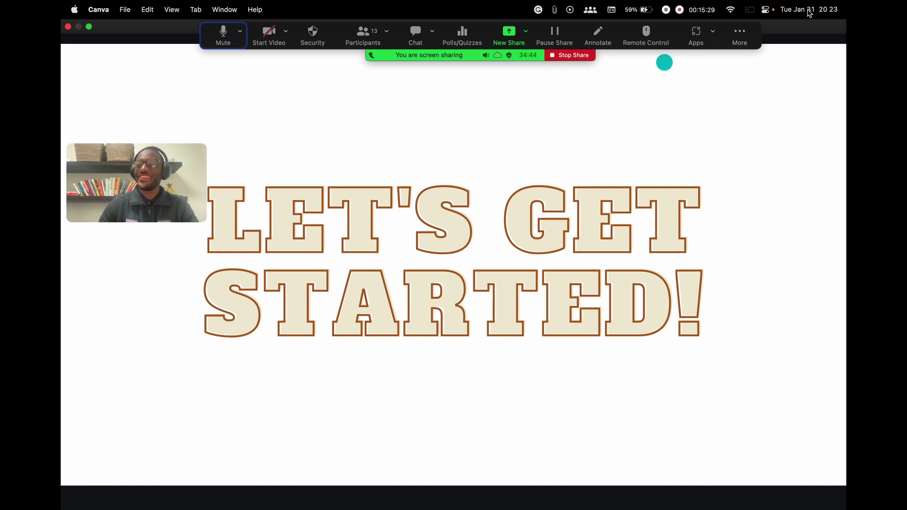
left_click_drag(731, 37, 718, 37)
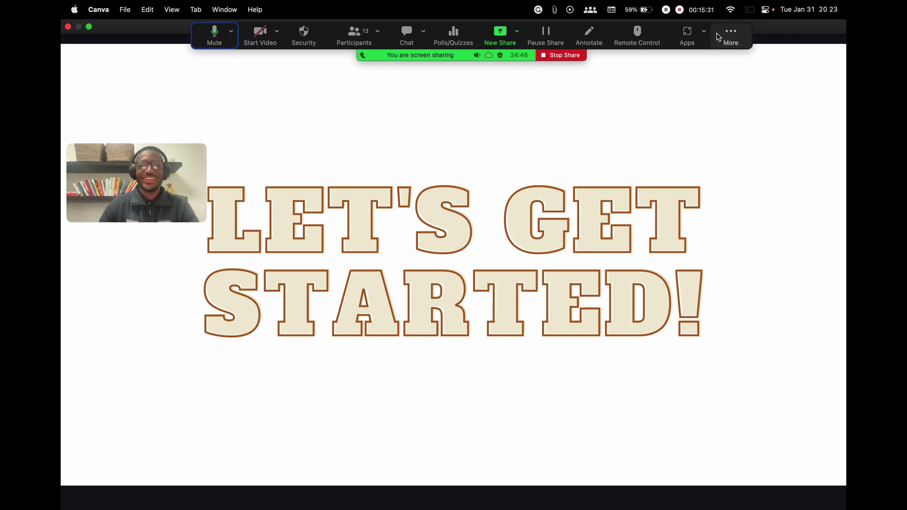
left_click(749, 100)
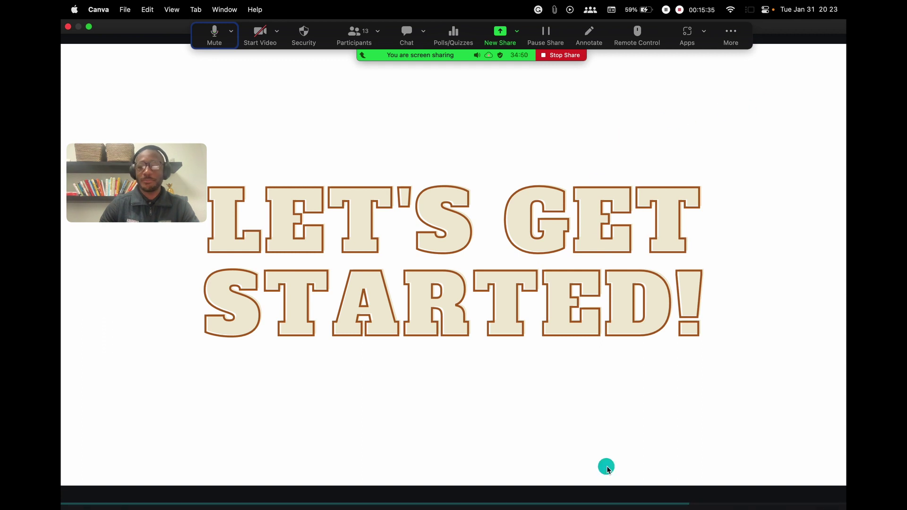
mouse_move(460, 509)
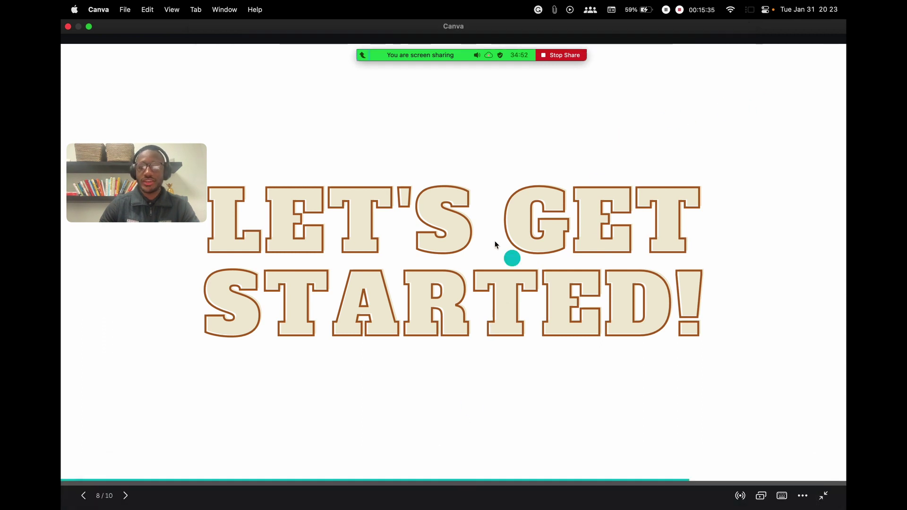
mouse_move(416, 509)
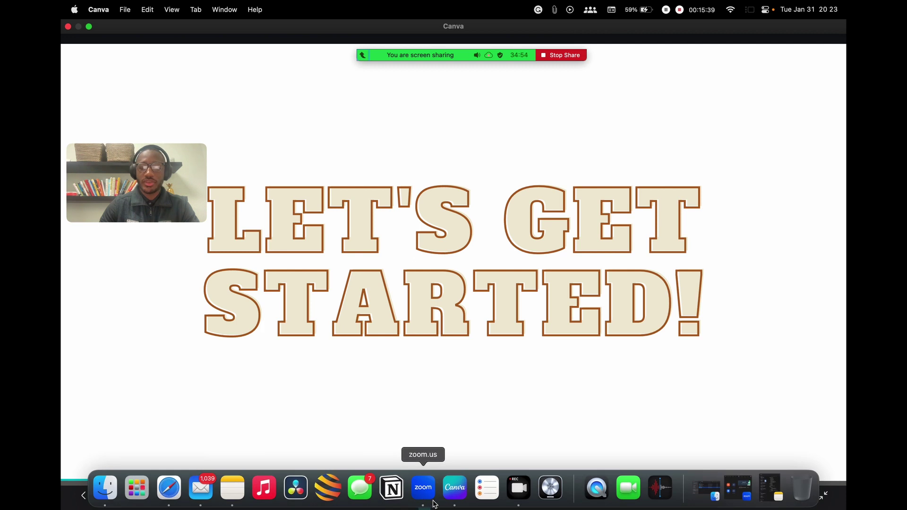
left_click(455, 492)
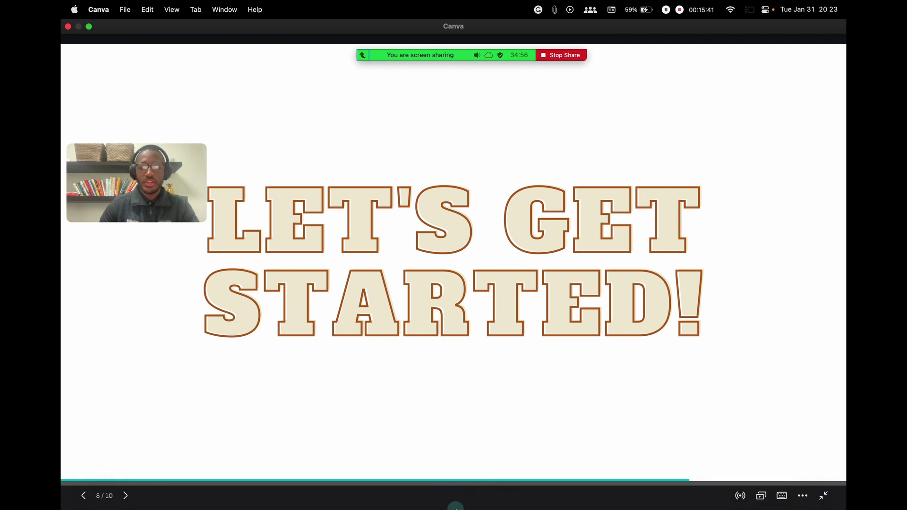
mouse_move(455, 508)
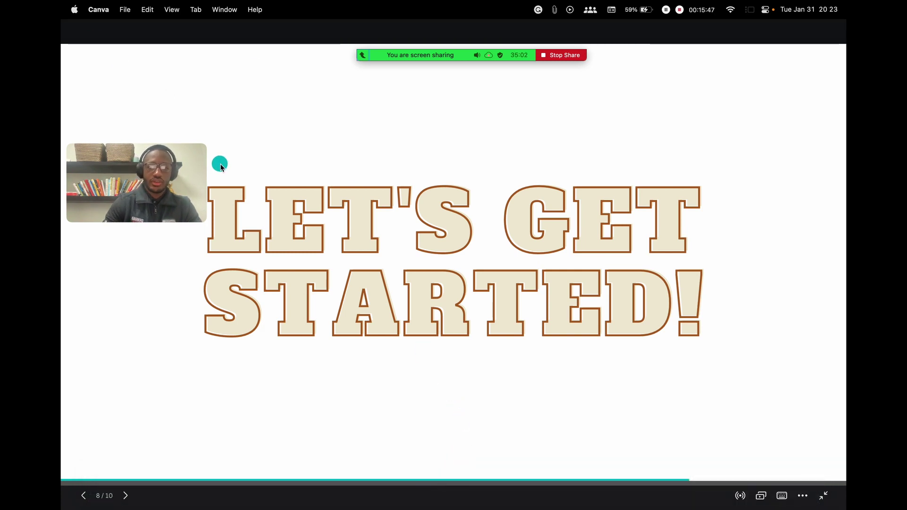
mouse_move(229, 5)
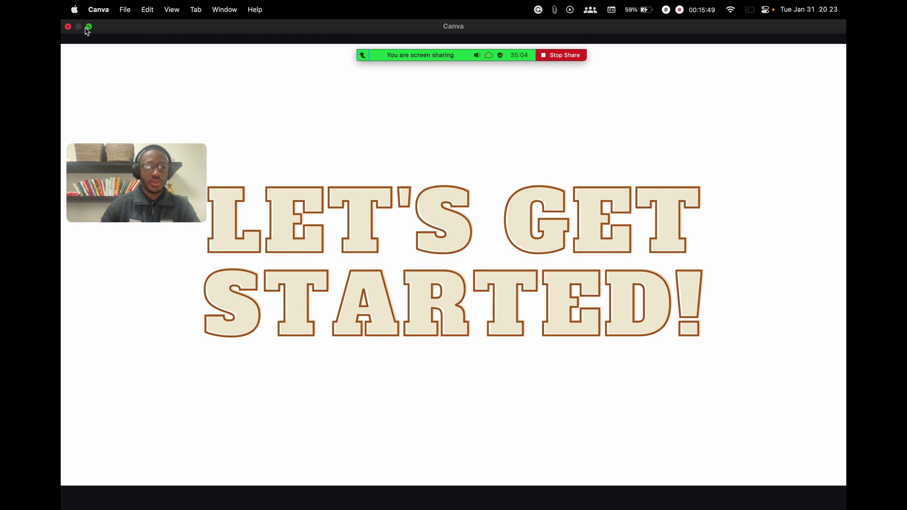
Step back to the Announcements slide, exit the slideshow and go to Canva's home page
key("Left")
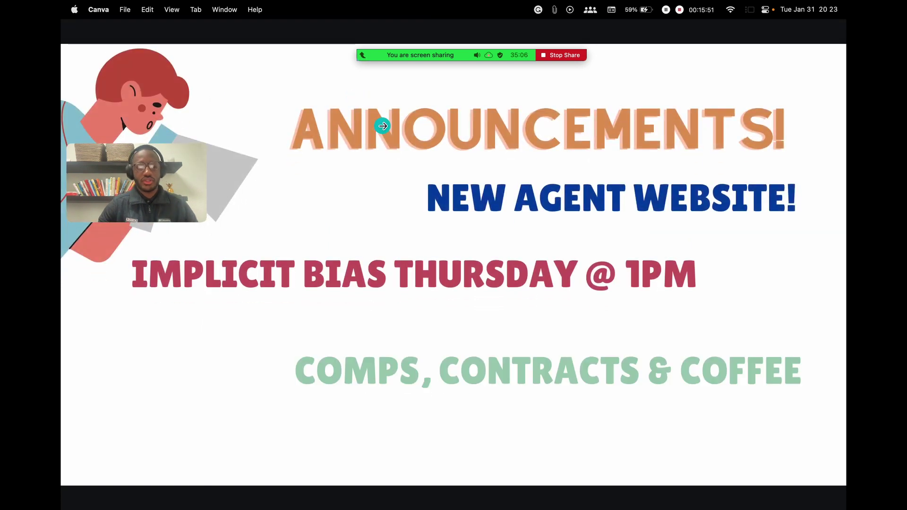
key("Escape")
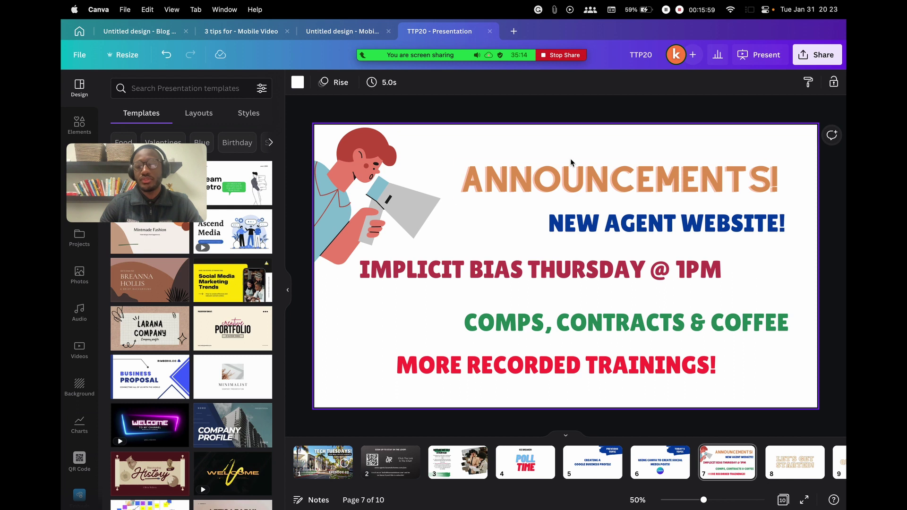
left_click(79, 32)
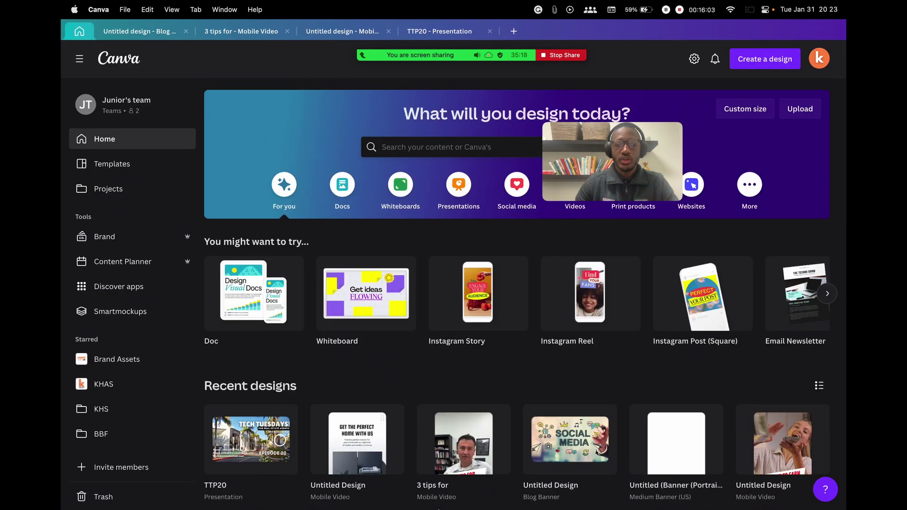
mouse_move(340, 496)
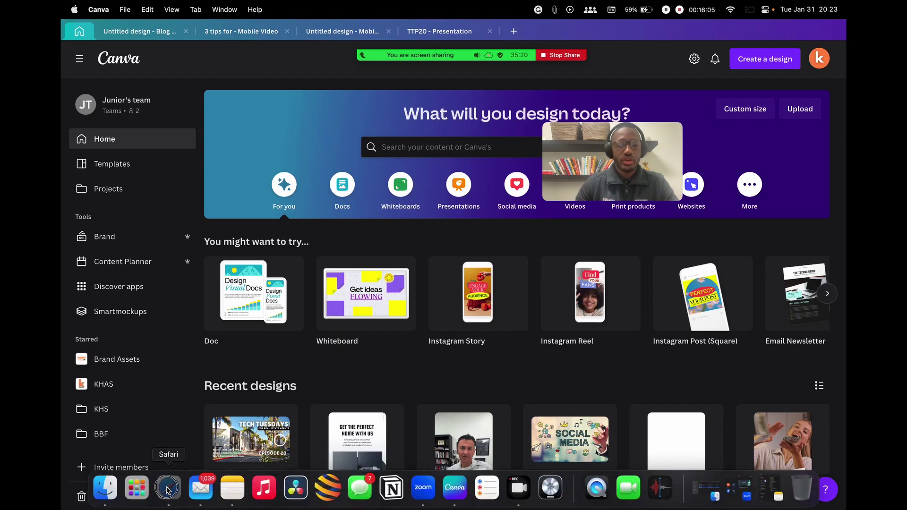
left_click(167, 490)
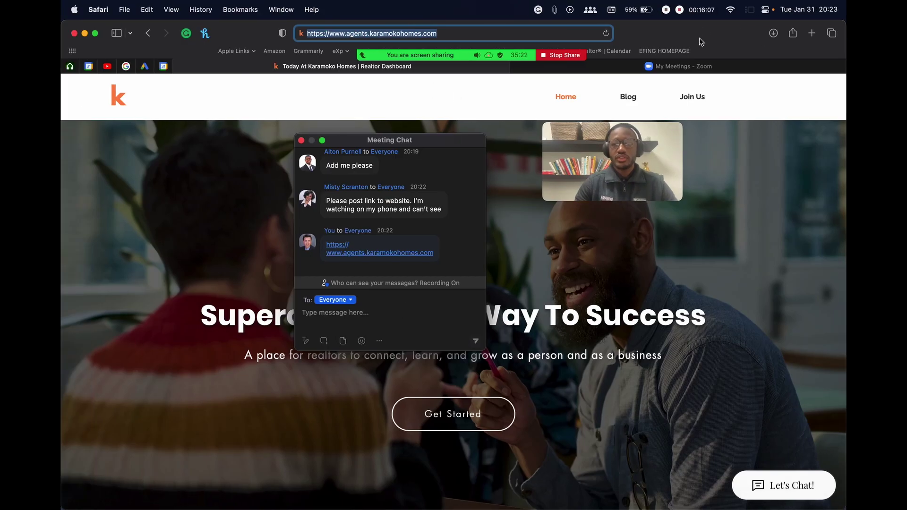
Load google.com in a new Safari tab
left_click(772, 91)
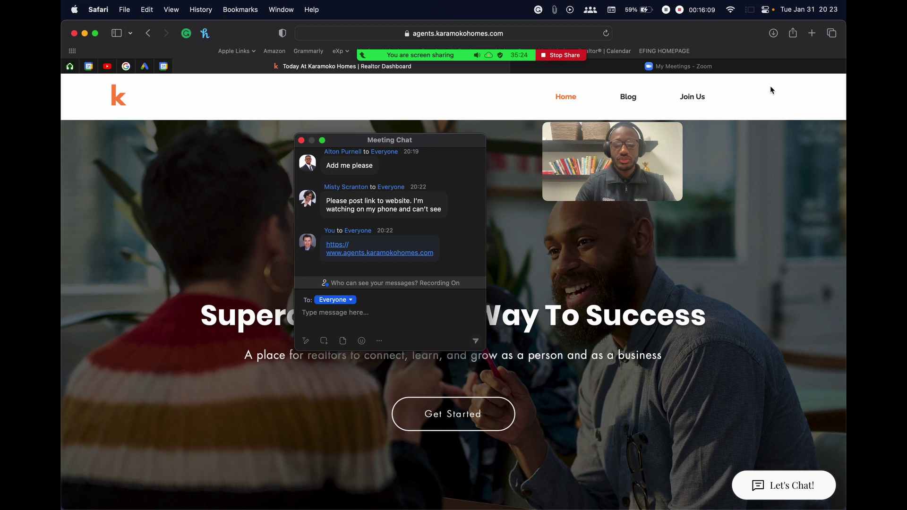
key("super+t")
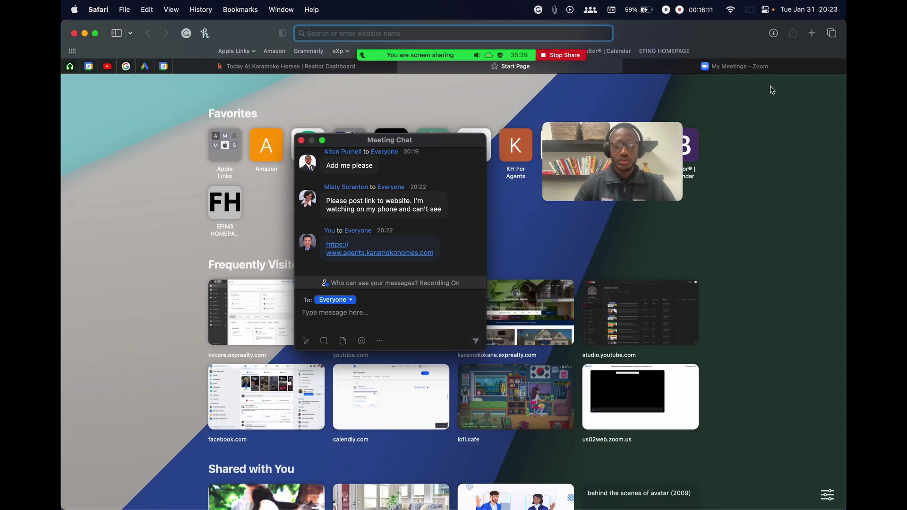
type("goo")
key("Return")
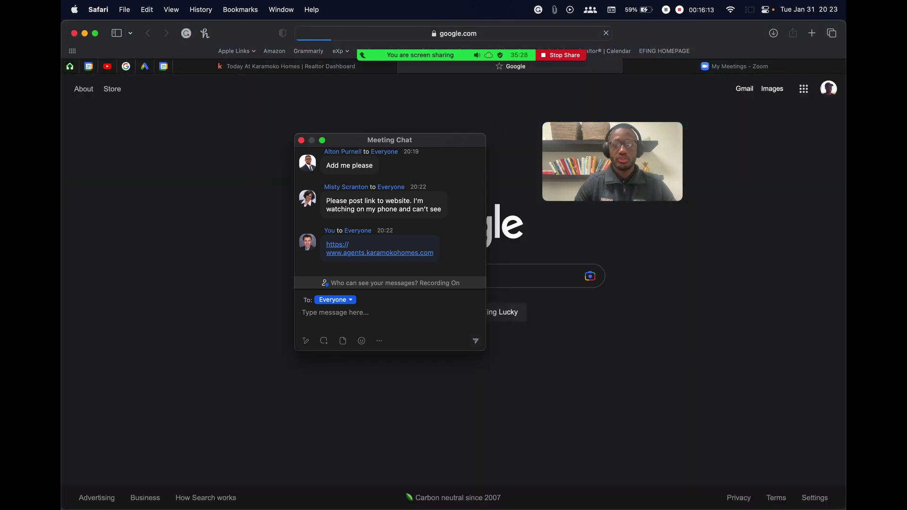
Close the meeting chat and open Canva's official site from a Google search for 'canva'
left_click(301, 141)
left_click_drag(615, 164, 732, 160)
left_click(468, 277)
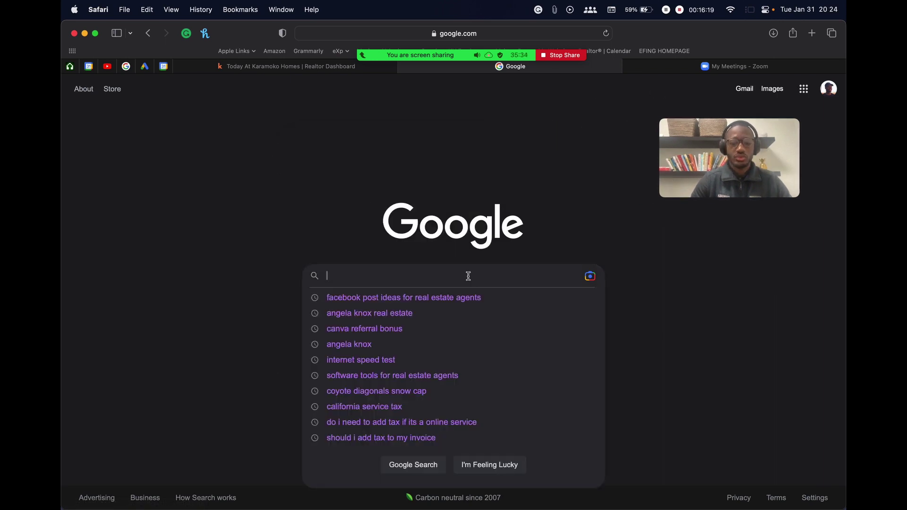
type("canva")
key("Return")
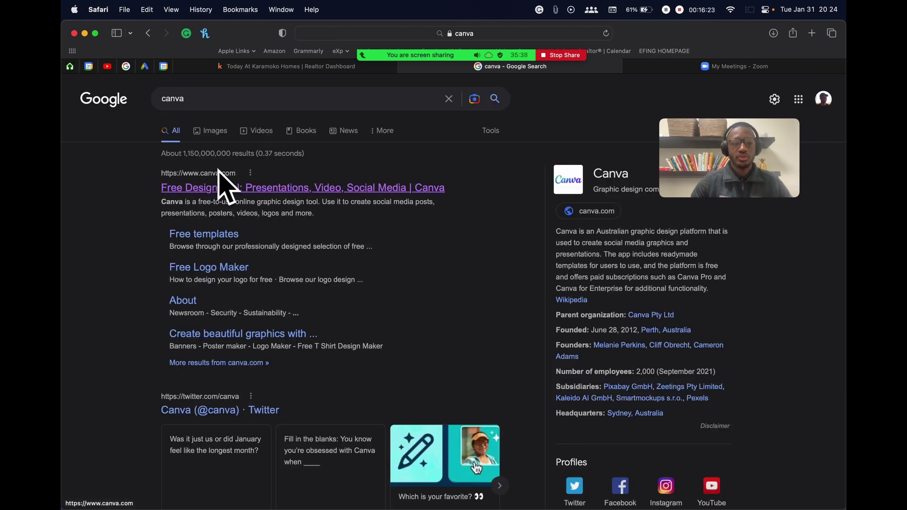
left_click(306, 189)
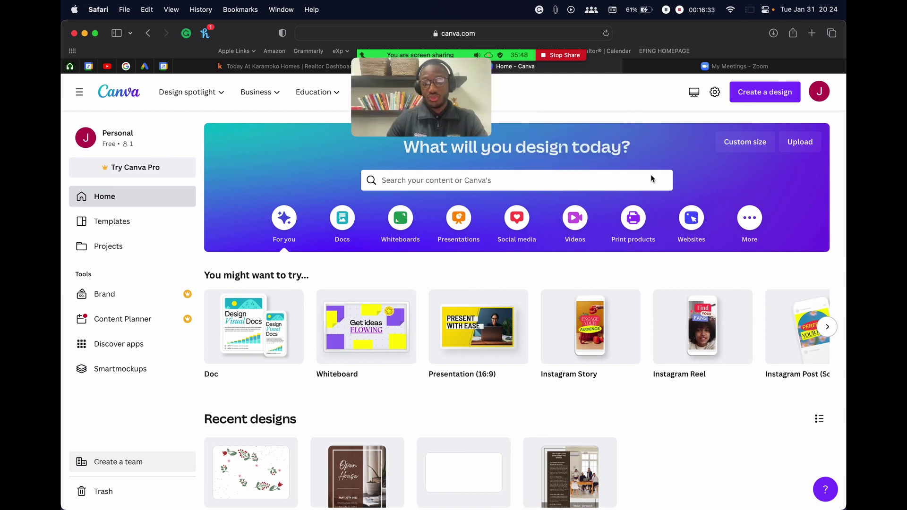
Sign out of Canva in Safari, dismiss the Google sign-in prompt, and return to the Canva app
left_click(810, 93)
left_click(702, 306)
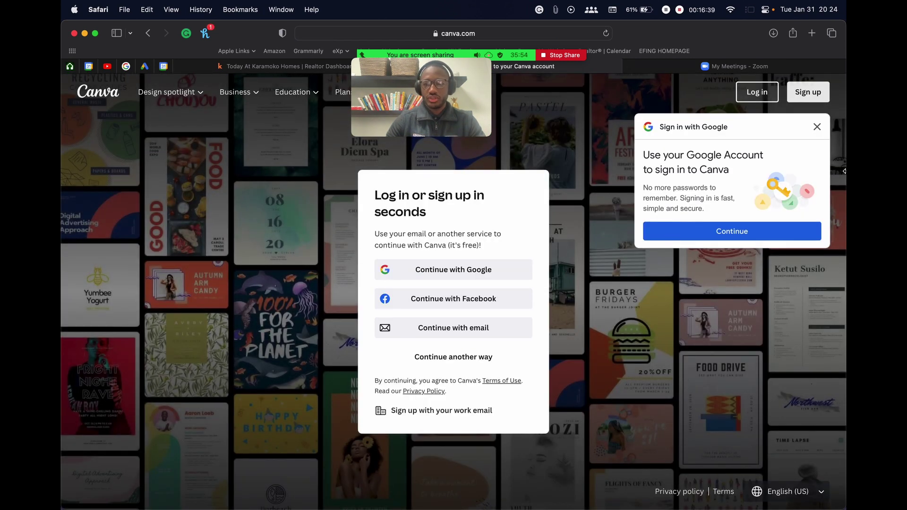
left_click(817, 127)
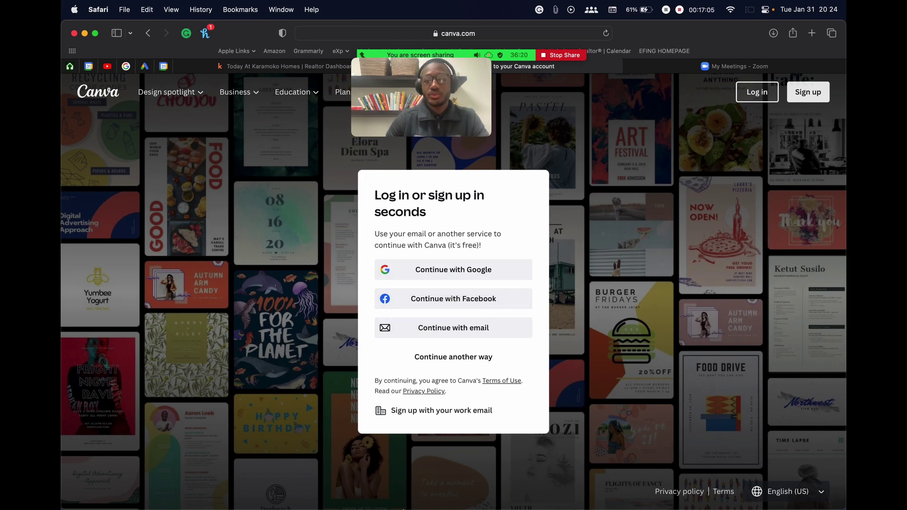
left_click(454, 489)
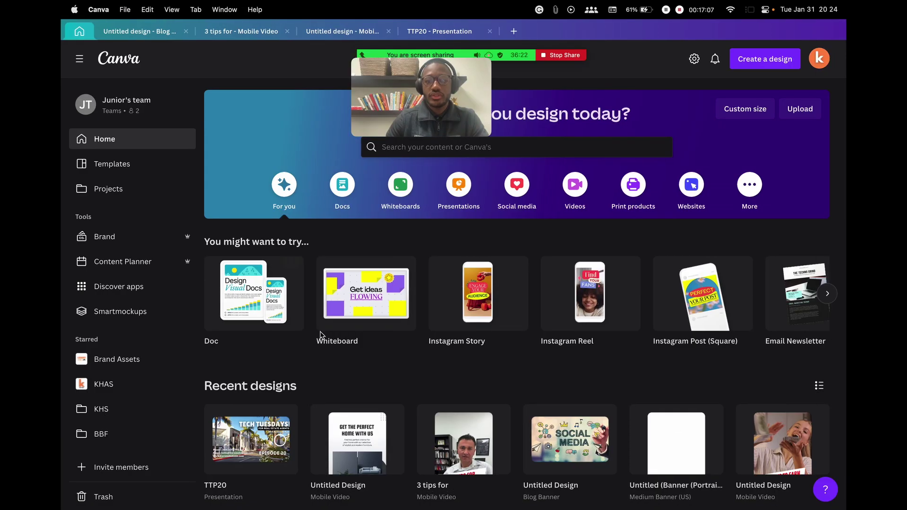
left_click_drag(425, 102, 608, 97)
left_click_drag(566, 142, 229, 75)
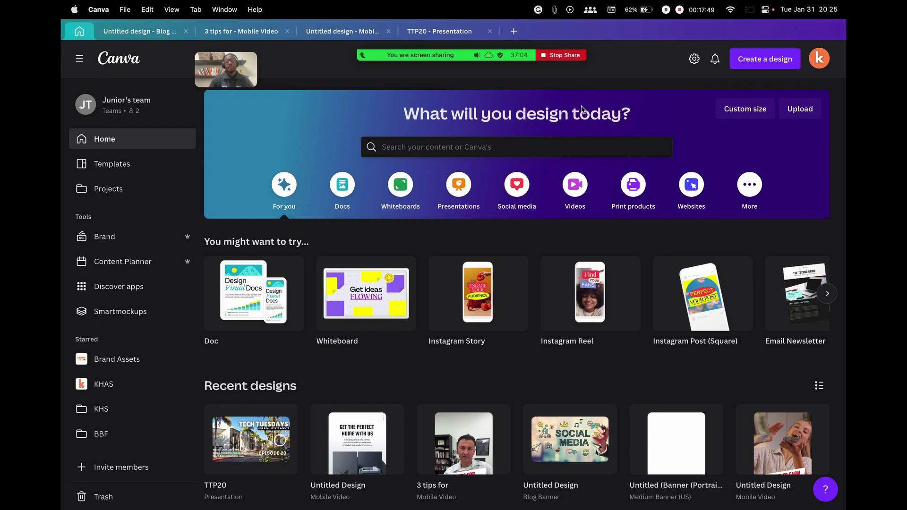
mouse_move(688, 138)
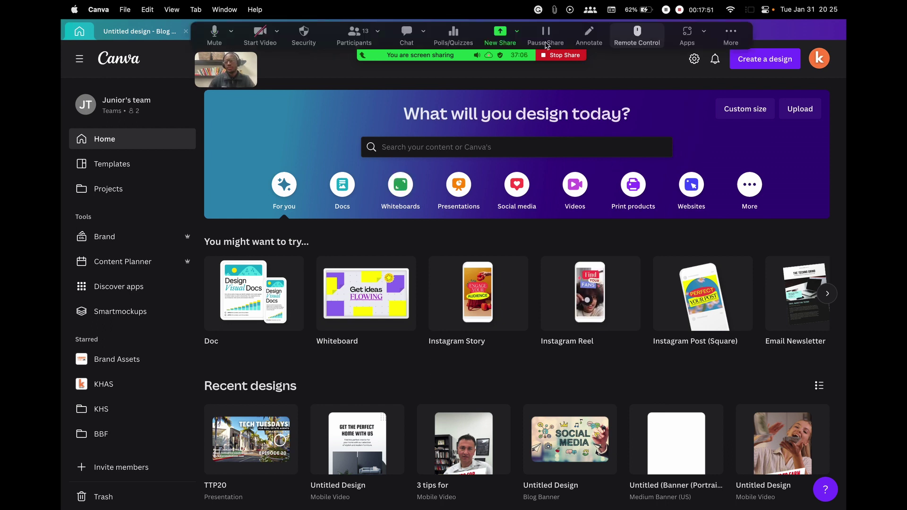
left_click(702, 34)
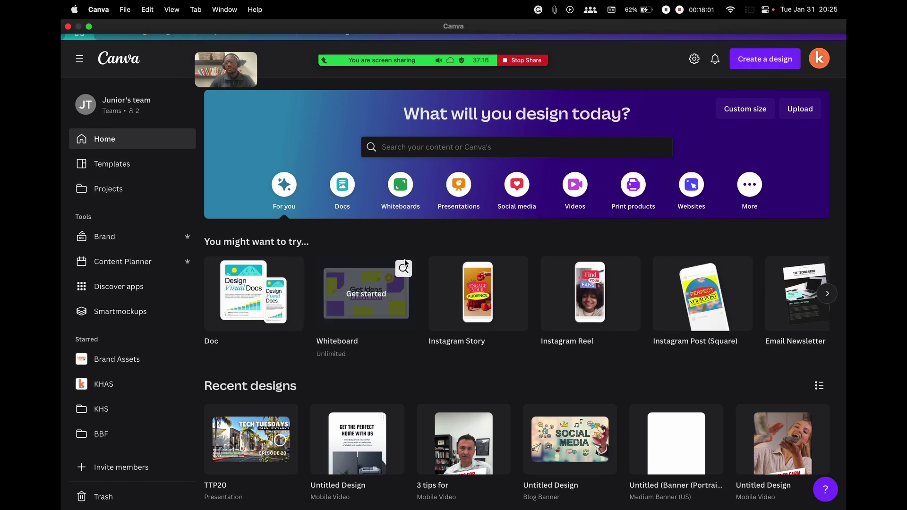
Clear the leftover real estate query, try 'reel', then search design types for 'instagram'
left_click(768, 60)
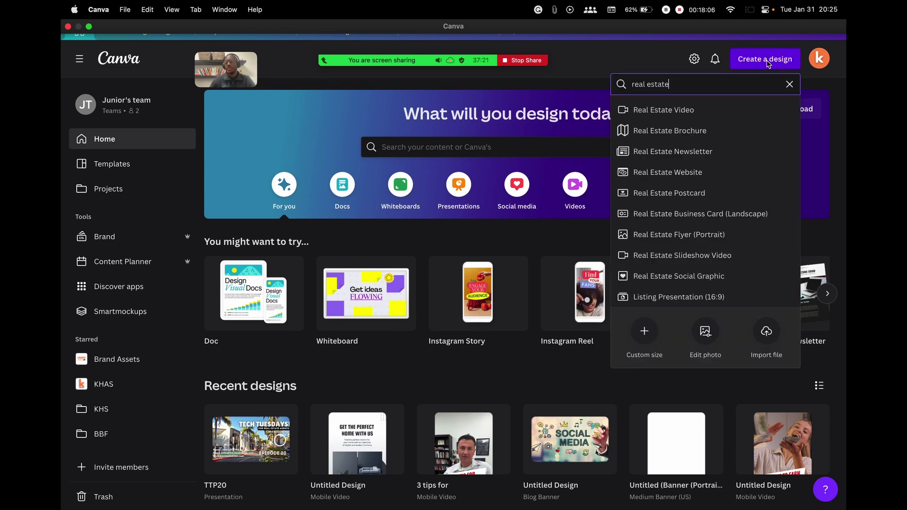
triple_click(709, 83)
key("BackSpace")
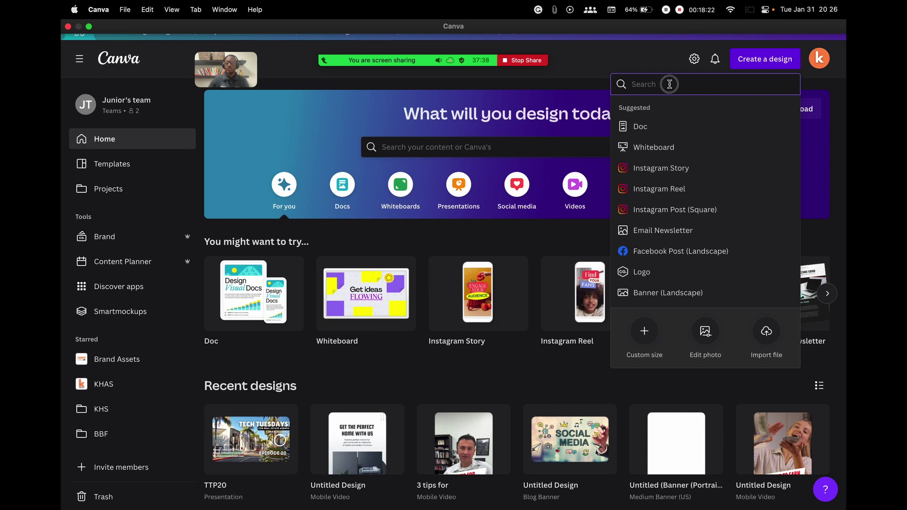
type("instagram")
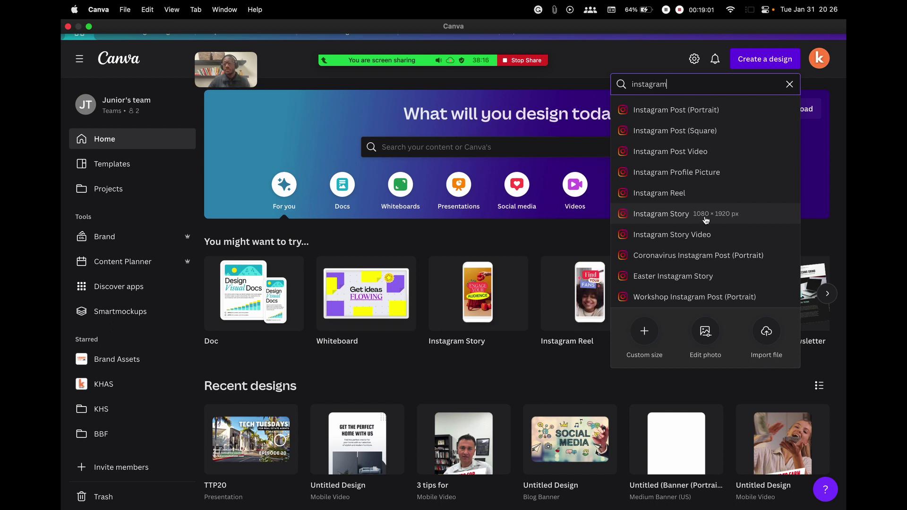
Replace the query with 'facebook' to list Facebook Ad, Cover and Post formats
scroll(704, 231, "down", 1)
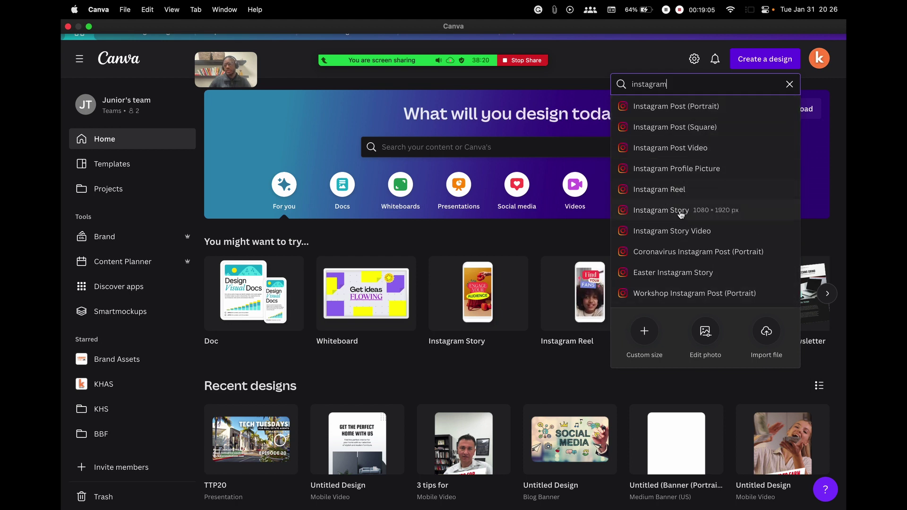
double_click(677, 85)
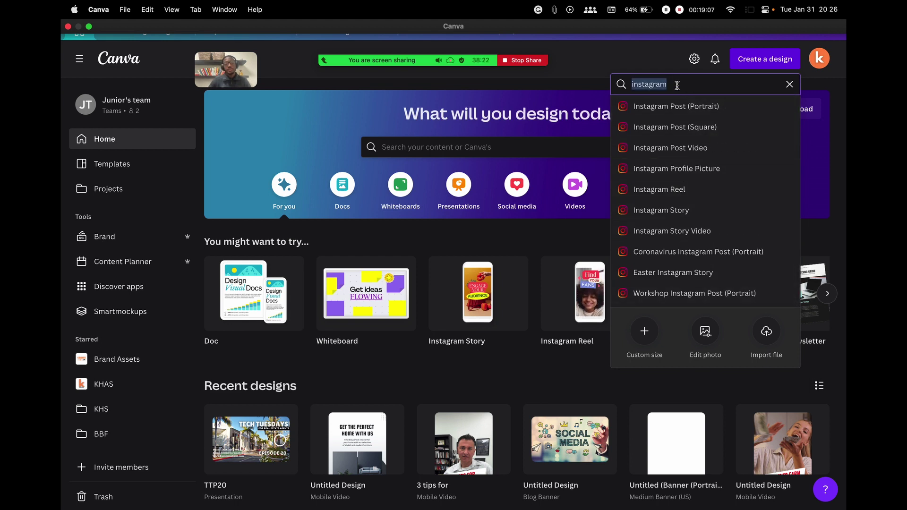
type("facebook")
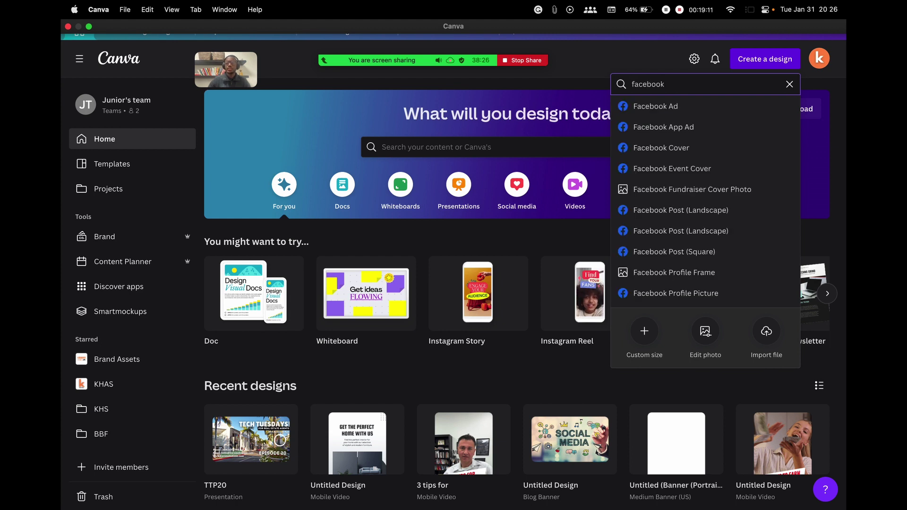
Replace 'facebook' with 'real estate' to list Real Estate Video, Brochure, Website and Flyer formats
scroll(669, 189, "down", 2)
scroll(669, 189, "up", 2)
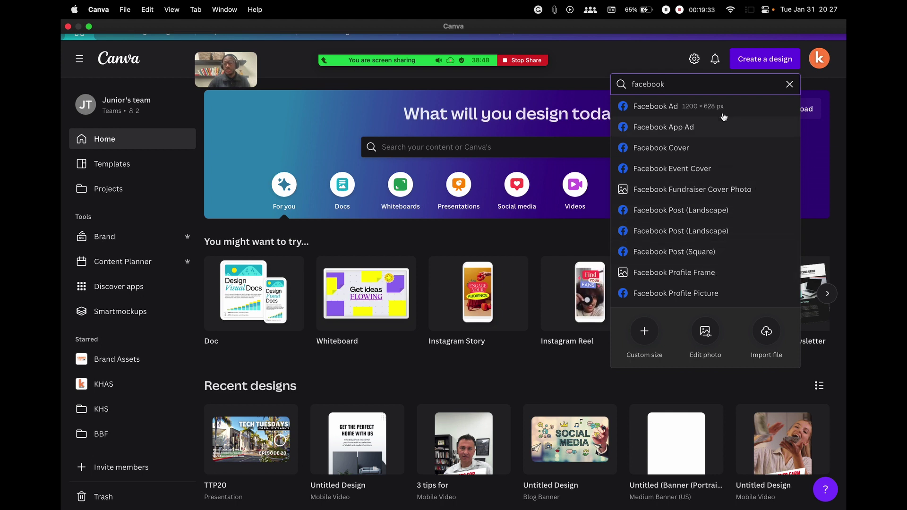
double_click(716, 87)
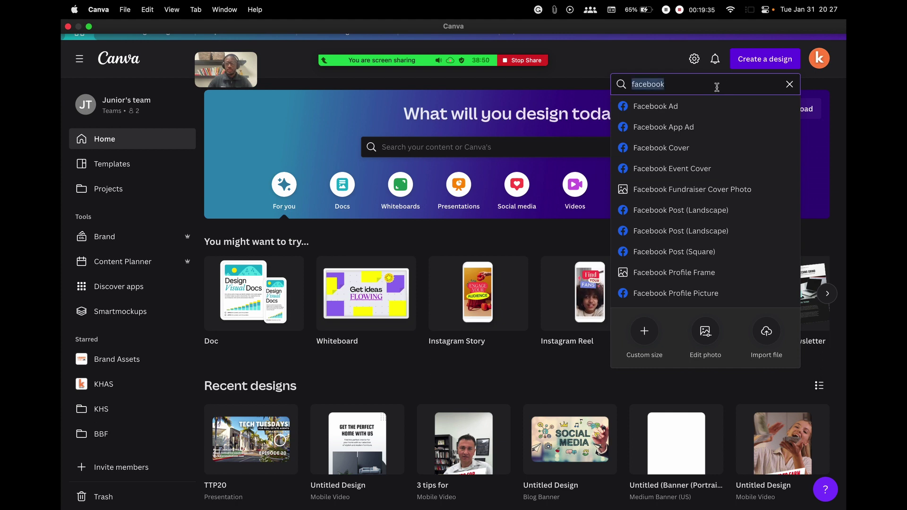
type("real estate")
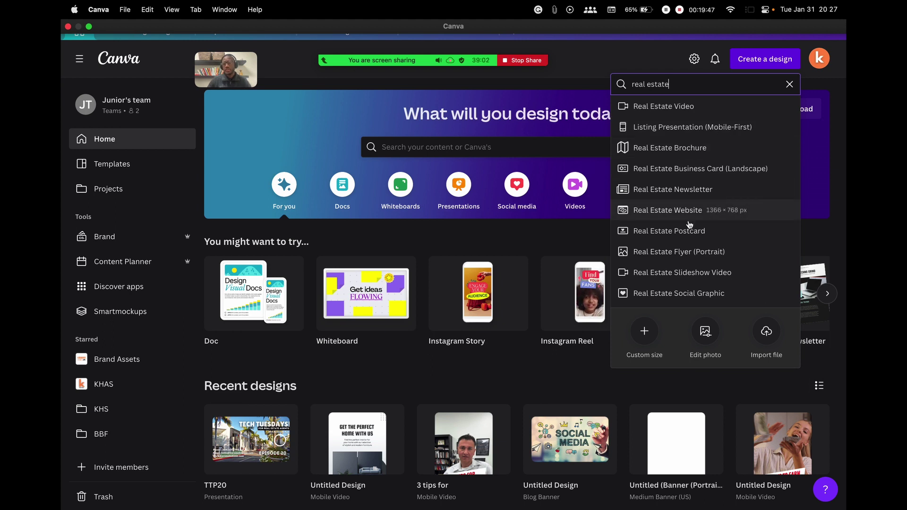
Replace 'real estate' with 'instagram' to show Instagram Post (Portrait), Story and Reel formats
triple_click(692, 87)
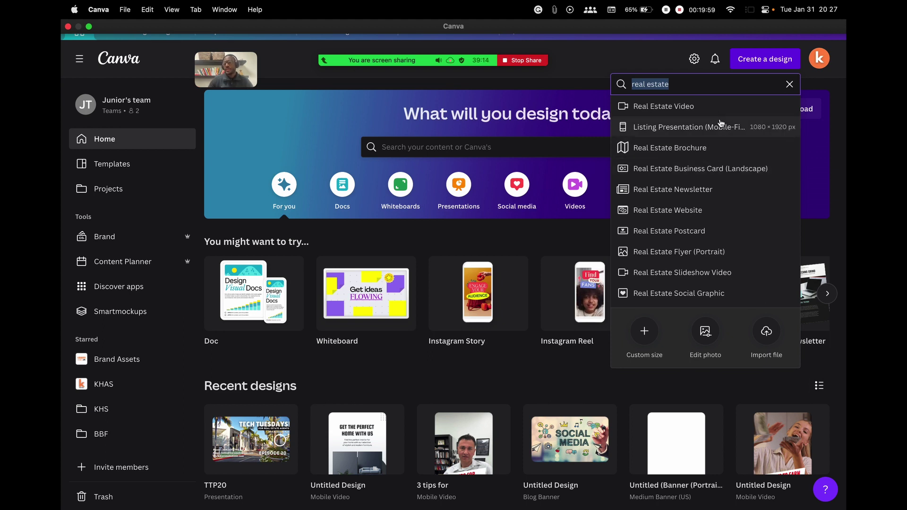
type("instagram")
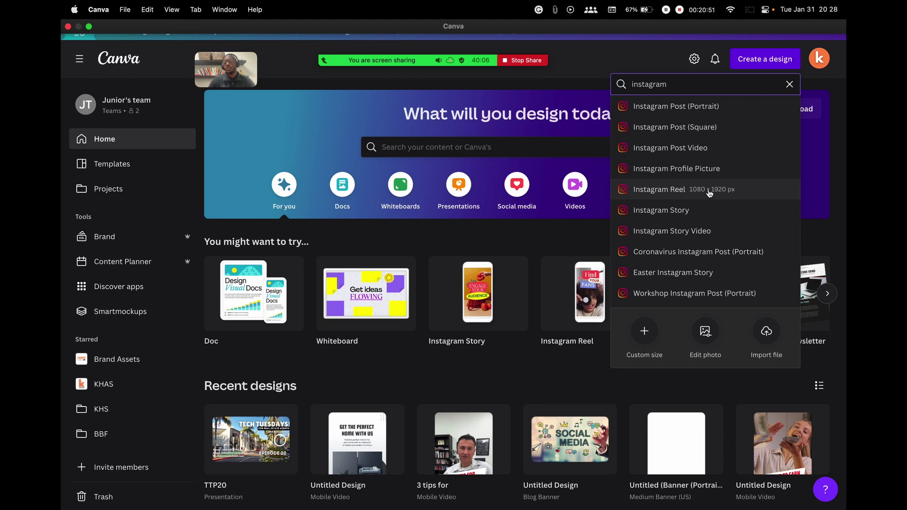
Open a blank Instagram Reel design and close the Blog Banner, 3 tips, older Mobile Video and TTP20 tabs
left_click(681, 191)
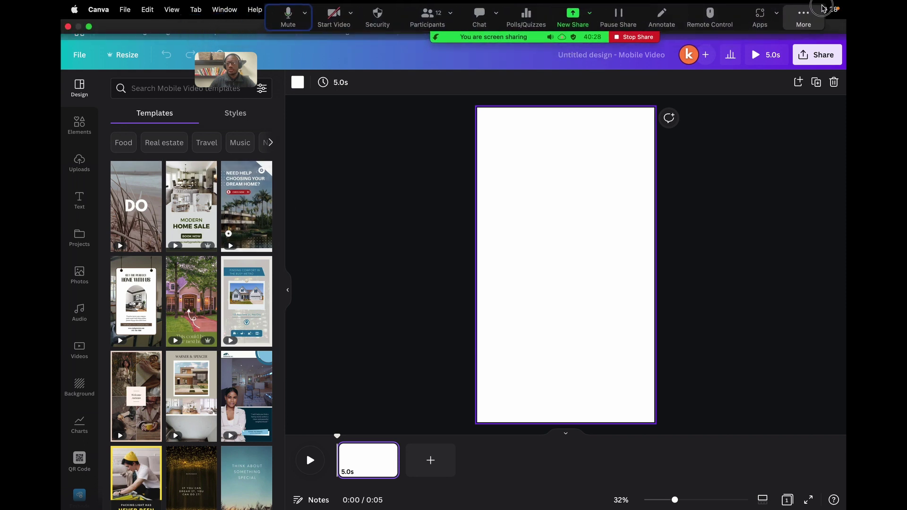
left_click_drag(822, 8, 834, 499)
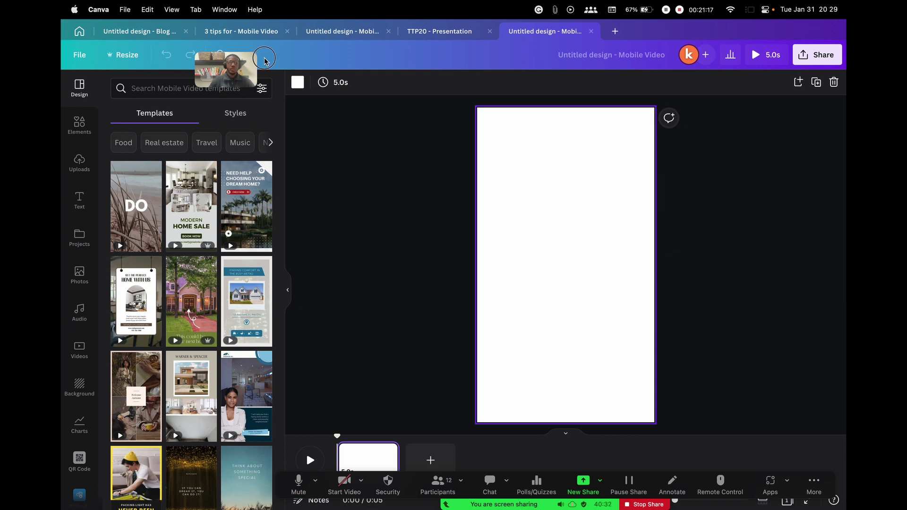
left_click(126, 32)
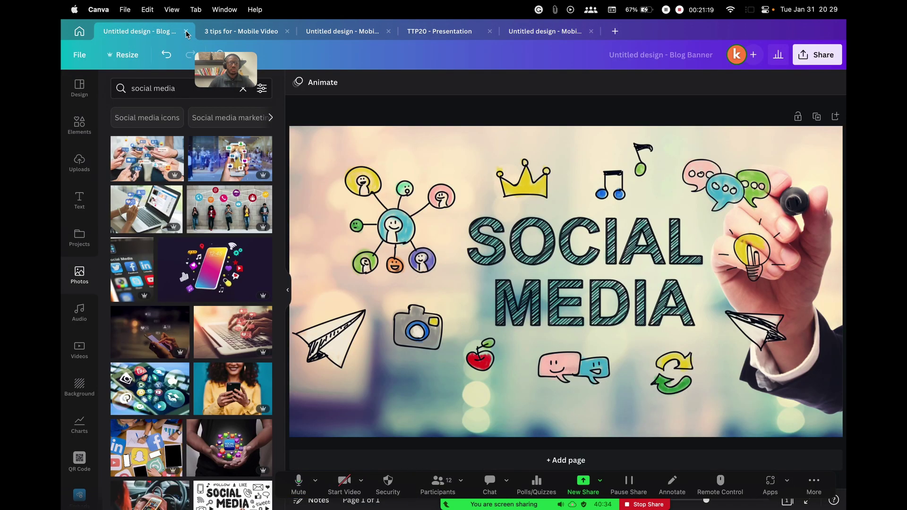
left_click(187, 32)
left_click(187, 31)
left_click(187, 32)
left_click(187, 32)
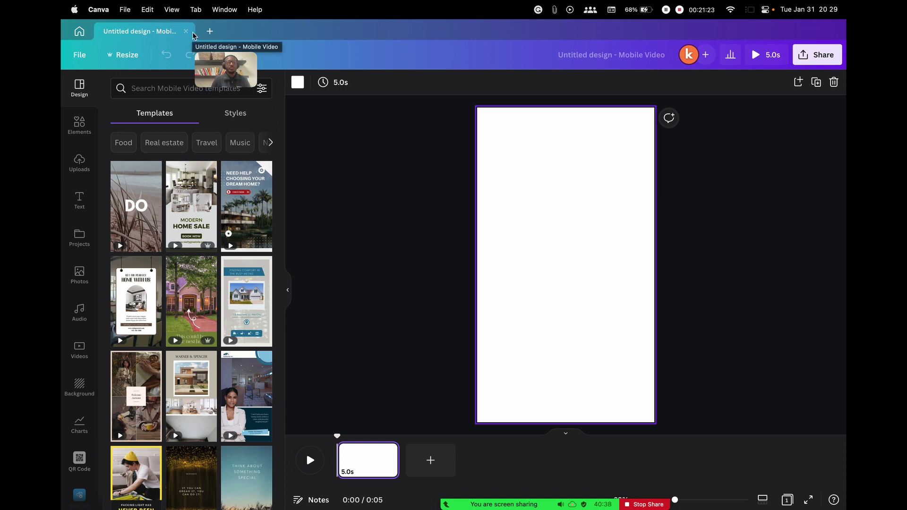
left_click_drag(253, 80, 742, 167)
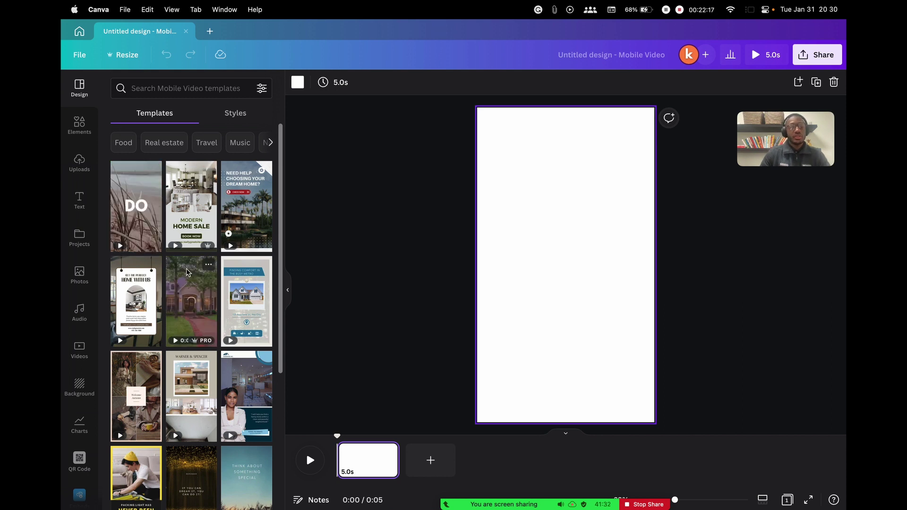
Browse Mobile Video templates such as Modern Home Sale, then click into the template search field
scroll(211, 239, "down", 10)
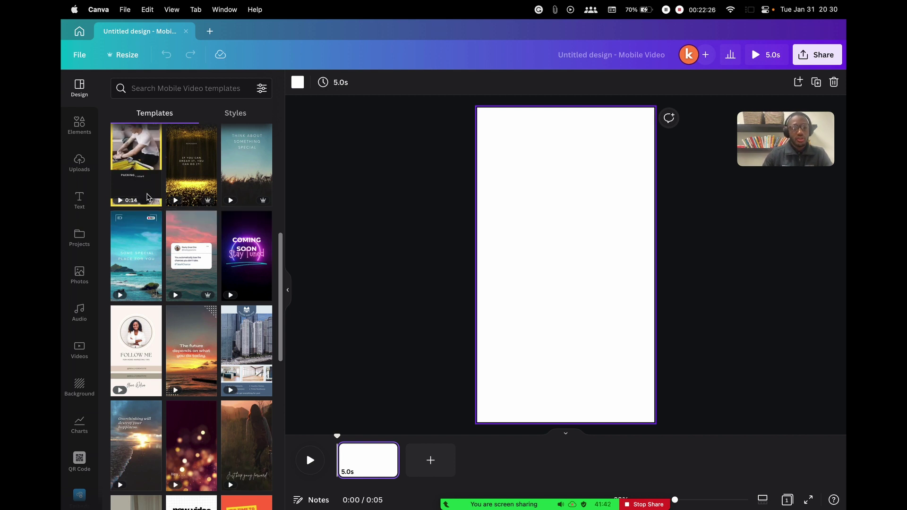
scroll(144, 208, "up", 2)
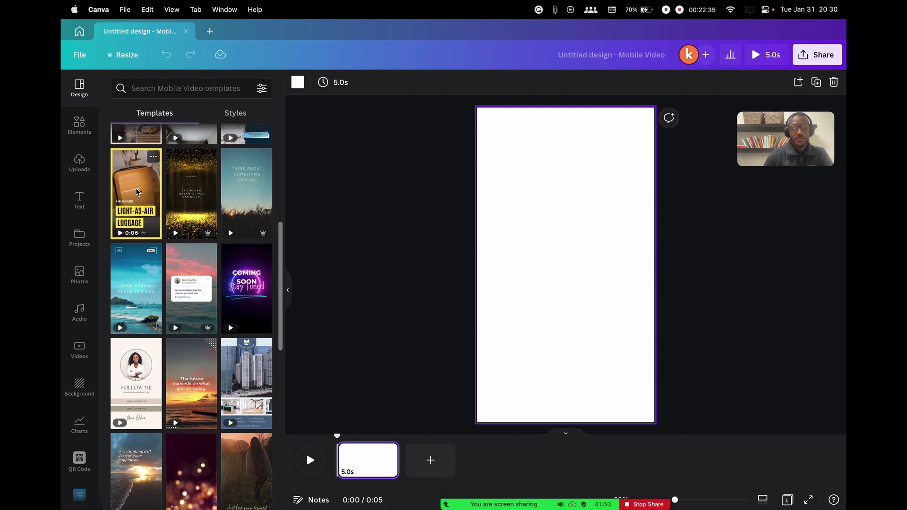
scroll(186, 246, "up", 10)
left_click(173, 90)
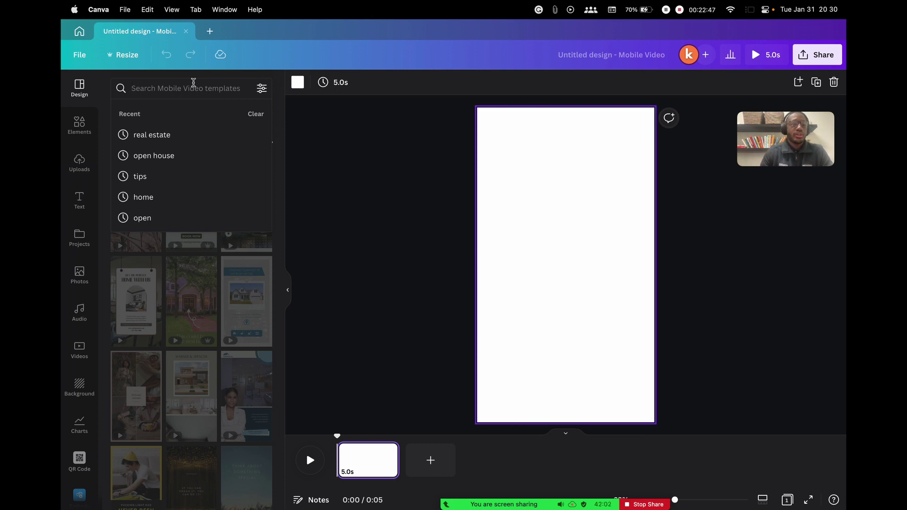
Search templates for 'tip' and preview the 7-page Red Blue Animated Fun Tips Moving House Boxes template
type("ti")
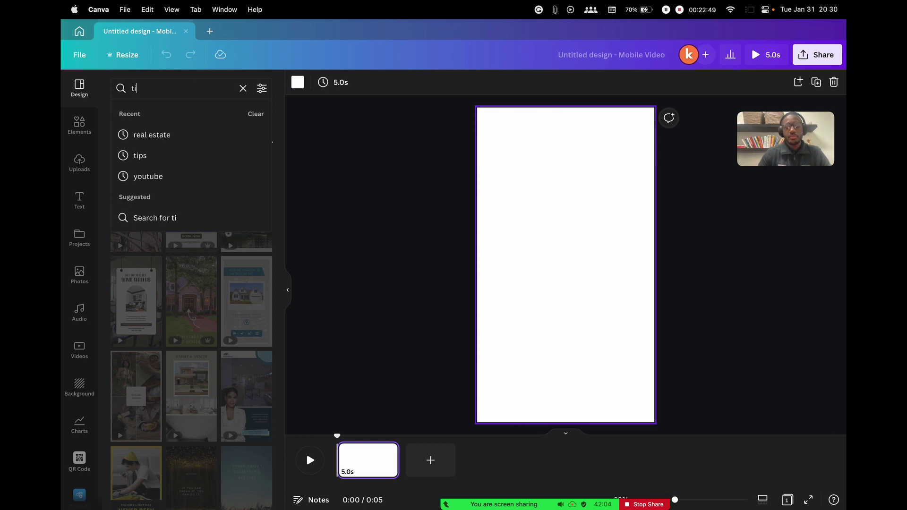
type("ps")
key("Return")
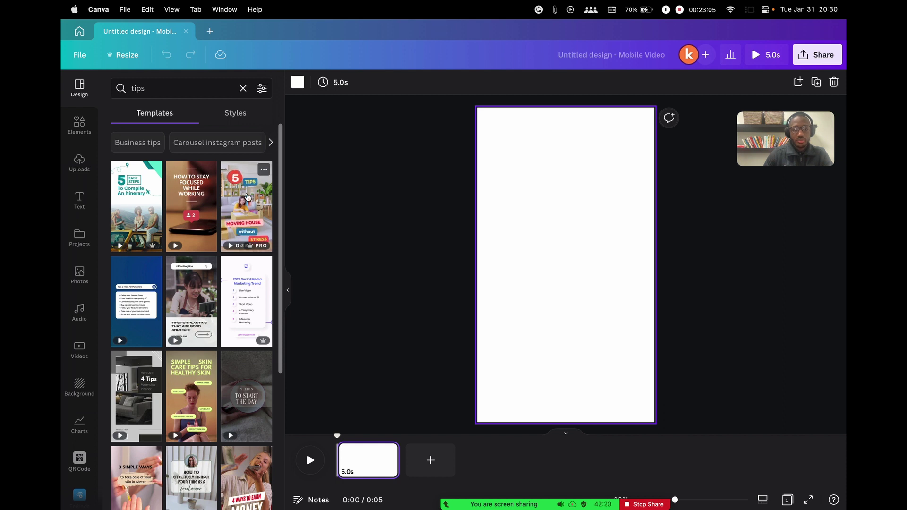
left_click(245, 198)
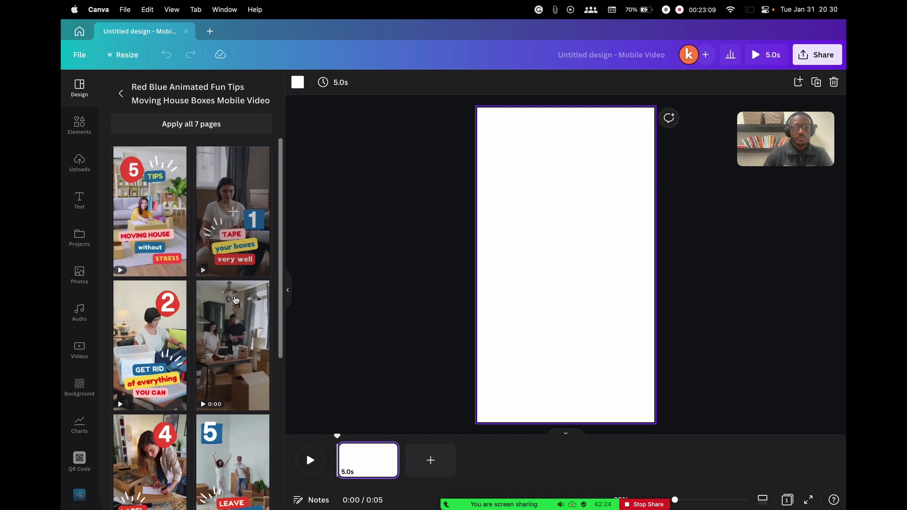
scroll(215, 265, "down", 3)
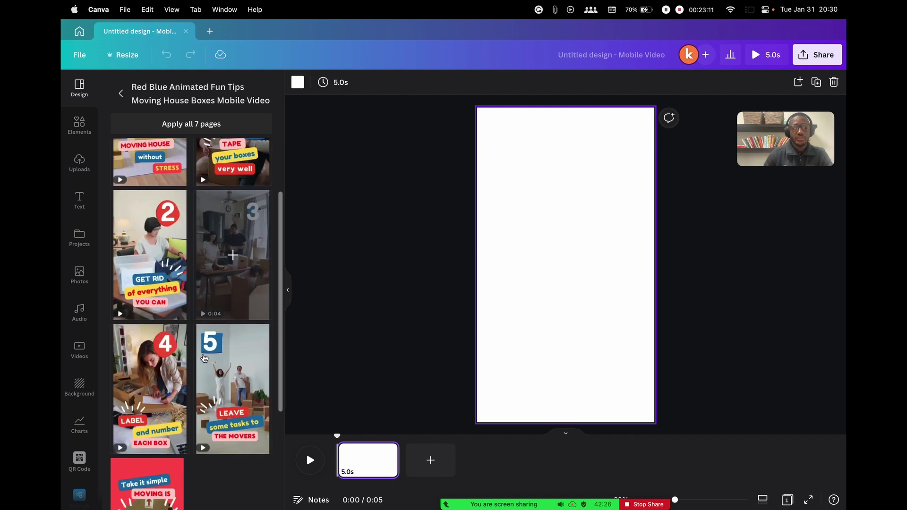
scroll(222, 334, "up", 3)
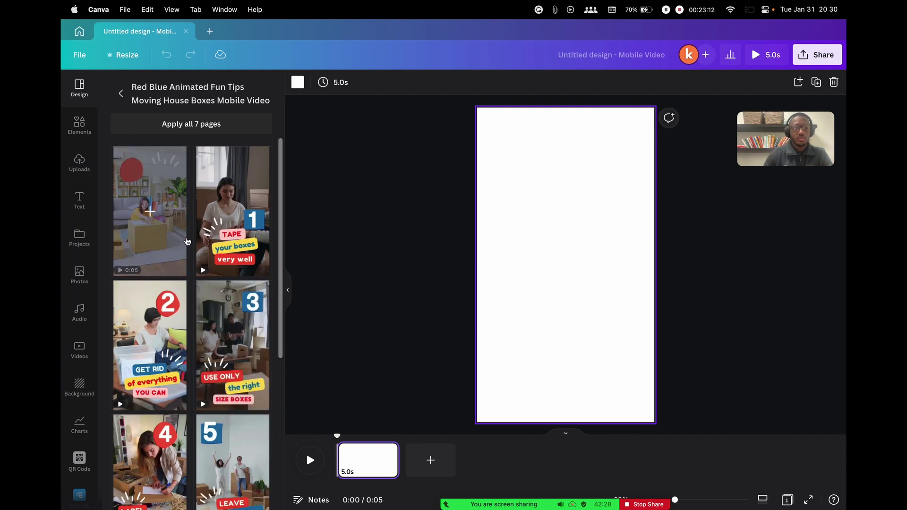
scroll(181, 326, "down", 5)
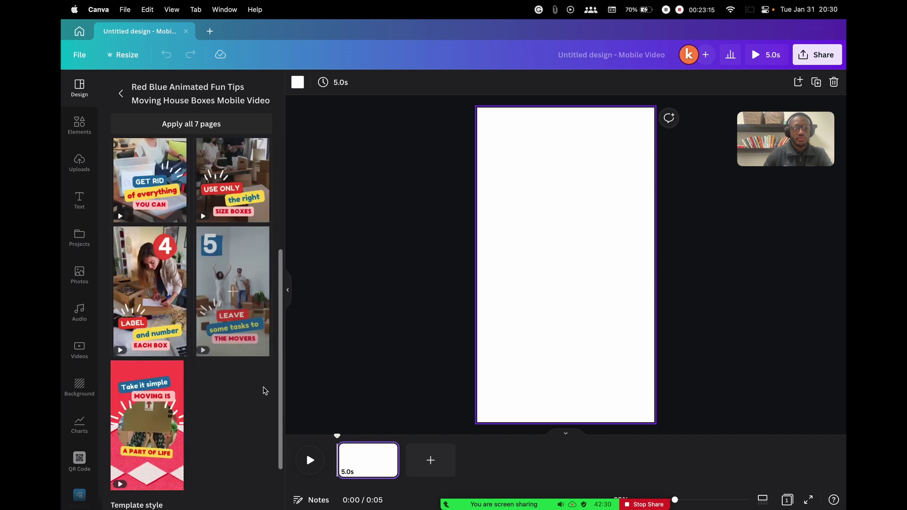
scroll(211, 347, "up", 5)
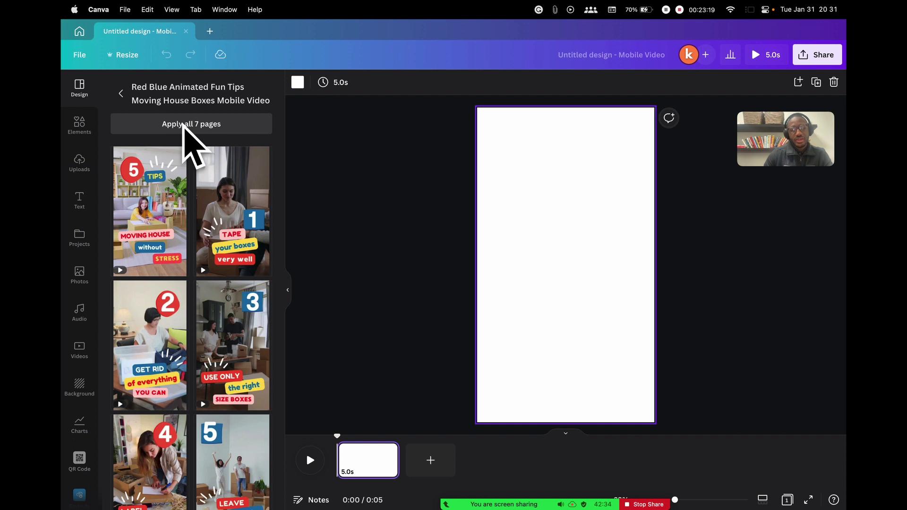
Apply all 7 template pages and play the 38.2-second video from the start
left_click(182, 129)
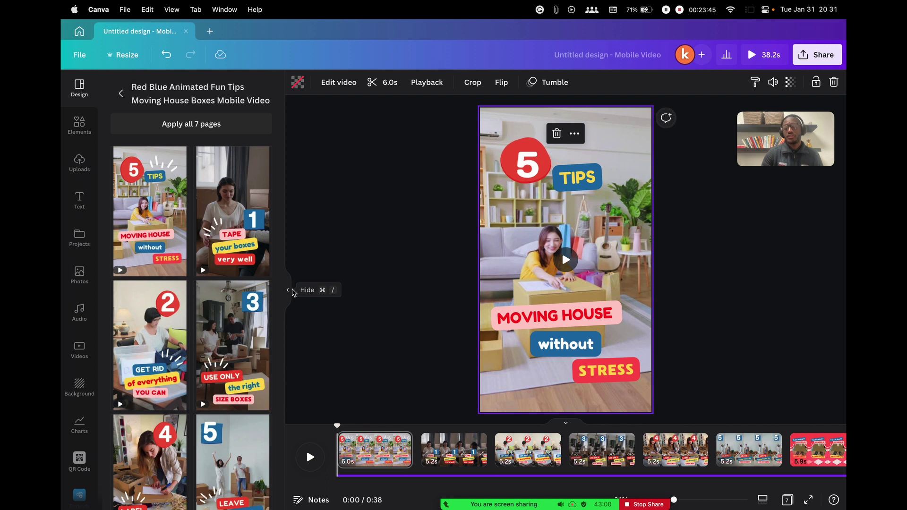
mouse_move(500, 118)
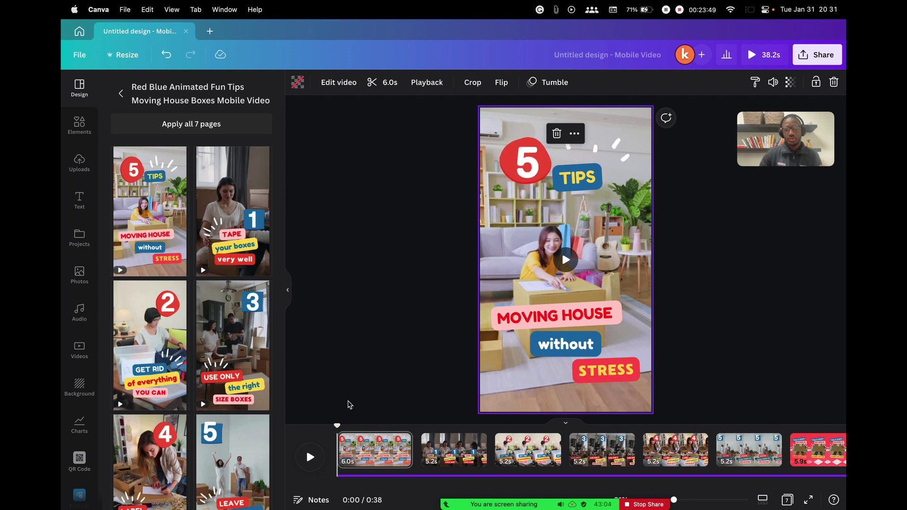
left_click(322, 463)
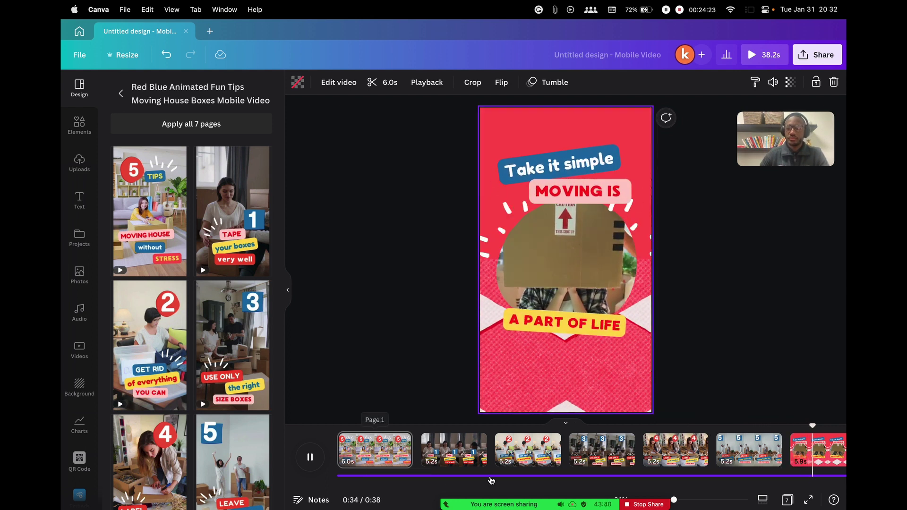
scroll(472, 453, "right", 3)
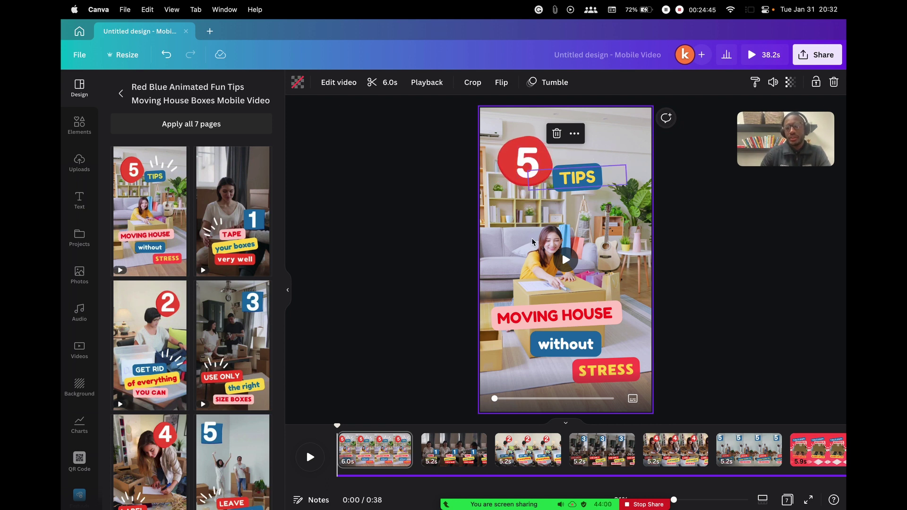
View the Tape-your-boxes page and tips 2–5, then return to the '5 TIPS' opening page
left_click(574, 319)
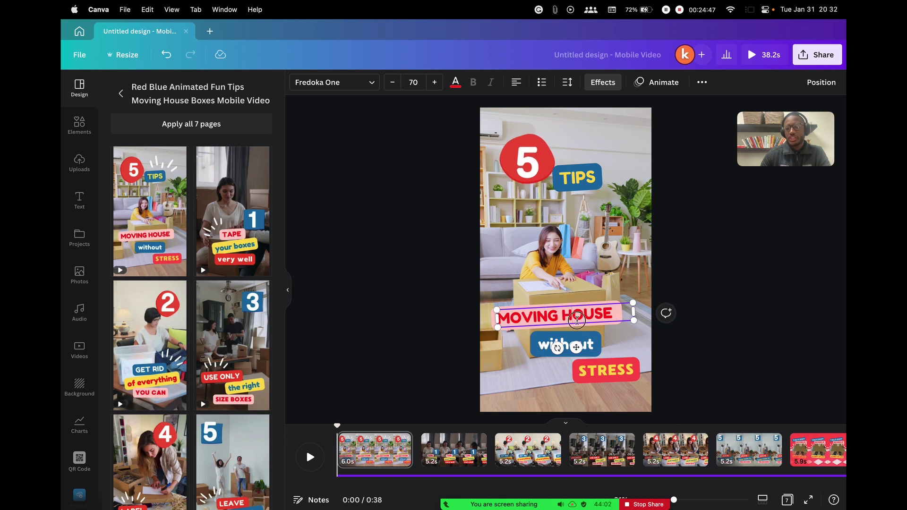
left_click(437, 285)
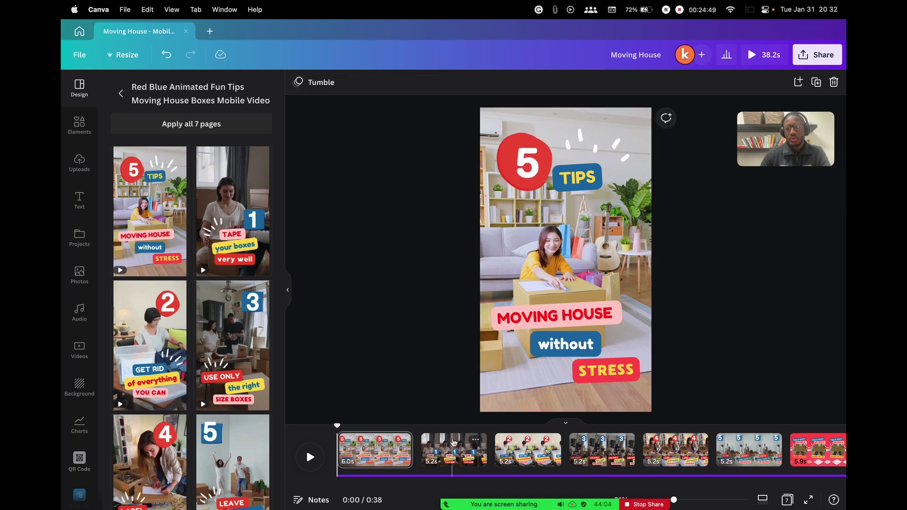
left_click(454, 443)
left_click(527, 448)
left_click(592, 449)
left_click(668, 452)
left_click(743, 451)
left_click(445, 451)
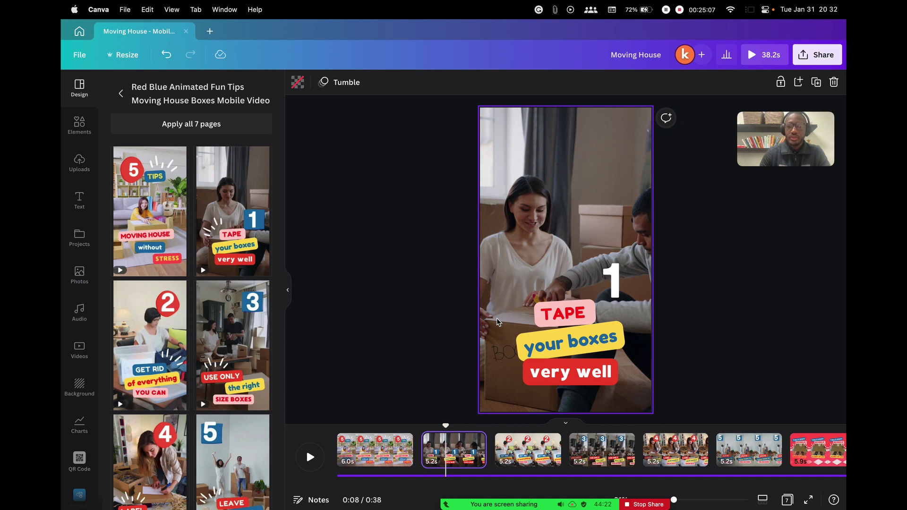
left_click(373, 453)
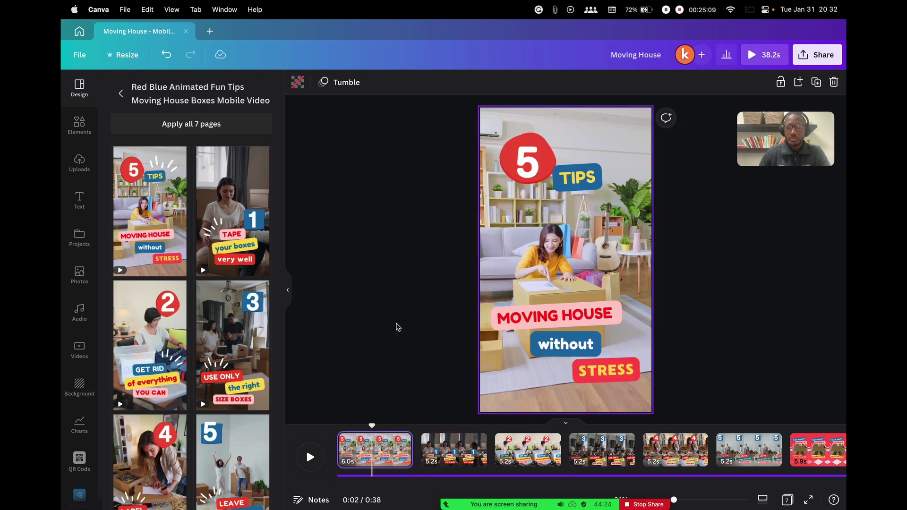
Delete the number 5 from the red blob on the opening page and select the plain red shape
left_click(537, 161)
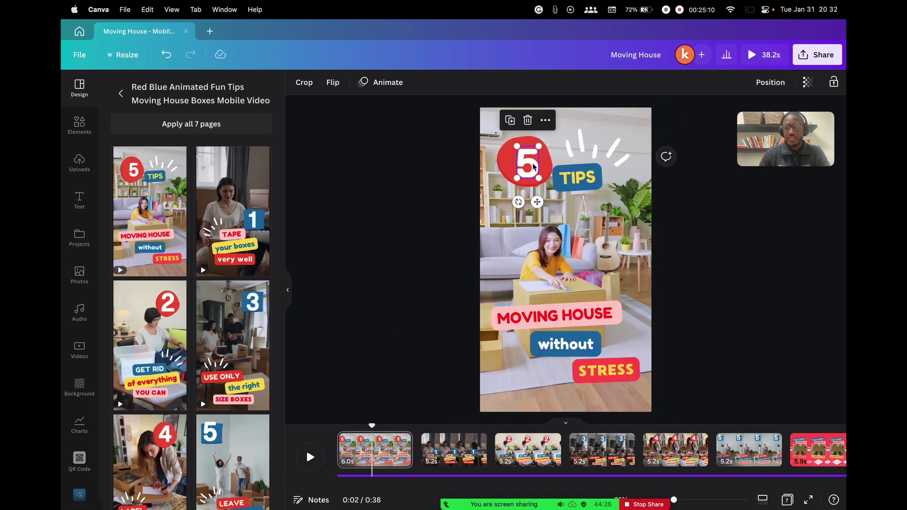
double_click(530, 168)
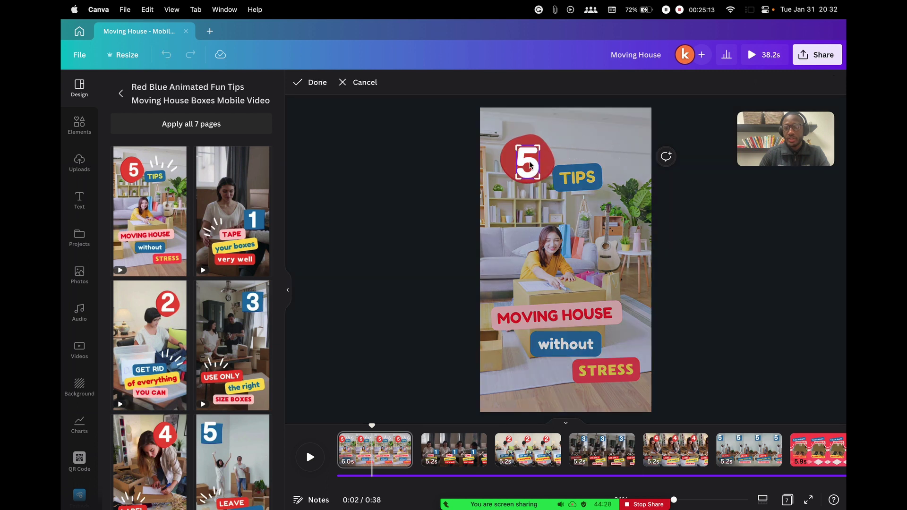
left_click(356, 83)
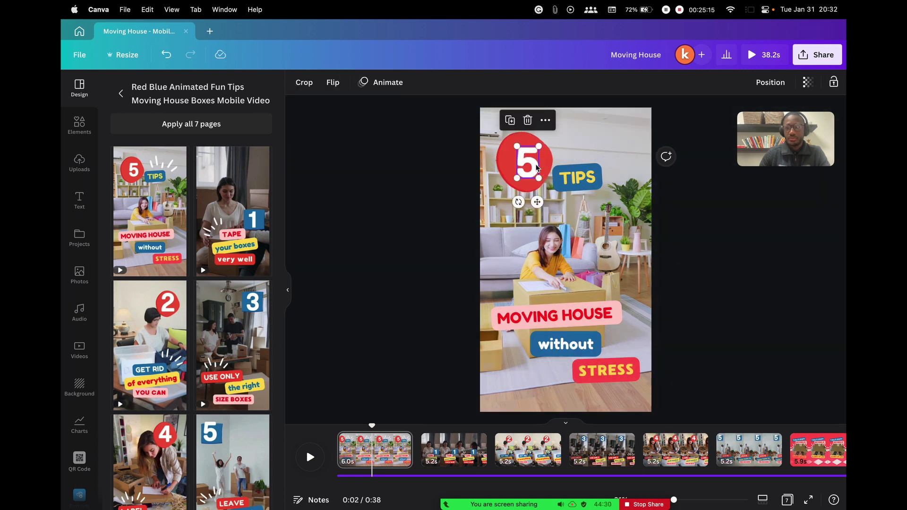
left_click_drag(533, 168, 533, 168)
key("Delete")
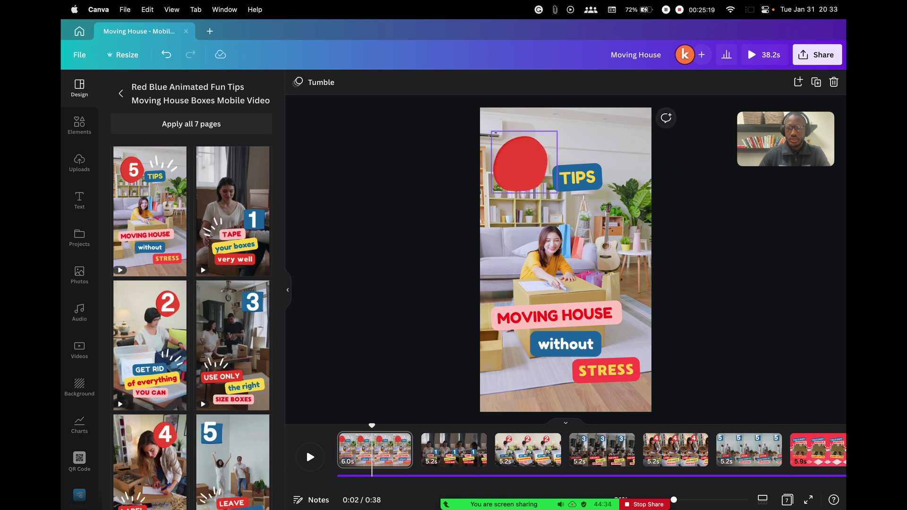
left_click(440, 179)
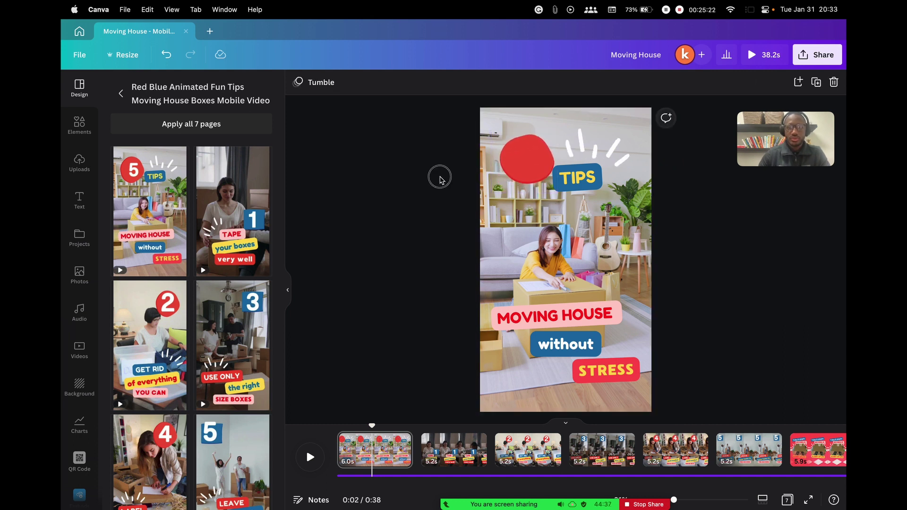
left_click(290, 294)
left_click(433, 168)
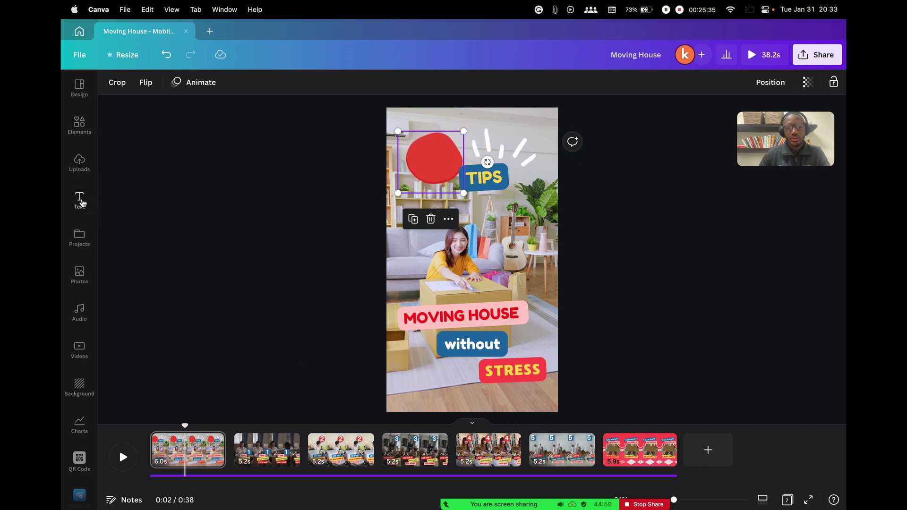
left_click(80, 201)
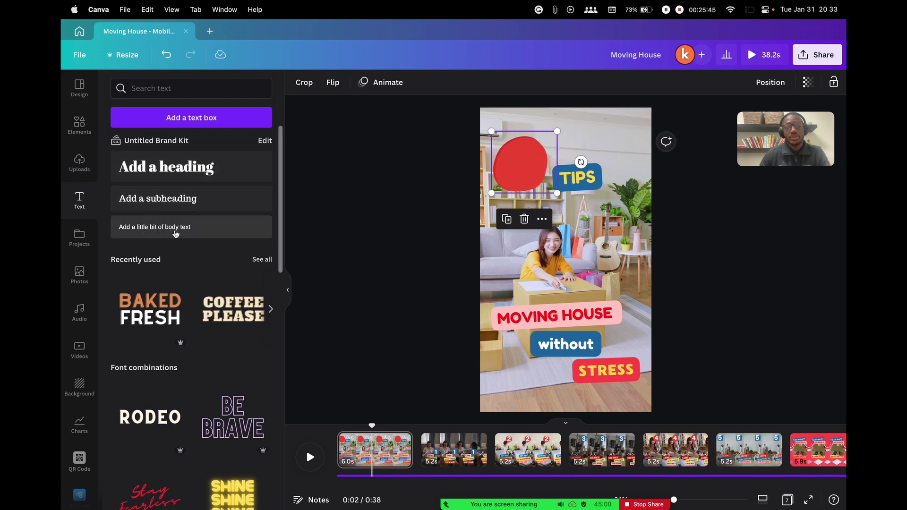
Add a heading text box containing '3' and narrow it
scroll(194, 289, "down", 5)
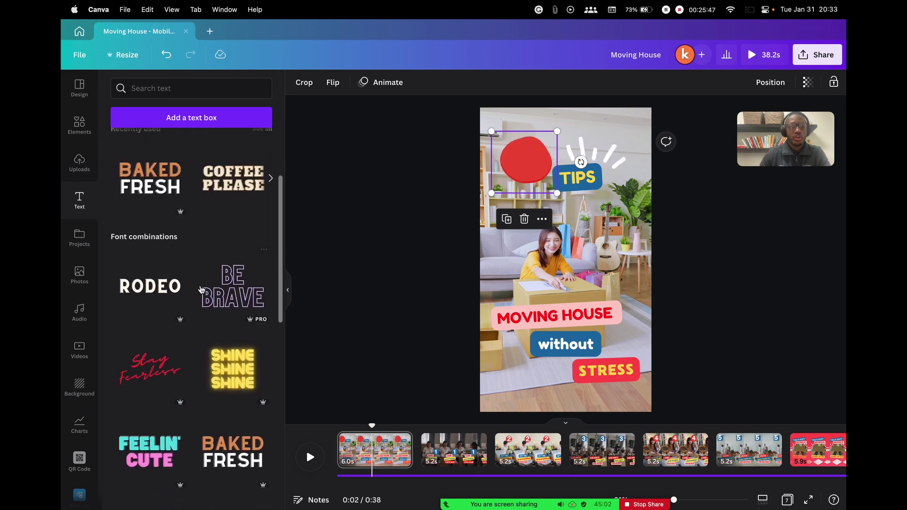
scroll(194, 340, "down", 2)
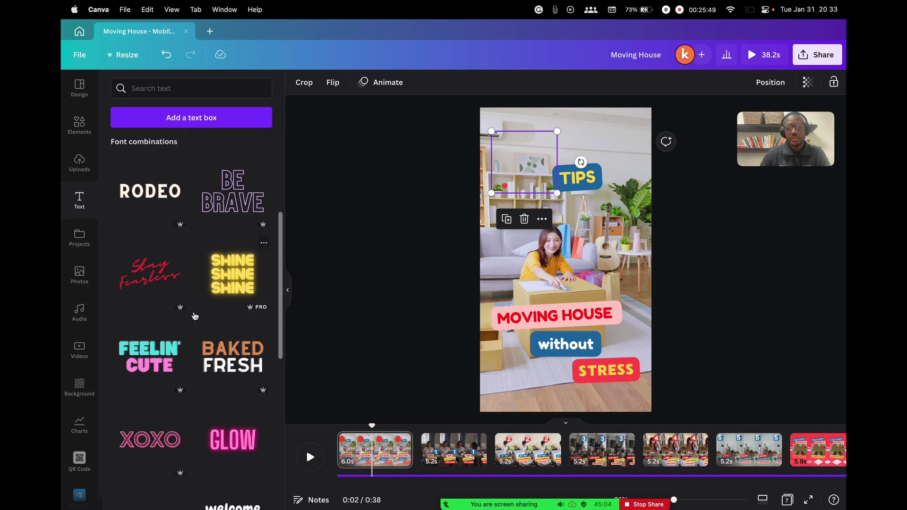
scroll(192, 313, "up", 6)
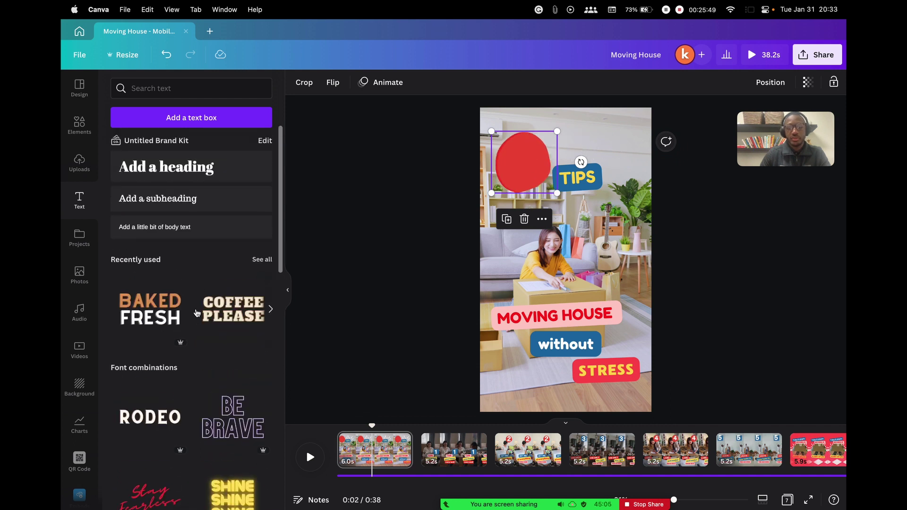
left_click(179, 168)
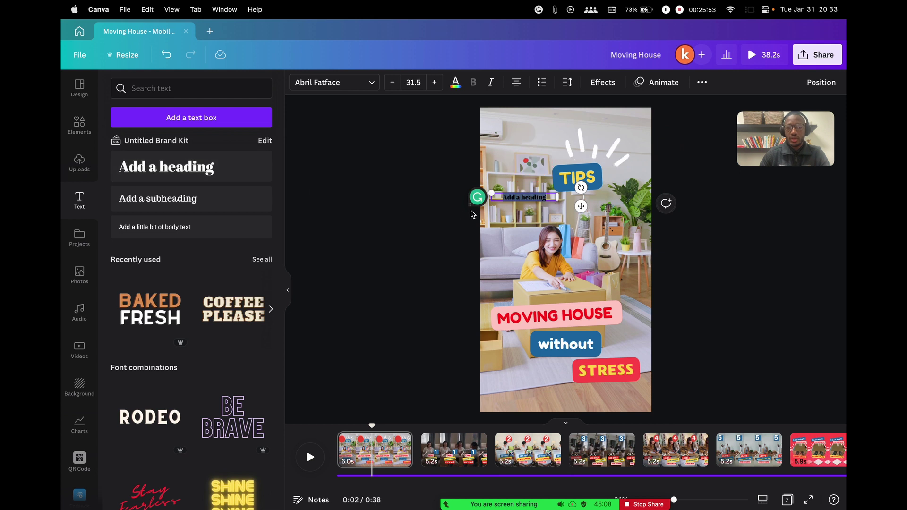
type("3")
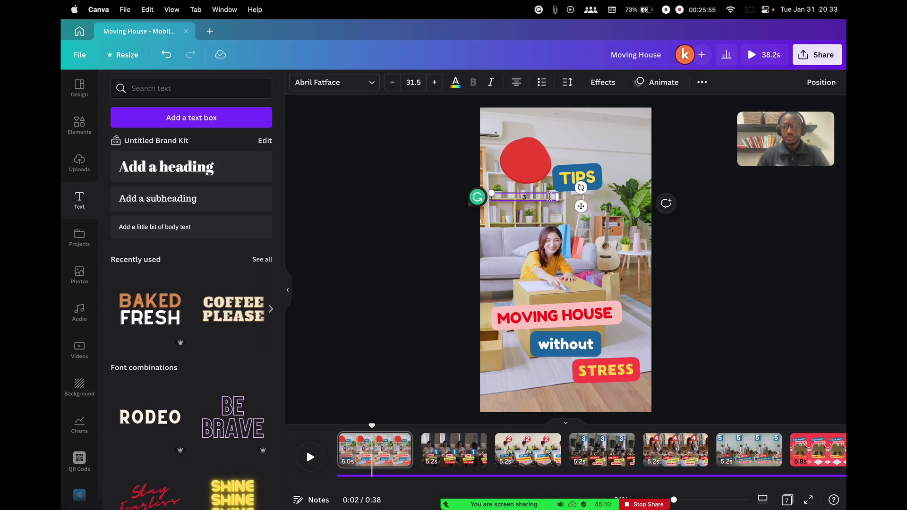
left_click_drag(558, 196, 514, 196)
left_click(493, 216)
left_click(503, 197)
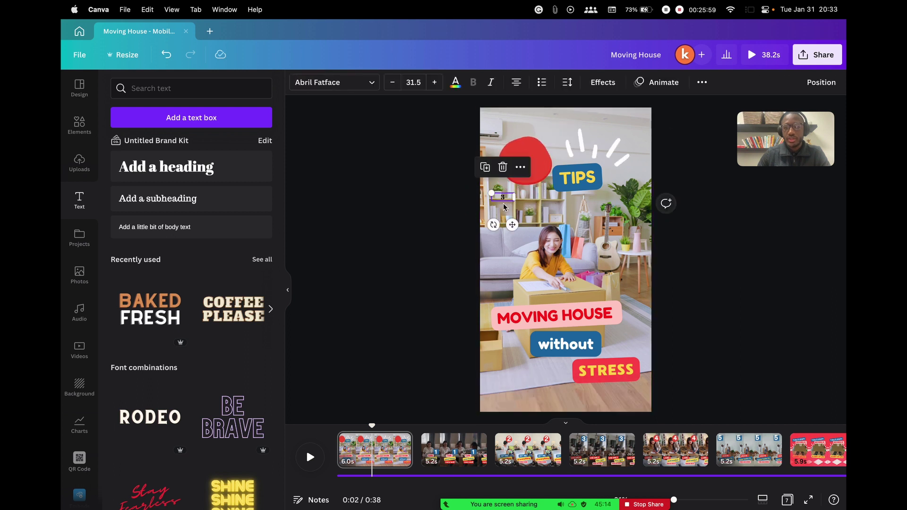
Set the 3 to font size 75, move it onto the red blob beside TIPS, and check its colour
left_click(435, 83)
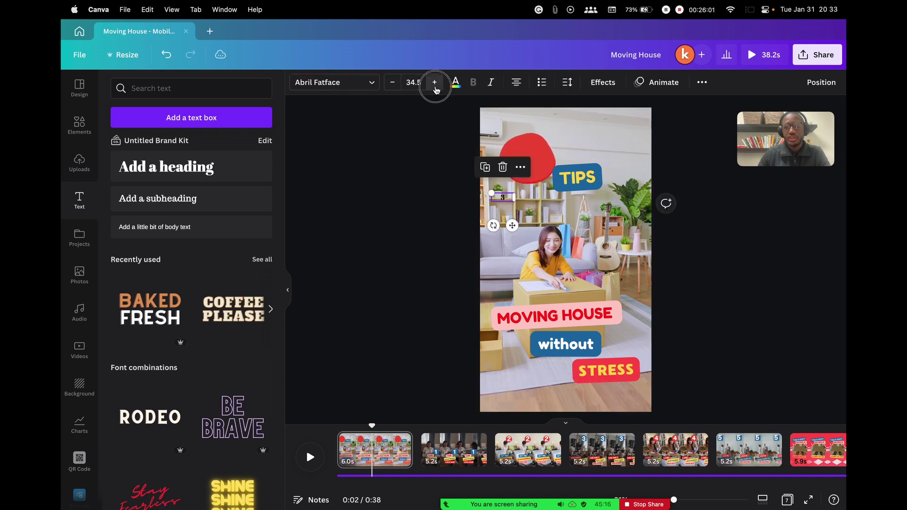
left_click(434, 84)
left_click(435, 84)
left_click(435, 84)
left_click(435, 83)
left_click(435, 84)
left_click(435, 83)
left_click(435, 83)
left_click(414, 82)
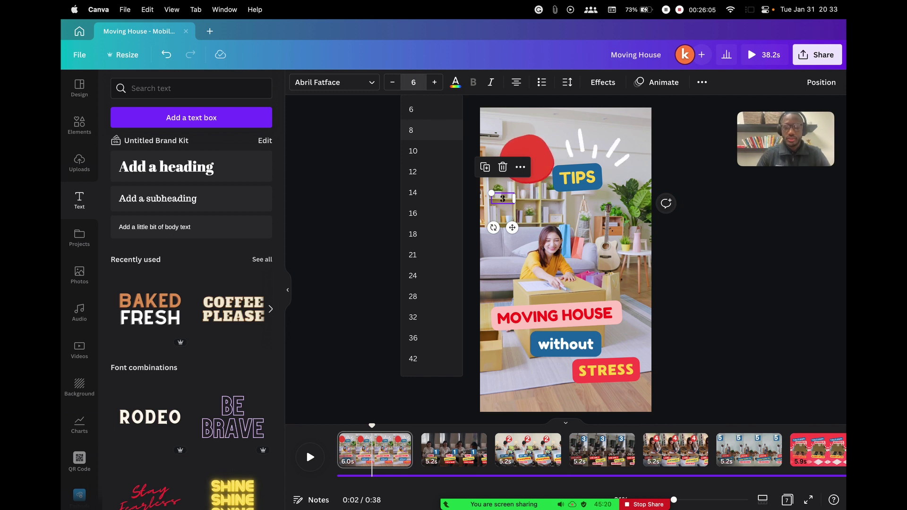
type("75")
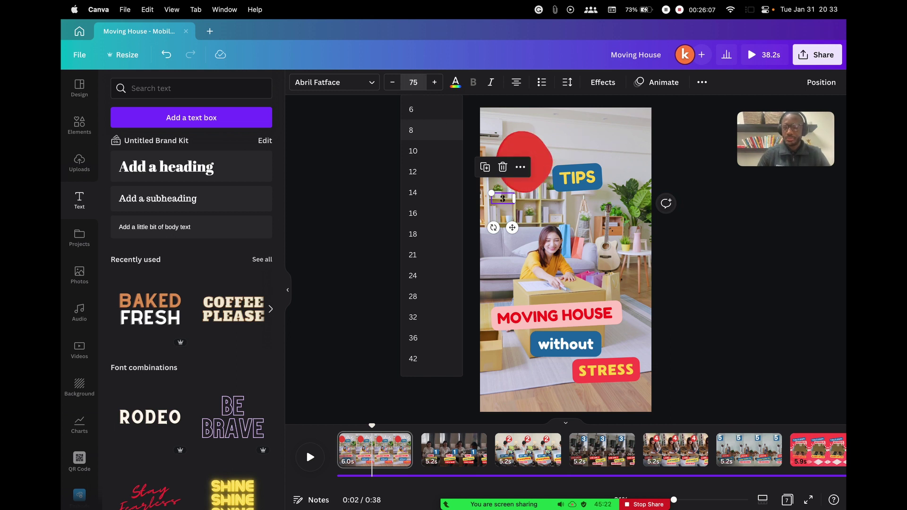
key("Return")
left_click_drag(513, 236, 532, 195)
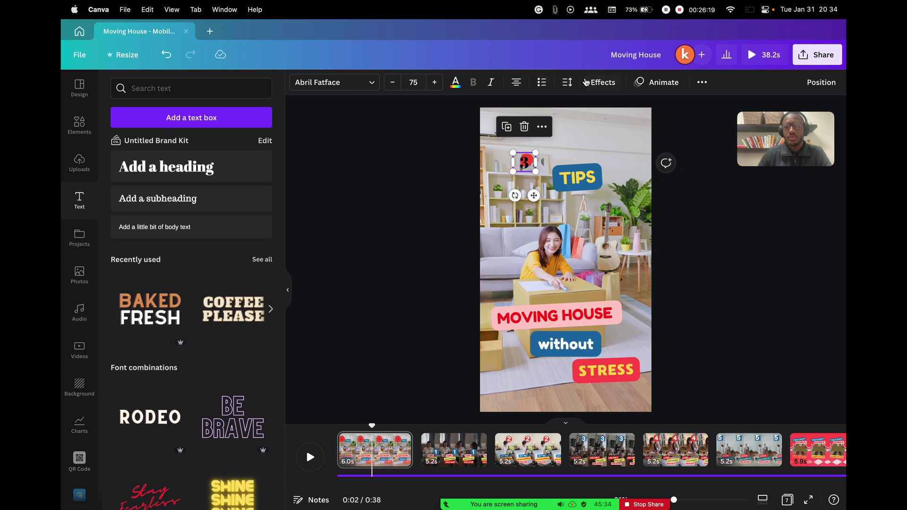
left_click(455, 83)
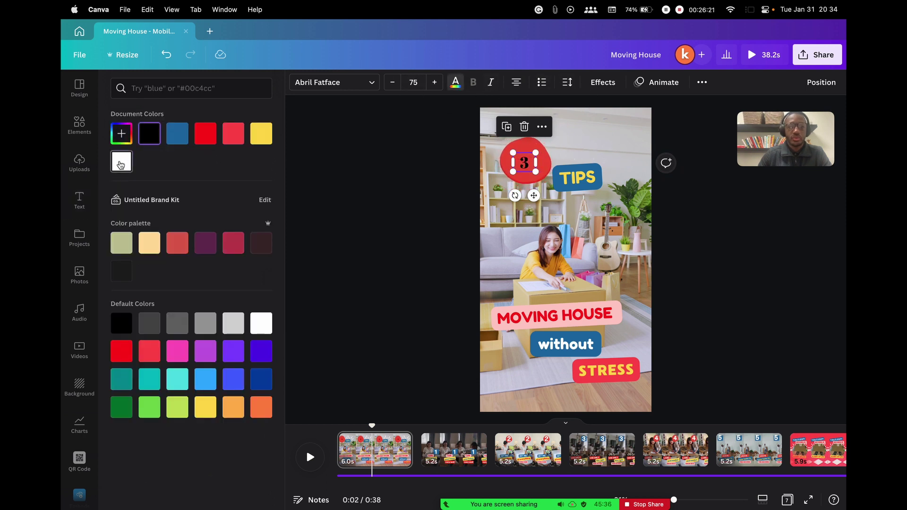
key("Escape")
left_click(450, 228)
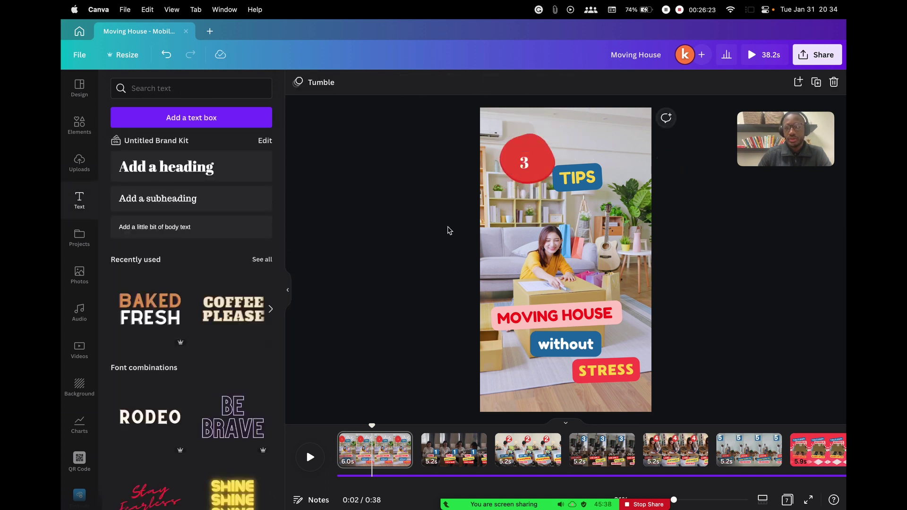
left_click(581, 177)
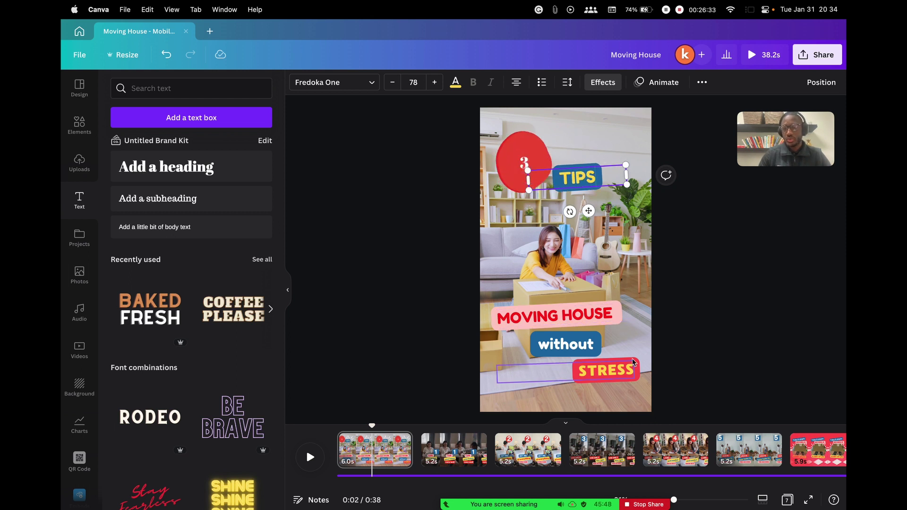
Drag the uploaded 1:02 presenter clip onto the first page to replace its background video
left_click(623, 262)
left_click(550, 250)
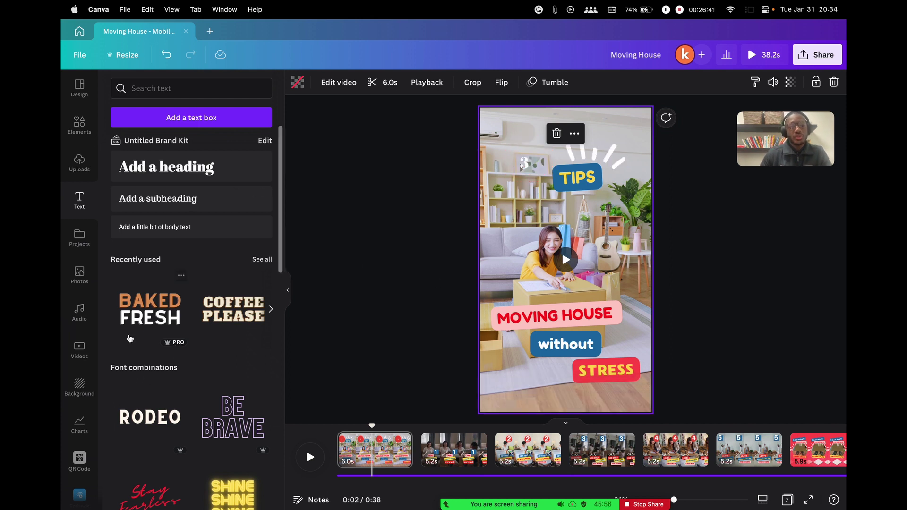
left_click(78, 352)
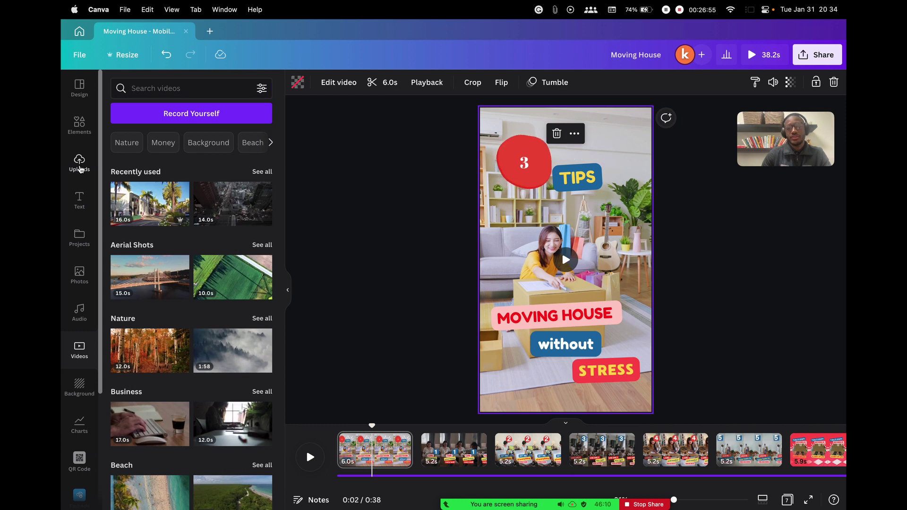
left_click(80, 163)
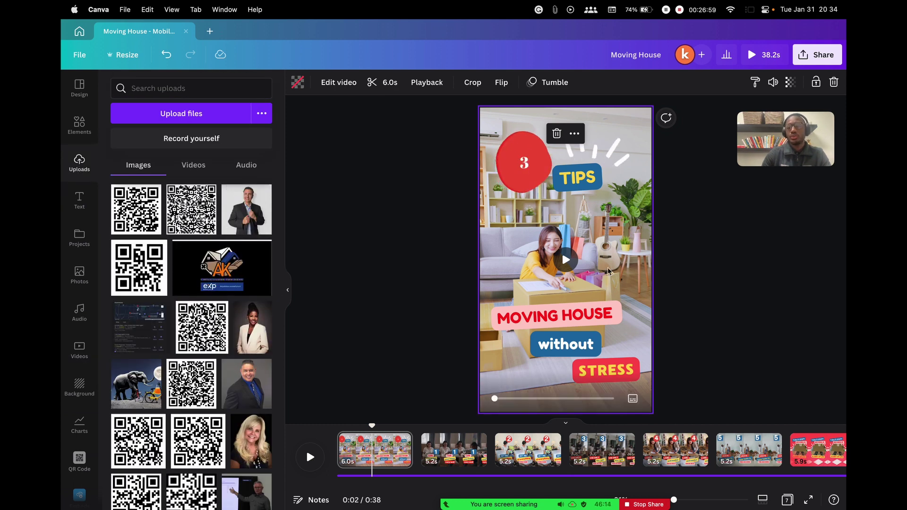
left_click(193, 166)
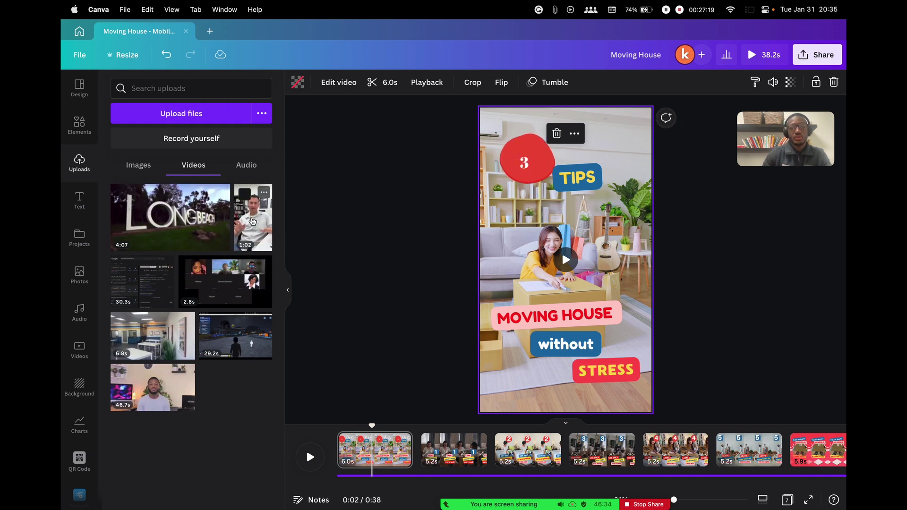
left_click_drag(253, 221, 488, 173)
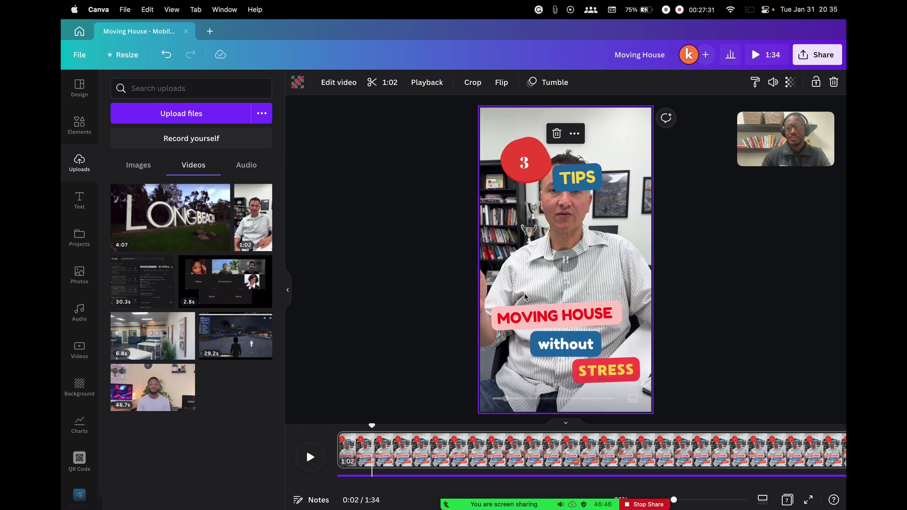
Change the headings from MOVING HOUSE to 'FOR REAL ESTATE' and the blue caption to 'buyers'
left_click(566, 259)
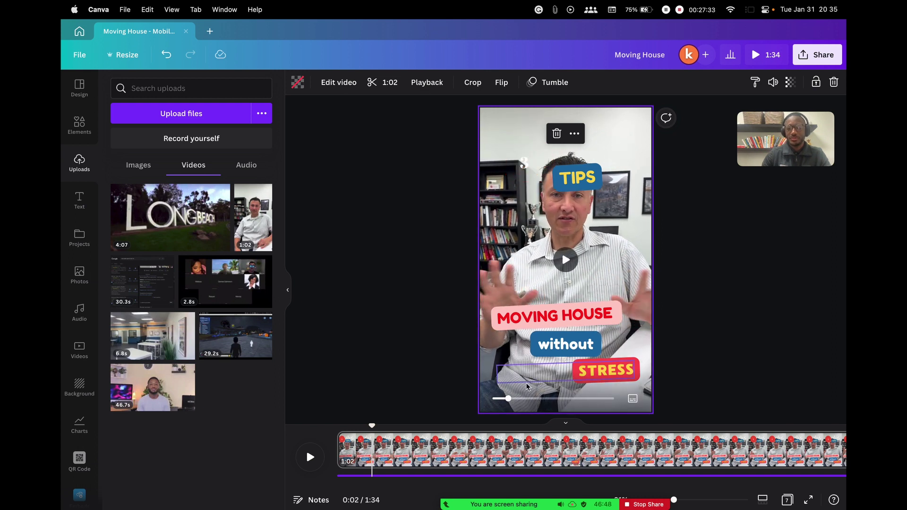
left_click(509, 398)
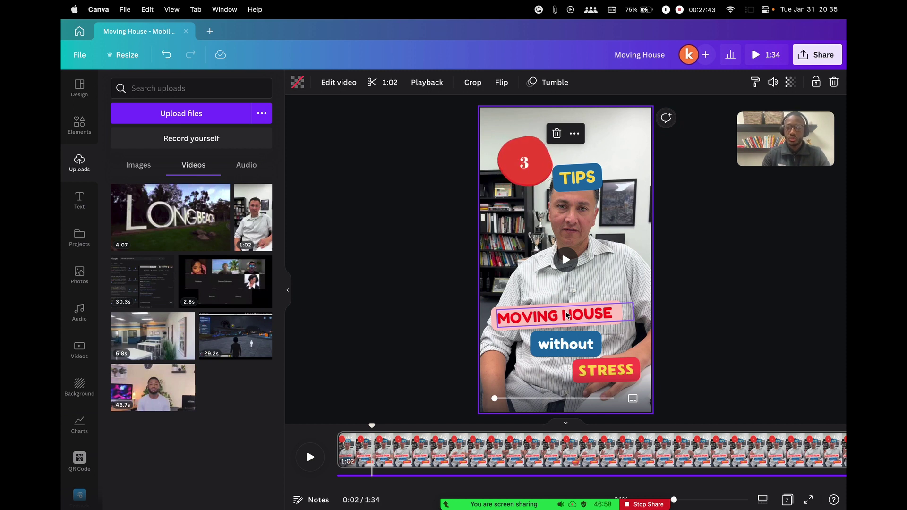
left_click(567, 315)
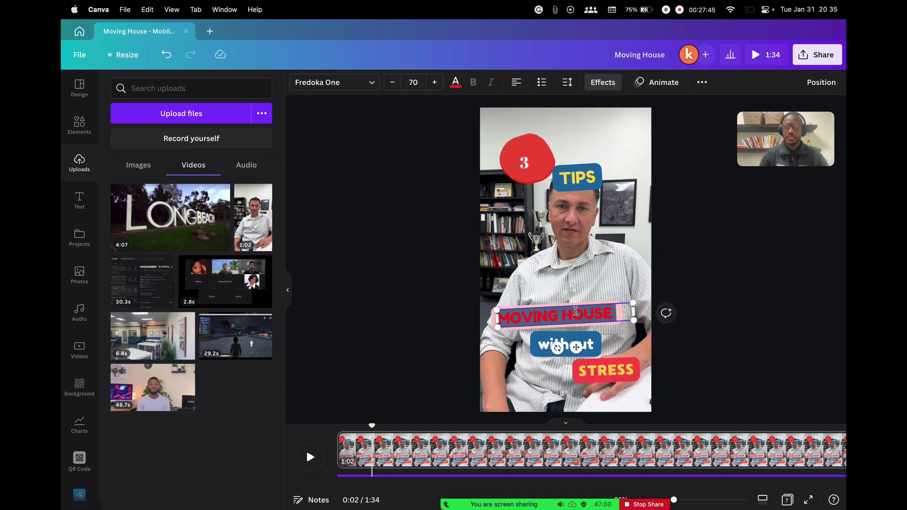
left_click(562, 251)
left_click(605, 316)
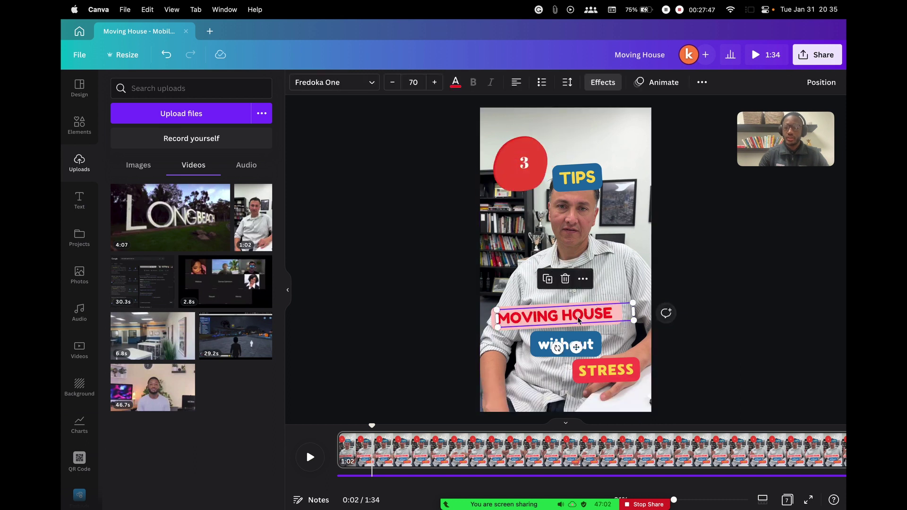
double_click(609, 317)
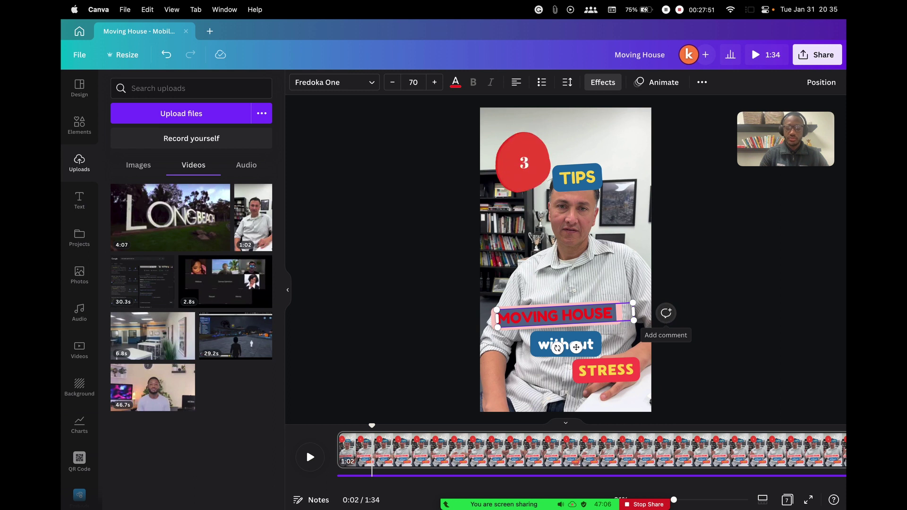
type("FOR REAL ESTATE")
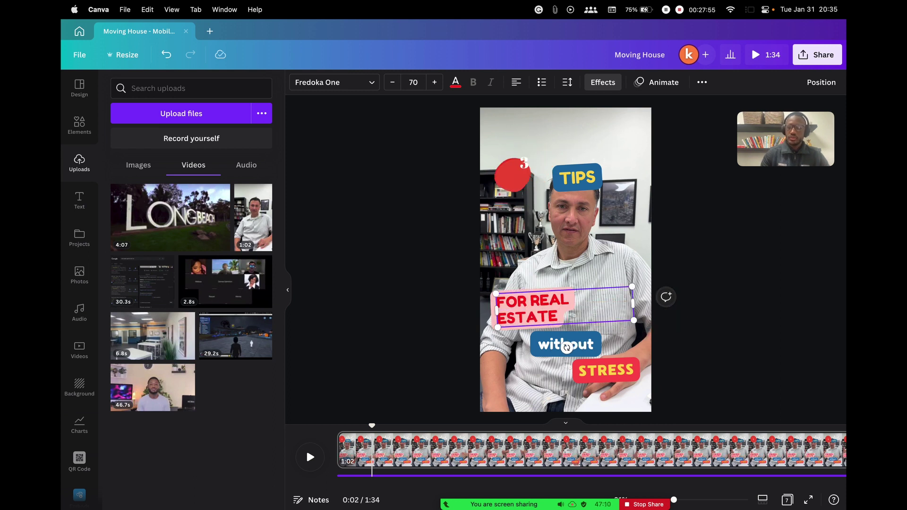
left_click(572, 345)
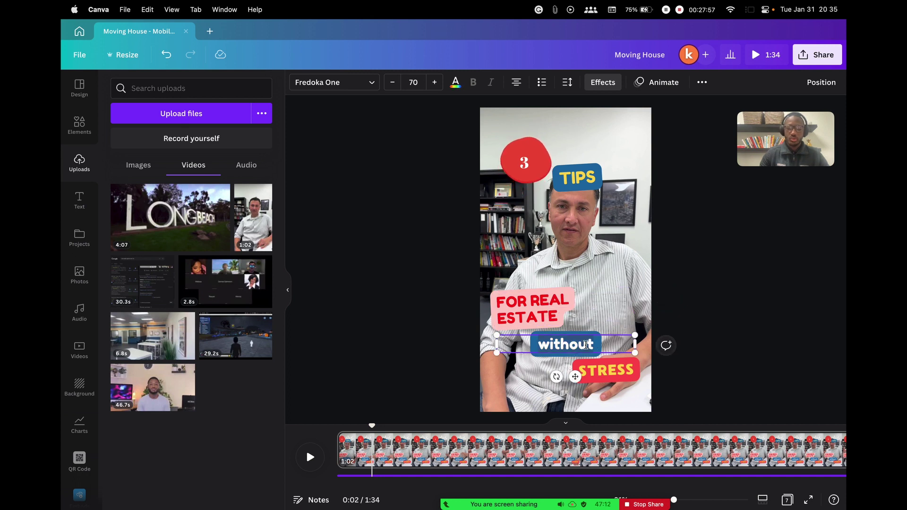
type("buyers")
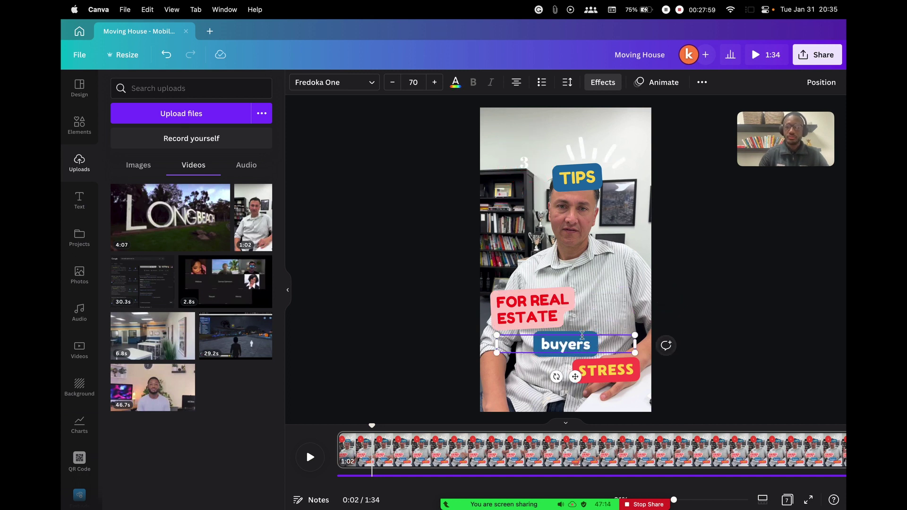
Set FOR REAL ESTATE to font size 69 so it fits one line, and delete the STRESS caption
left_click(559, 316)
left_click(392, 83)
left_click(392, 83)
left_click(392, 83)
left_click(434, 83)
left_click(434, 83)
left_click(434, 83)
left_click(392, 83)
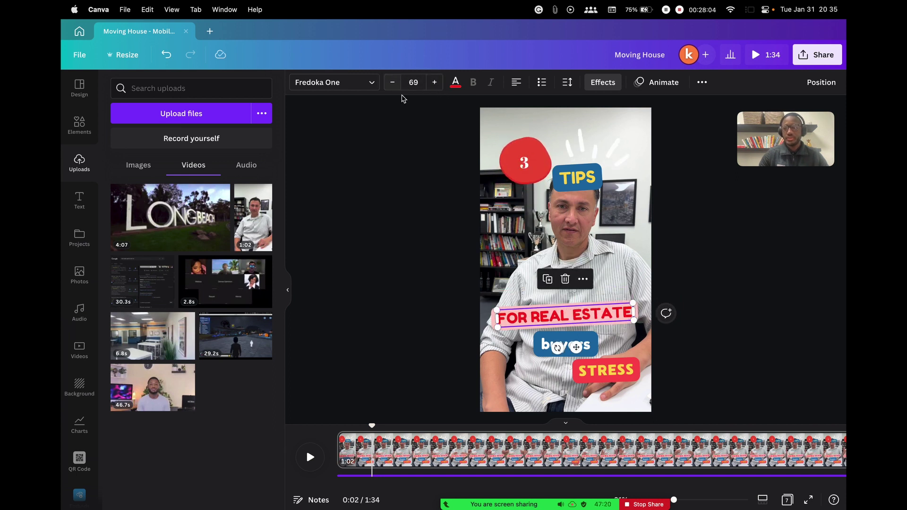
left_click(450, 305)
left_click(607, 370)
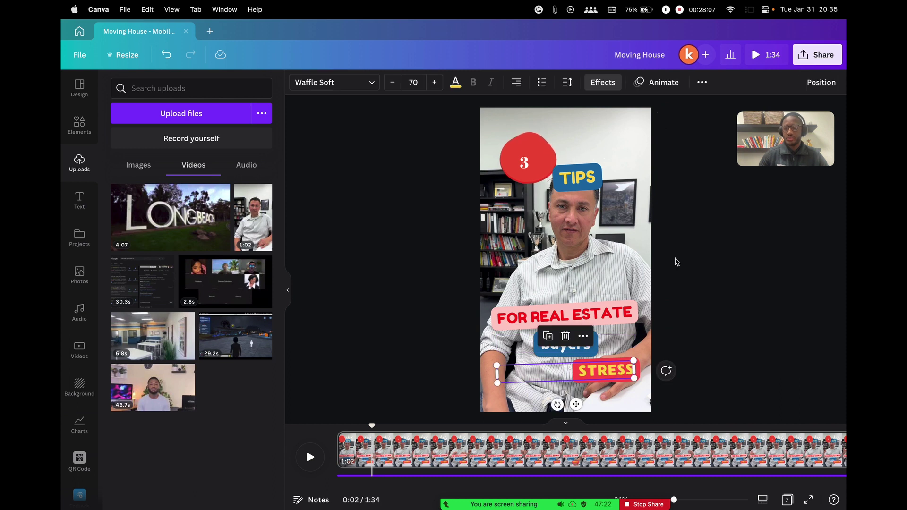
key("Delete")
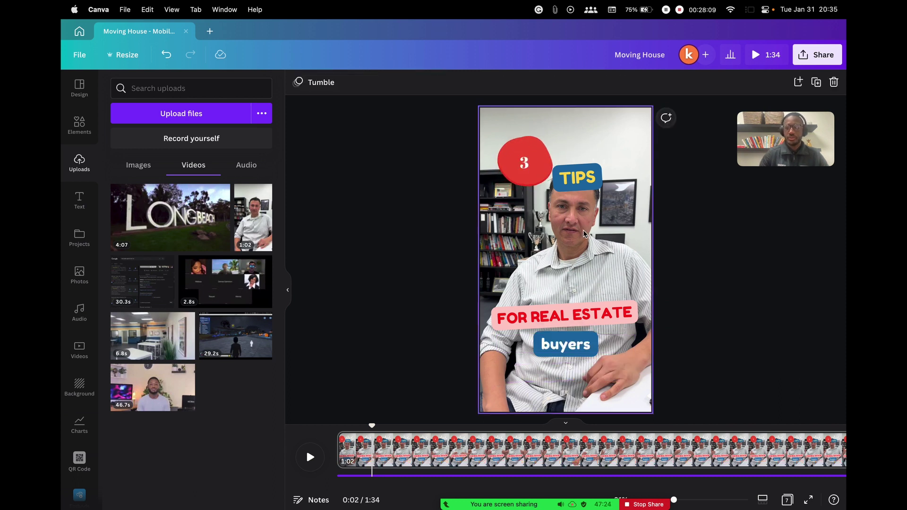
left_click_drag(371, 423, 314, 425)
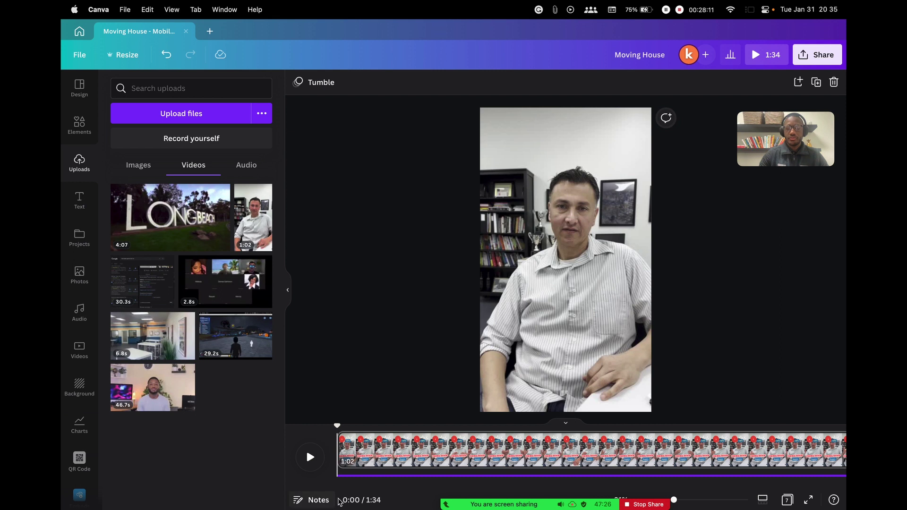
left_click(315, 459)
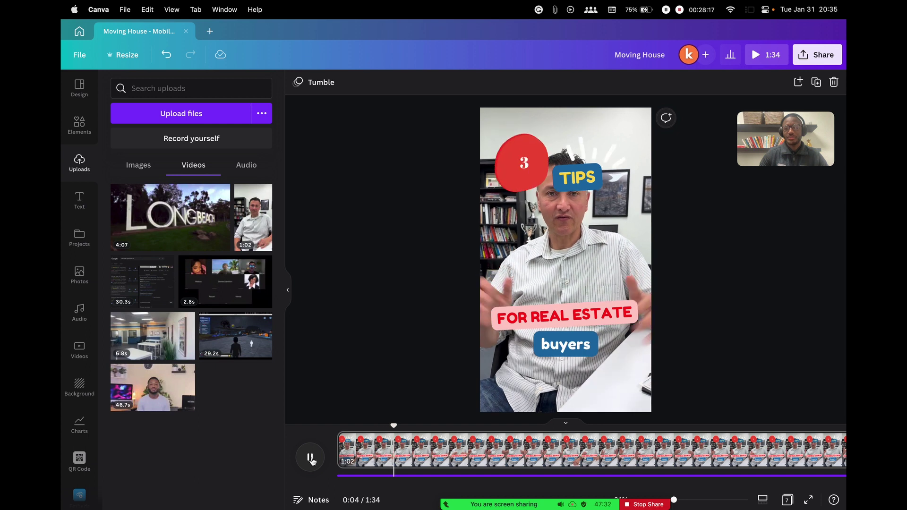
left_click(310, 458)
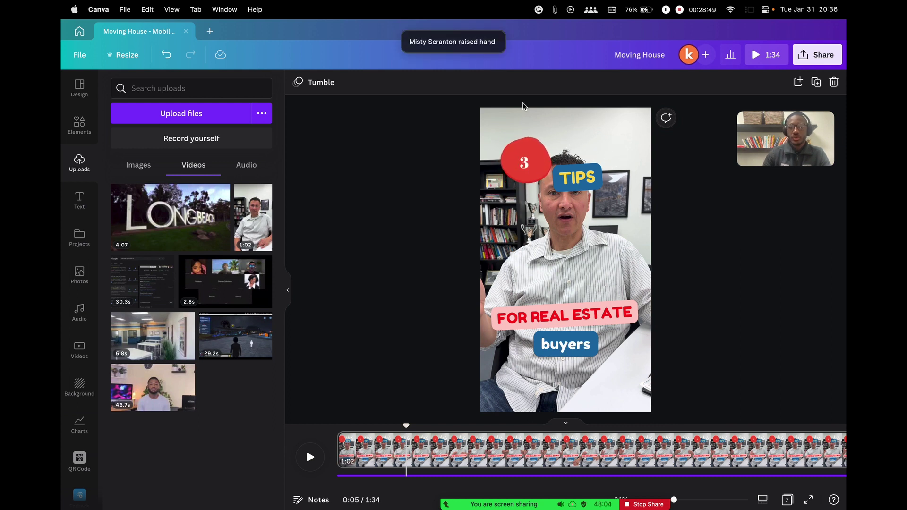
left_click(434, 44)
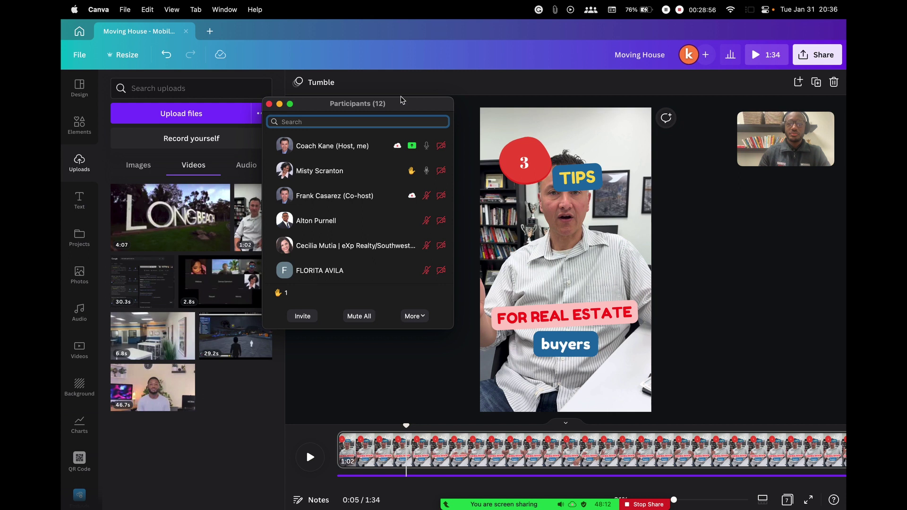
left_click_drag(317, 109, 359, 97)
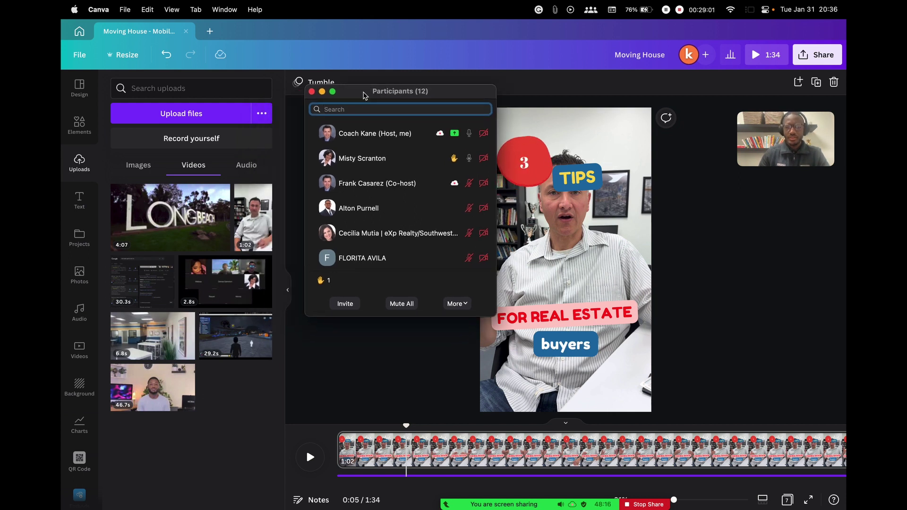
mouse_move(335, 95)
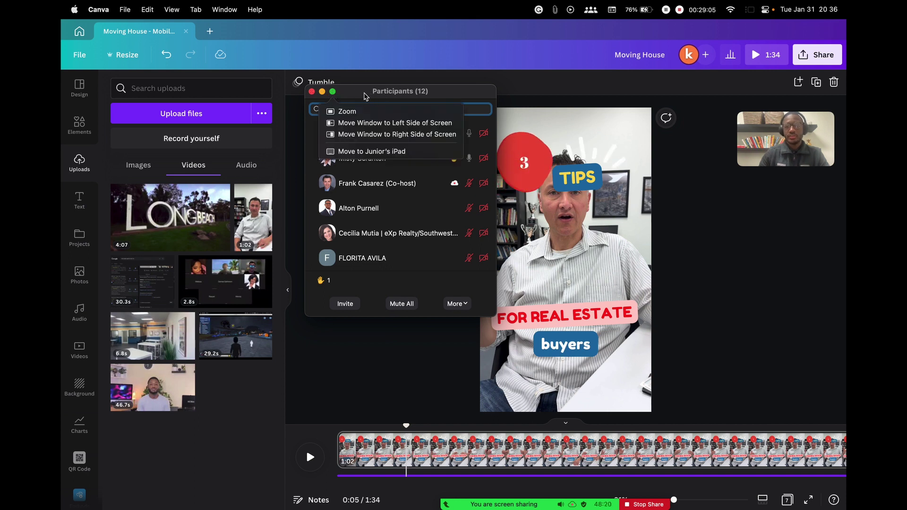
left_click_drag(363, 96, 368, 107)
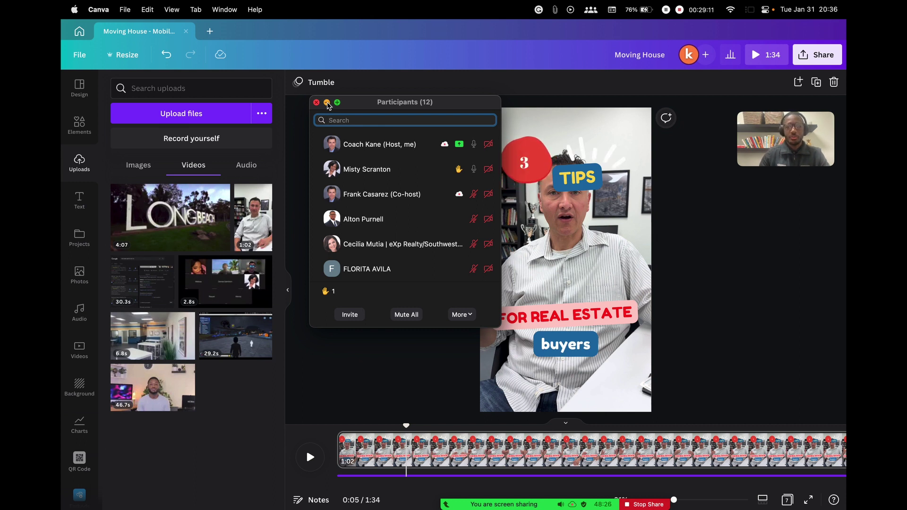
left_click(327, 103)
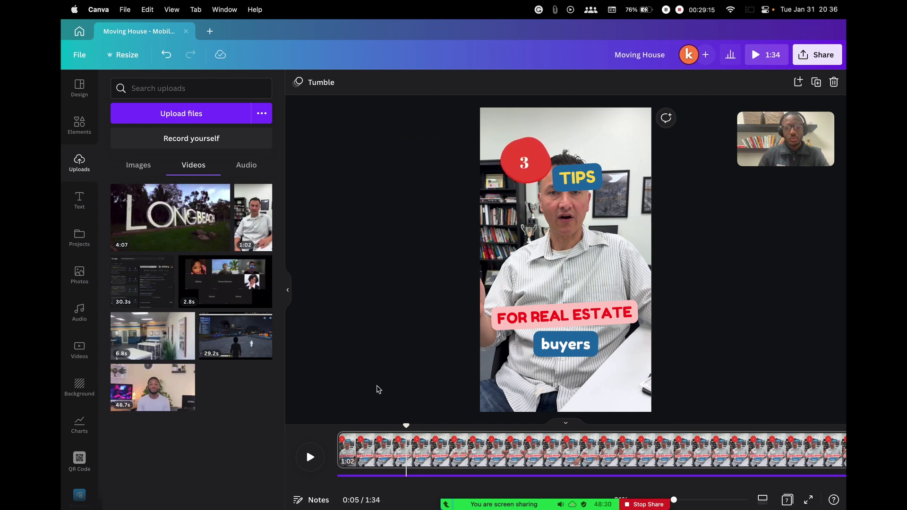
Expand the background music track under the timeline and jump back to the video's start
mouse_move(497, 453)
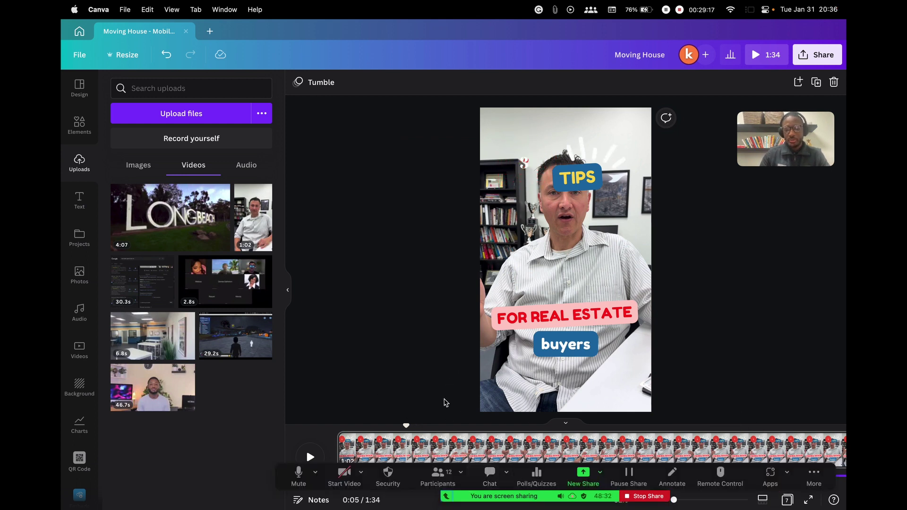
left_click_drag(812, 470, 706, 42)
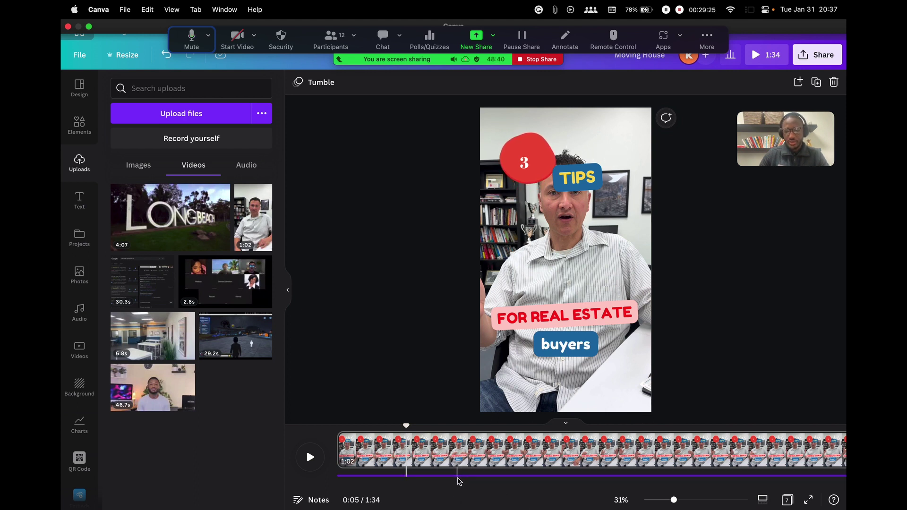
left_click(387, 476)
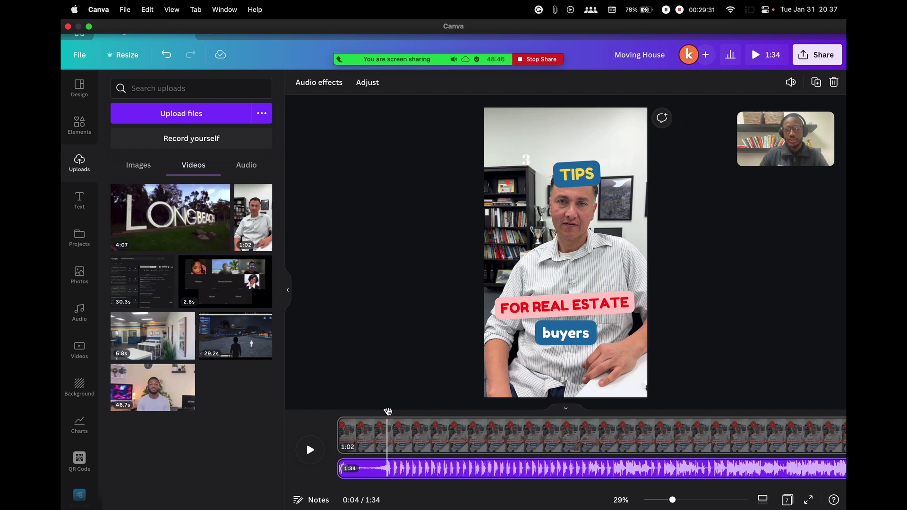
key("Home")
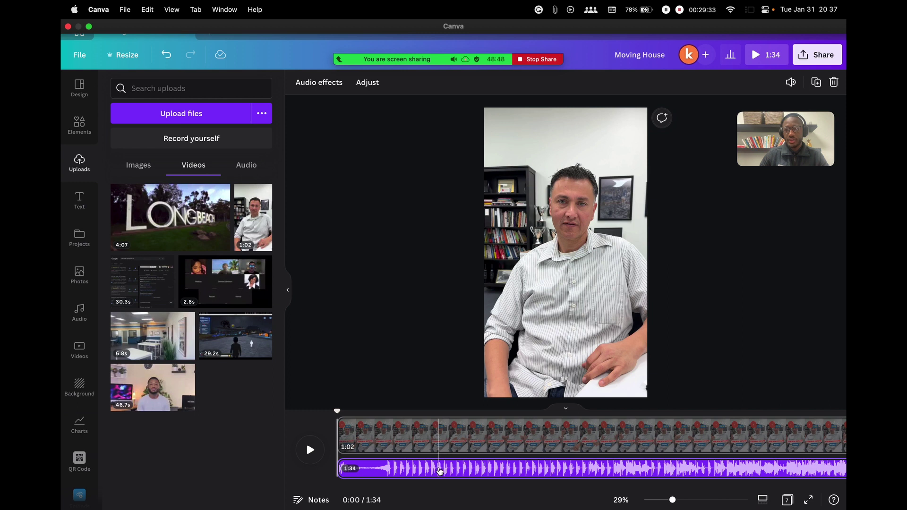
Drag the music track's volume slider down to 1 and close the volume popup
right_click(440, 471)
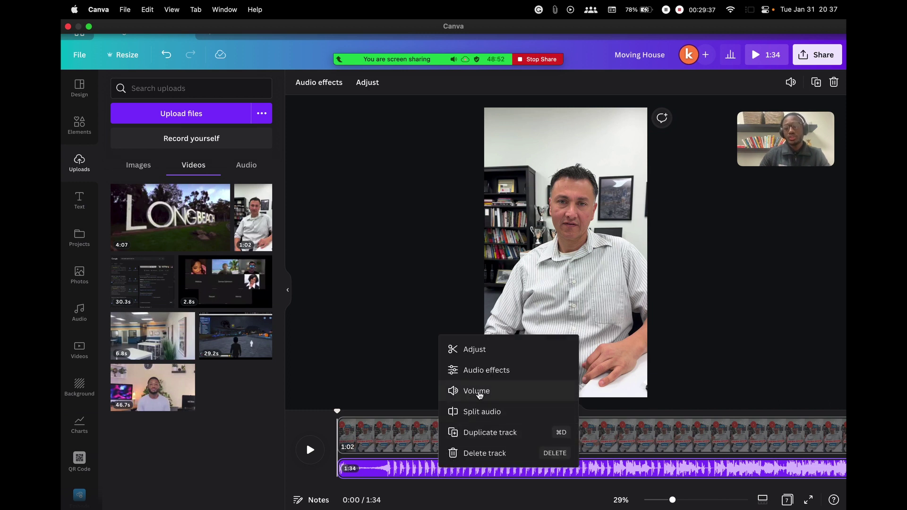
left_click(479, 393)
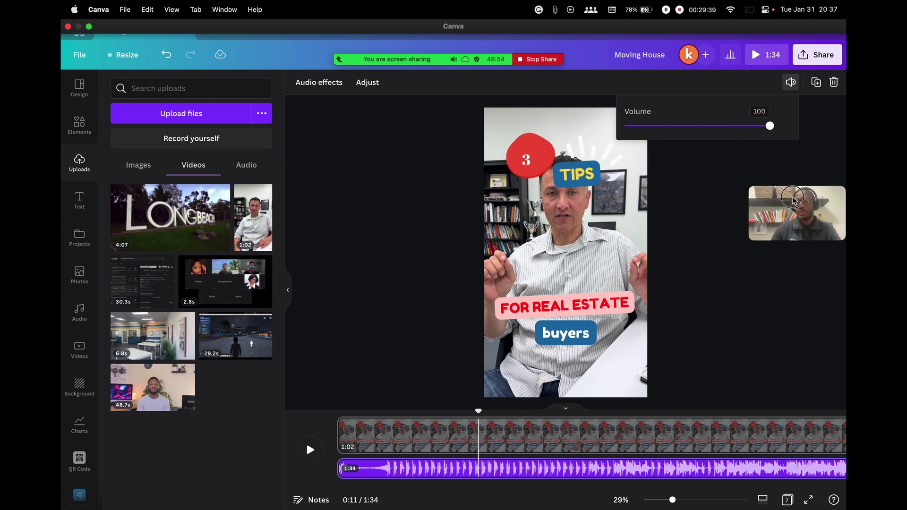
left_click_drag(770, 125, 626, 135)
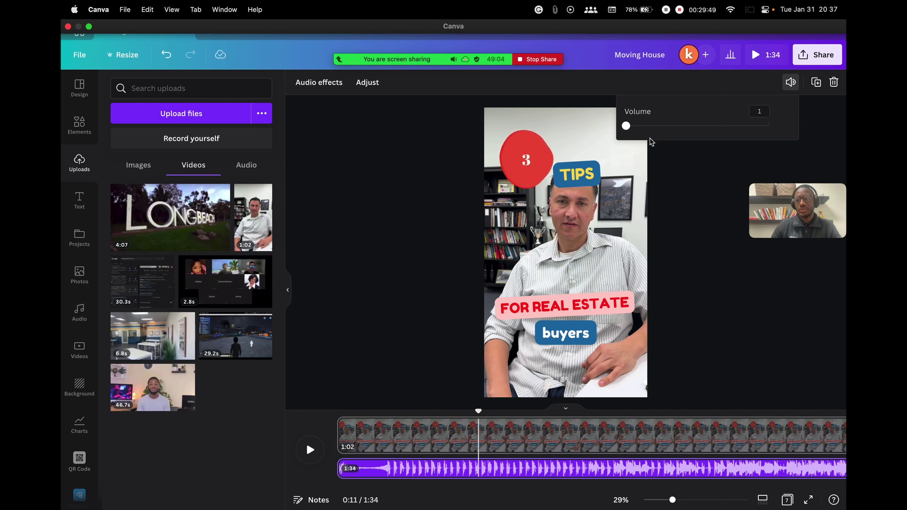
mouse_move(629, 133)
left_mouse_down()
mouse_move(672, 132)
mouse_move(627, 129)
left_mouse_up()
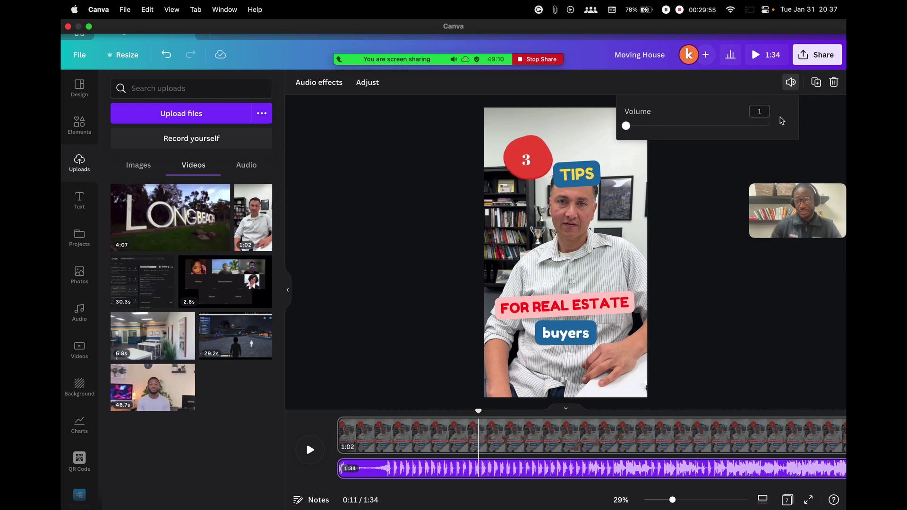
left_click(730, 168)
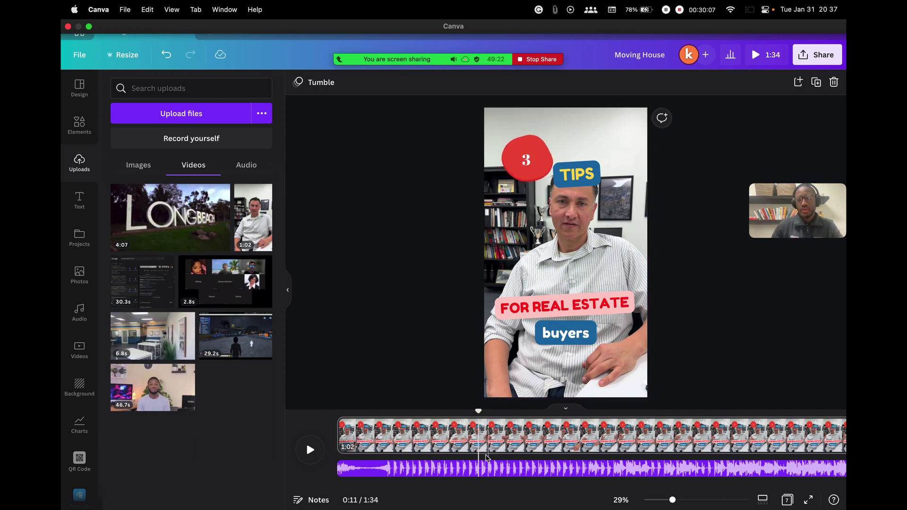
right_click(444, 469)
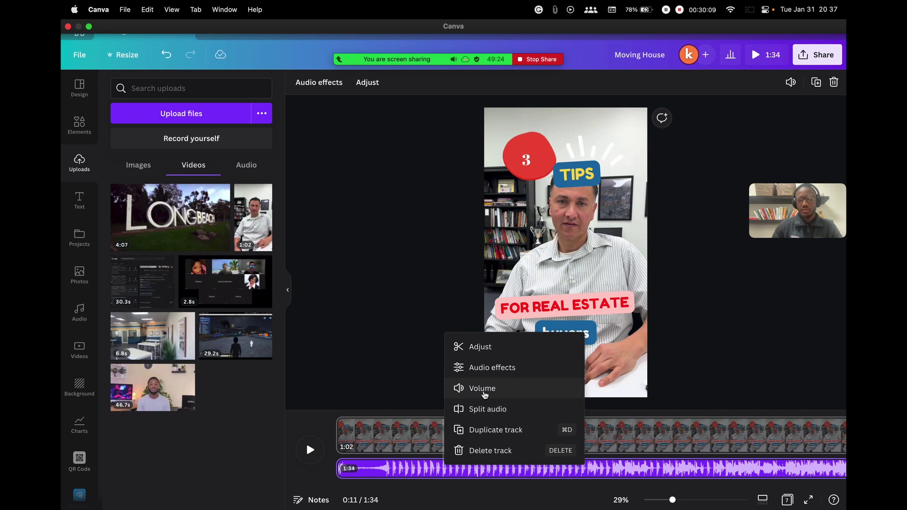
left_click(482, 388)
left_click(629, 126)
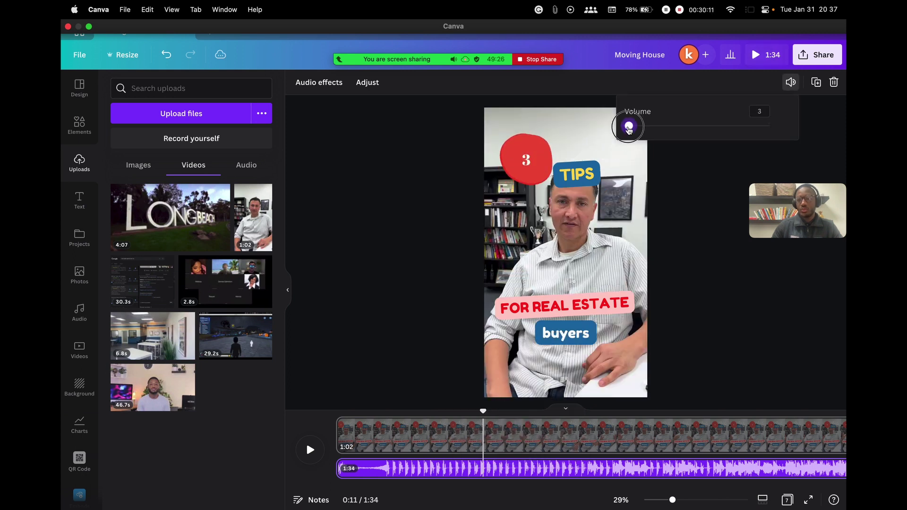
left_click(488, 424)
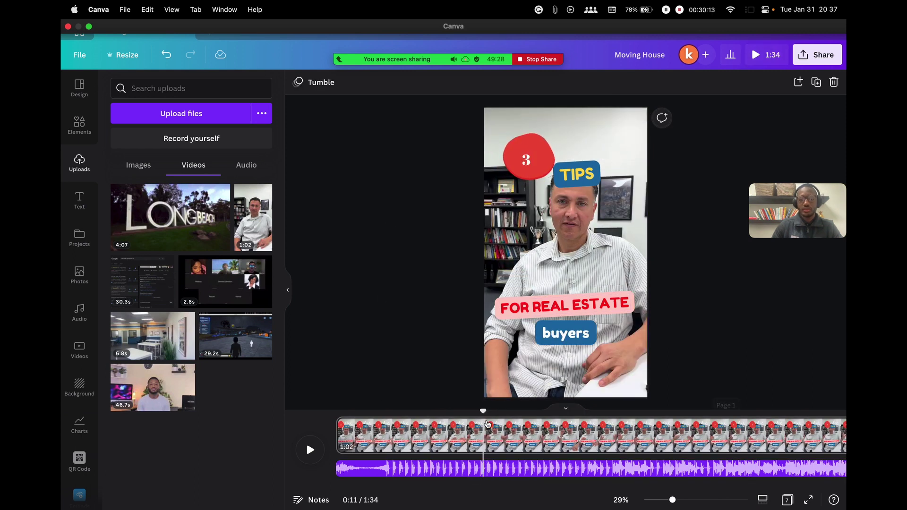
left_click_drag(483, 411, 332, 412)
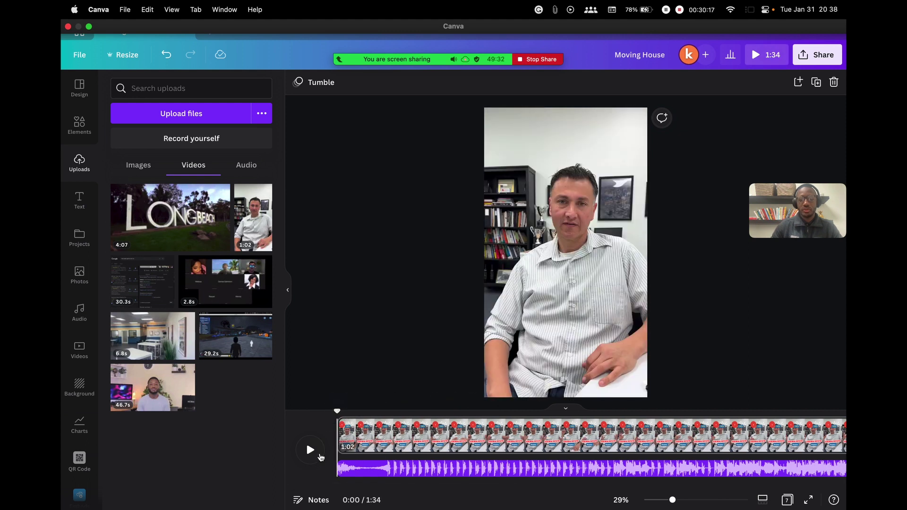
left_click(309, 453)
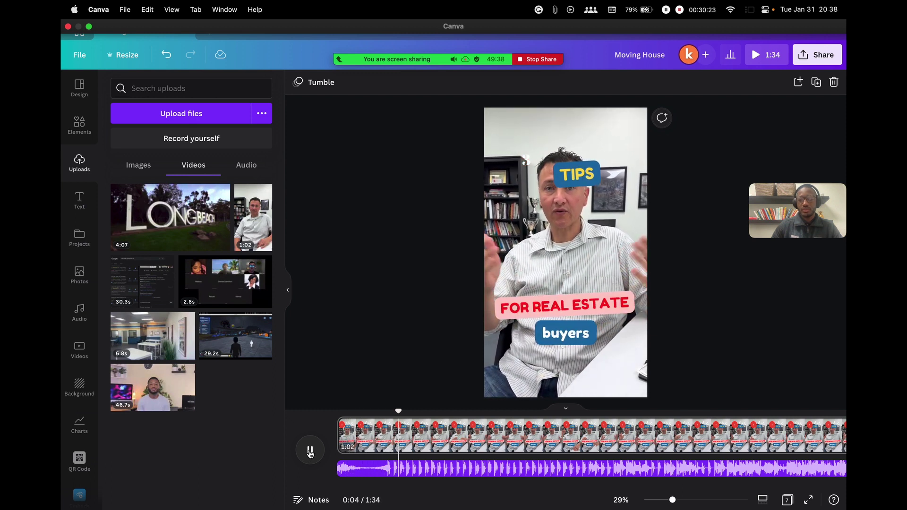
left_click(310, 451)
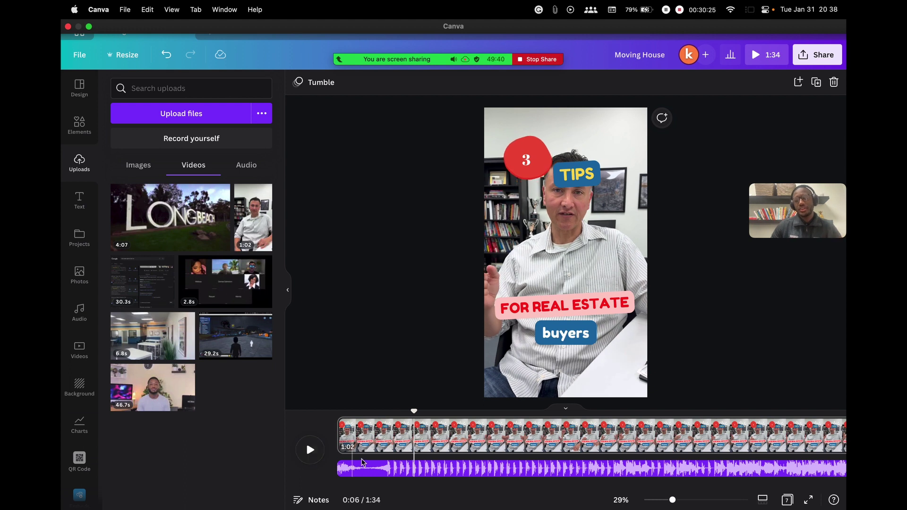
right_click(451, 472)
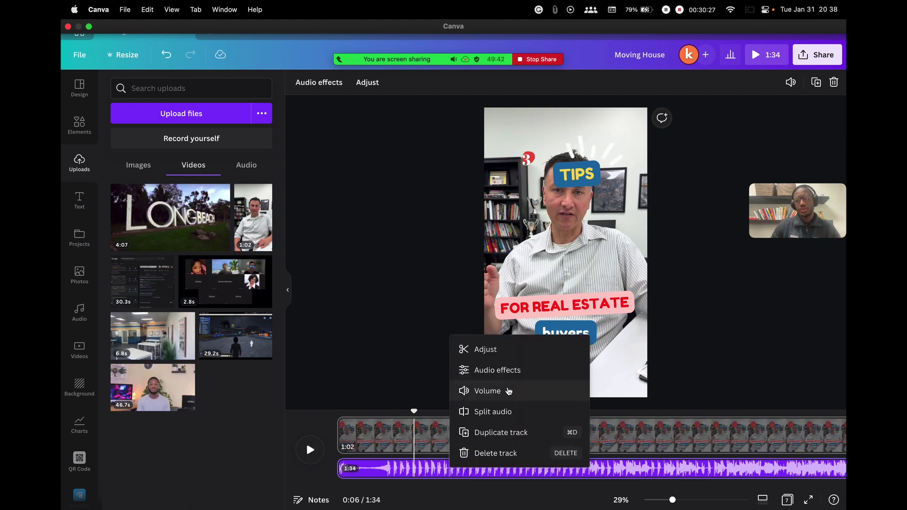
left_click(508, 391)
left_click_drag(629, 127, 646, 126)
left_click(716, 163)
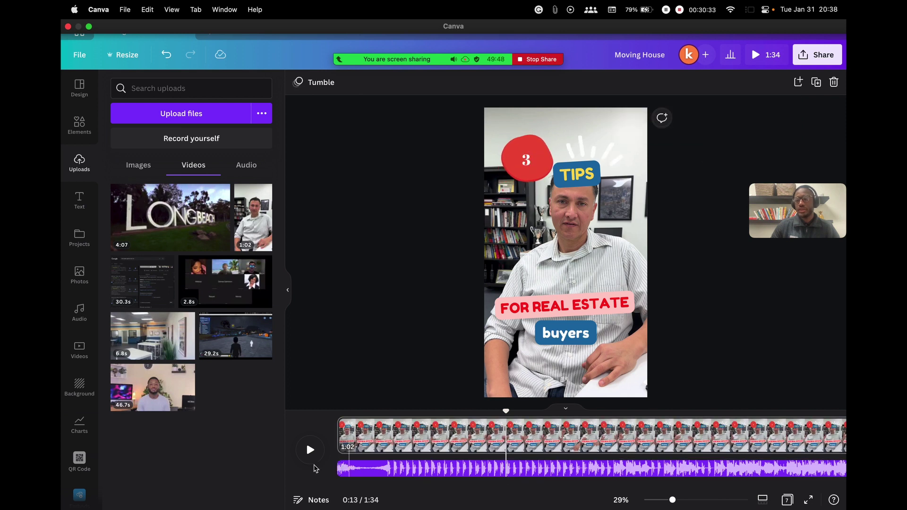
left_click_drag(506, 410, 318, 411)
left_click(310, 449)
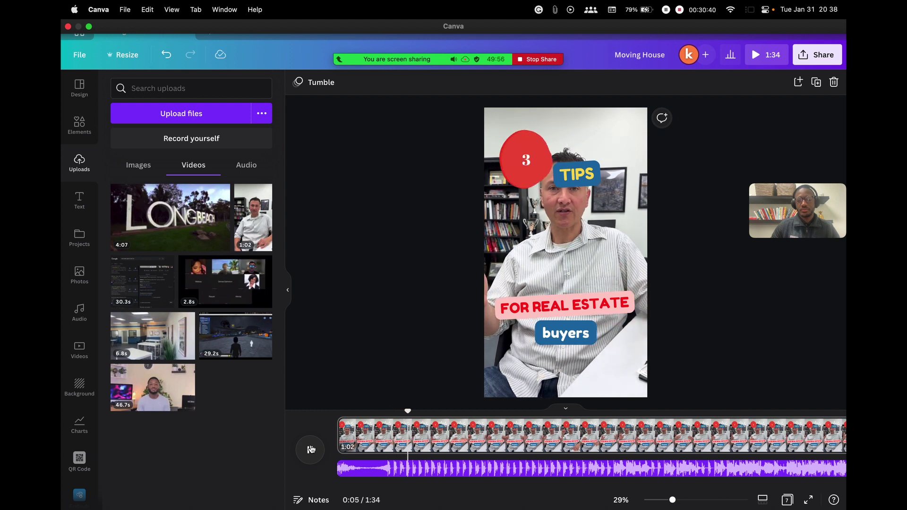
Trim the music track's start down to 1:28 and drag it back to begin at 0:00
left_click(310, 449)
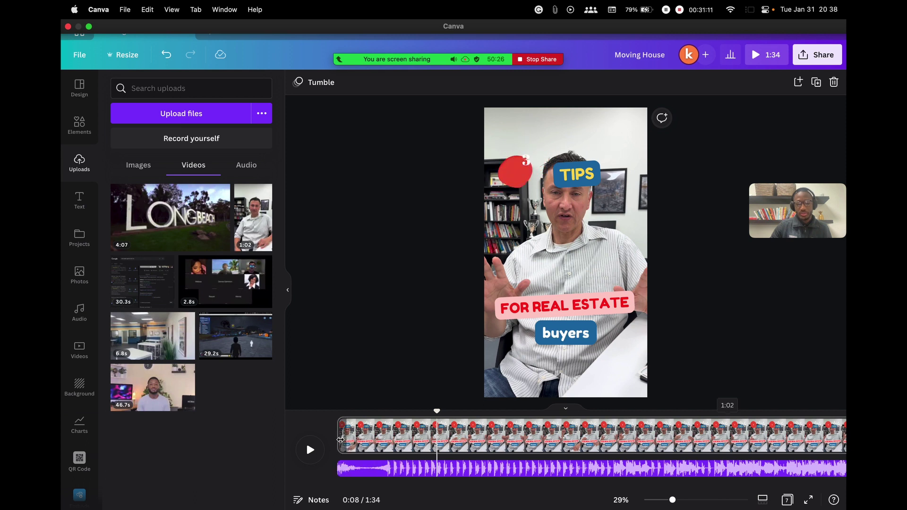
left_click_drag(341, 469, 395, 468)
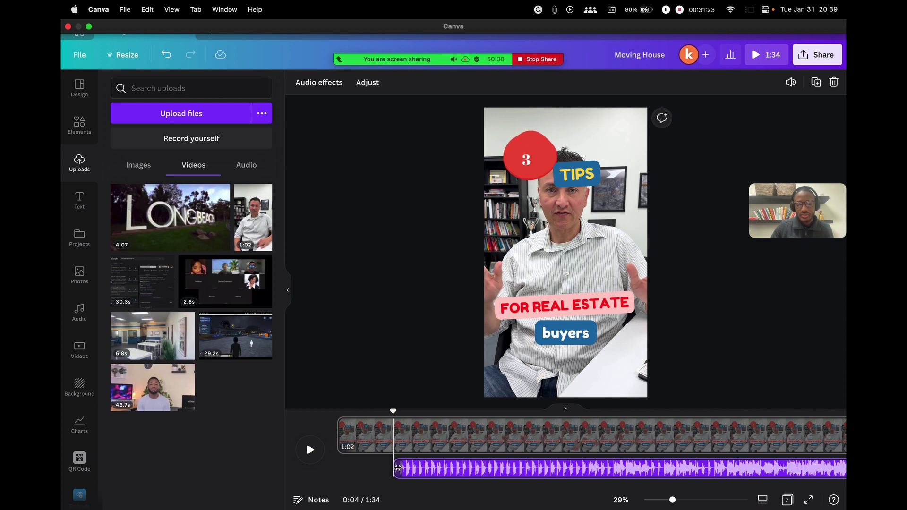
left_click_drag(398, 468, 434, 470)
left_click(344, 427)
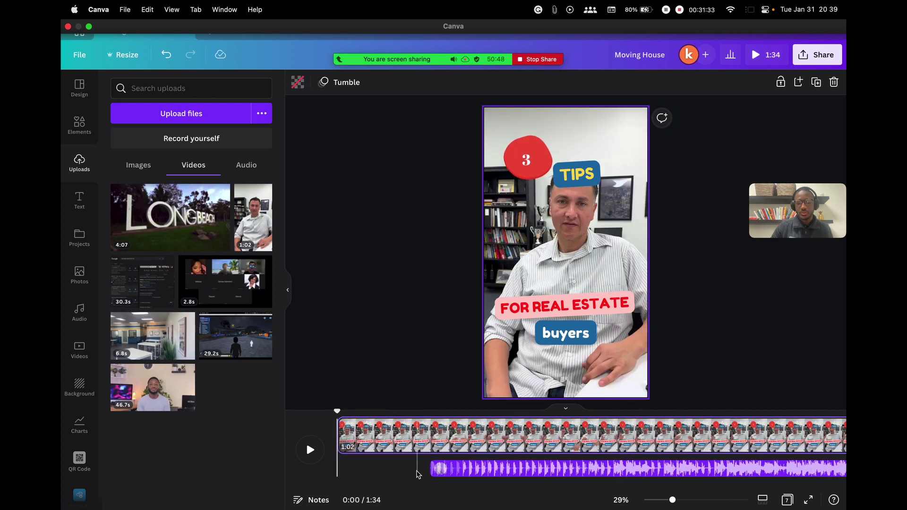
left_click_drag(432, 469, 415, 475)
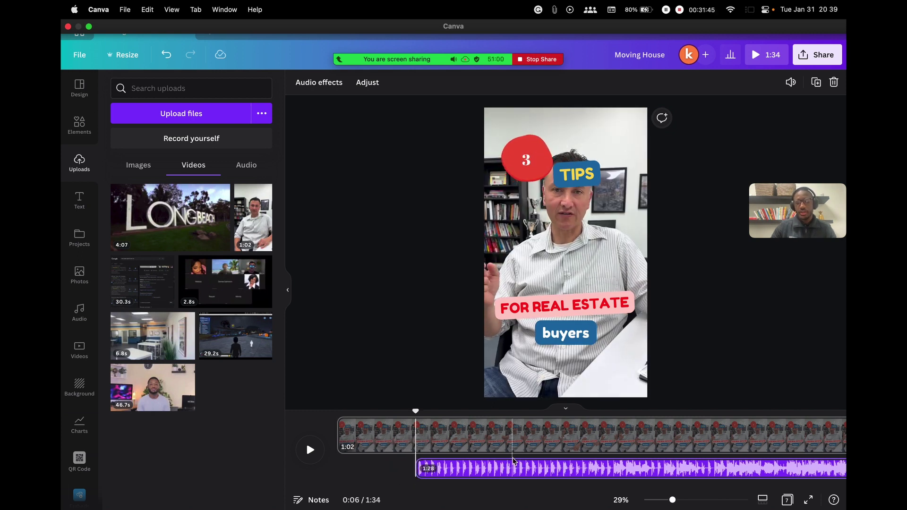
left_click_drag(415, 411, 337, 411)
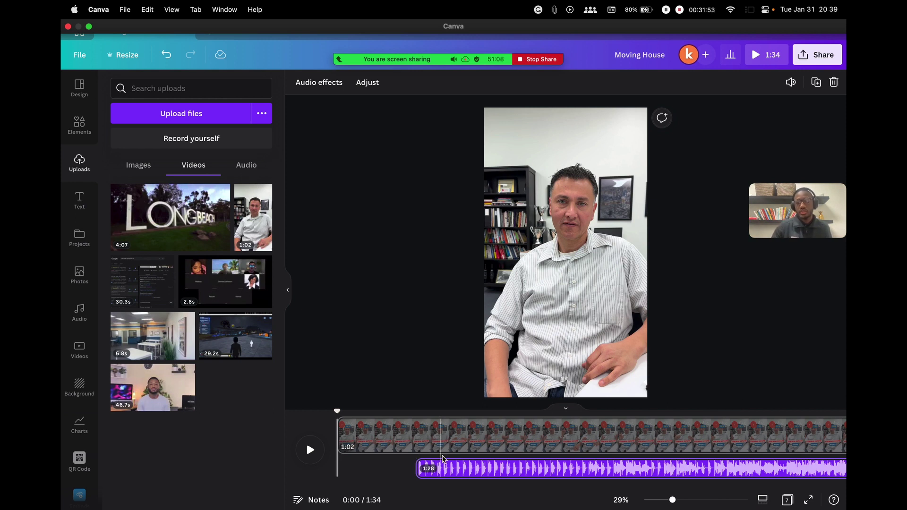
left_click_drag(575, 473, 499, 468)
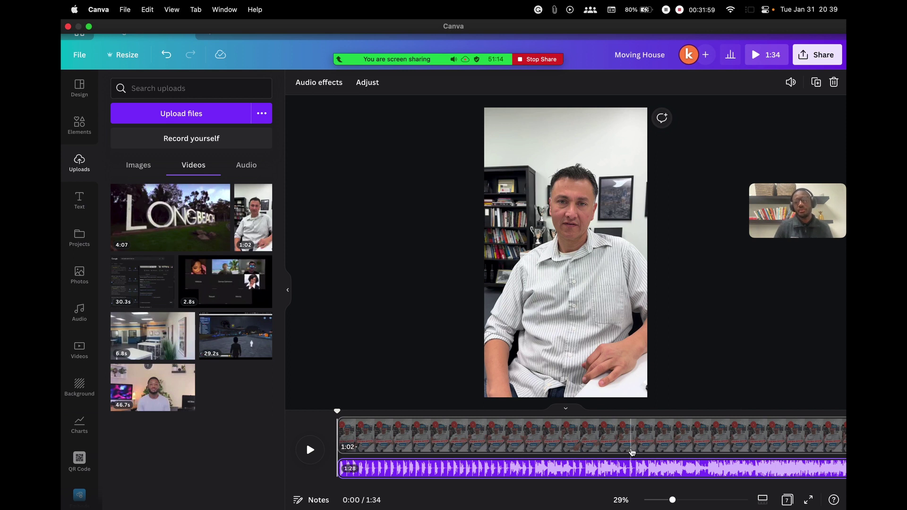
left_click(311, 449)
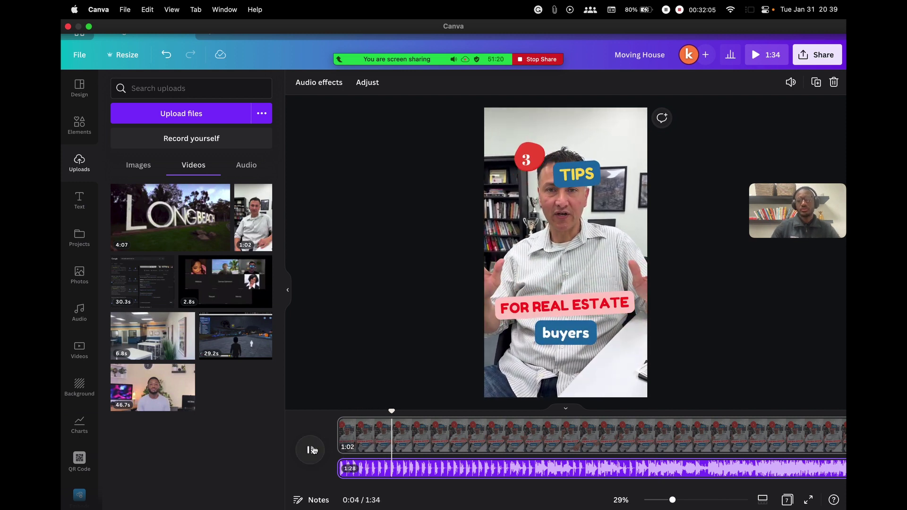
left_click(311, 450)
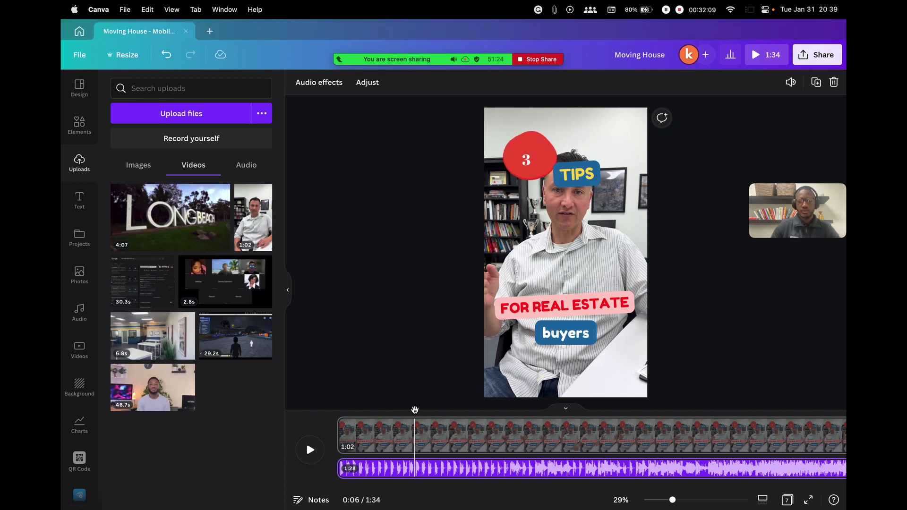
left_click(337, 409)
mouse_move(397, 59)
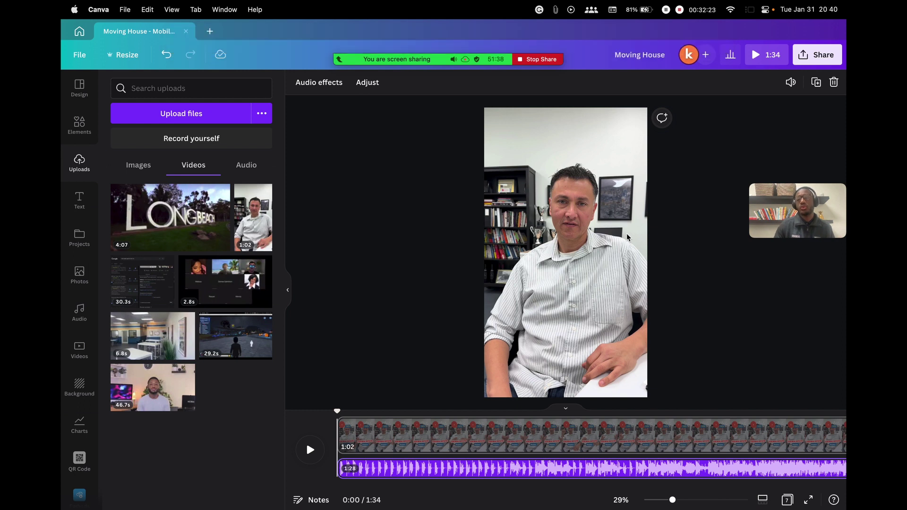
mouse_move(356, 20)
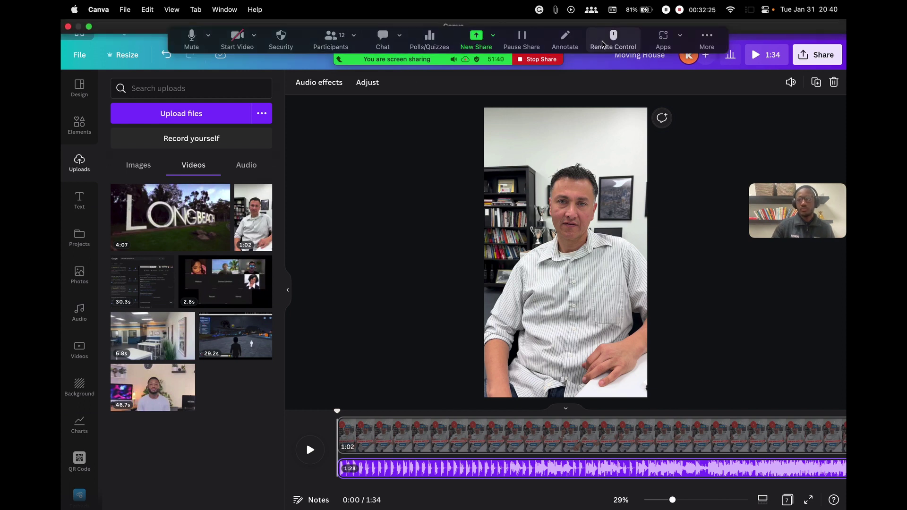
left_click_drag(712, 40, 732, 35)
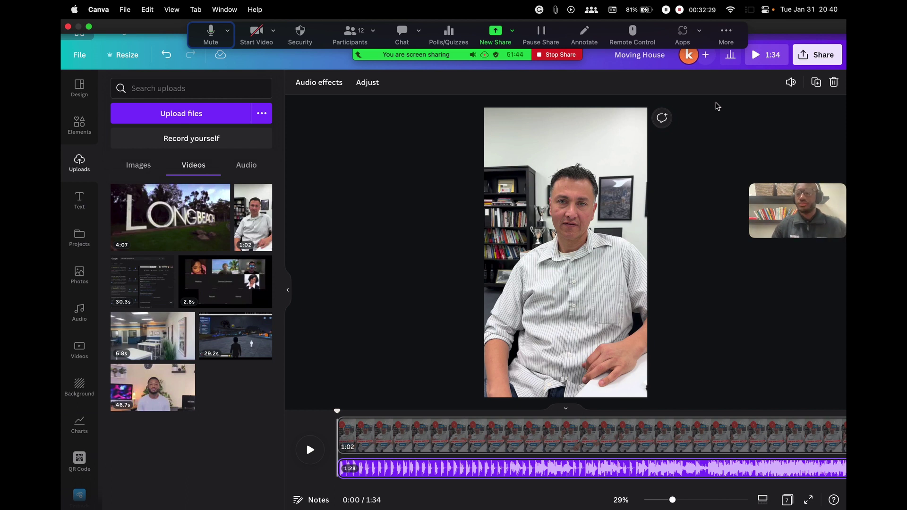
left_click(353, 38)
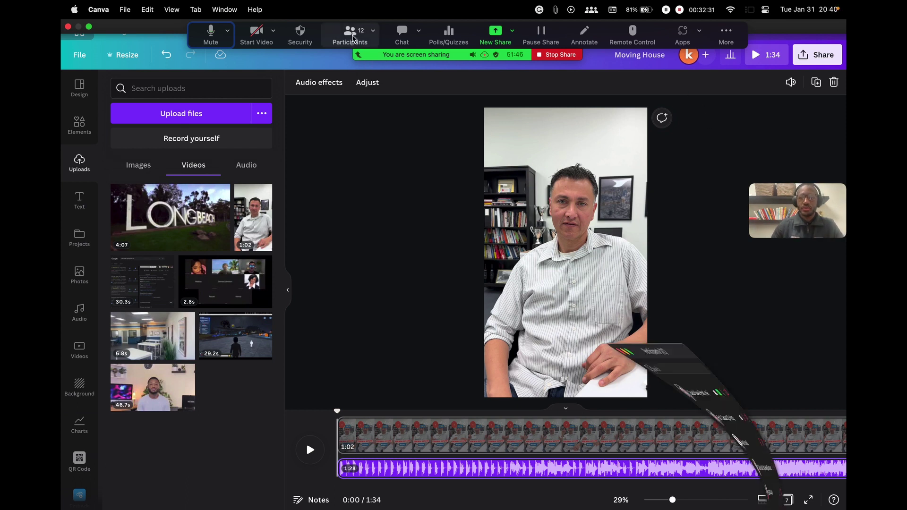
left_click(354, 37)
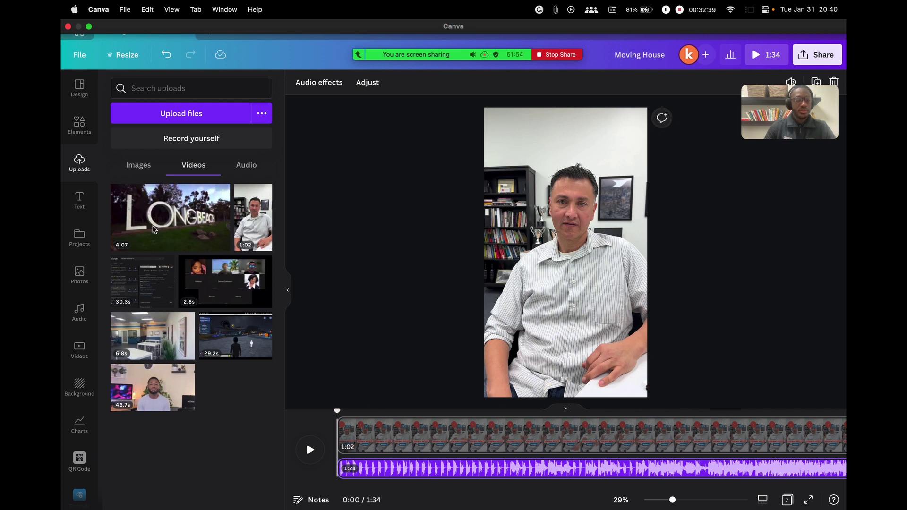
Browse the audio library's music mood categories and start an audio search
left_click(81, 312)
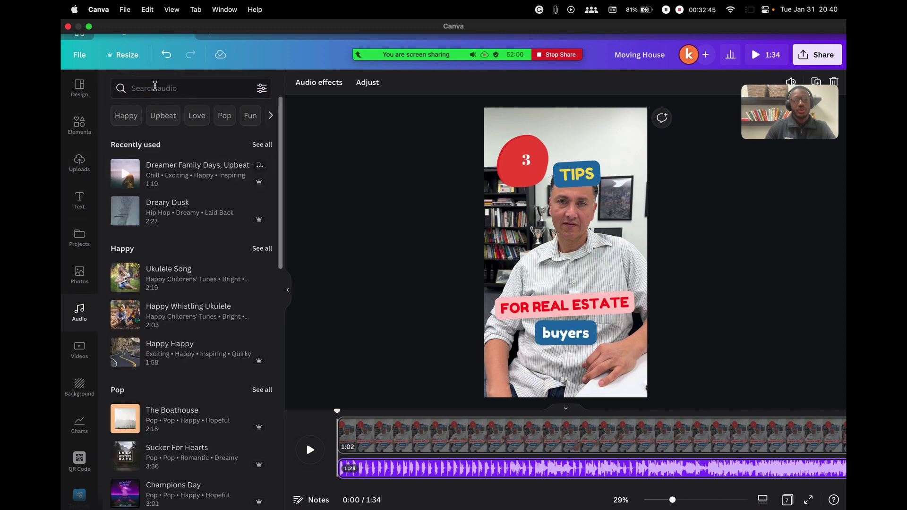
scroll(204, 255, "down", 2)
scroll(204, 255, "down", 12)
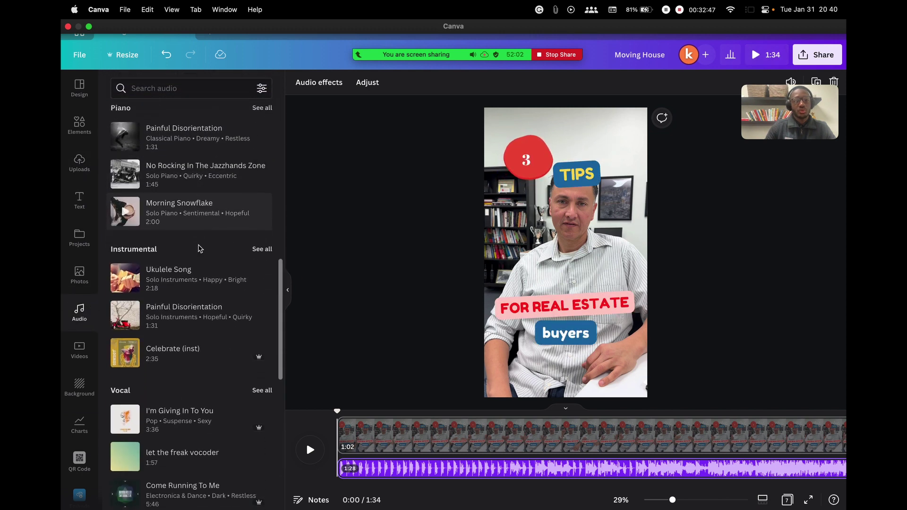
scroll(195, 245, "down", 4)
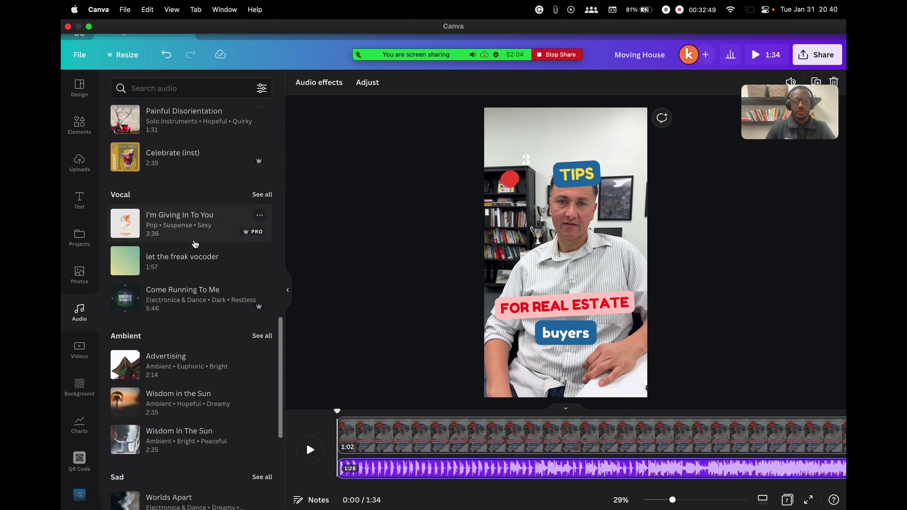
scroll(195, 243, "up", 10)
scroll(195, 244, "up", 6)
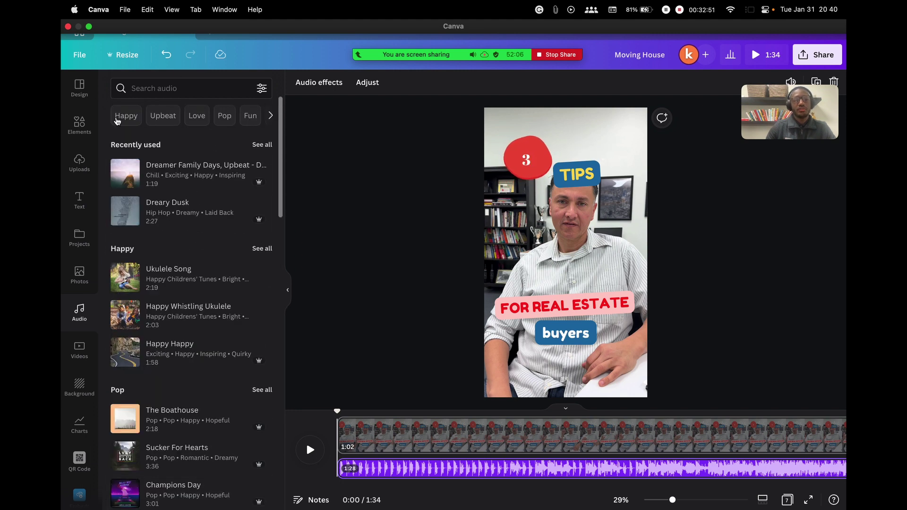
left_click(271, 117)
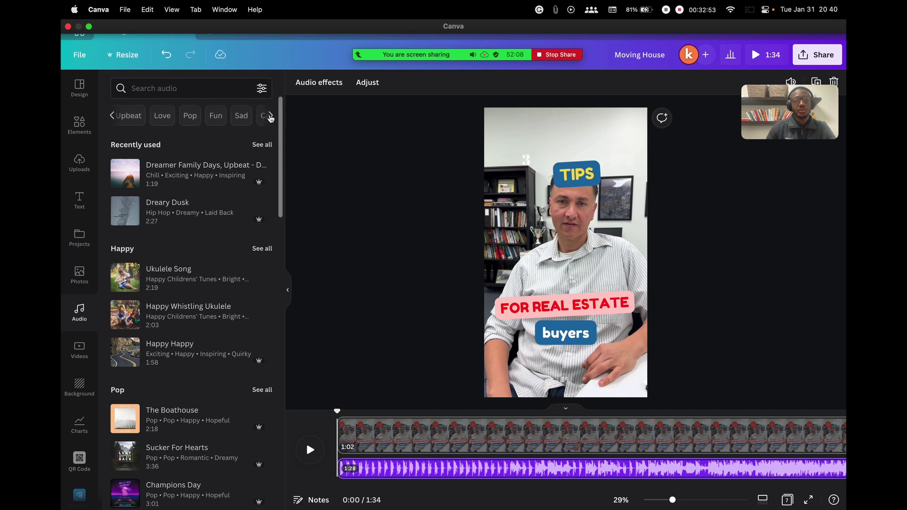
left_click(183, 89)
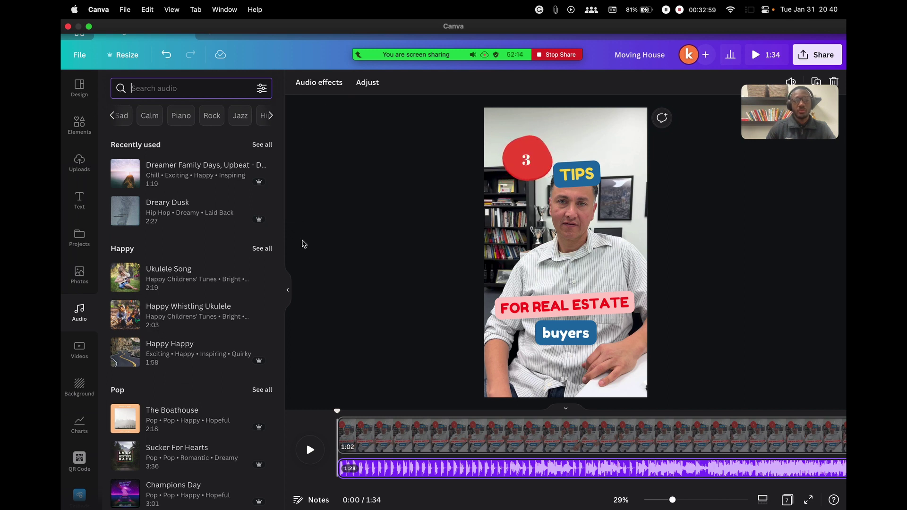
Delete the old music track and add the piano track Sweet Hope instead
left_click(420, 469)
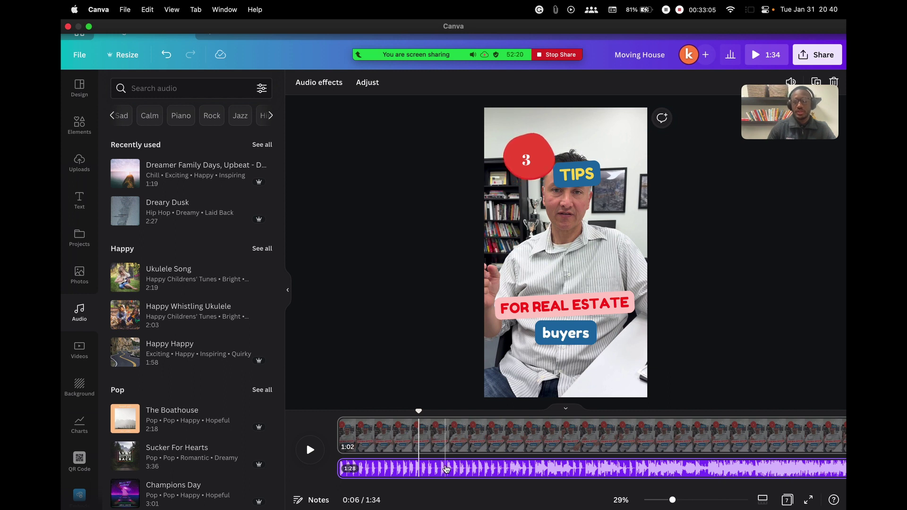
right_click(433, 470)
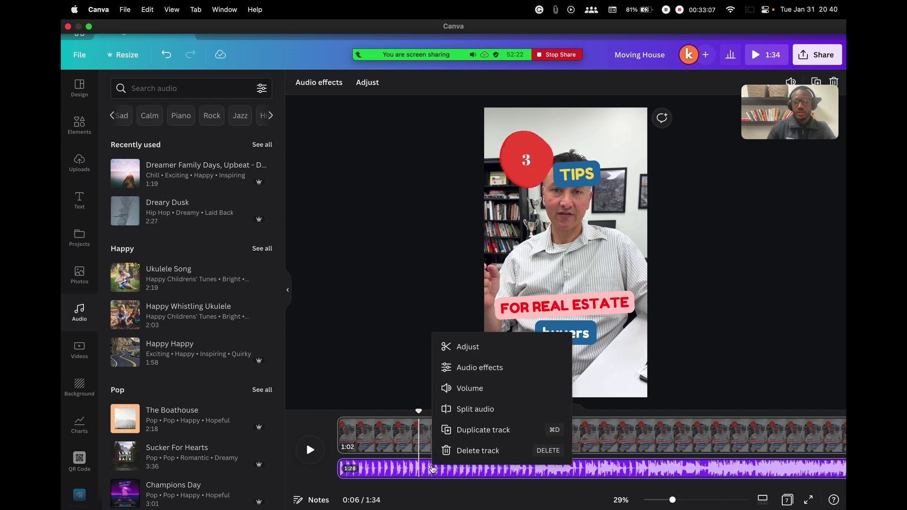
left_click(463, 449)
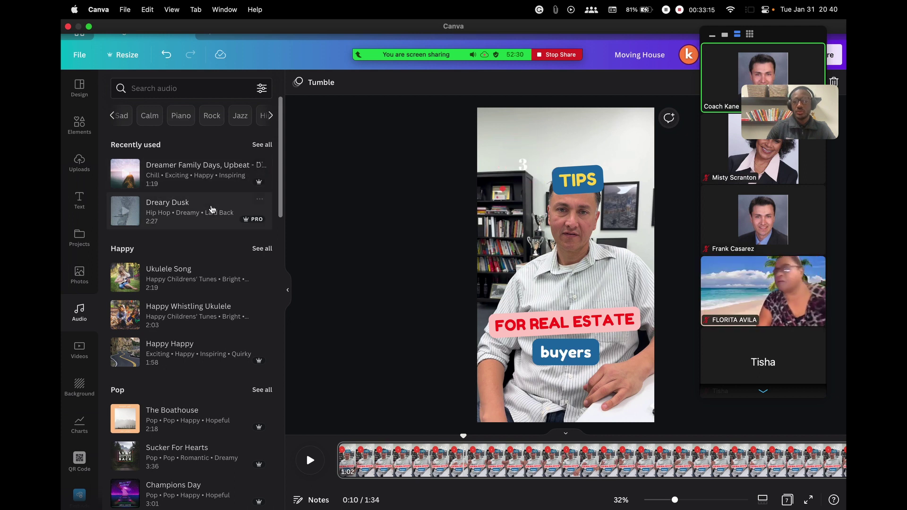
left_click(183, 118)
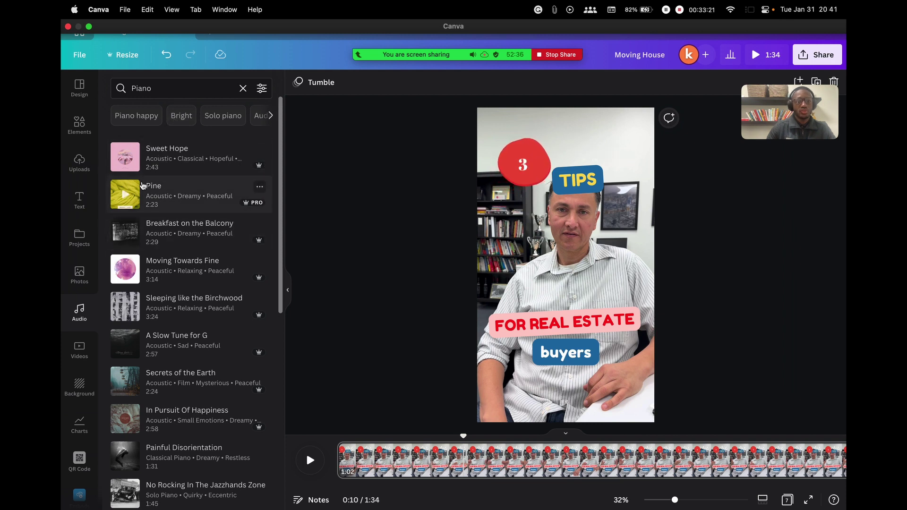
left_click(125, 159)
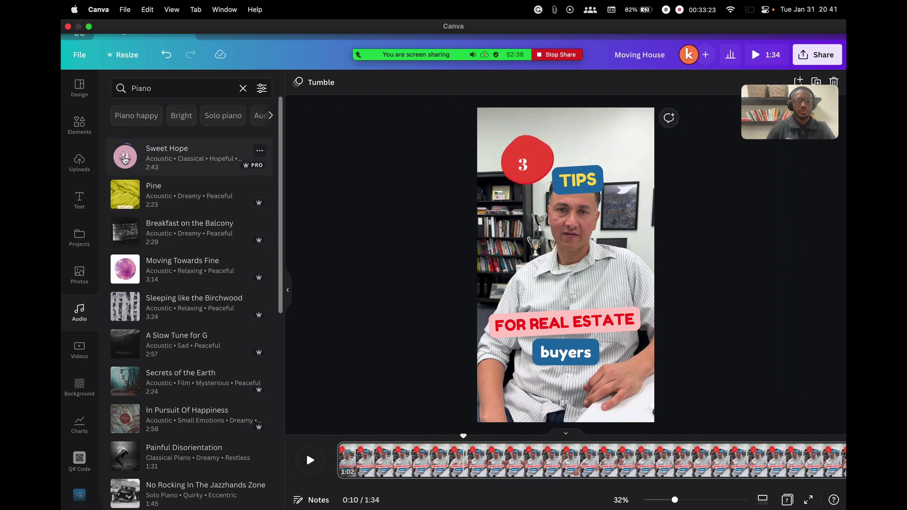
left_click(125, 159)
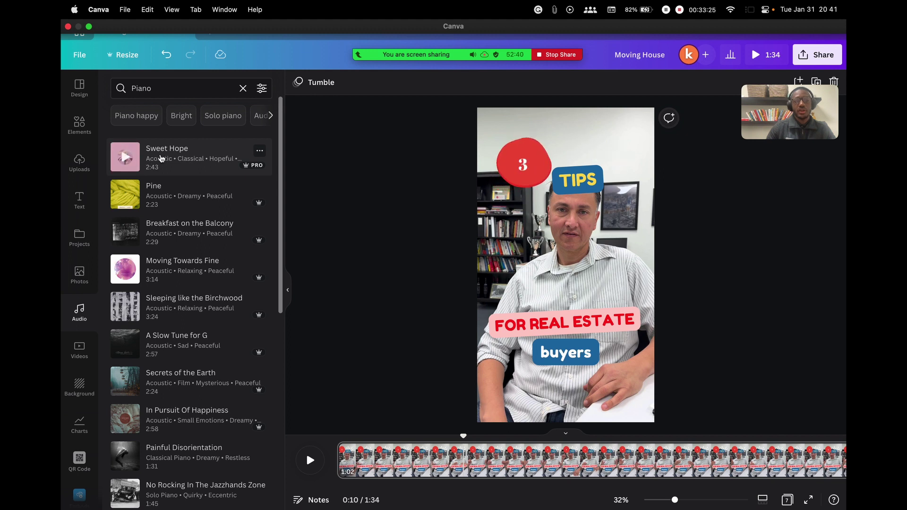
left_click(162, 157)
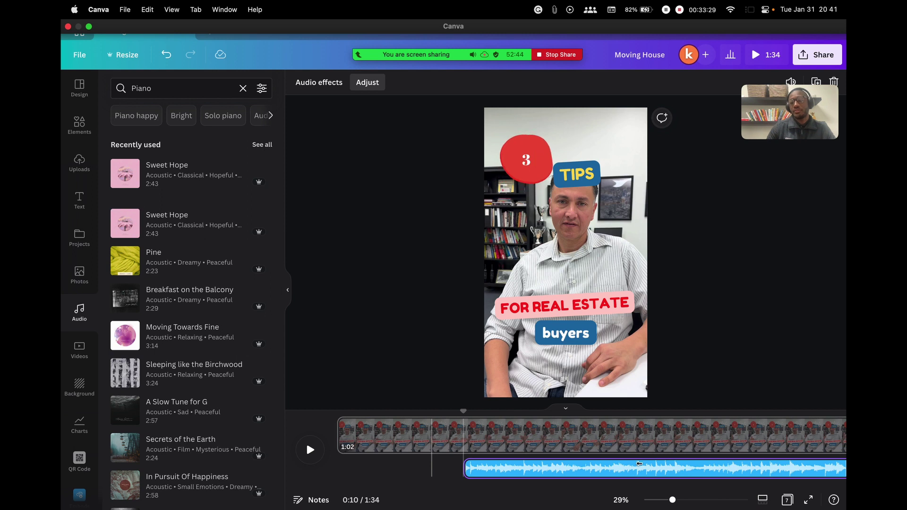
Move Sweet Hope to the start of the timeline and preview the video with it
left_click(716, 378)
left_click_drag(696, 468, 468, 469)
left_click(312, 447)
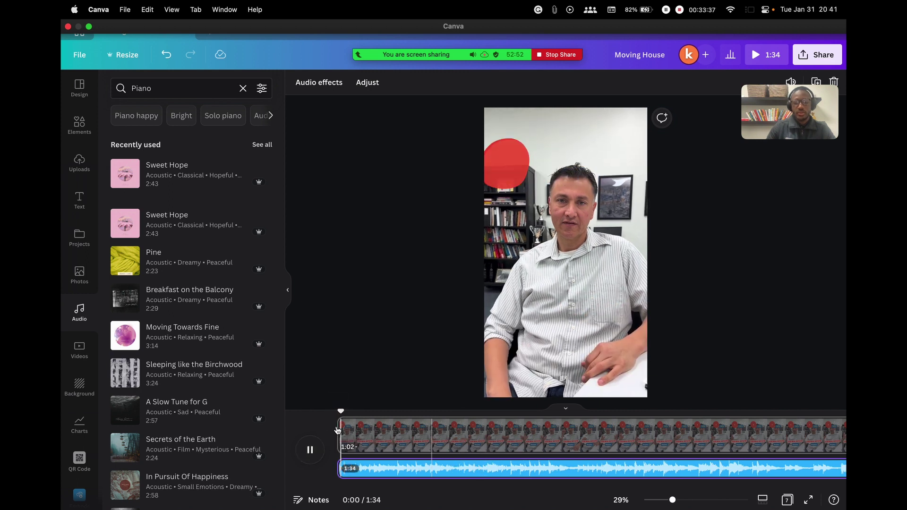
left_click(310, 449)
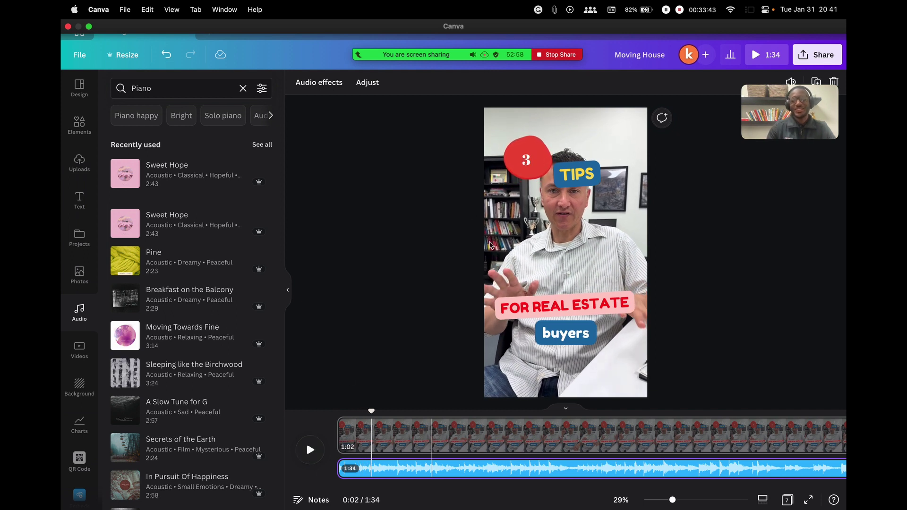
scroll(653, 444, "right", 2)
scroll(654, 437, "left", 2)
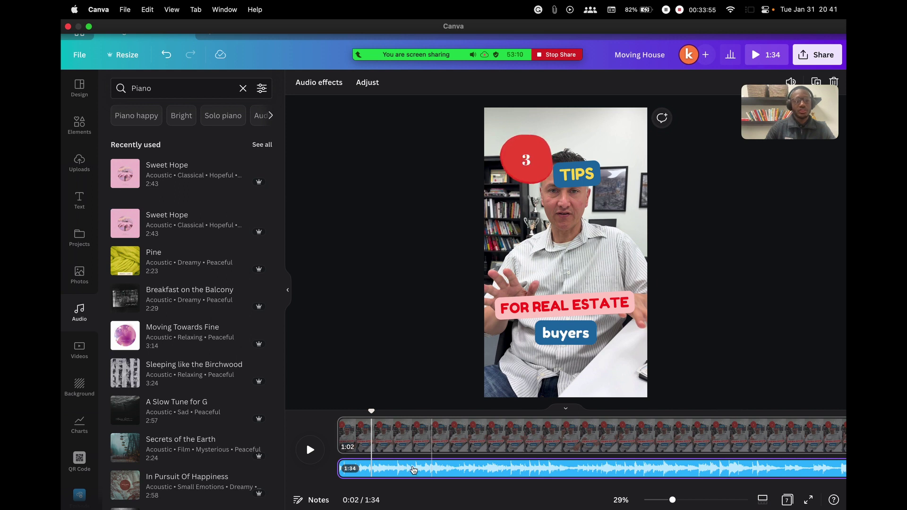
Lower the Sweet Hope track's volume to 48
right_click(504, 462)
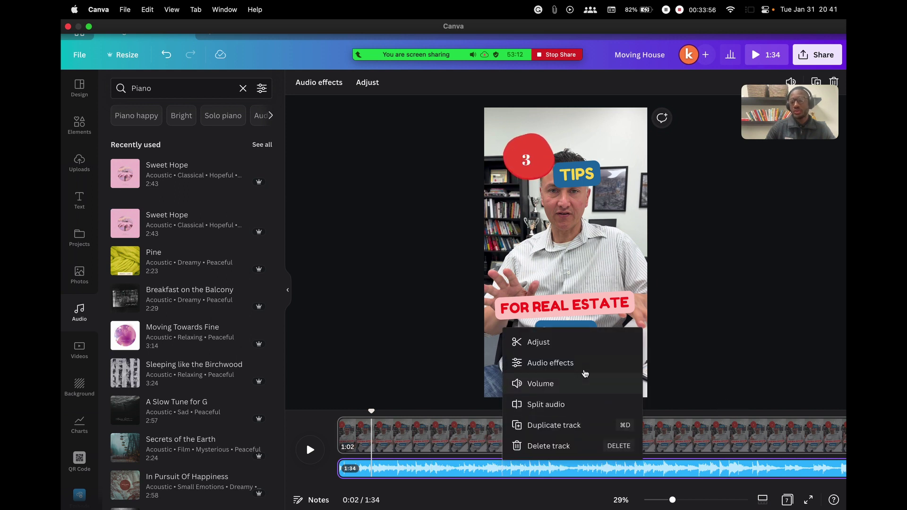
left_click(538, 381)
left_click_drag(769, 124, 622, 137)
left_click(330, 196)
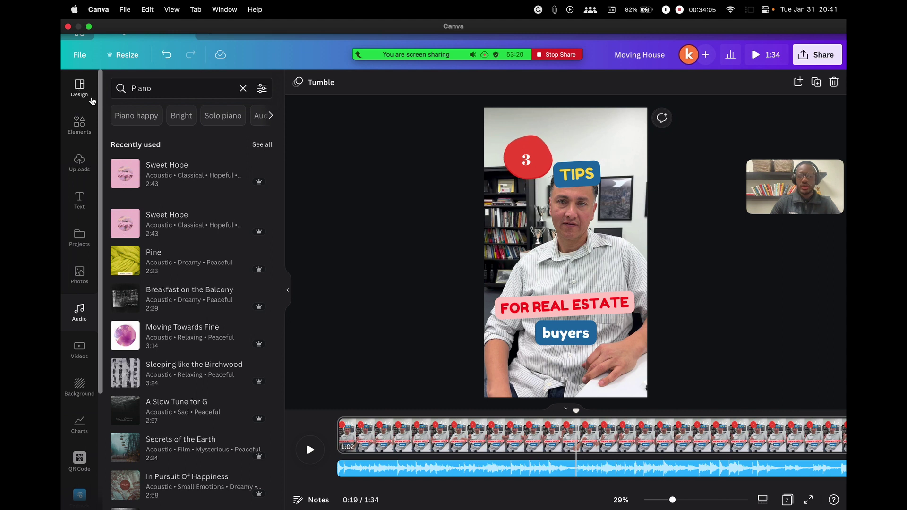
Go back from the template to the tips search results and scroll through them
left_click(76, 89)
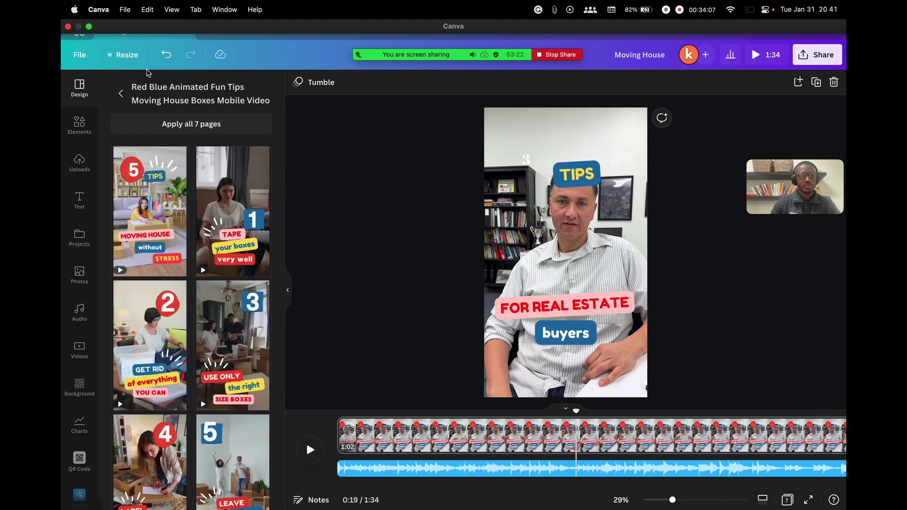
left_click(119, 95)
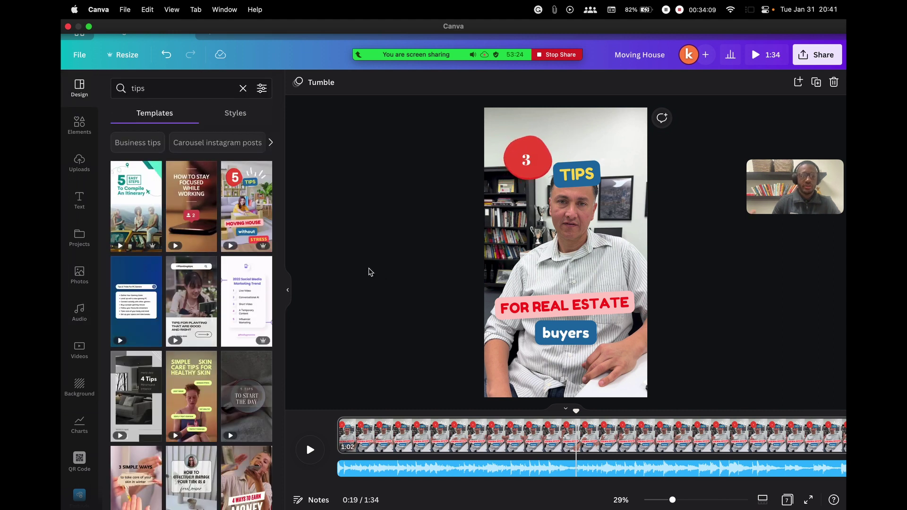
scroll(176, 354, "down", 5)
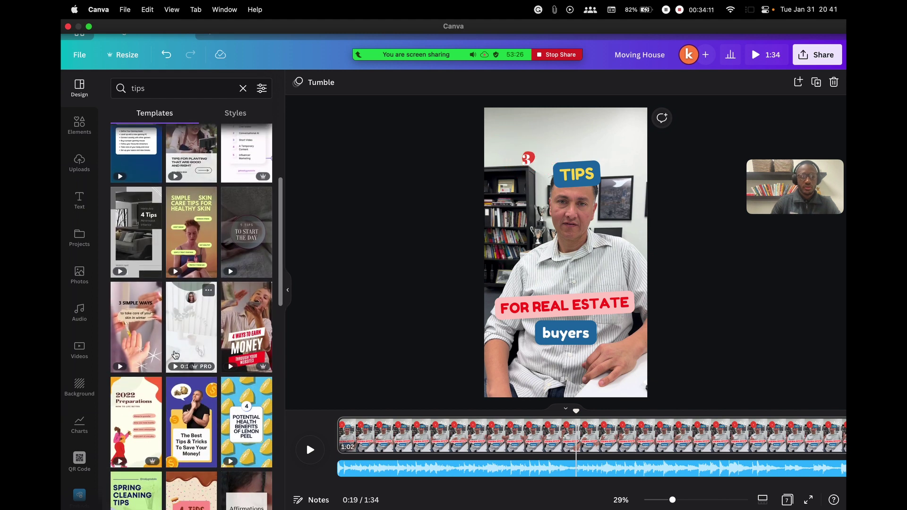
scroll(177, 349, "down", 3)
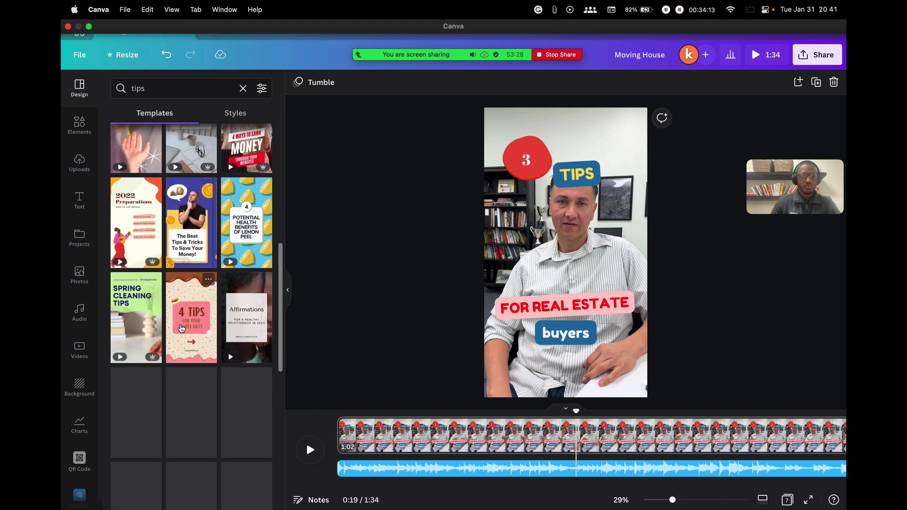
scroll(182, 328, "up", 1)
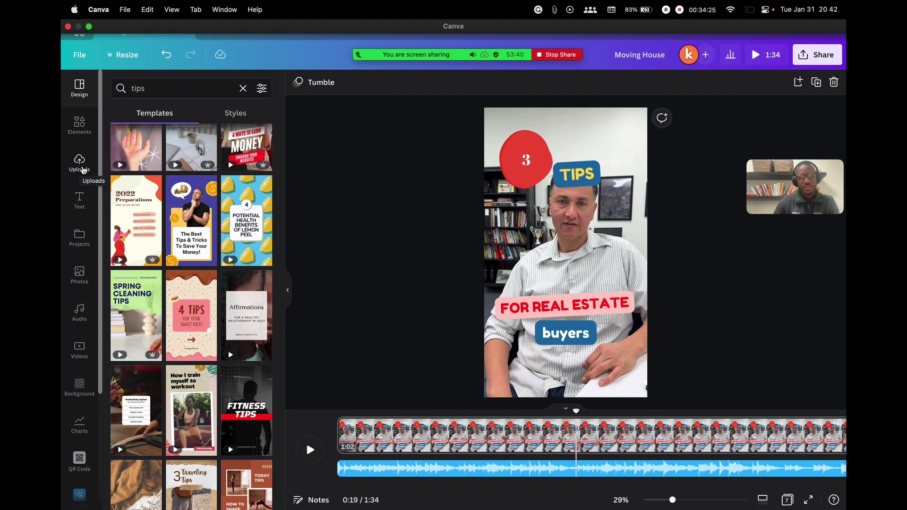
List the uploaded audio files, such as choppedaudio.mp3 and editedaudio.wav, and rewind the playhead to 0:00
left_click(79, 163)
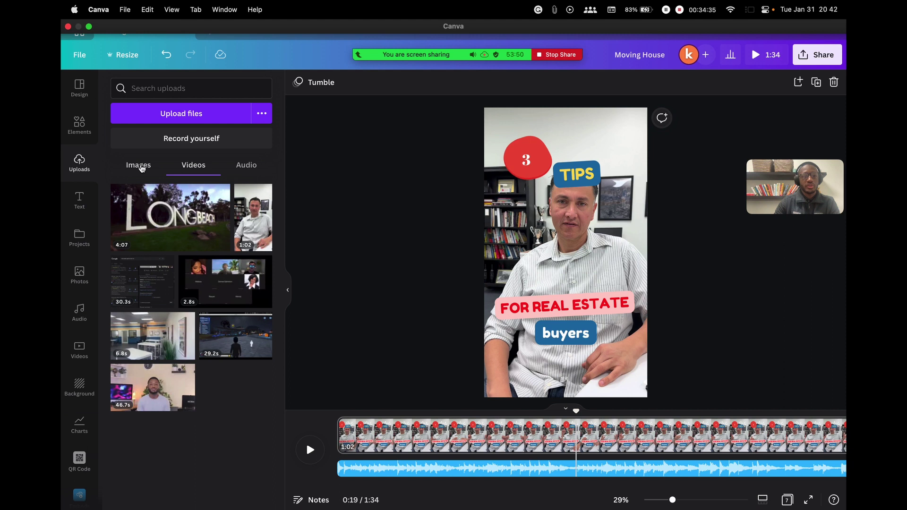
left_click(141, 167)
left_click(184, 165)
left_click(249, 171)
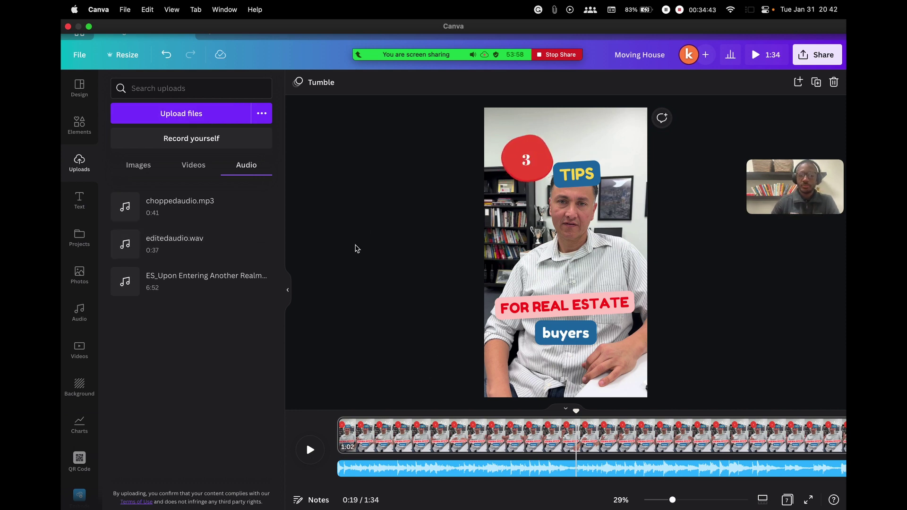
left_click_drag(576, 411, 336, 411)
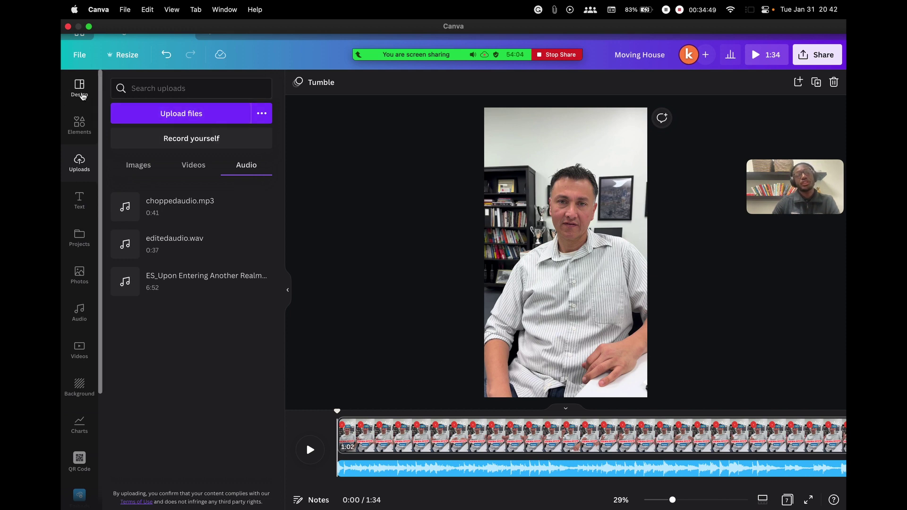
Clear the tips query from the template search
left_click(81, 90)
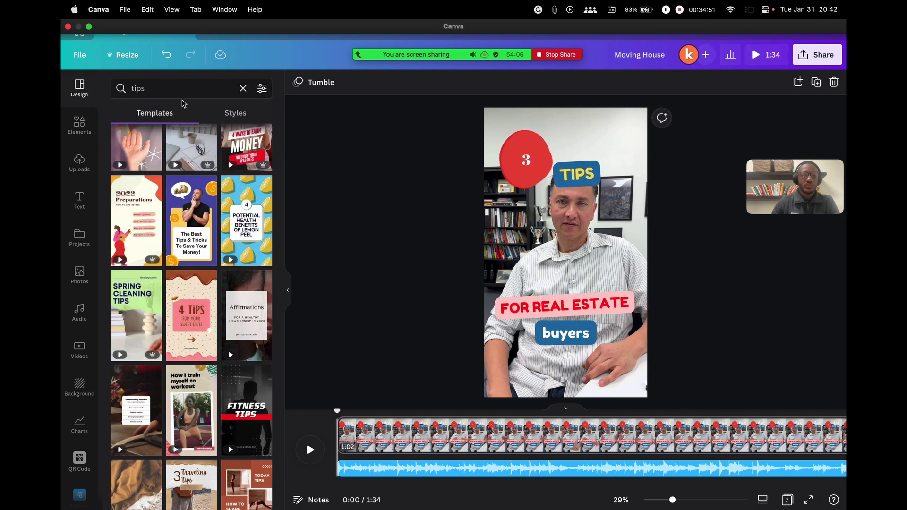
left_click(184, 89)
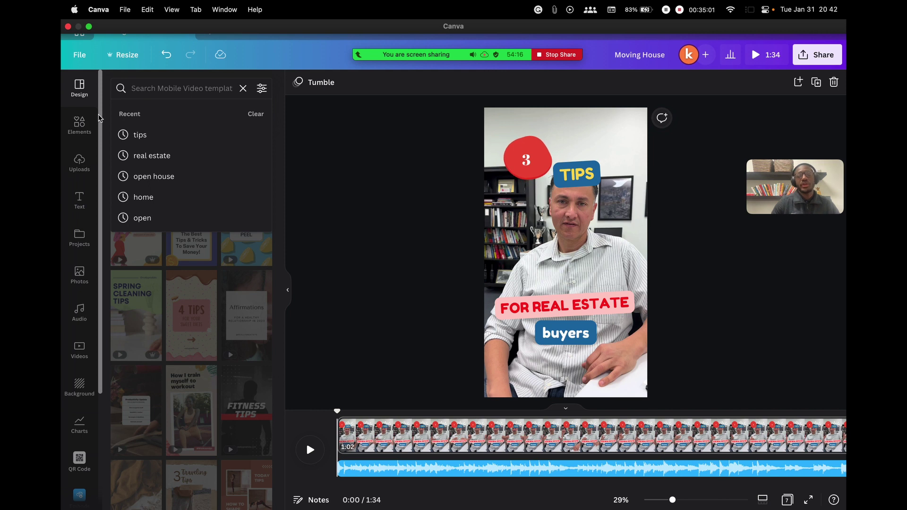
left_click(363, 226)
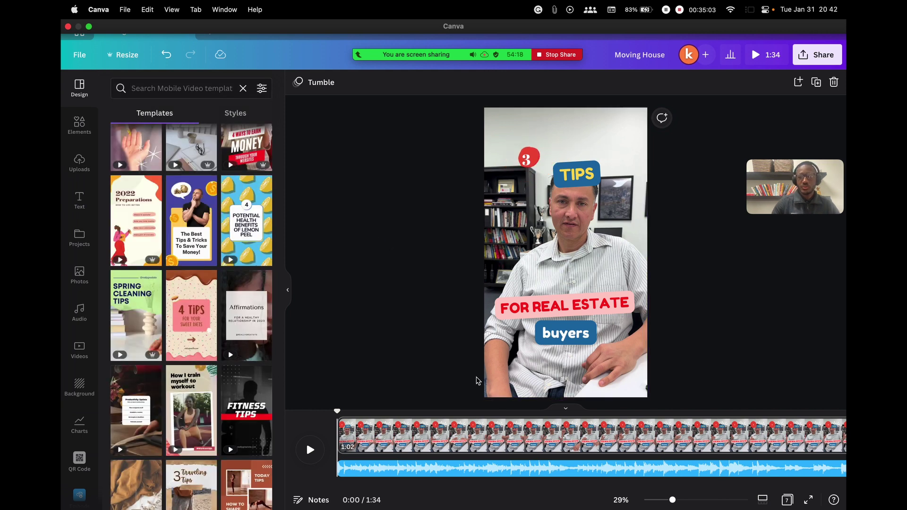
Delete the template pages and the music track, leaving a single blank 5-second page
left_click(399, 438)
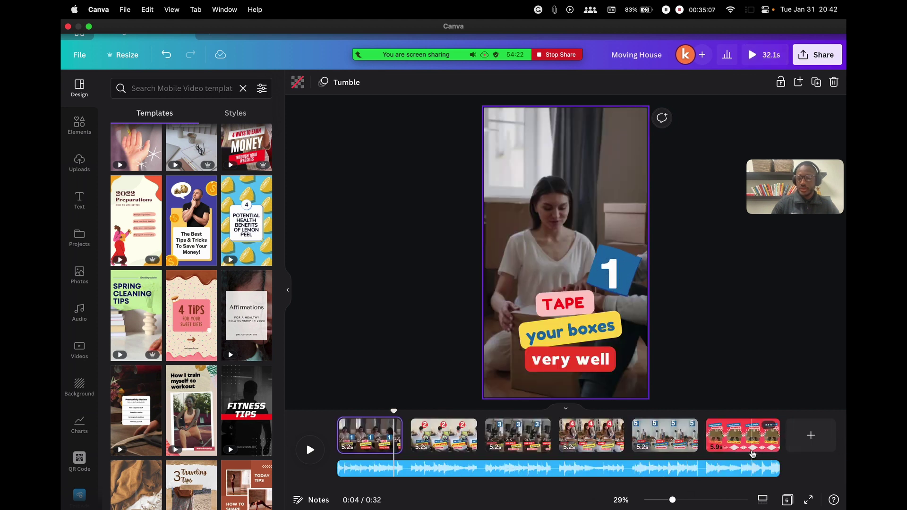
key("BackSpace")
key("BackSpace")
key("BackSpace")
key("BackSpace")
key("BackSpace")
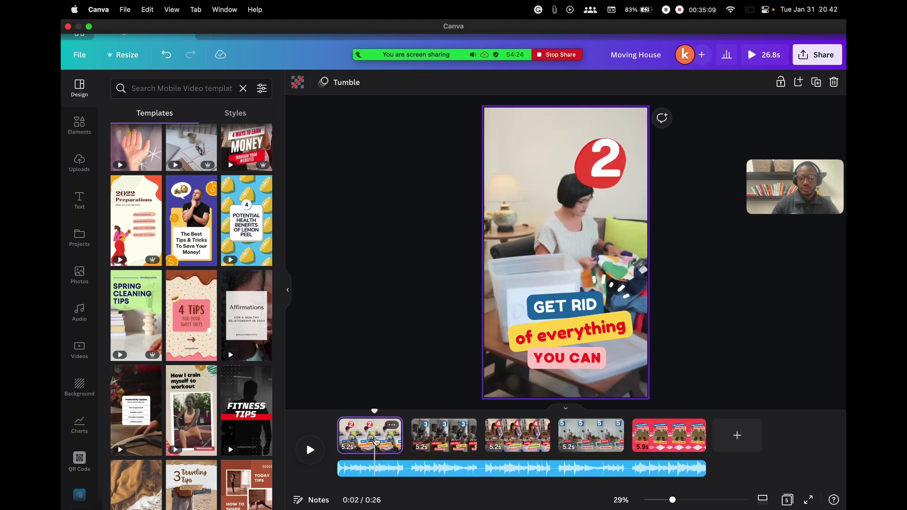
key("BackSpace")
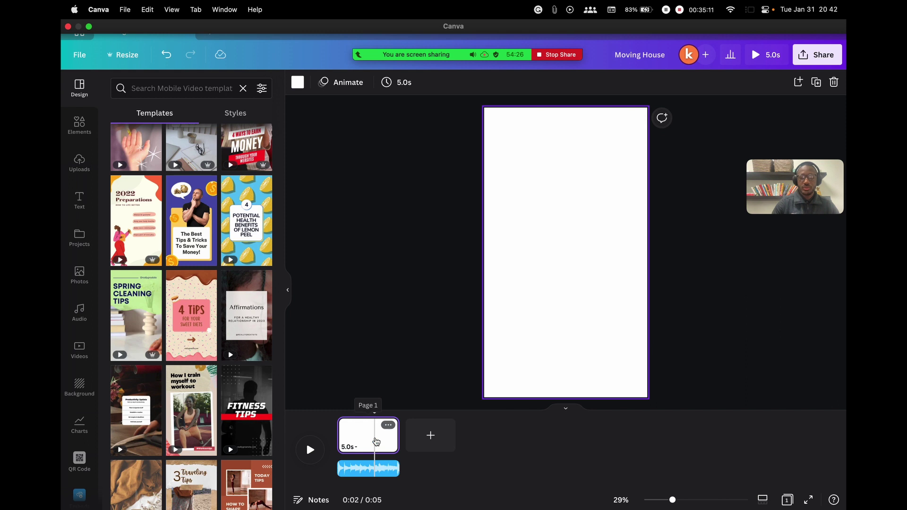
left_click_drag(345, 421, 345, 421)
left_click(363, 470)
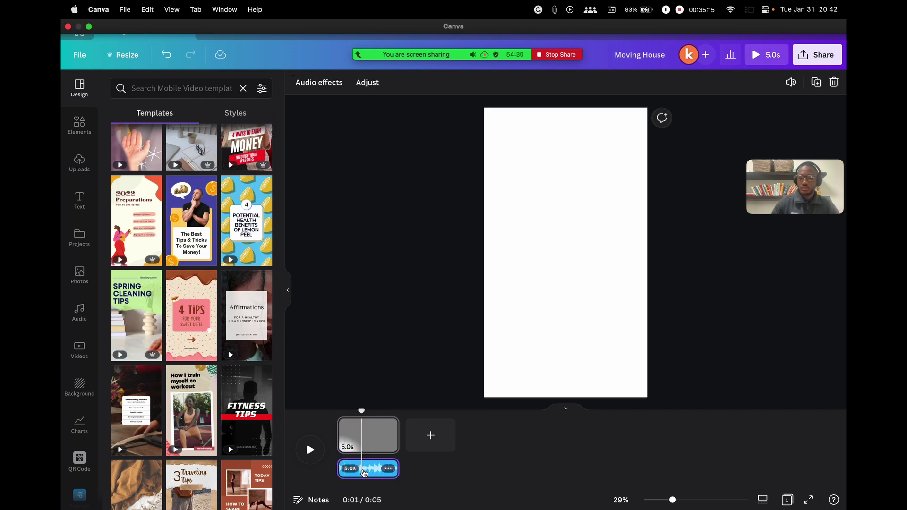
key("BackSpace")
left_click(125, 88)
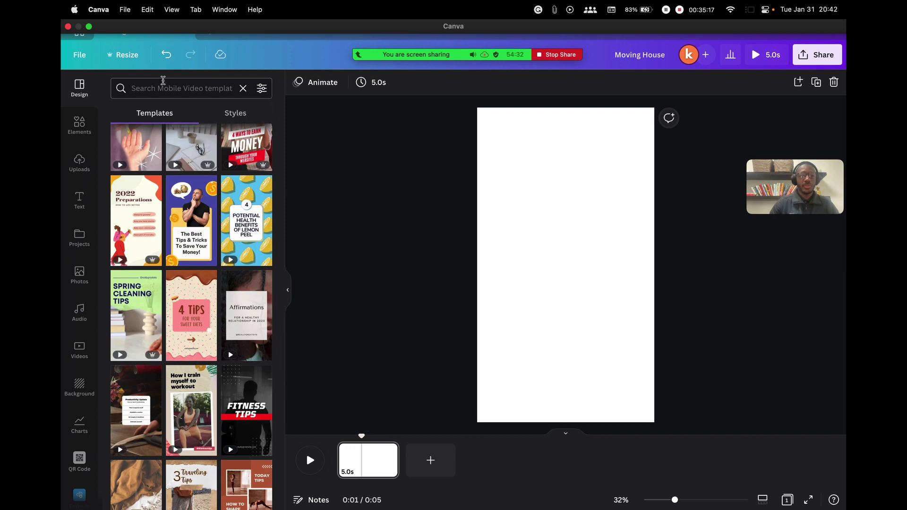
left_click(79, 88)
left_click(172, 88)
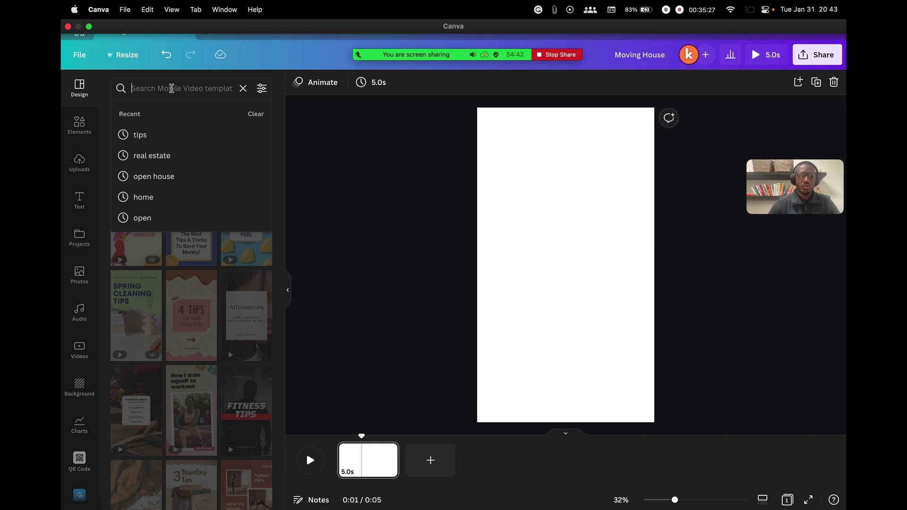
Search 'open house', apply both pages of the Black Modern Photocentric Open House template, and play it
left_click(333, 437)
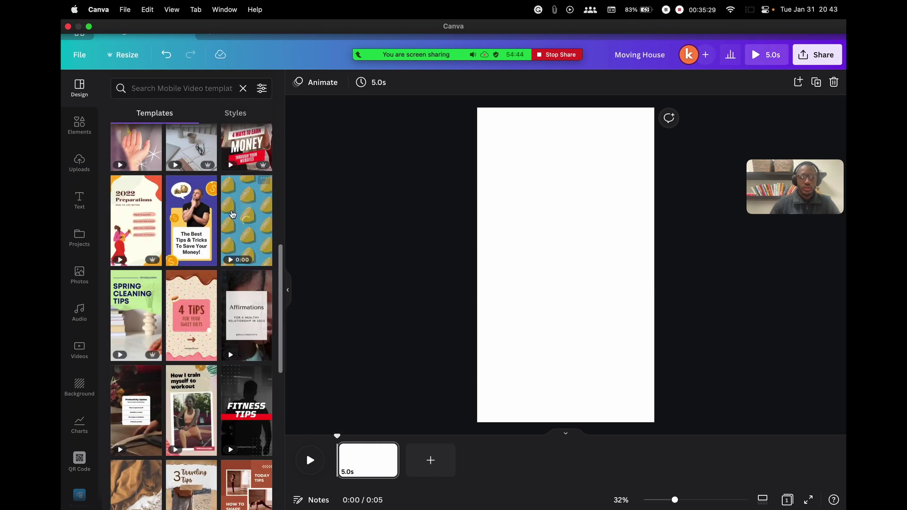
left_click(157, 88)
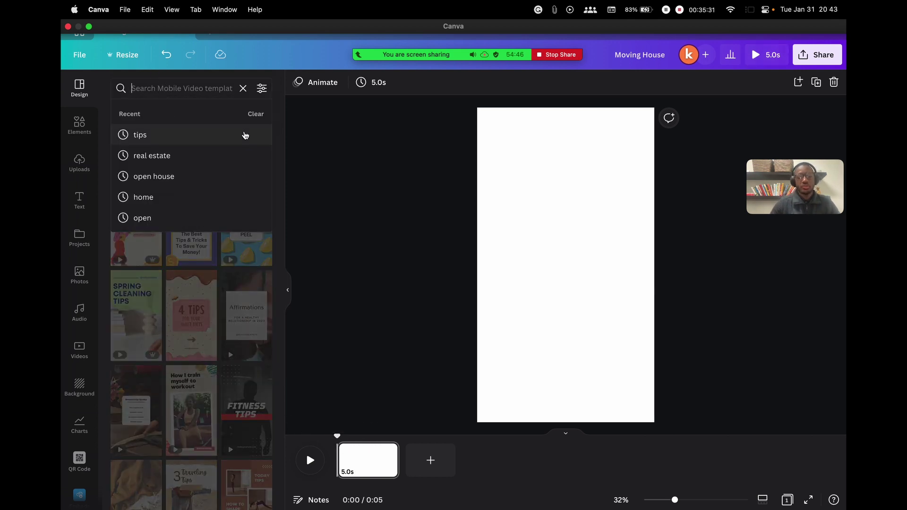
type("open")
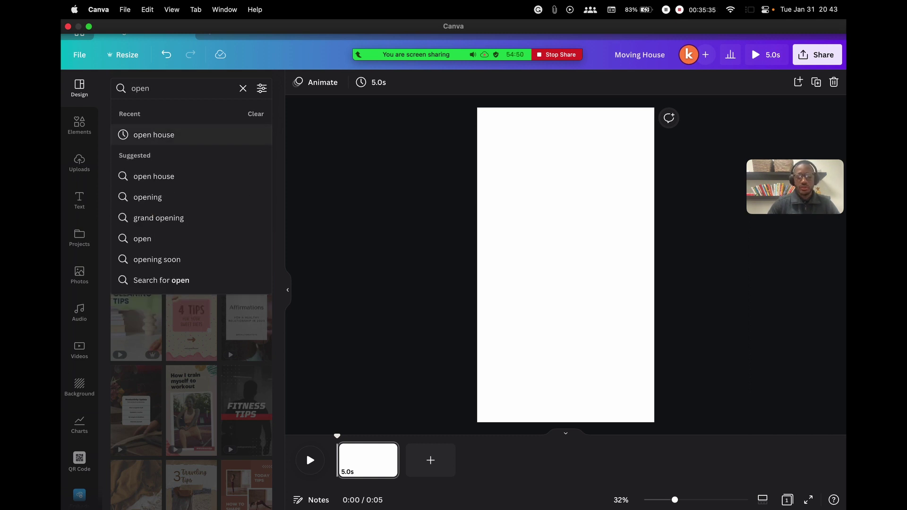
type(" house")
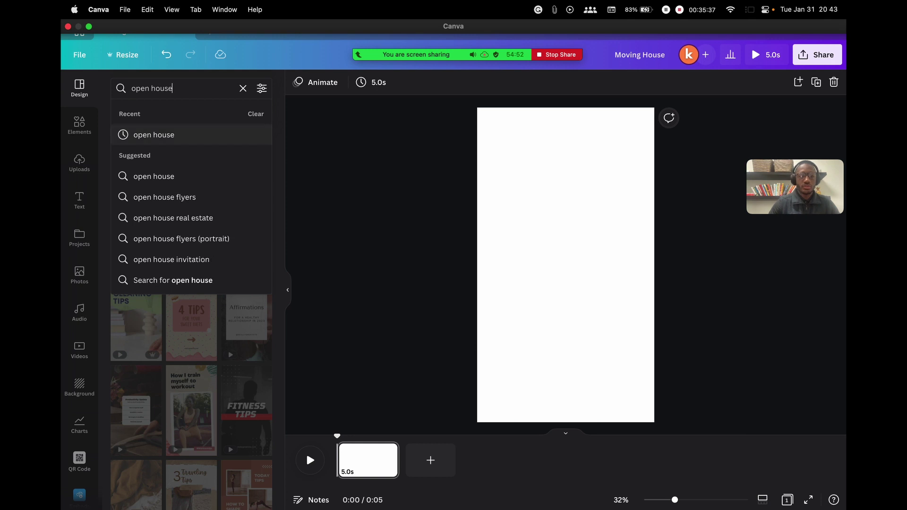
key("Return")
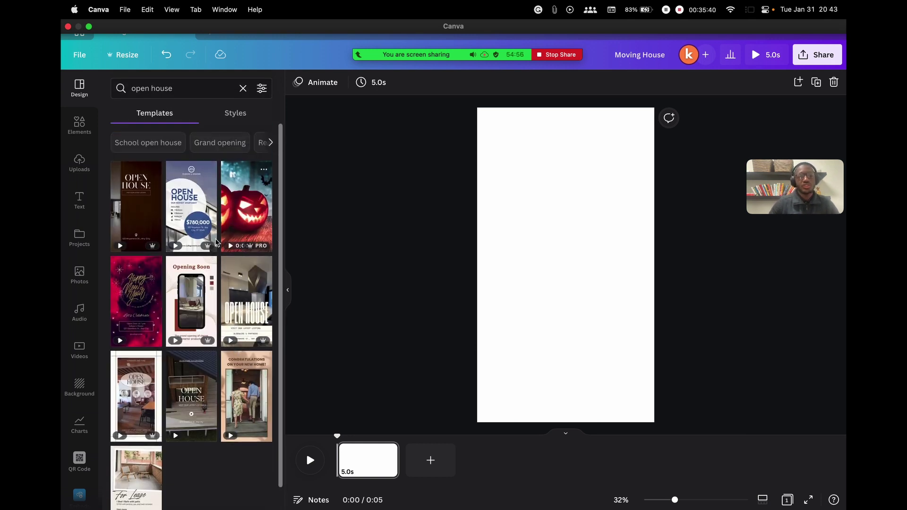
mouse_move(148, 207)
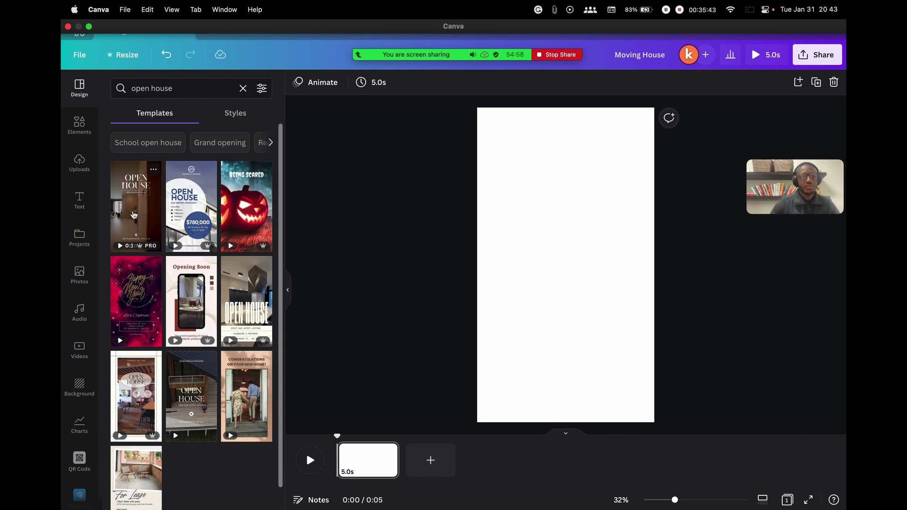
left_click(139, 209)
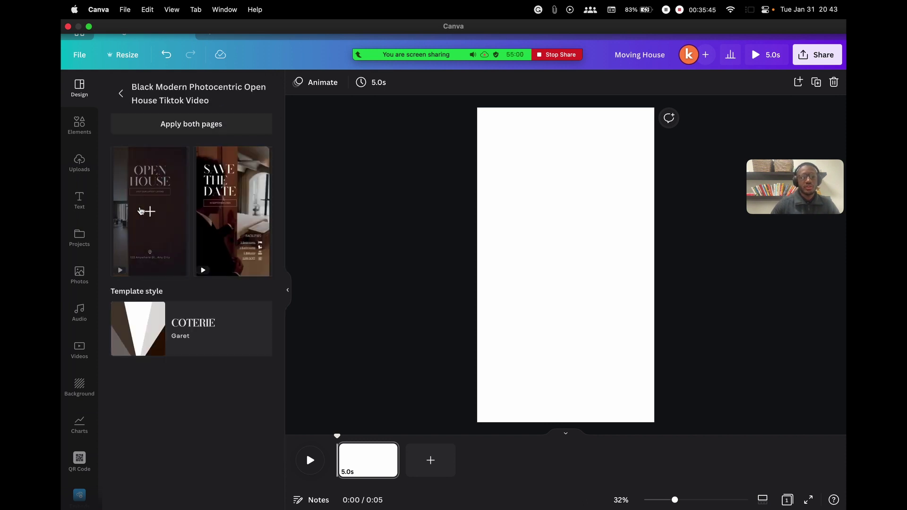
left_click(175, 127)
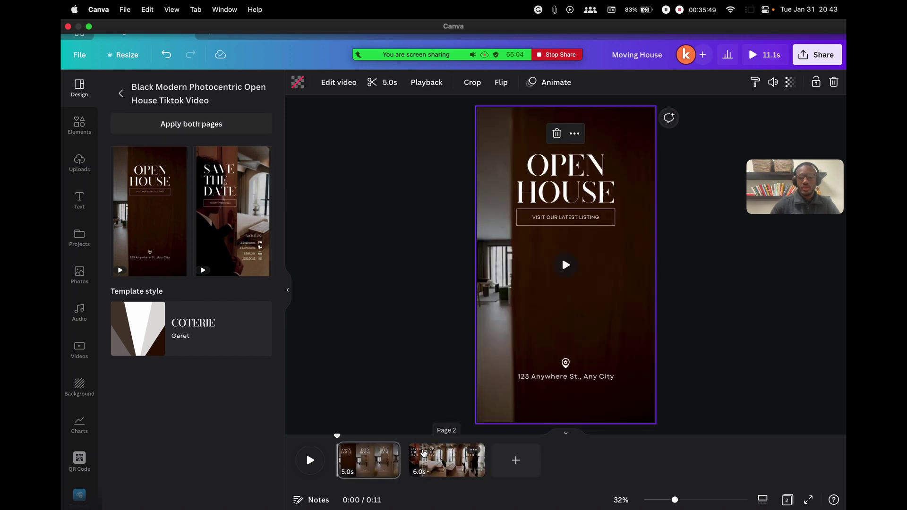
left_click(309, 462)
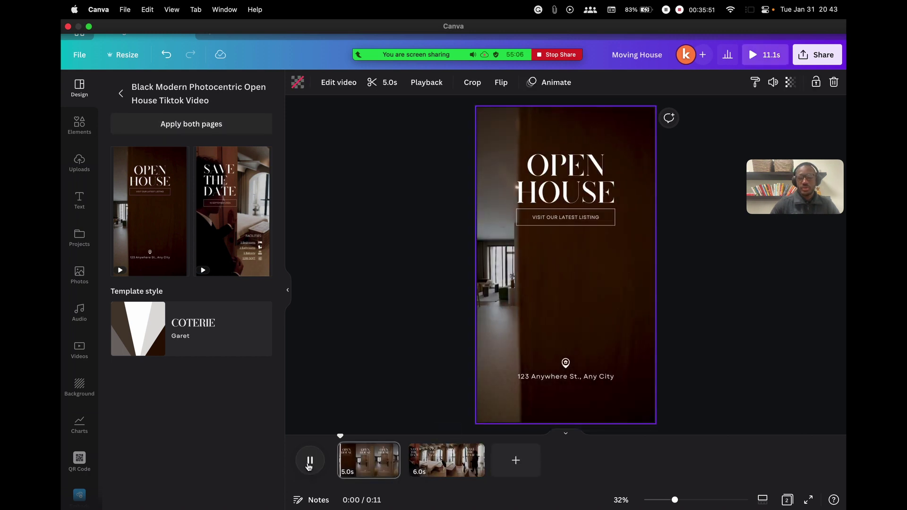
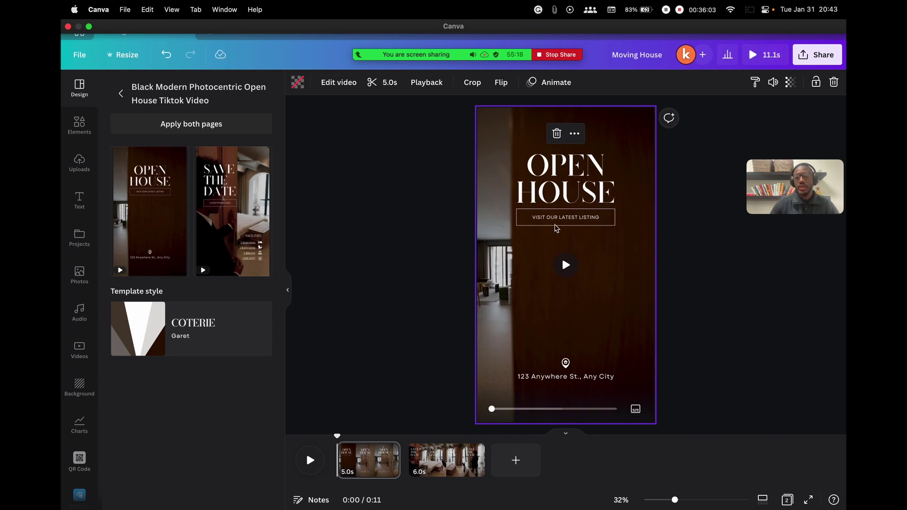
Delete the 'VISIT OUR LATEST LISTING' box, then scrub the playhead onto page 2
left_click(471, 326)
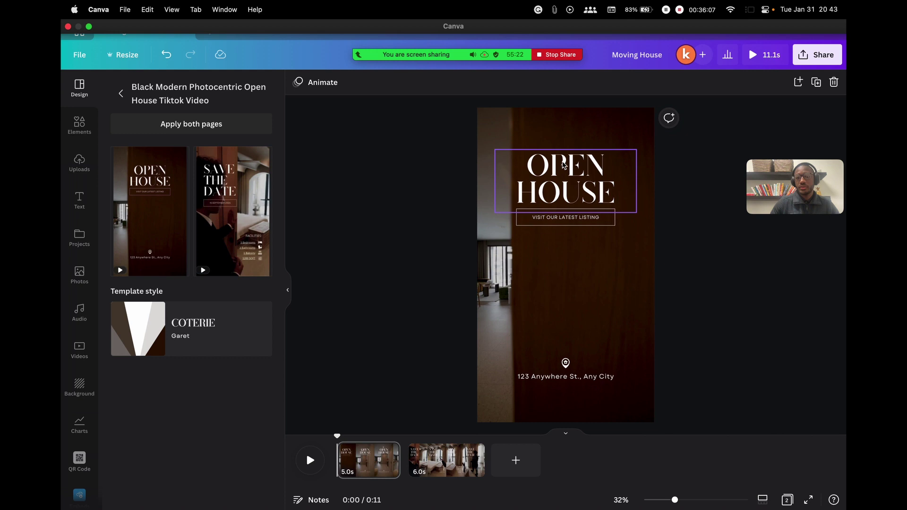
left_click(520, 198)
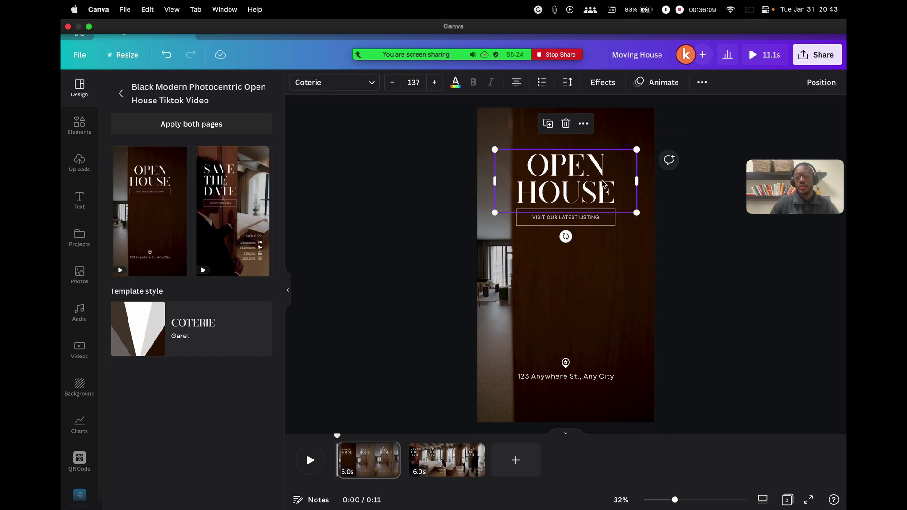
left_click(597, 222)
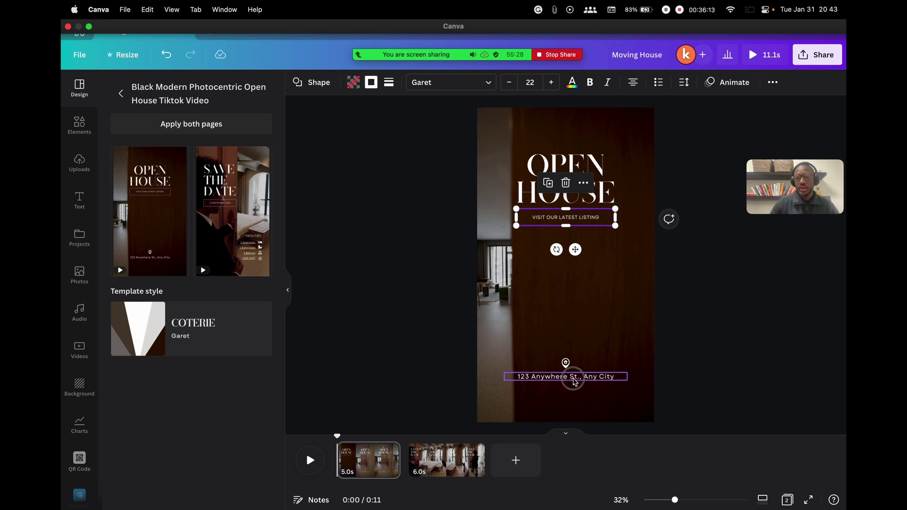
left_click(572, 376)
left_click(561, 217)
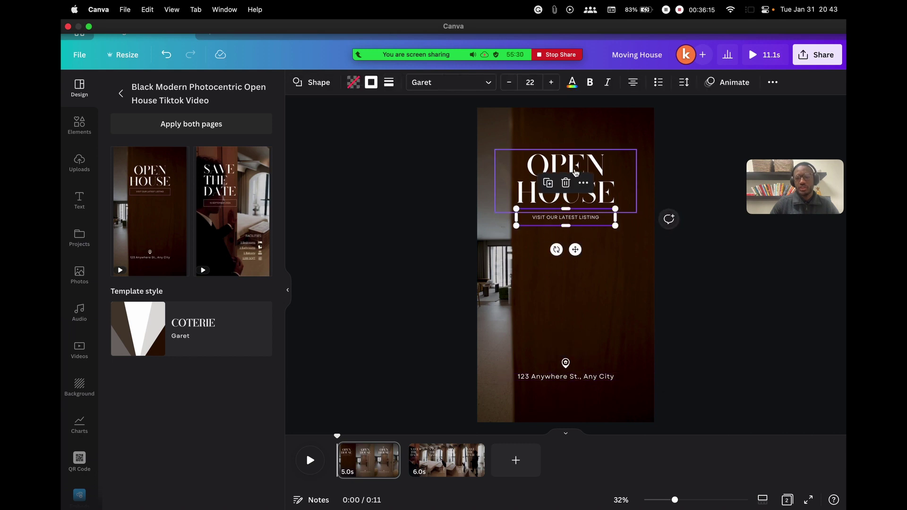
key("Delete")
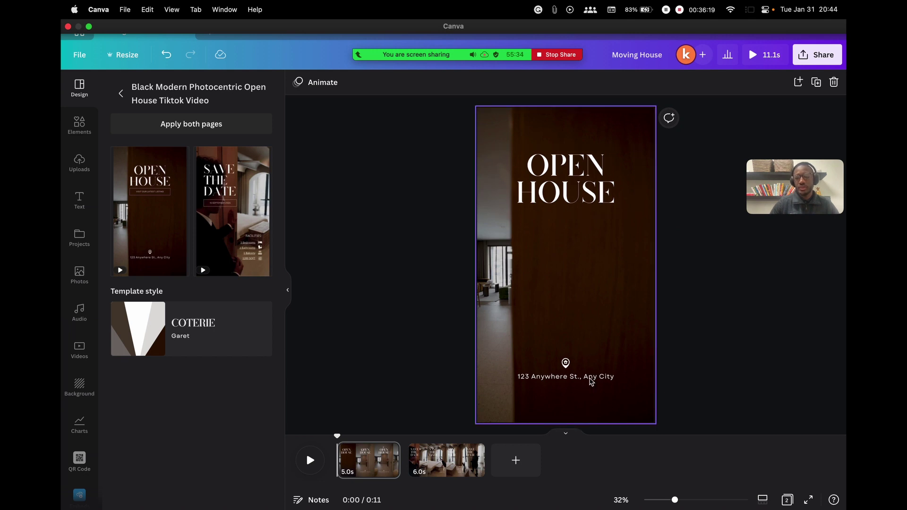
left_click(588, 378)
left_click_drag(337, 436, 442, 435)
Edit the facilities list to read 4 Bedrooms and 1600 SQFT
left_click(612, 343)
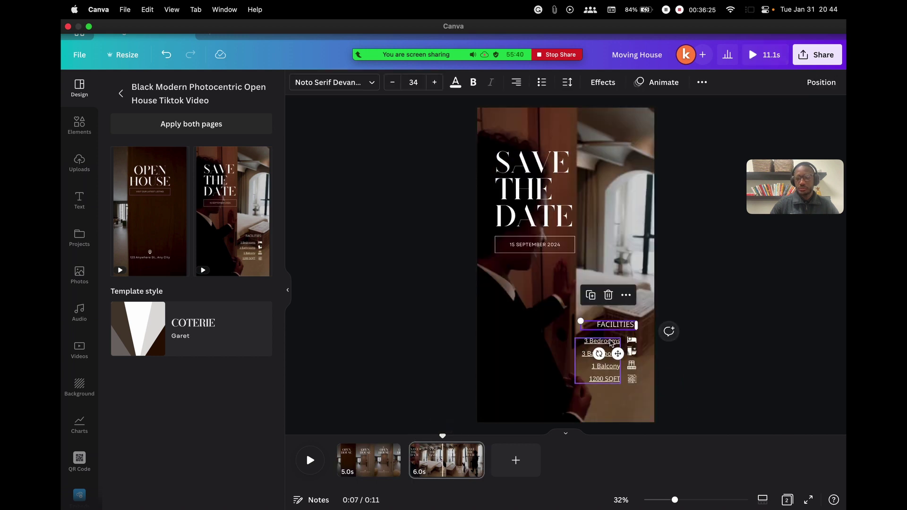
double_click(607, 342)
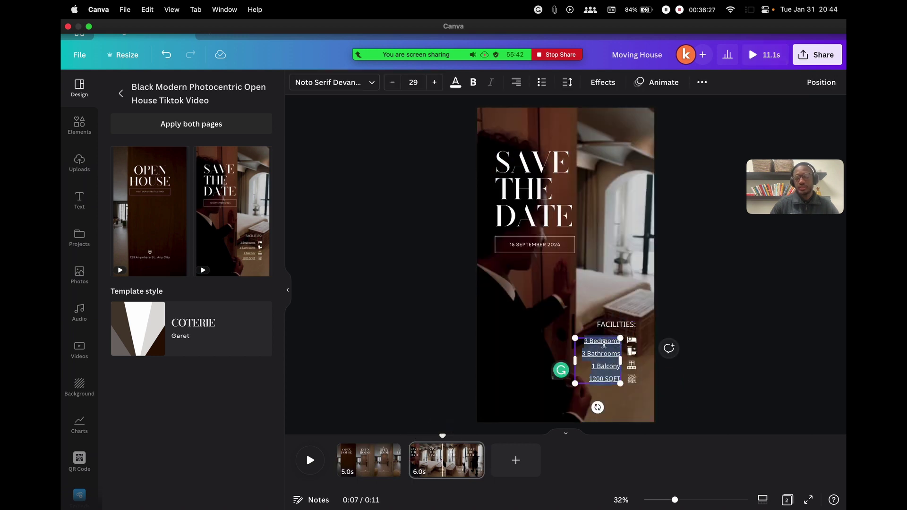
left_click(589, 344)
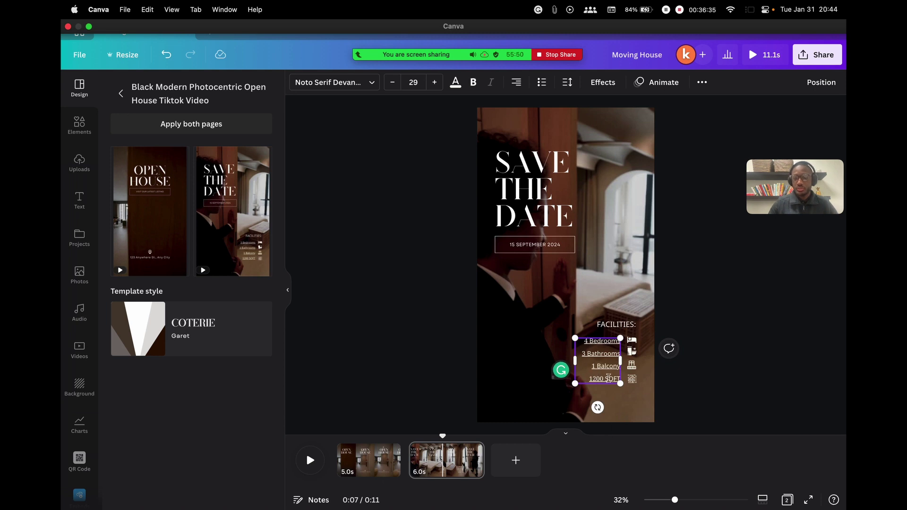
key("BackSpace")
type("6")
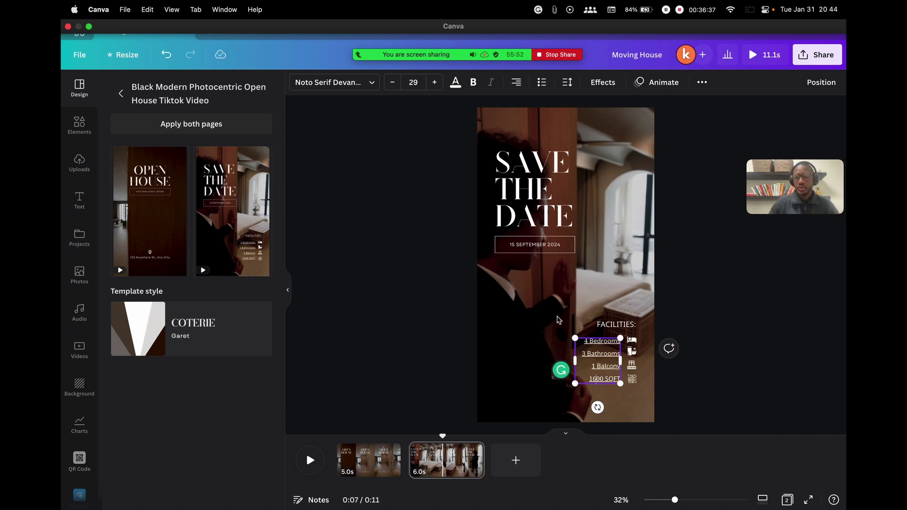
left_click(538, 284)
Change the date line from 15 SEPTEMBER 2024 to FEBRUARY 1ST 2023
left_click(518, 249)
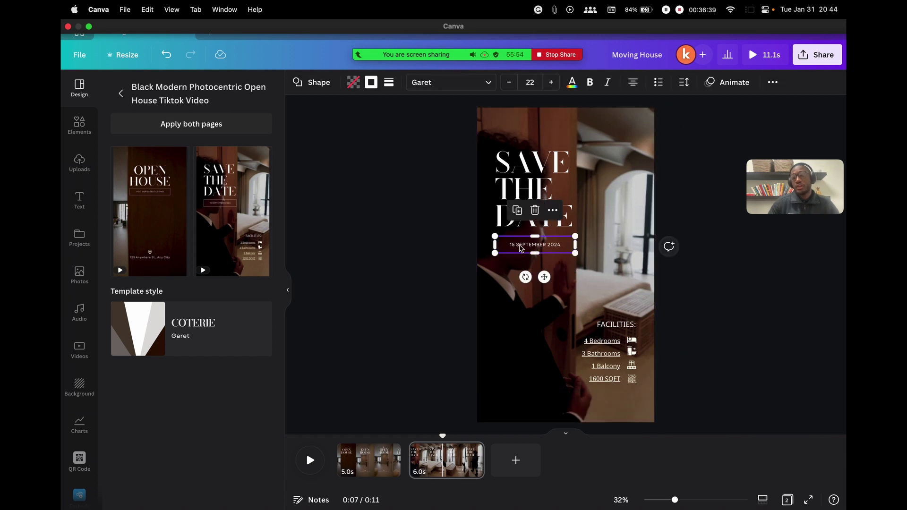
left_click(519, 245)
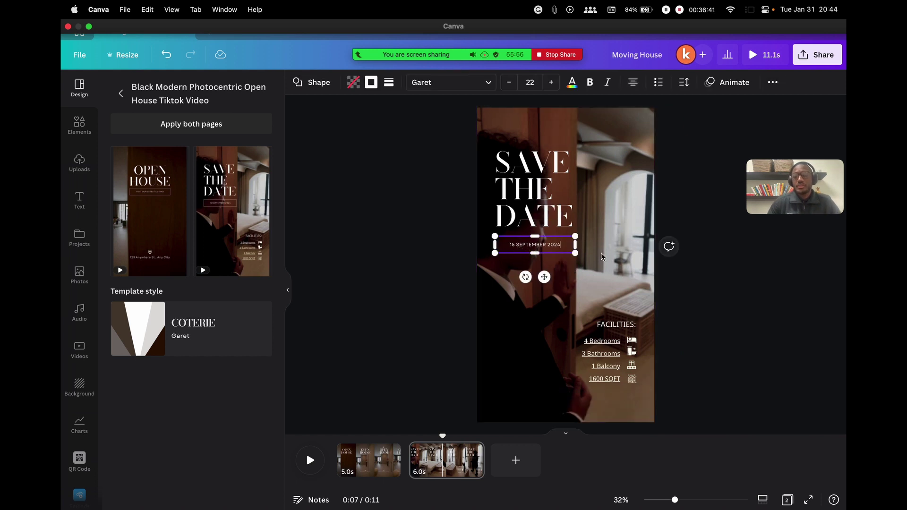
left_click_drag(517, 244, 547, 245)
key("BackSpace")
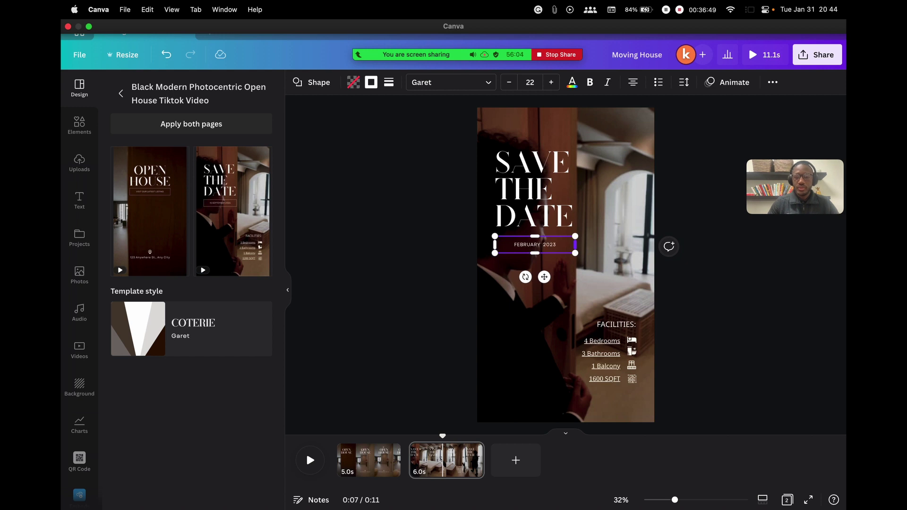
type("ST")
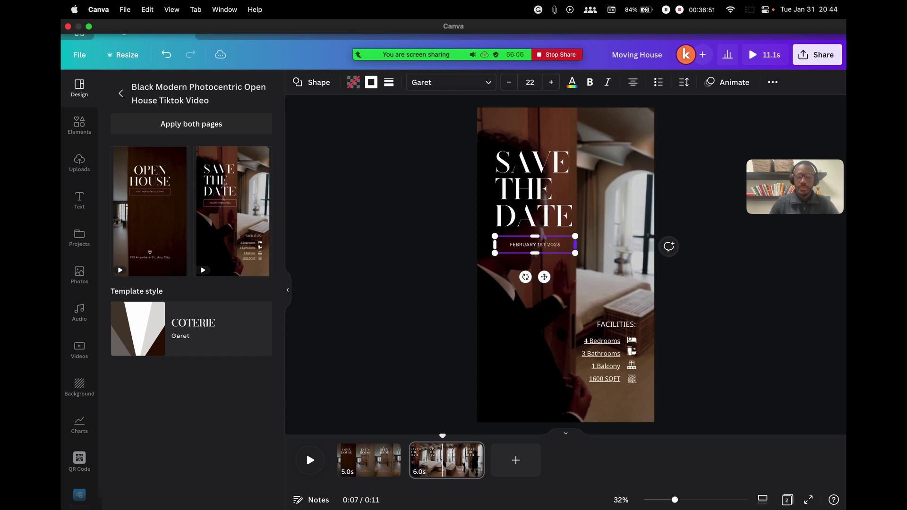
left_click(560, 189)
left_click(553, 195)
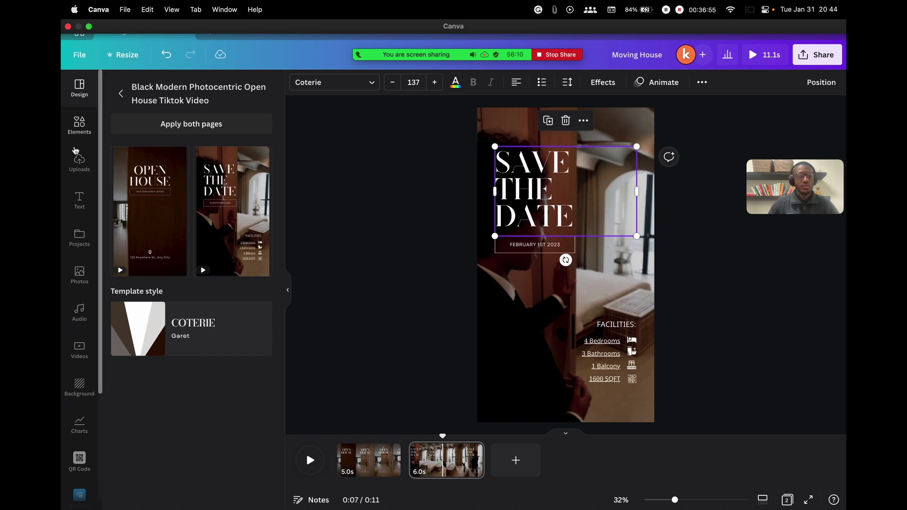
Show the Uploads panel's Videos list and return the playhead to the Open House page
left_click(78, 201)
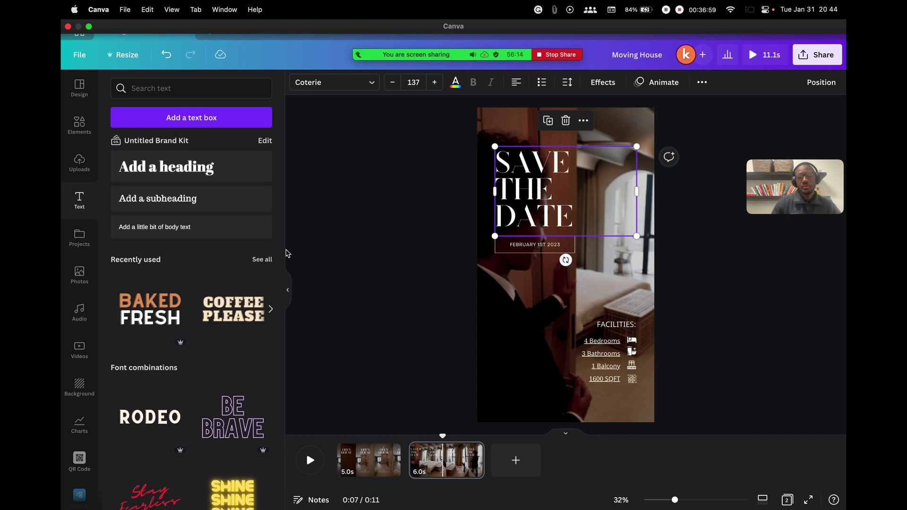
left_click(419, 226)
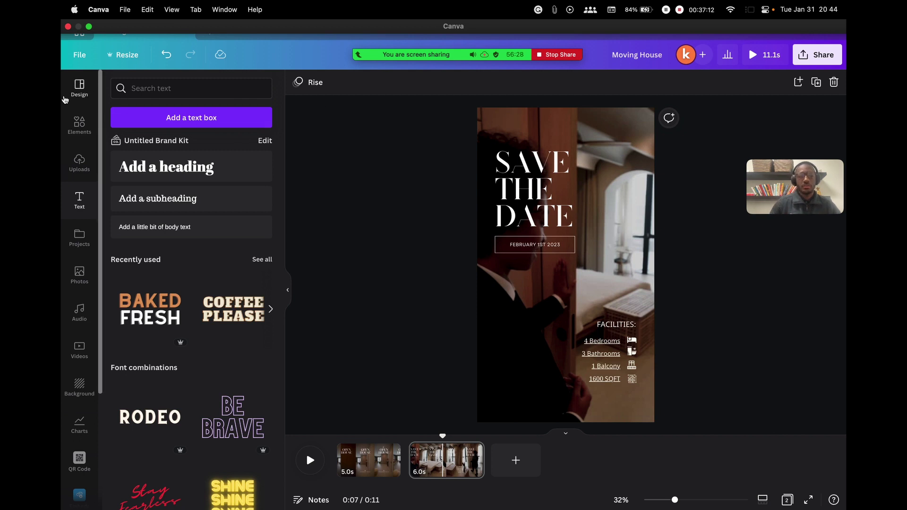
left_click(642, 166)
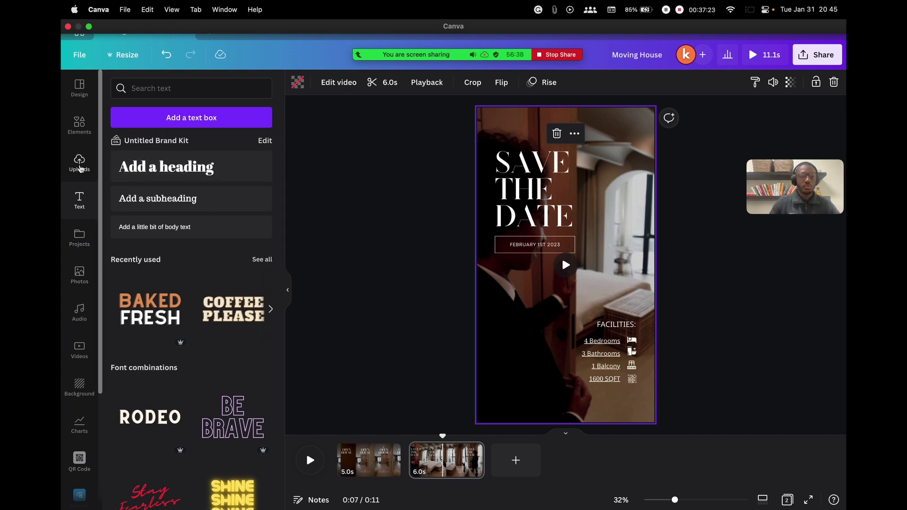
left_click(79, 163)
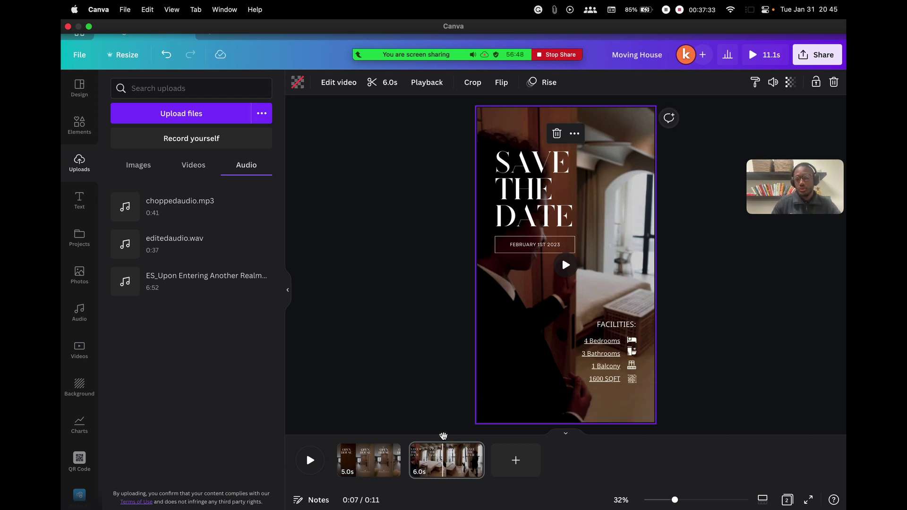
left_click_drag(443, 436, 336, 436)
left_click(188, 166)
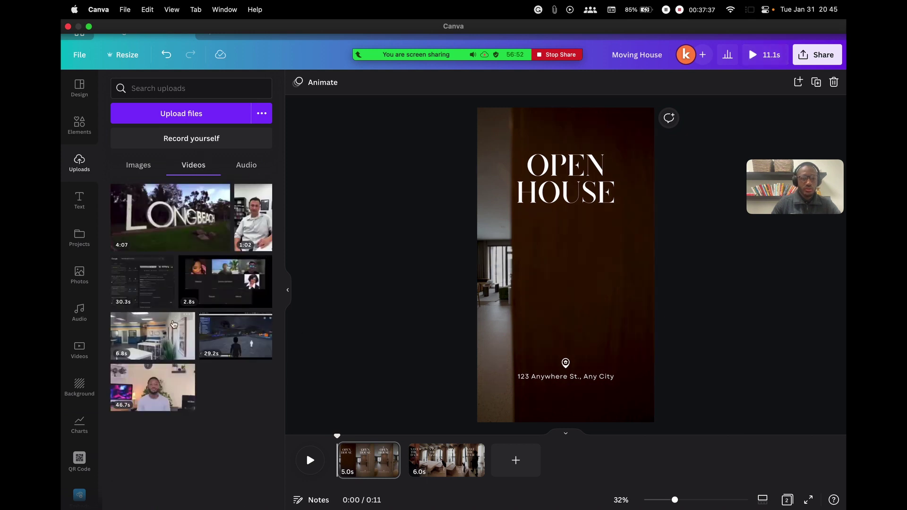
Drop the 6.8s office clip in as the Open House background, then scrub to Save the Date
left_click_drag(148, 340, 477, 229)
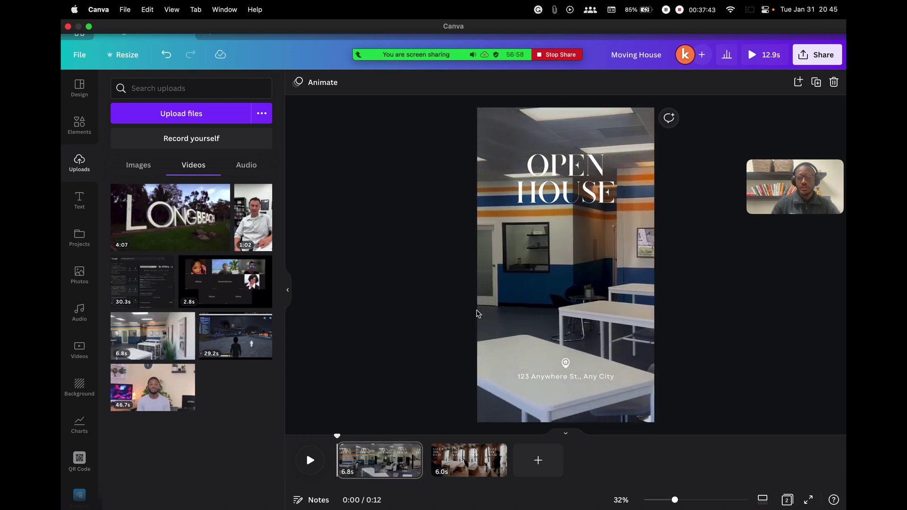
left_click_drag(140, 343, 489, 237)
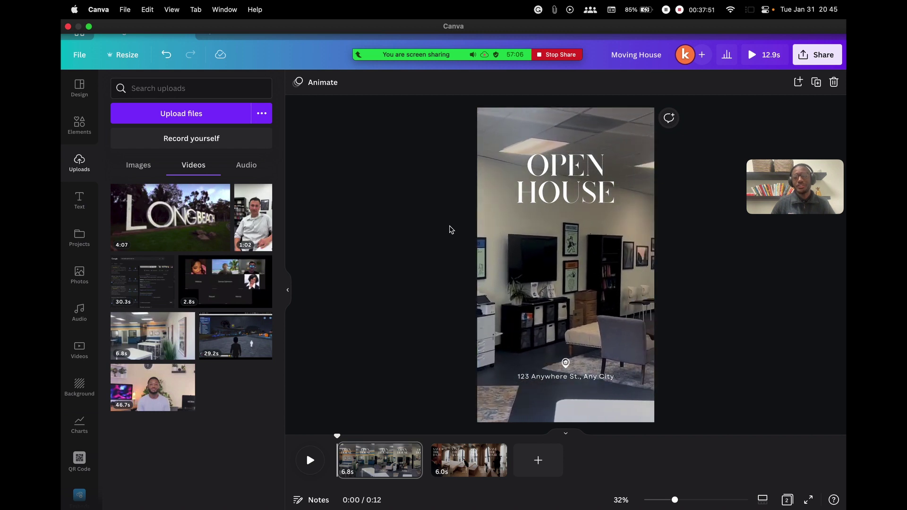
left_click(574, 378)
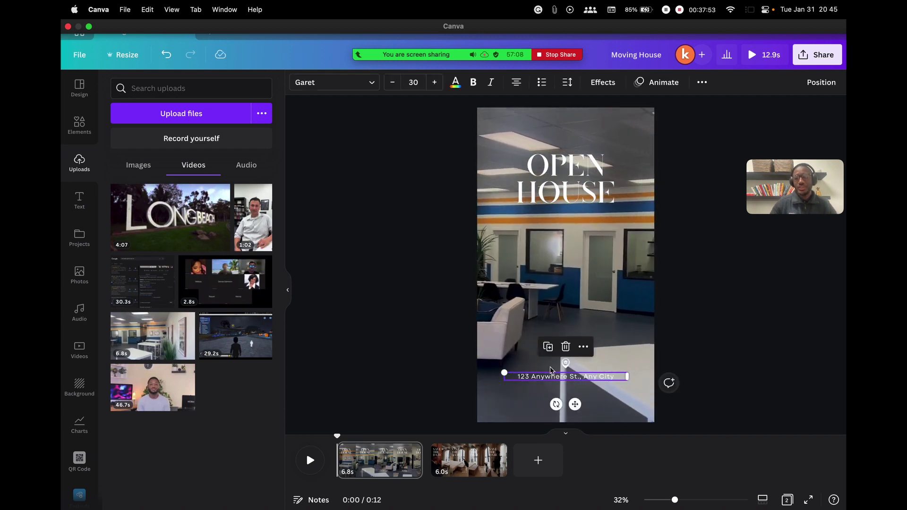
left_click_drag(336, 439, 474, 437)
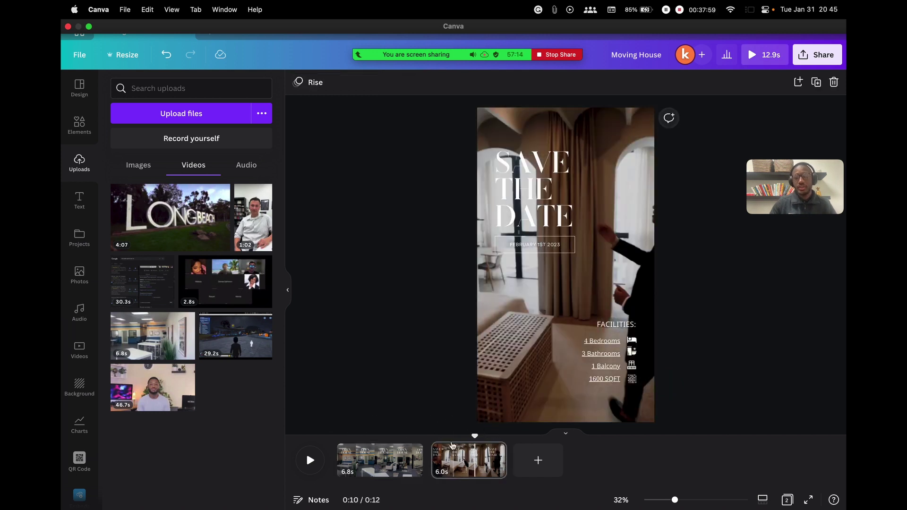
left_click_drag(475, 437, 452, 438)
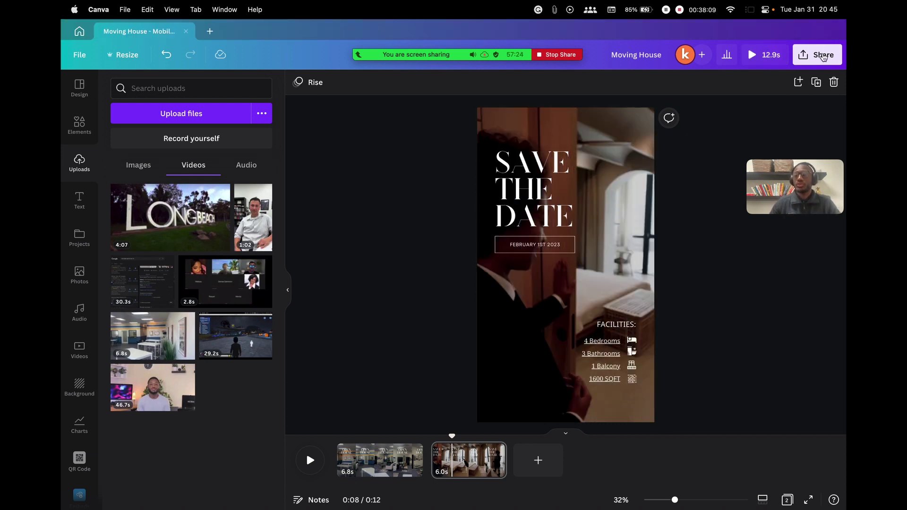
left_click(814, 62)
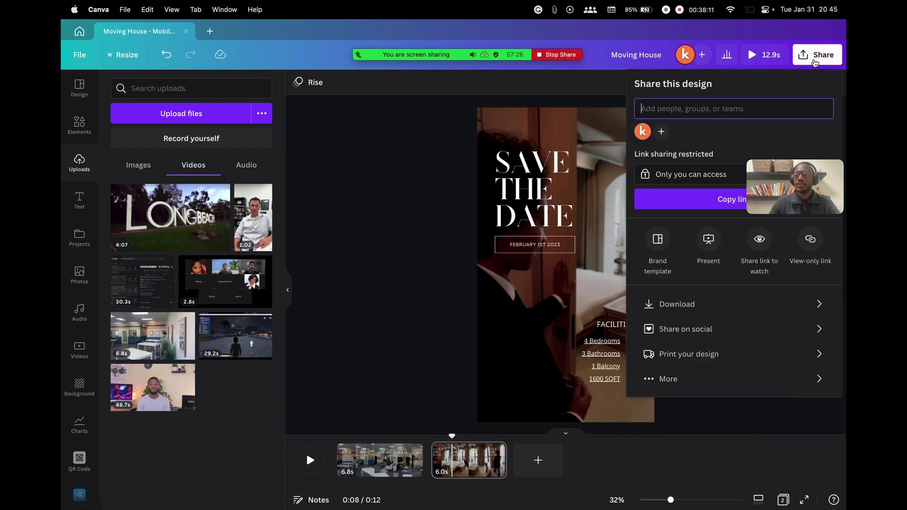
left_click(687, 306)
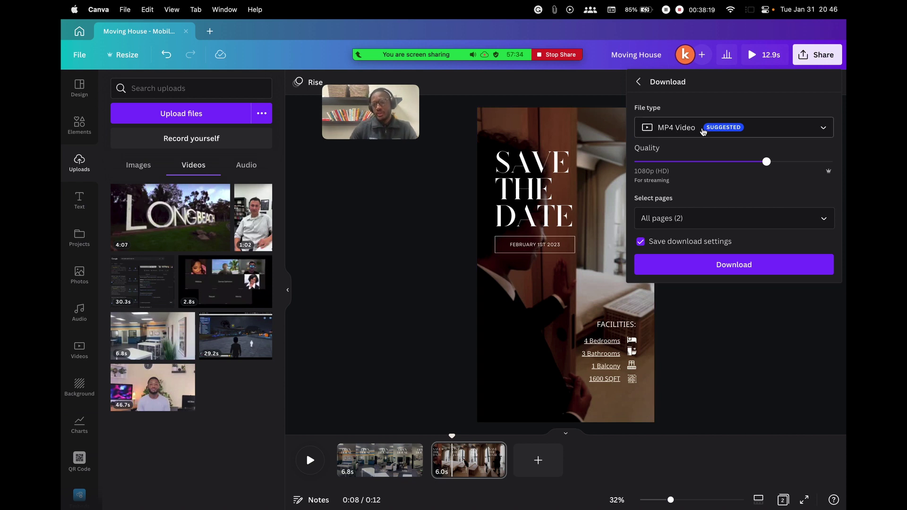
left_click(704, 132)
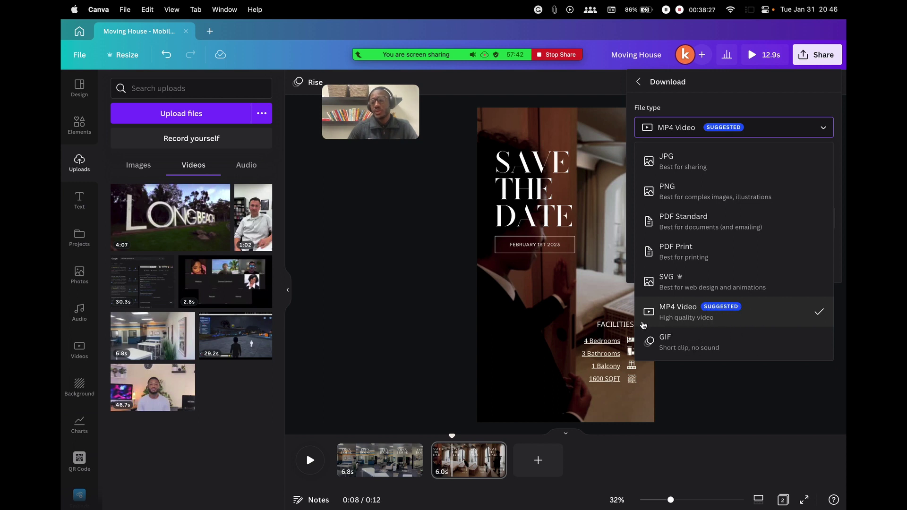
left_click(782, 315)
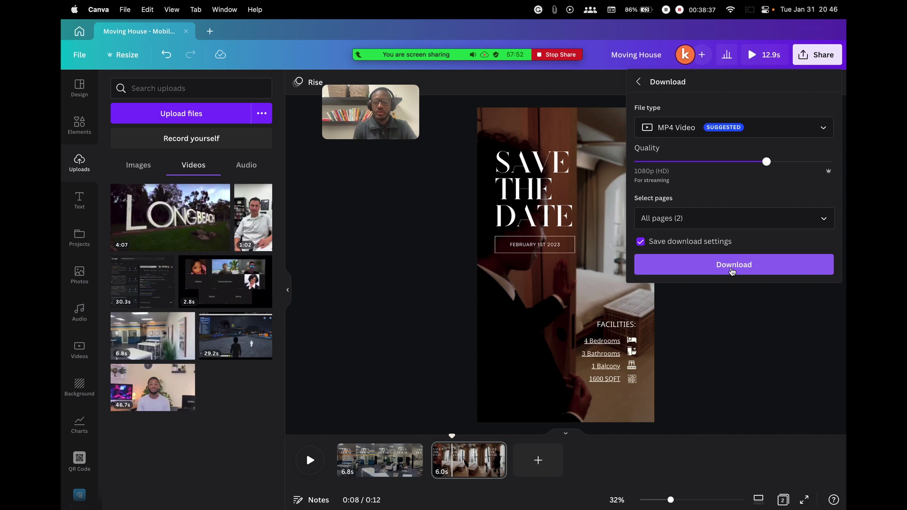
left_click(606, 96)
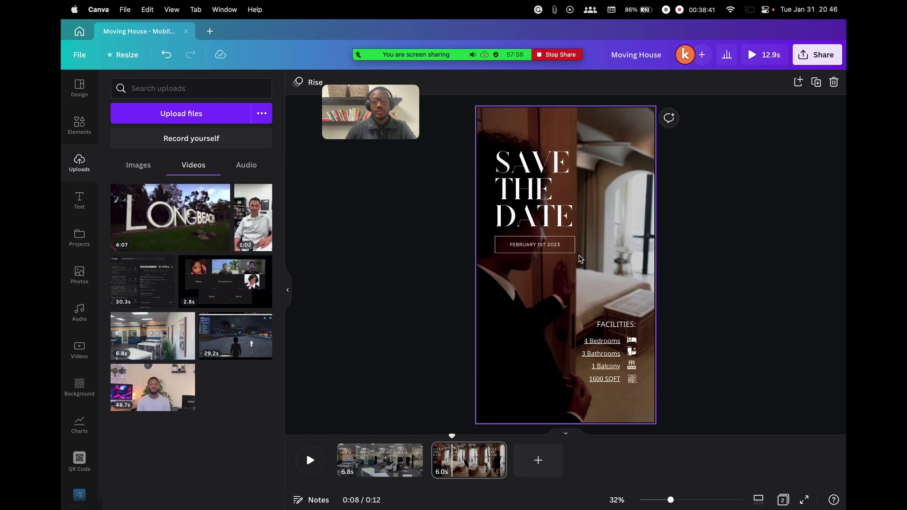
Delete the Open House template pages and clear the 'open house' template search
key("BackSpace")
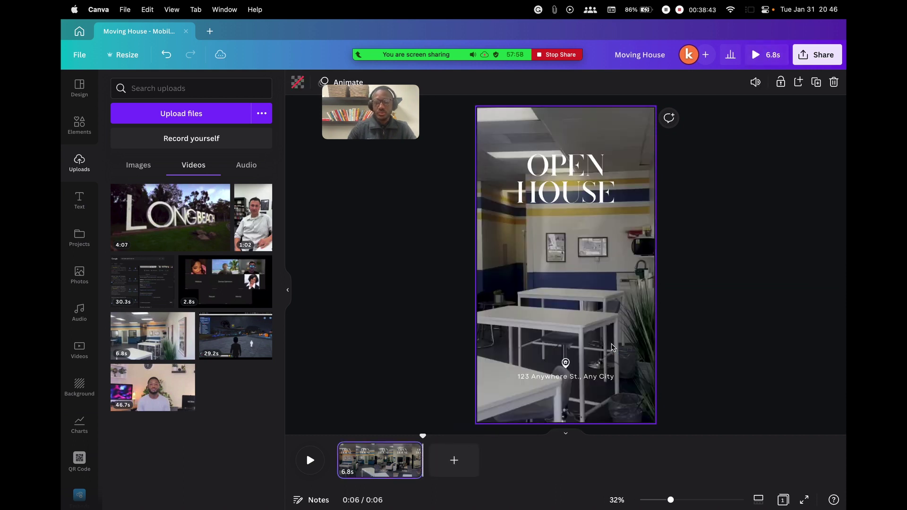
key("BackSpace")
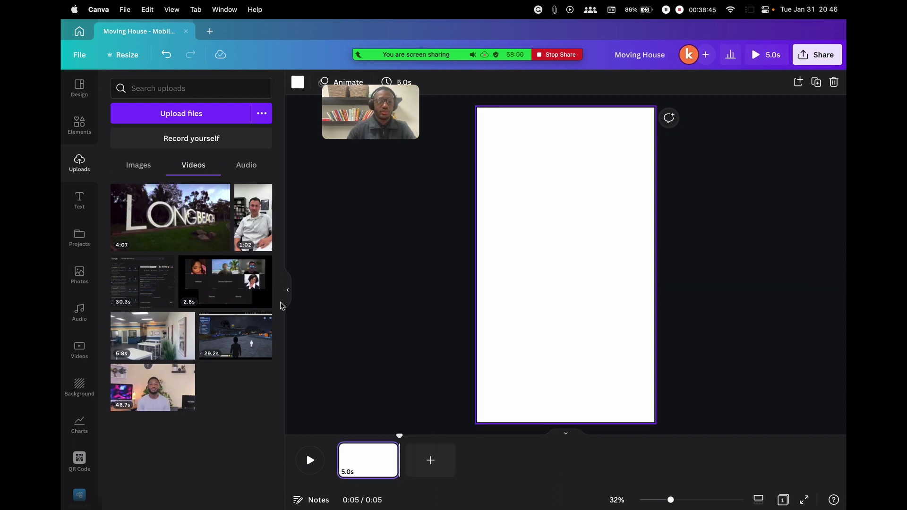
left_click(79, 87)
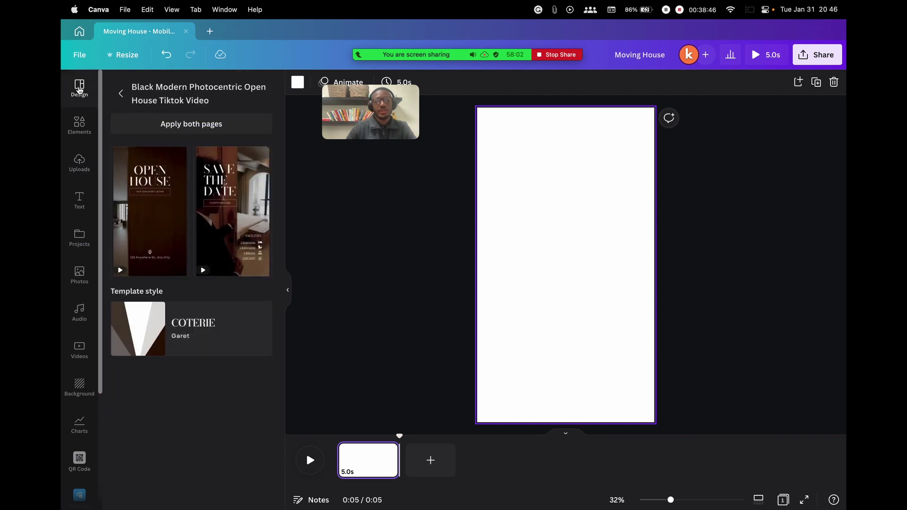
left_click(121, 89)
left_click(203, 95)
double_click(204, 94)
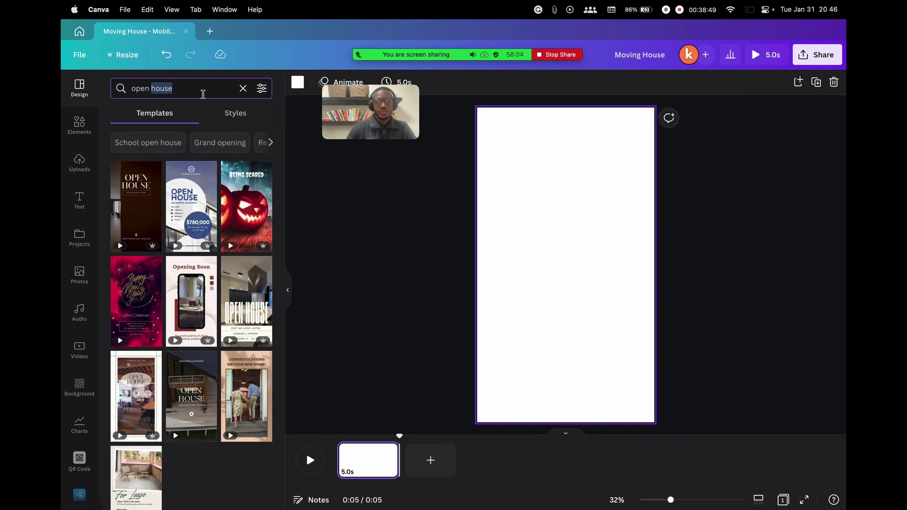
key("BackSpace")
key("BackSpace")
key("BackSpace")
key("BackSpace")
key("BackSpace")
key("BackSpace")
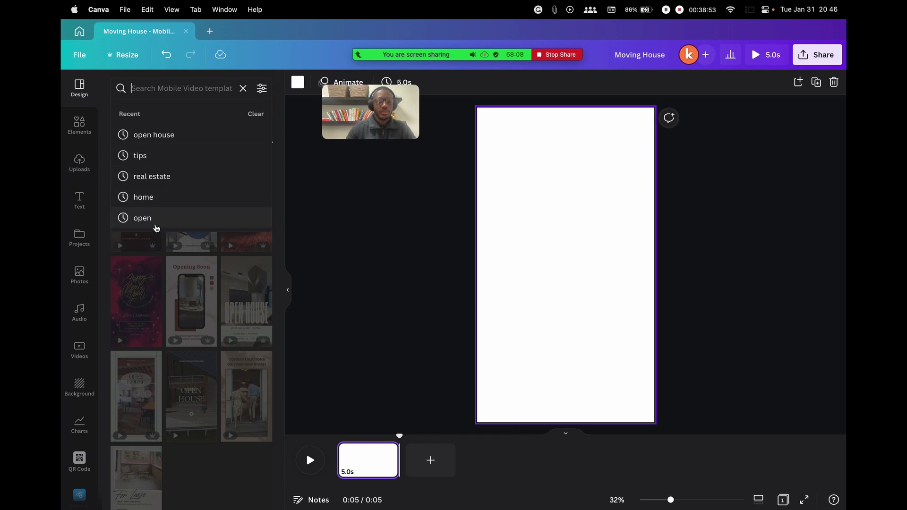
Rerun the recent 'home' search and open the Blue Modern Photocentric New Listing TikTok template
left_click(144, 198)
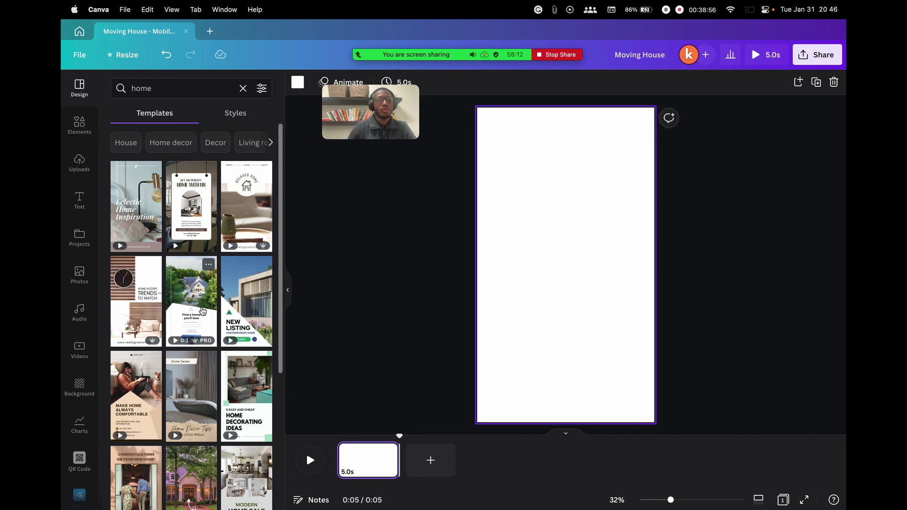
scroll(185, 279, "down", 1)
scroll(184, 293, "up", 1)
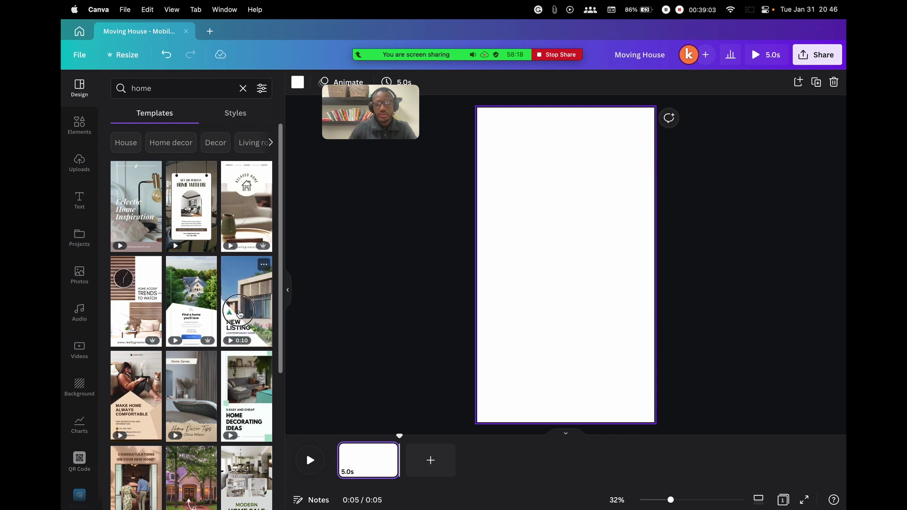
left_click(240, 314)
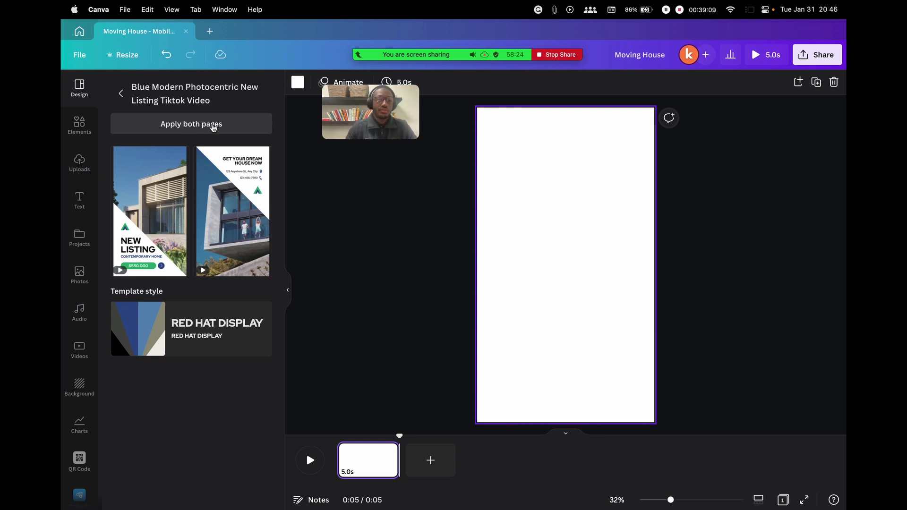
left_click(121, 94)
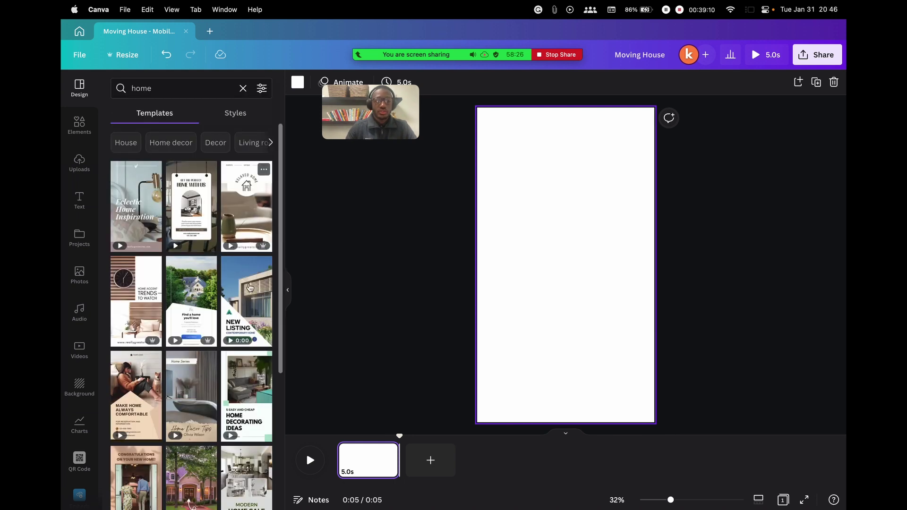
left_click(242, 305)
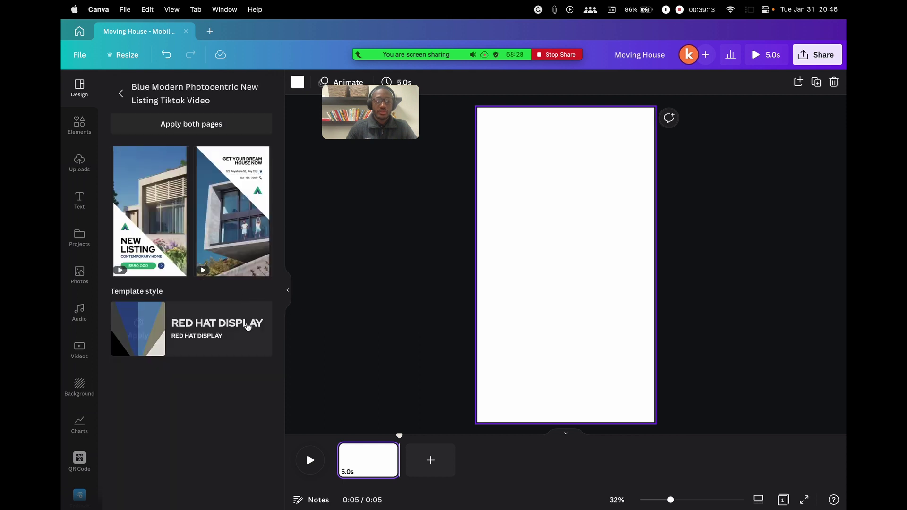
Apply both New Listing pages (6.0s and 5.5s), play the 11.5s video, and stop at 0:03
left_click(192, 126)
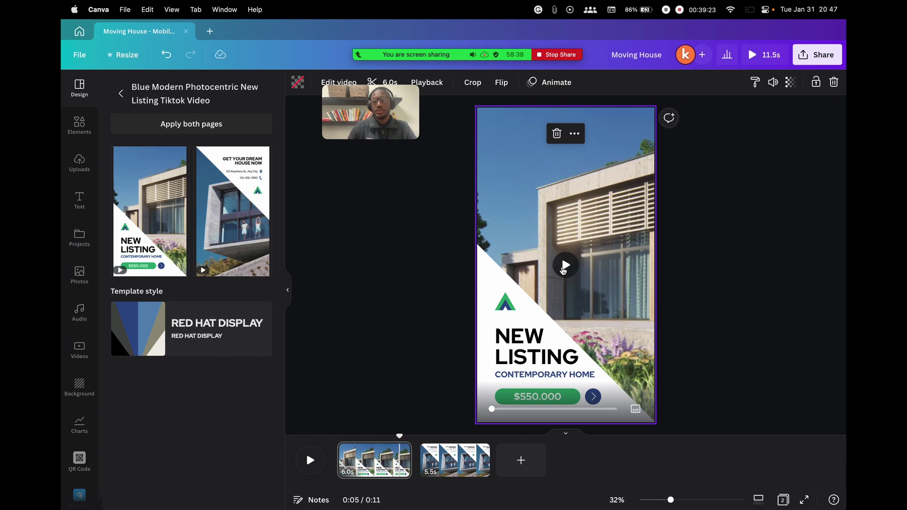
left_click(563, 269)
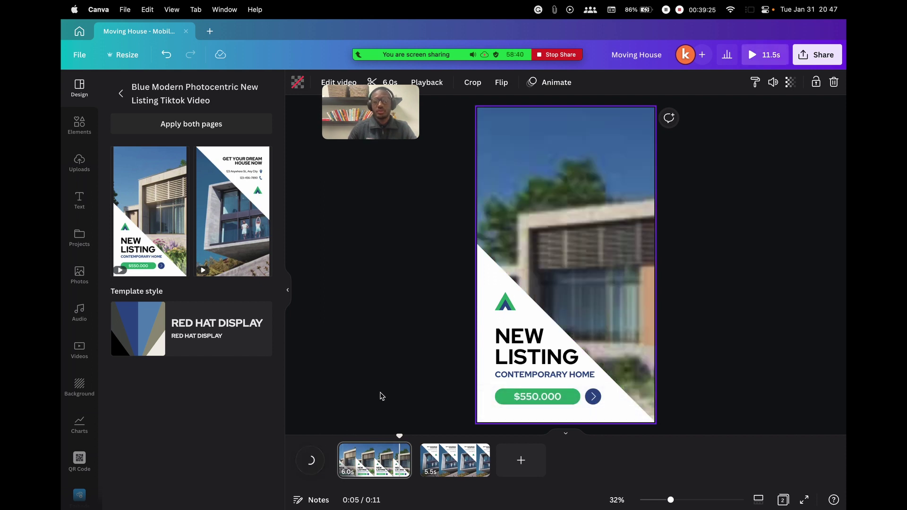
left_click(297, 457)
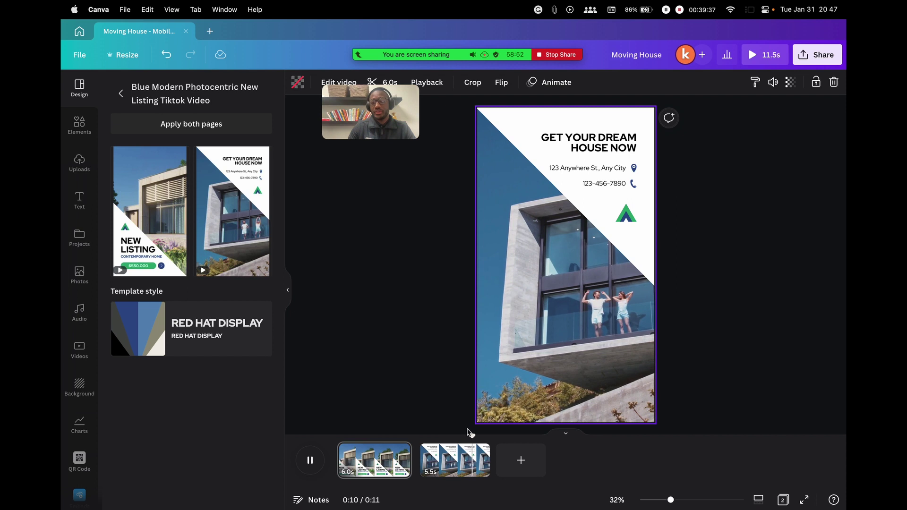
left_click_drag(483, 436, 340, 420)
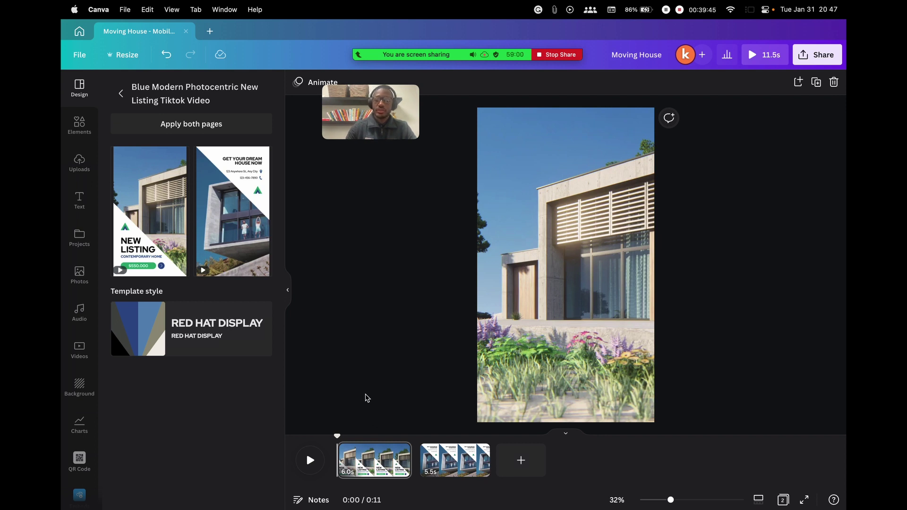
left_click_drag(338, 436, 380, 433)
Change the subtitle from CONTEMPORARY HOME to MODERN HOME
left_click(525, 371)
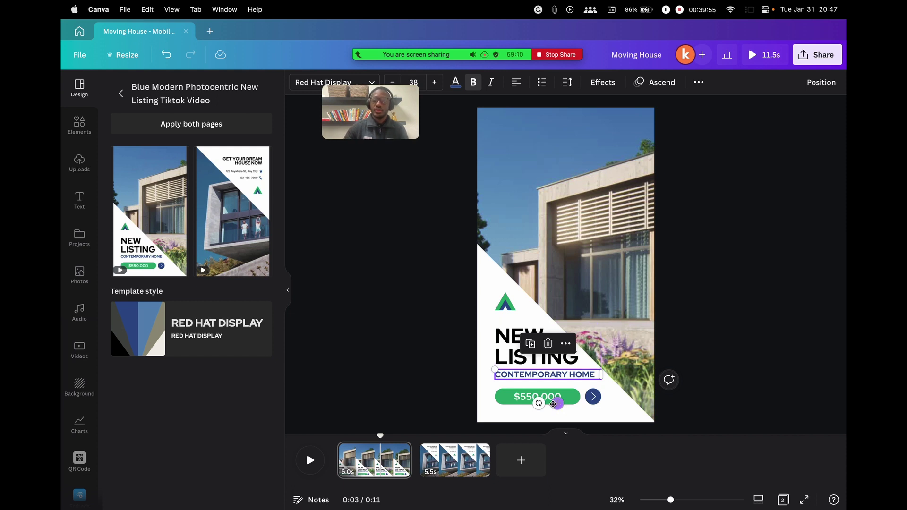
double_click(542, 372)
triple_click(583, 373)
type("MODERN")
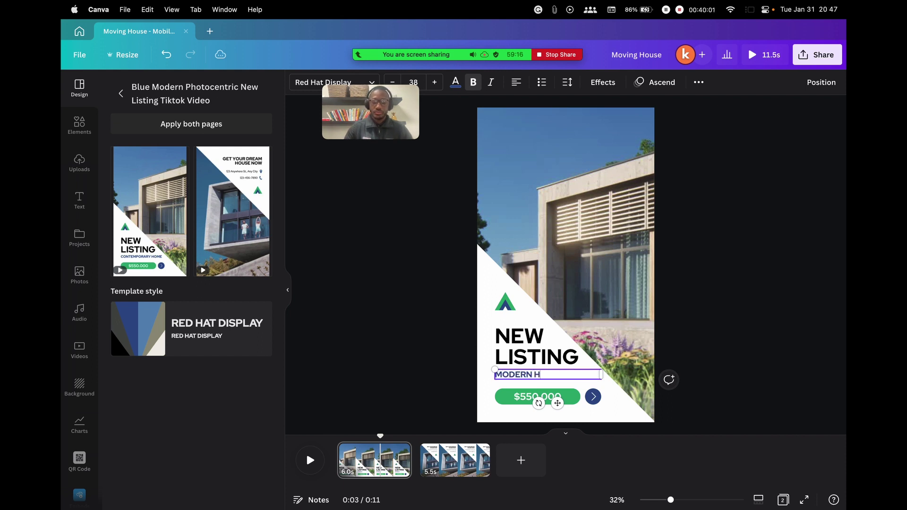
Set the price to $600.000 and move to the GET YOUR DREAM HOUSE NOW page
left_click(538, 400)
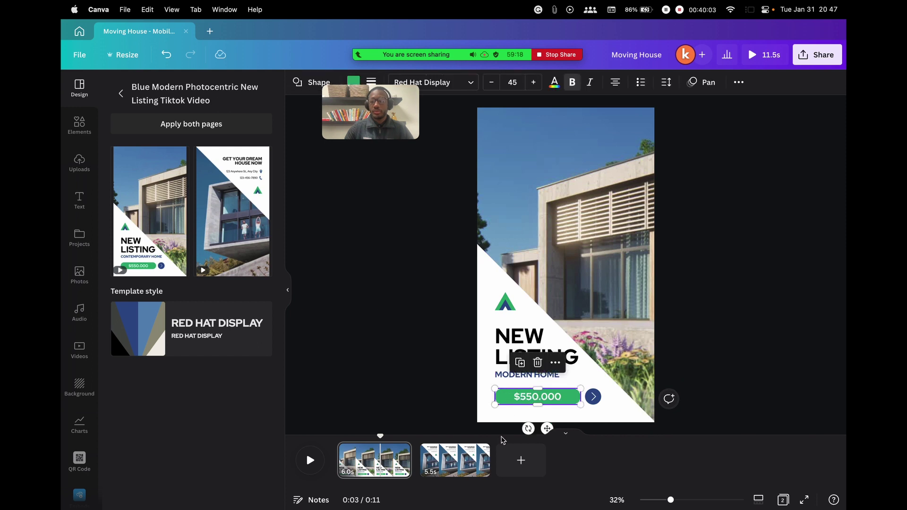
double_click(529, 398)
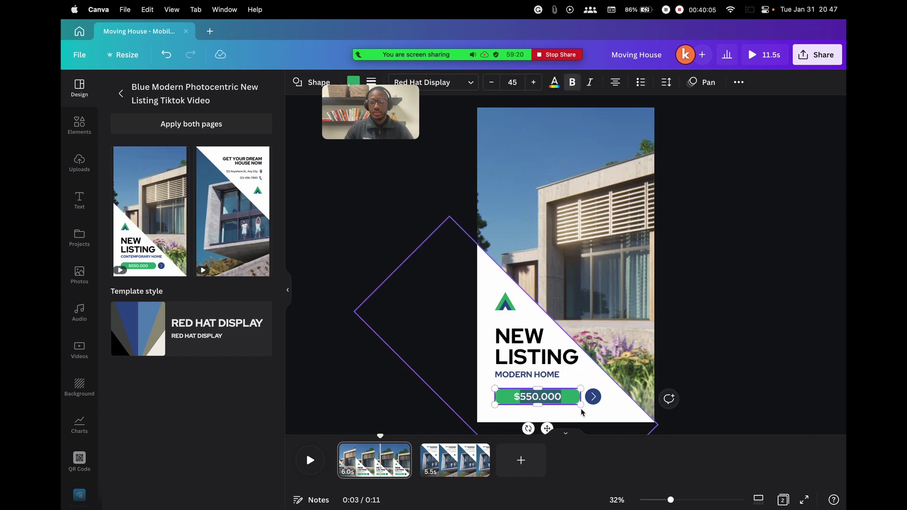
type("6")
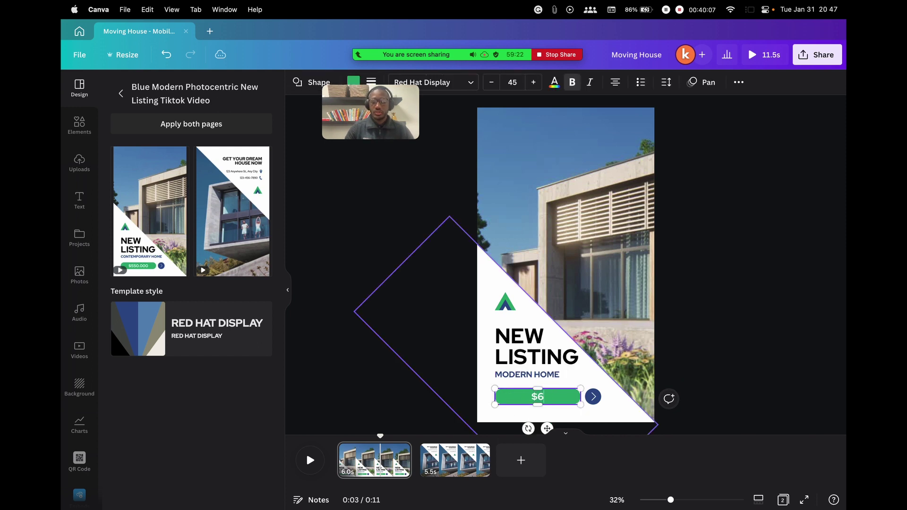
type("00.000")
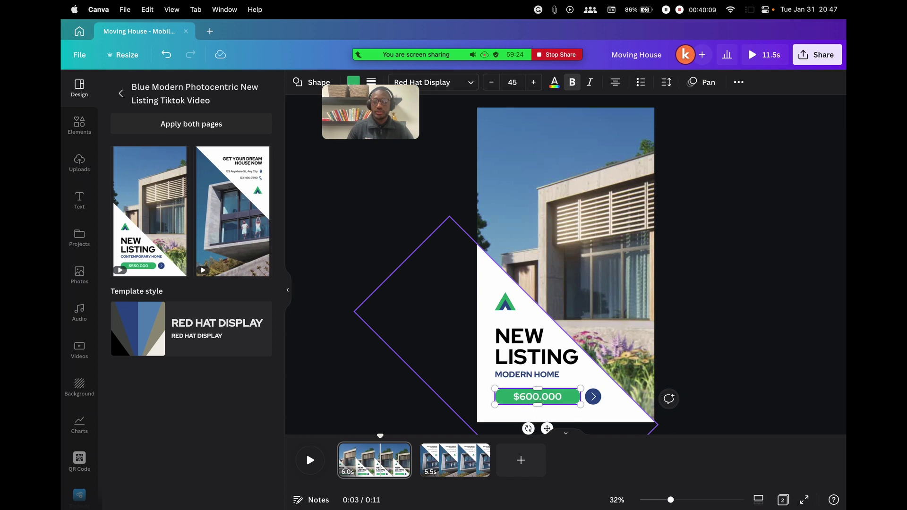
left_click(364, 259)
left_click(593, 397)
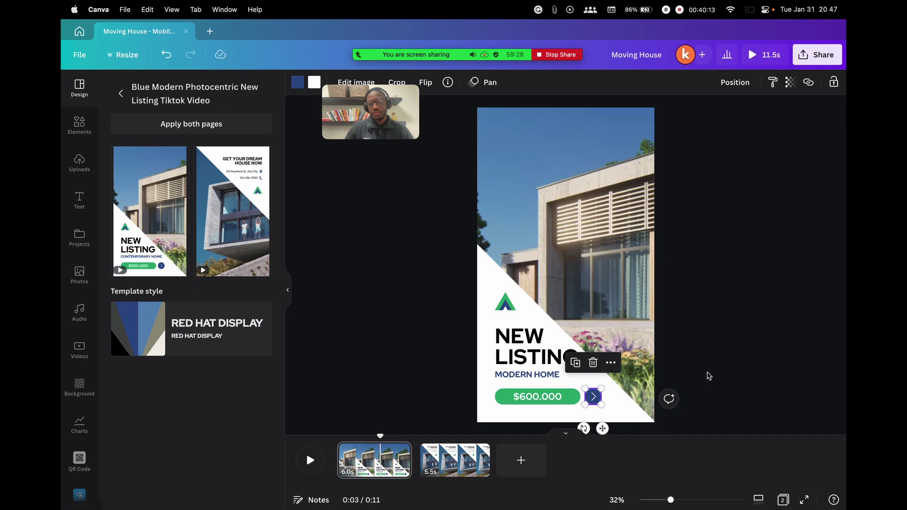
left_click_drag(599, 390, 561, 404)
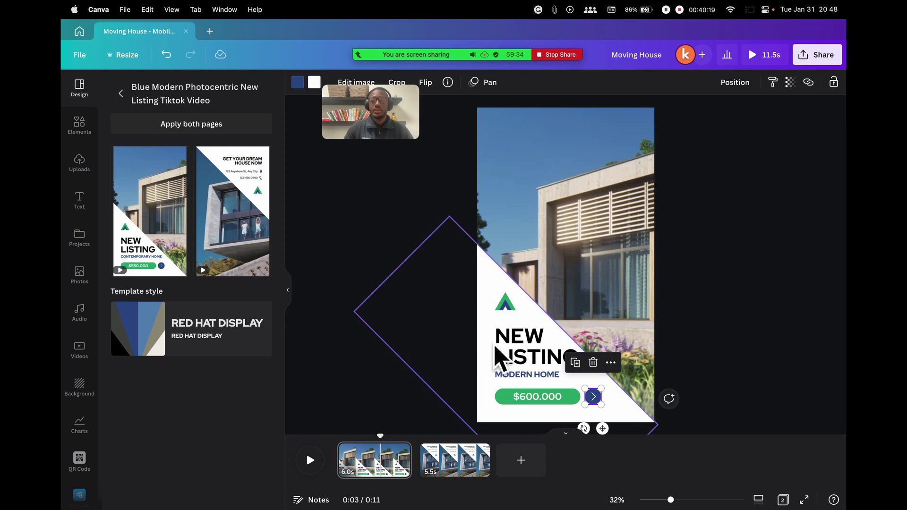
left_click(466, 346)
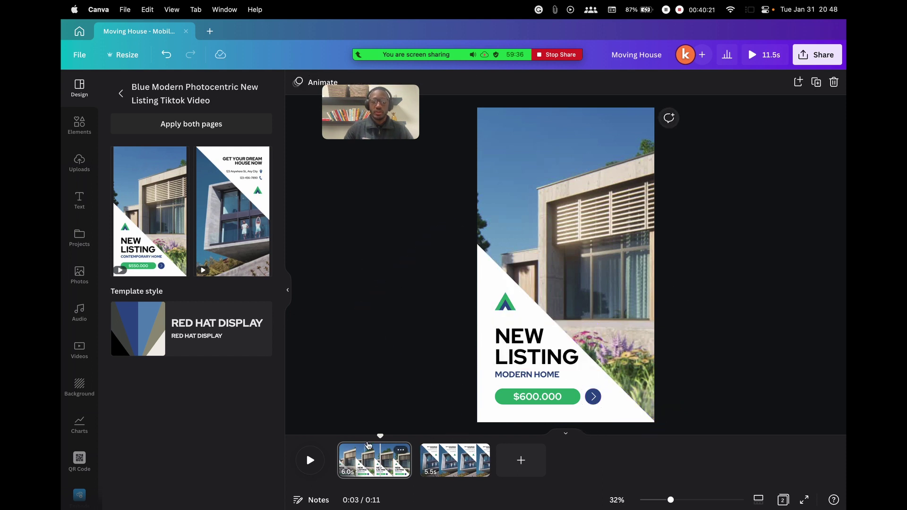
left_click_drag(380, 436, 463, 435)
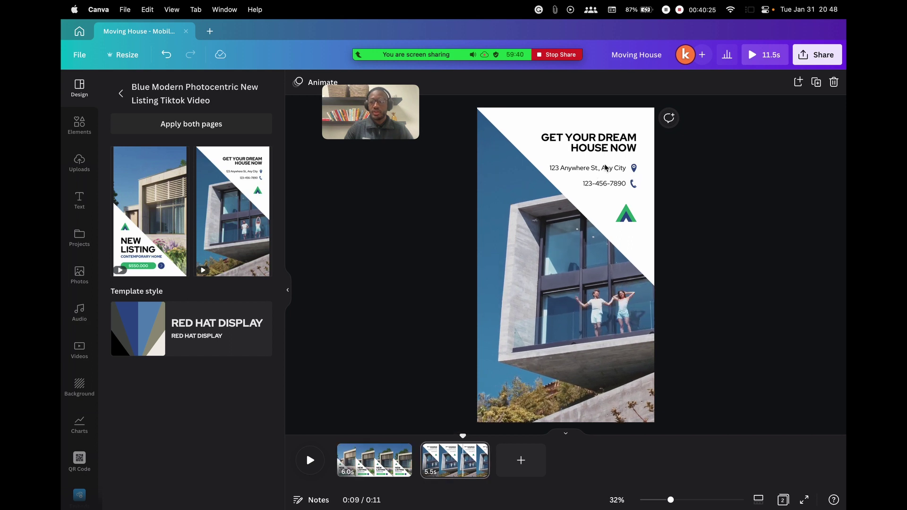
Inspect the address, green logo and title on the GET YOUR DREAM HOUSE NOW page
left_click(607, 185)
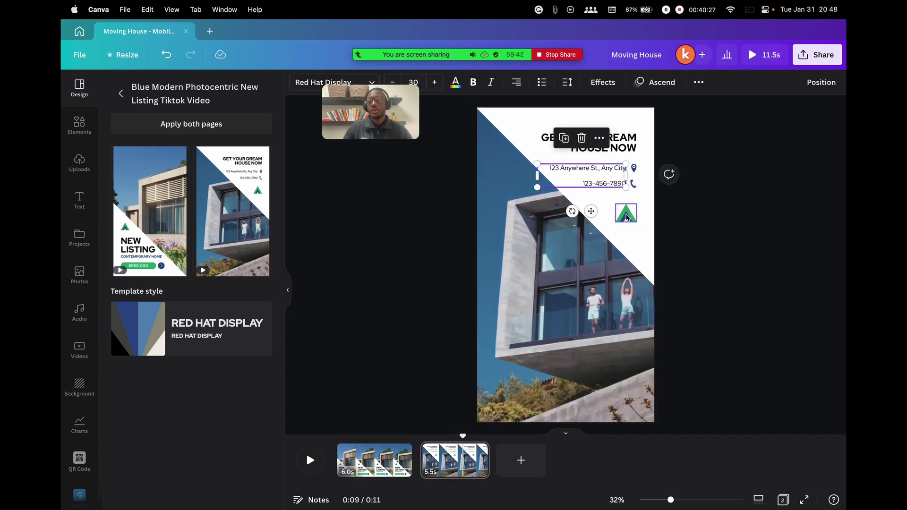
left_click(627, 217)
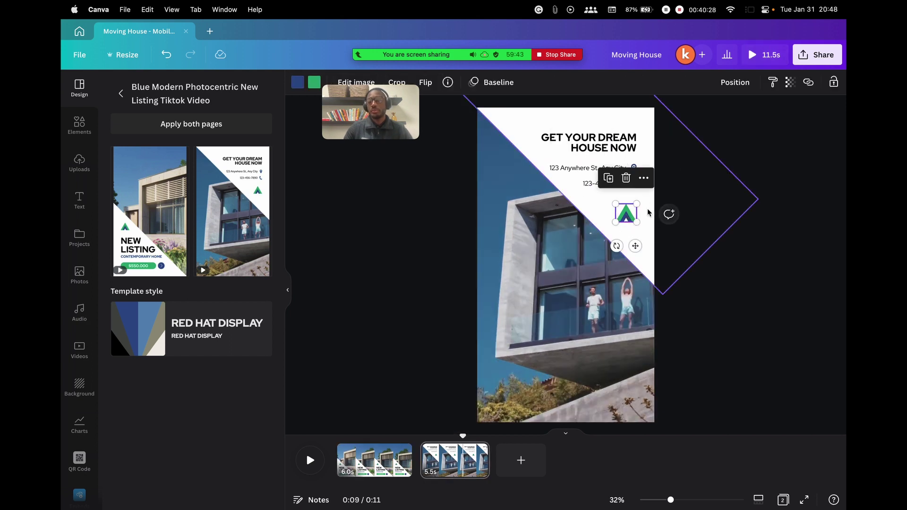
left_click(595, 137)
left_click(783, 341)
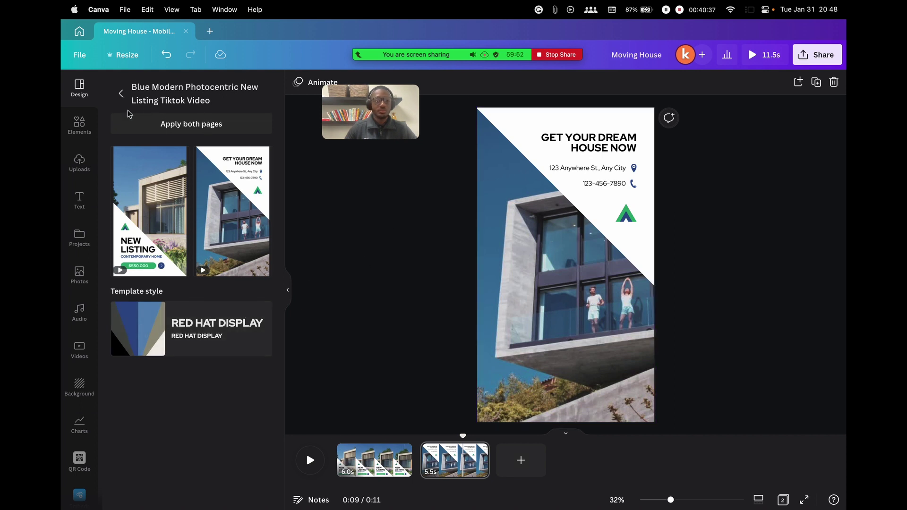
Go back to the 'home' template results and scroll down through them
left_click(121, 94)
scroll(201, 323, "down", 5)
scroll(201, 322, "down", 2)
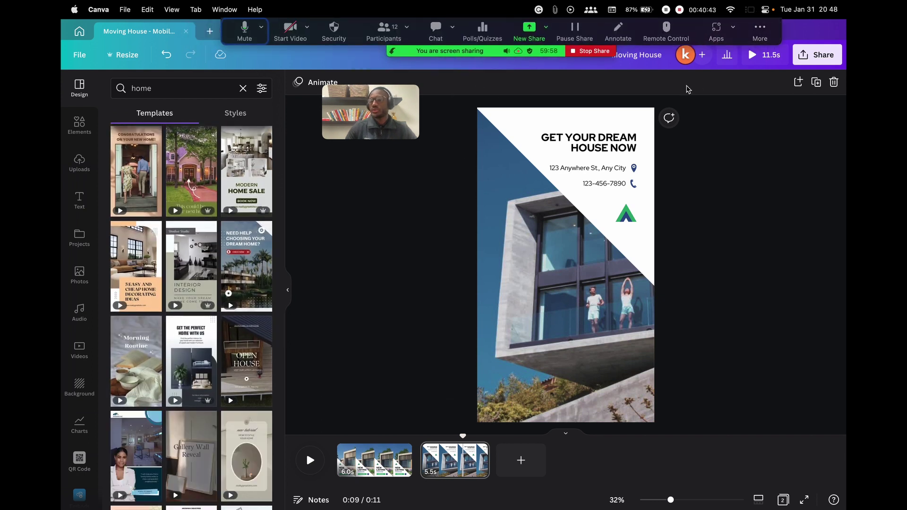
mouse_move(246, 307)
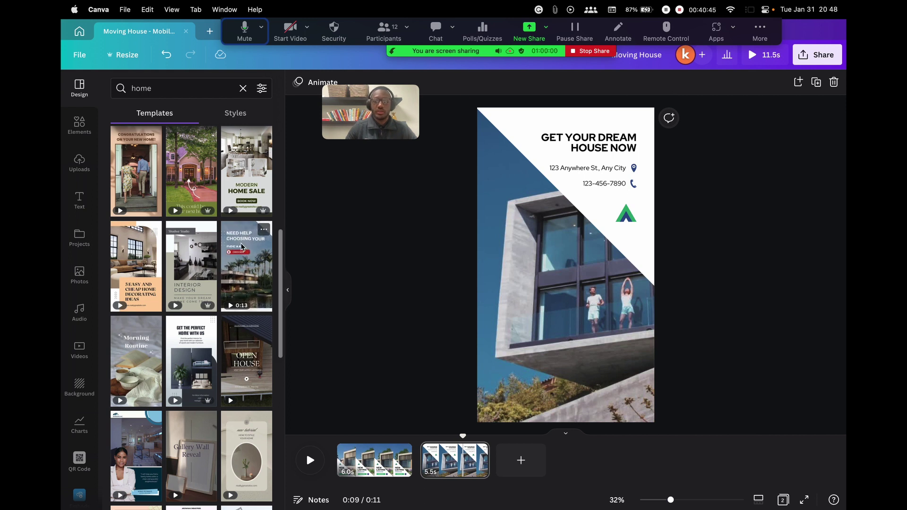
scroll(191, 260, "down", 4)
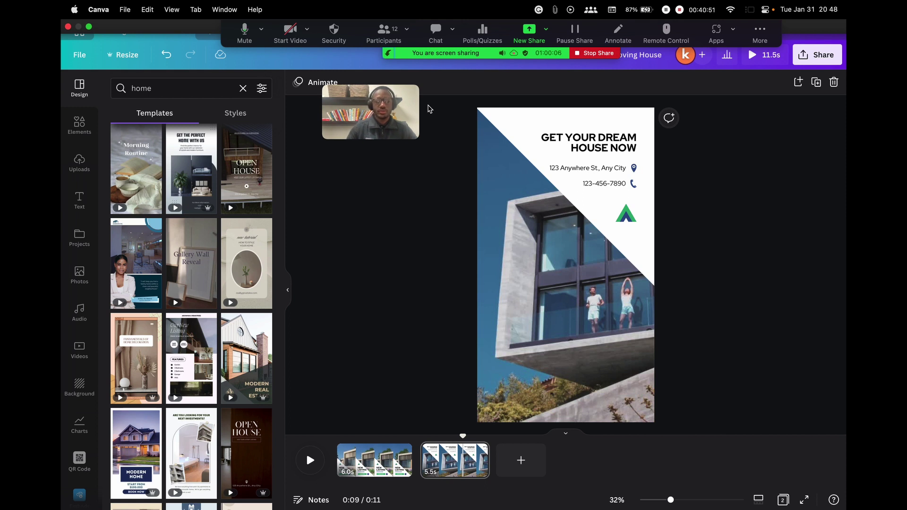
scroll(236, 255, "down", 3)
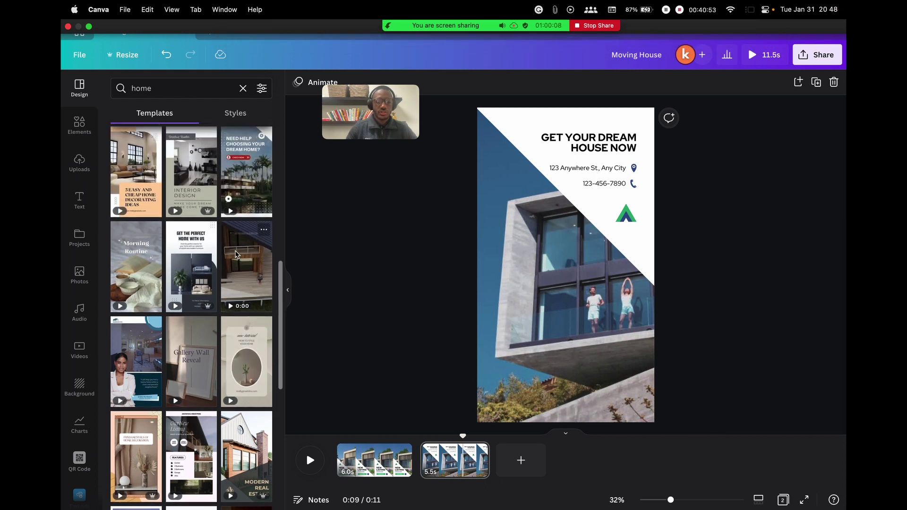
scroll(235, 254, "down", 3)
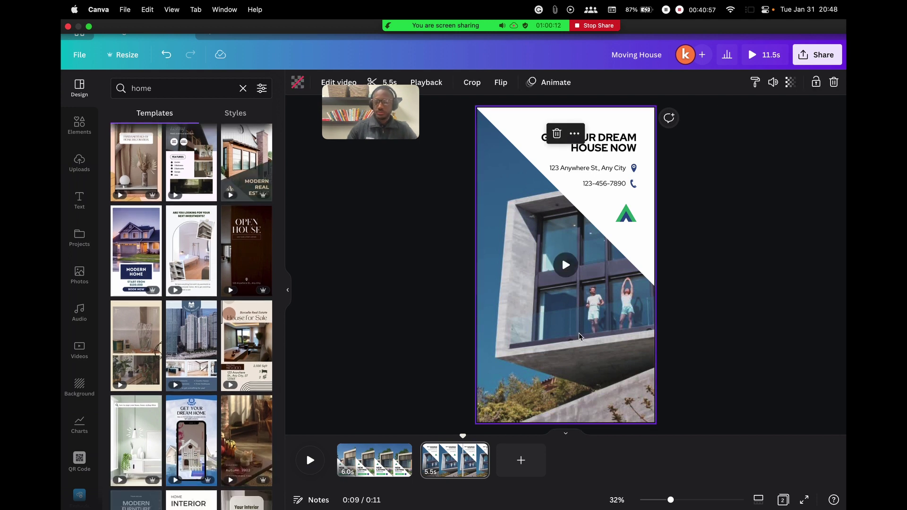
Delete both New Listing pages, rewind the blank page to 0:00, and browse the 'home' results
left_click(386, 470)
key("Delete")
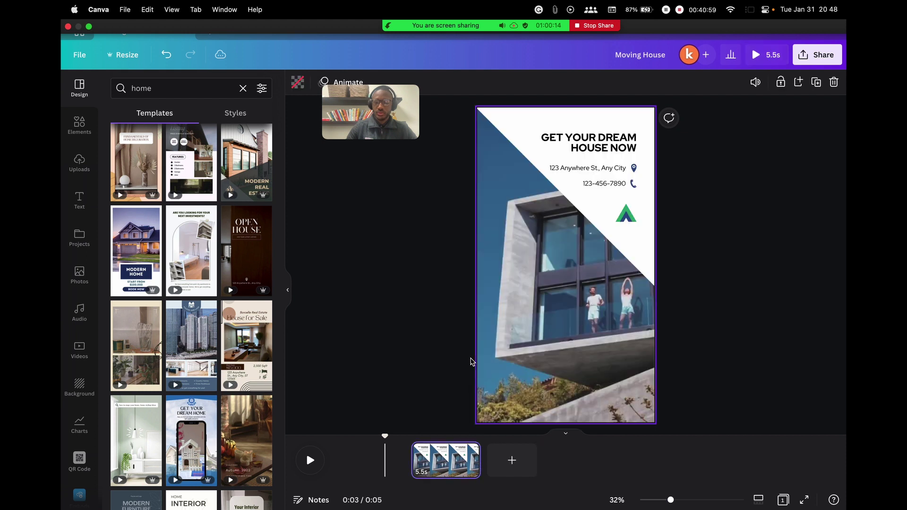
key("Delete")
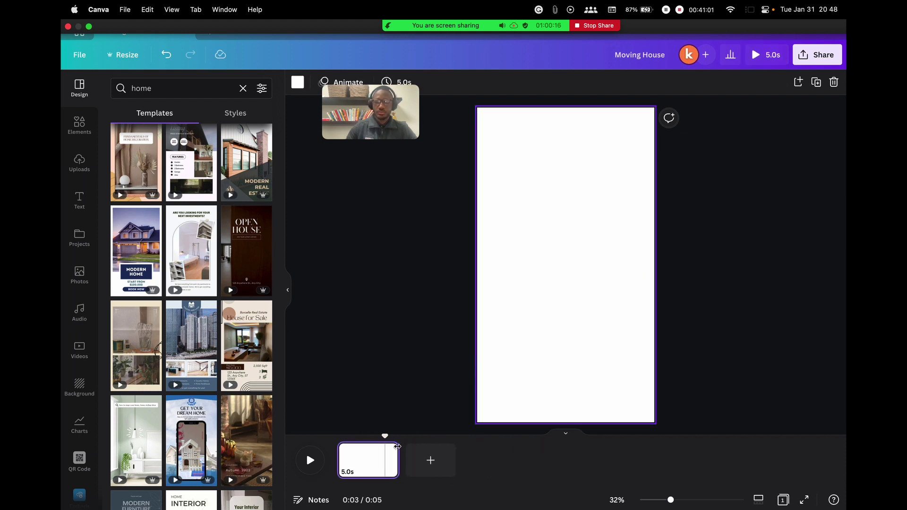
left_click_drag(385, 436, 277, 435)
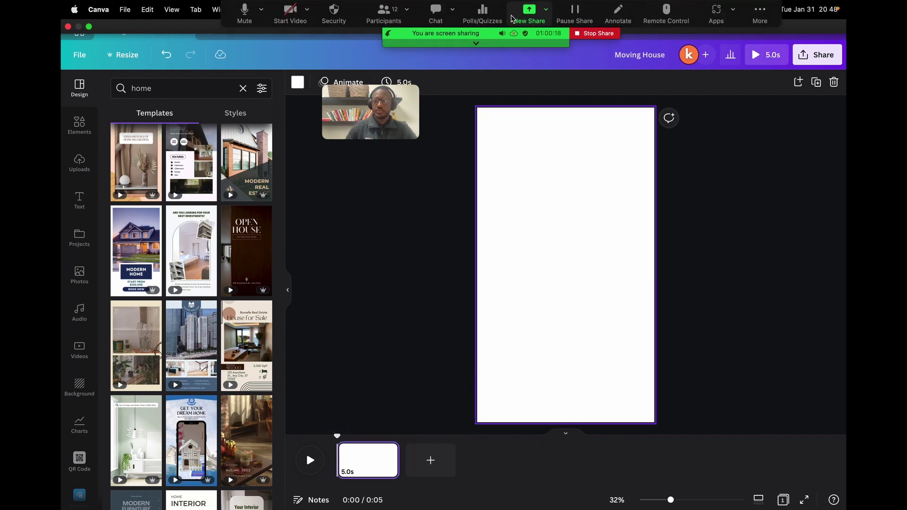
scroll(197, 234, "down", 7)
scroll(197, 234, "up", 1)
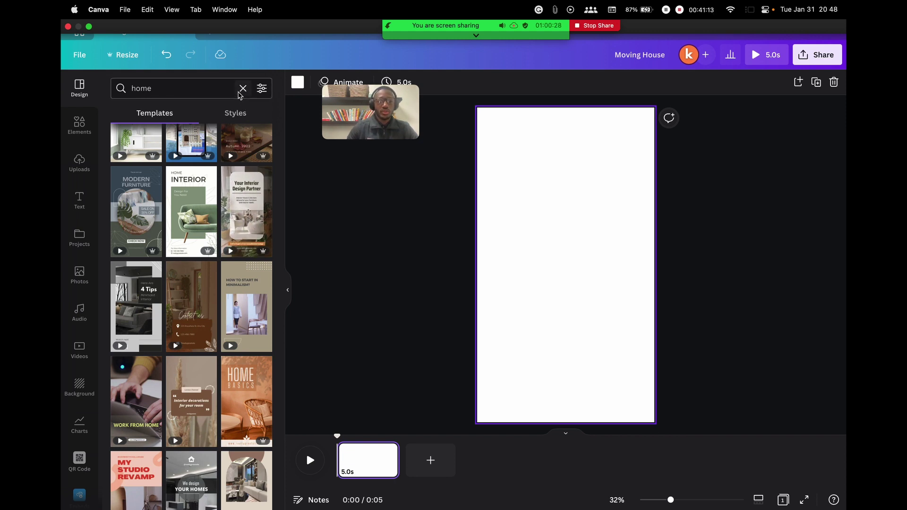
scroll(205, 267, "down", 5)
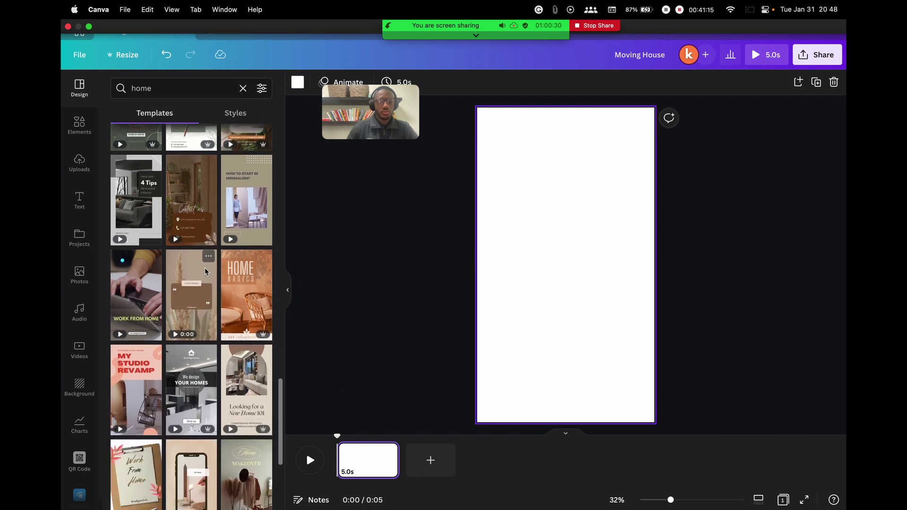
scroll(205, 270, "up", 2)
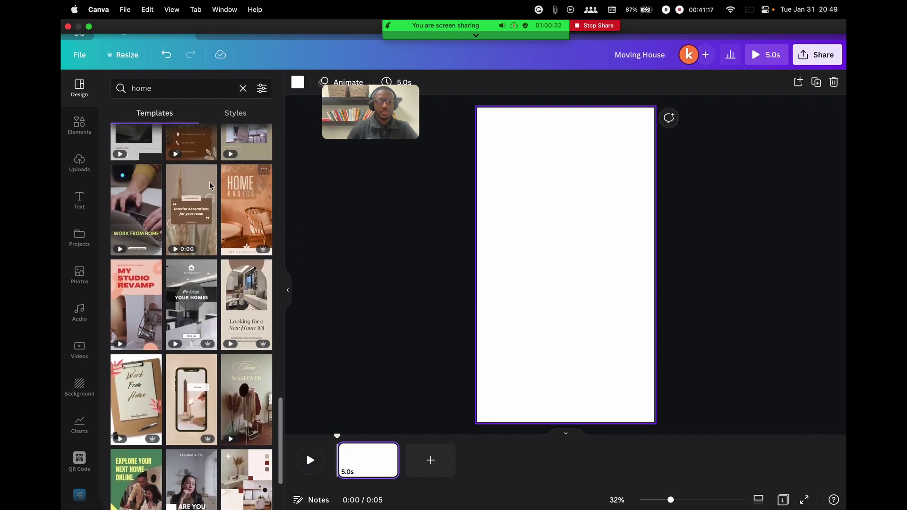
Apply the 5.8s Interior decorations video template to the blank page
left_click(189, 216)
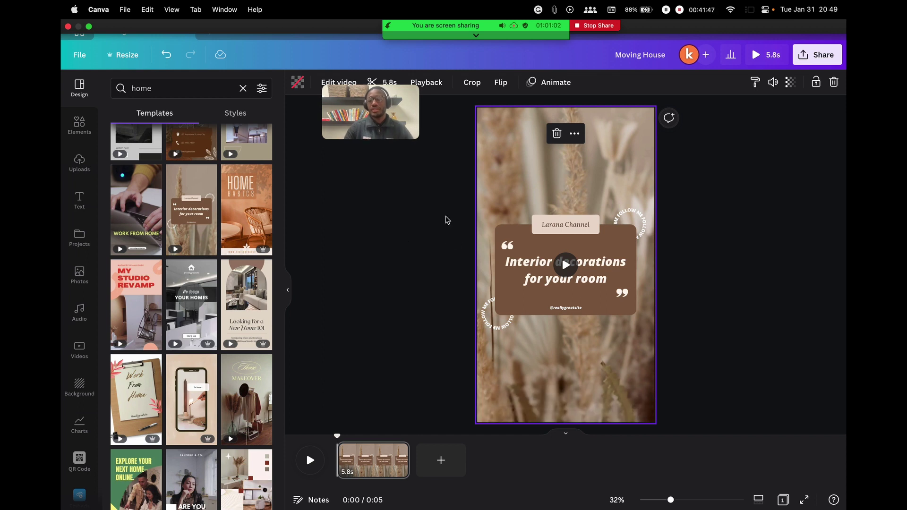
left_click(429, 246)
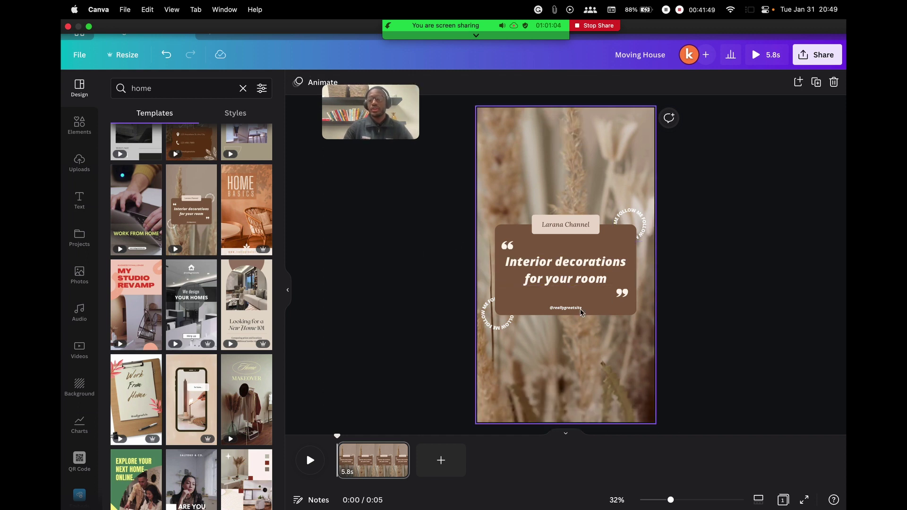
double_click(570, 261)
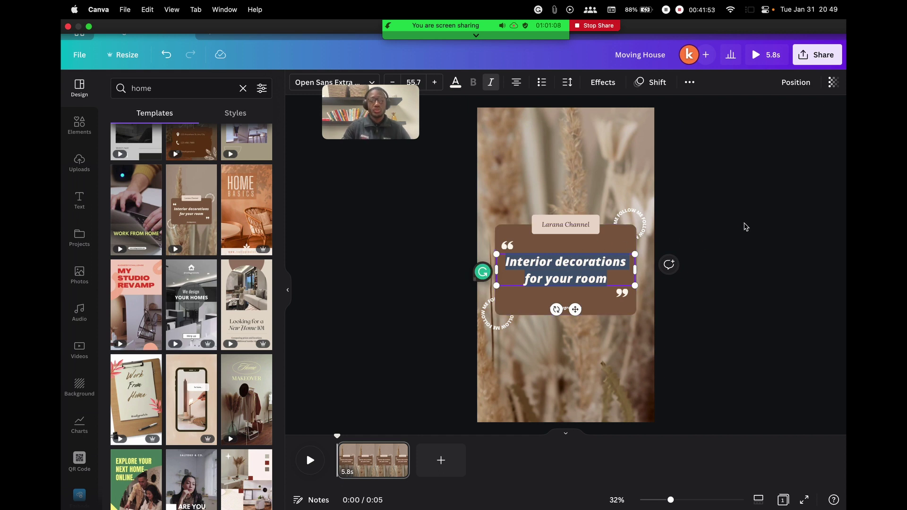
left_click(734, 234)
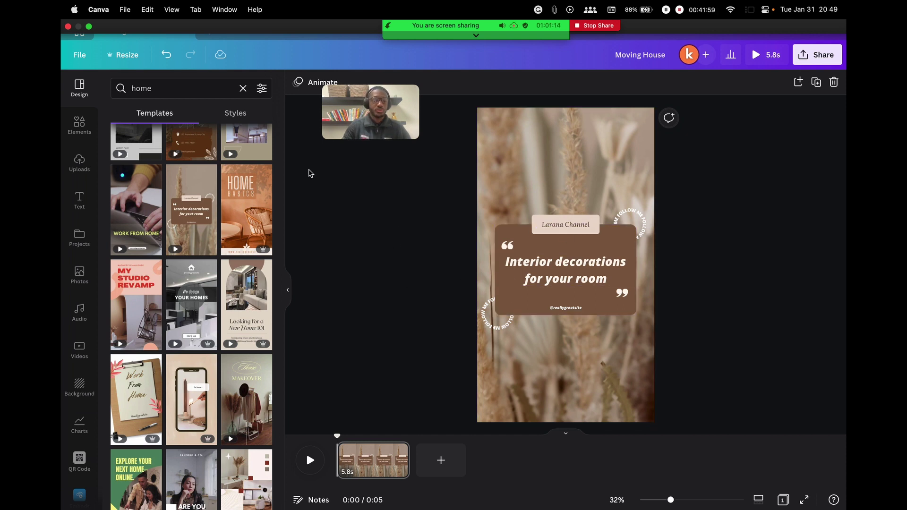
scroll(199, 380, "down", 10)
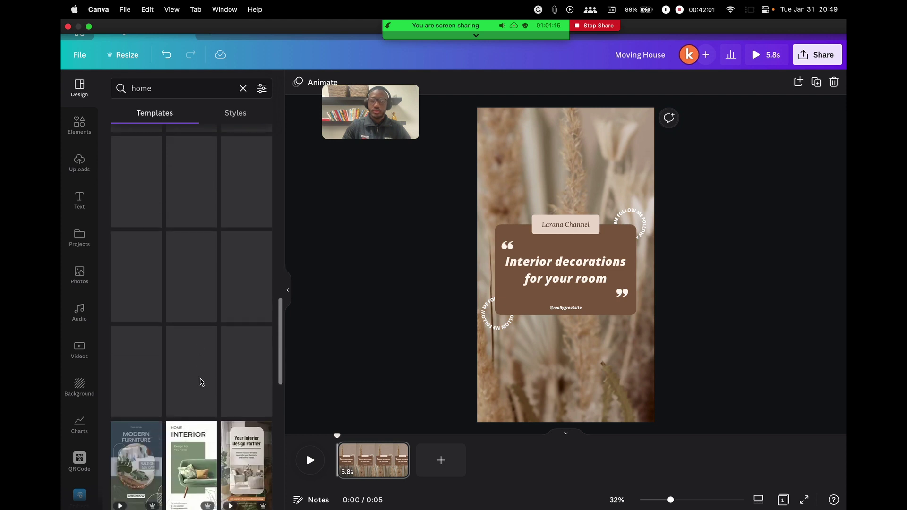
scroll(201, 382, "down", 2)
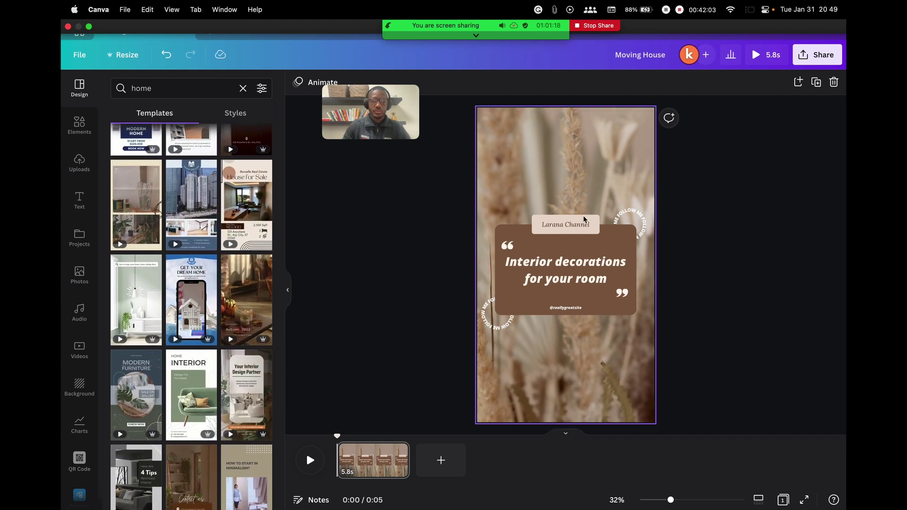
Replace the quote text with 'changeable' and preview the page animation
left_click(529, 277)
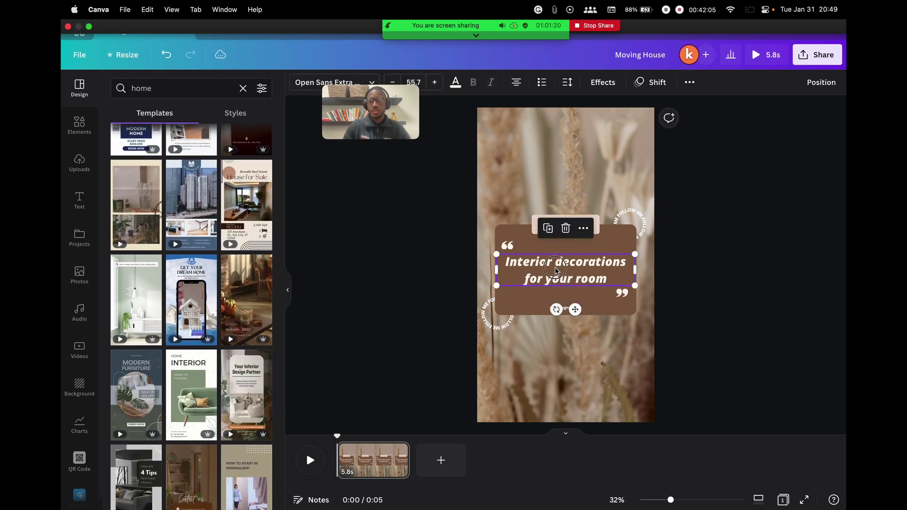
left_click(529, 277)
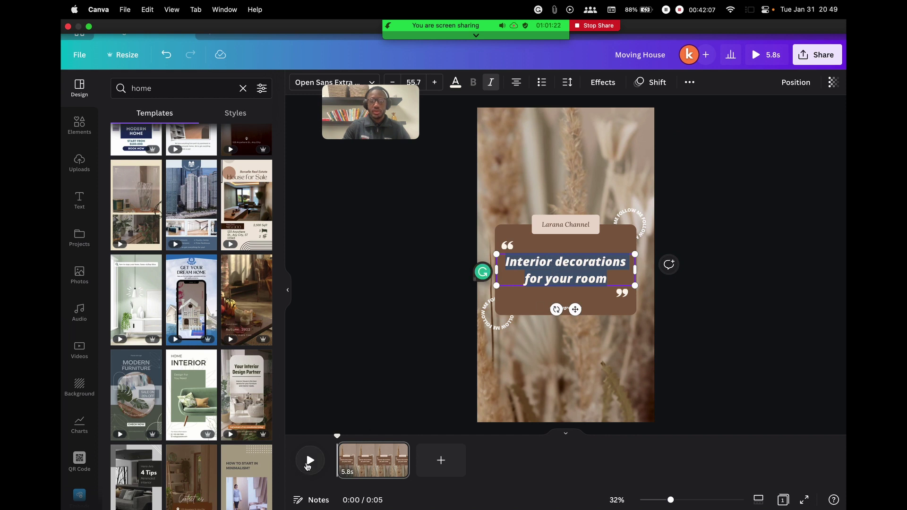
left_click(310, 460)
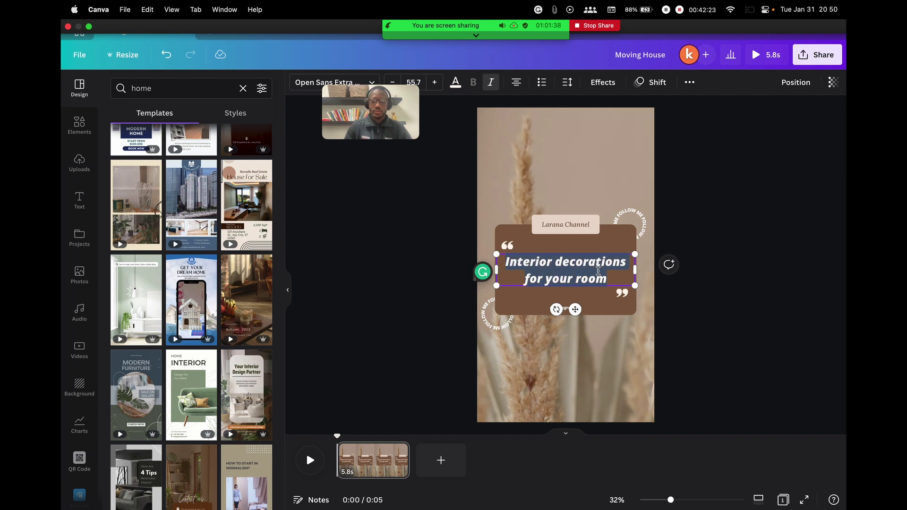
type("changeable")
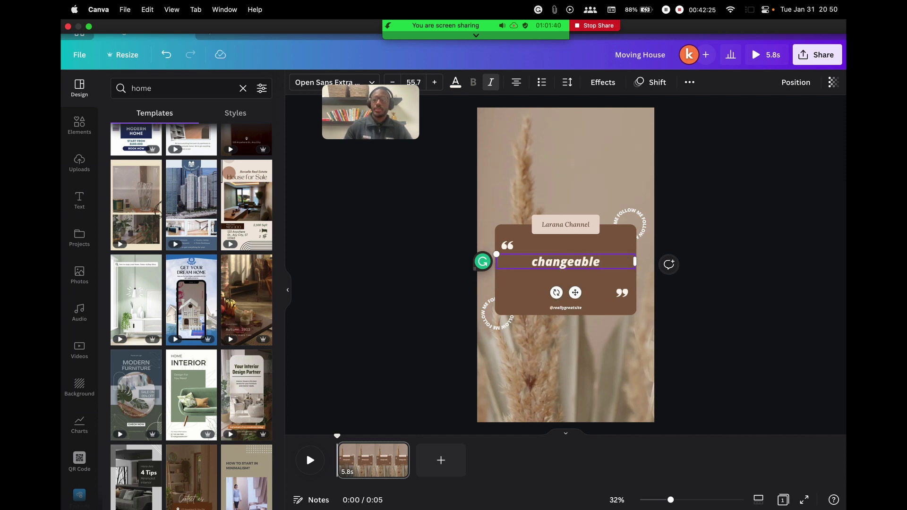
left_click(780, 220)
Look at the download settings in the Share panel, then close them
left_click(815, 55)
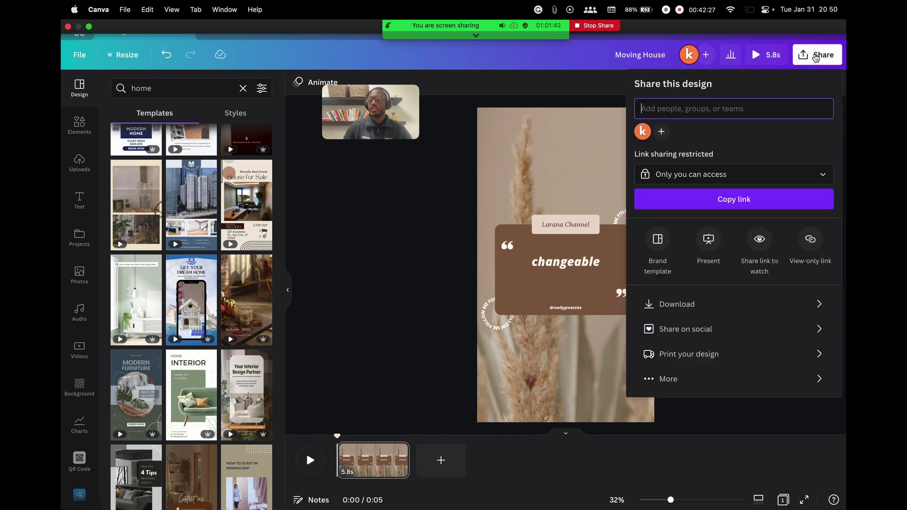
left_click(701, 303)
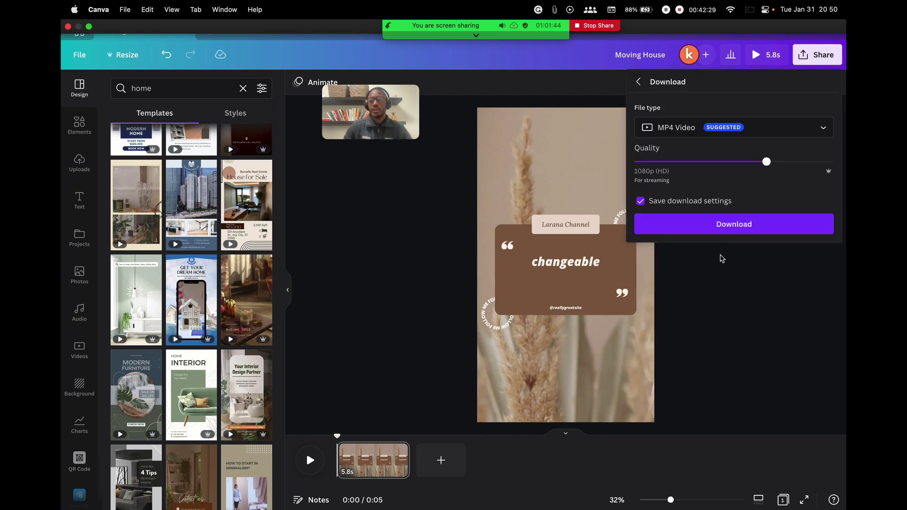
left_click(759, 300)
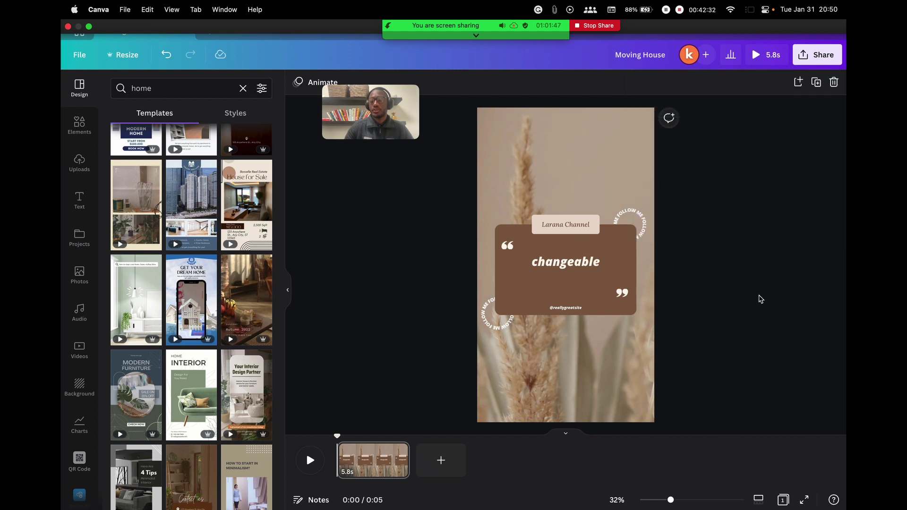
Check the card's handle and Larana Channel text, then pick the HOME INTERIOR template
left_click(556, 309)
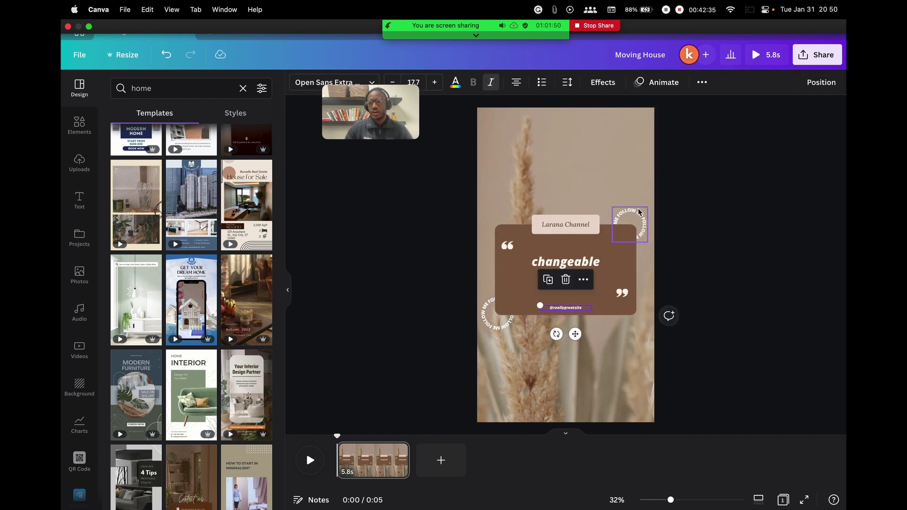
left_click(577, 234)
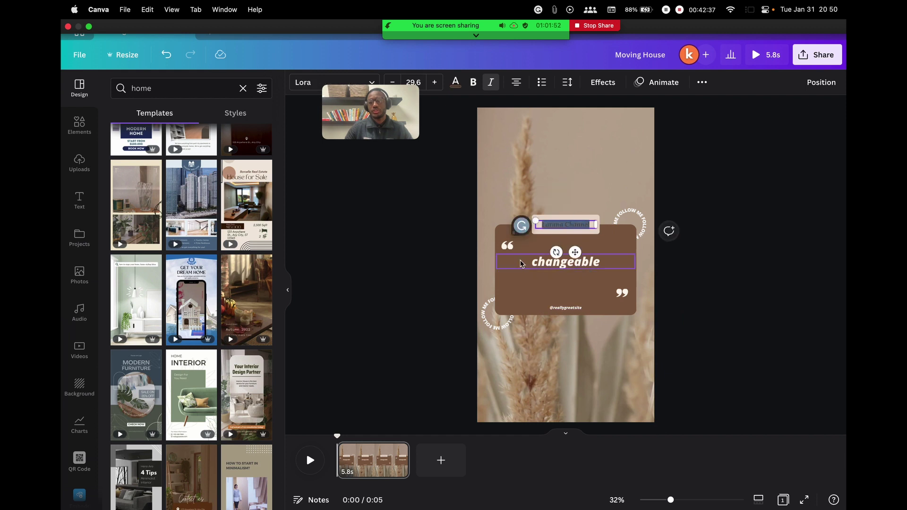
left_click(572, 309)
left_click(572, 309)
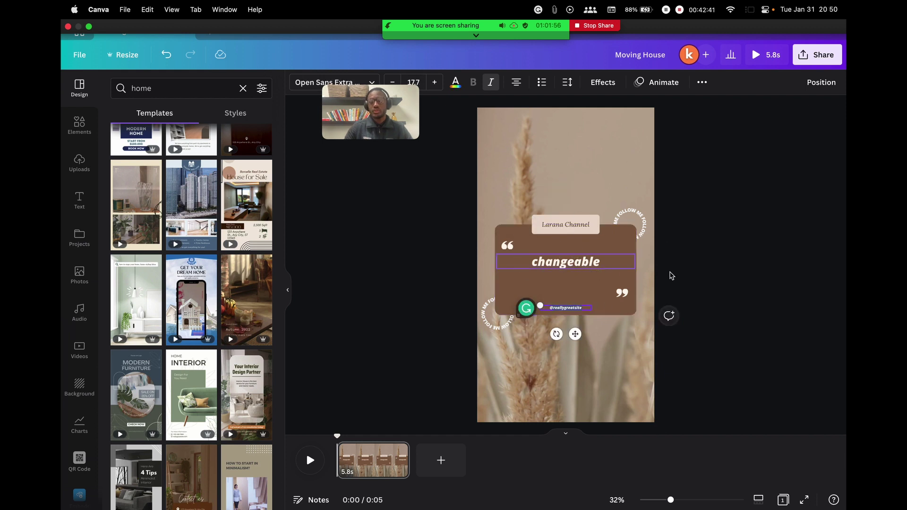
left_click(780, 278)
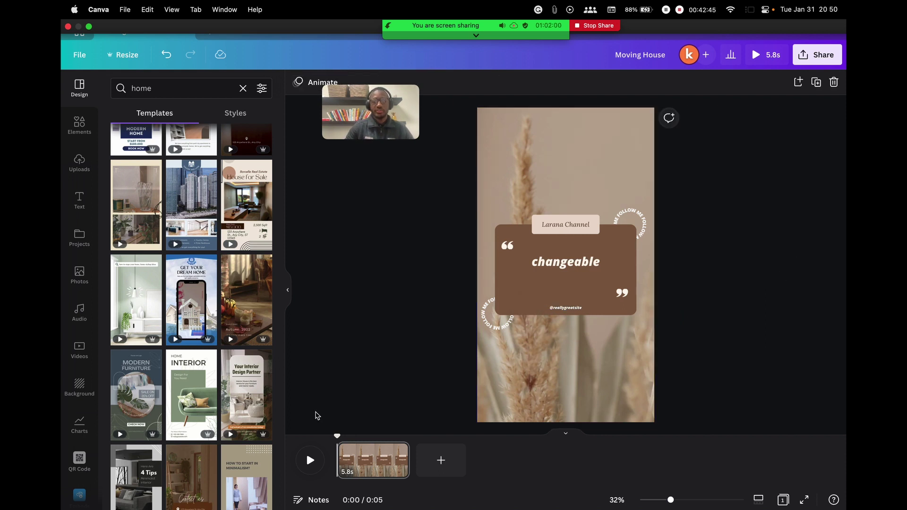
left_click(184, 378)
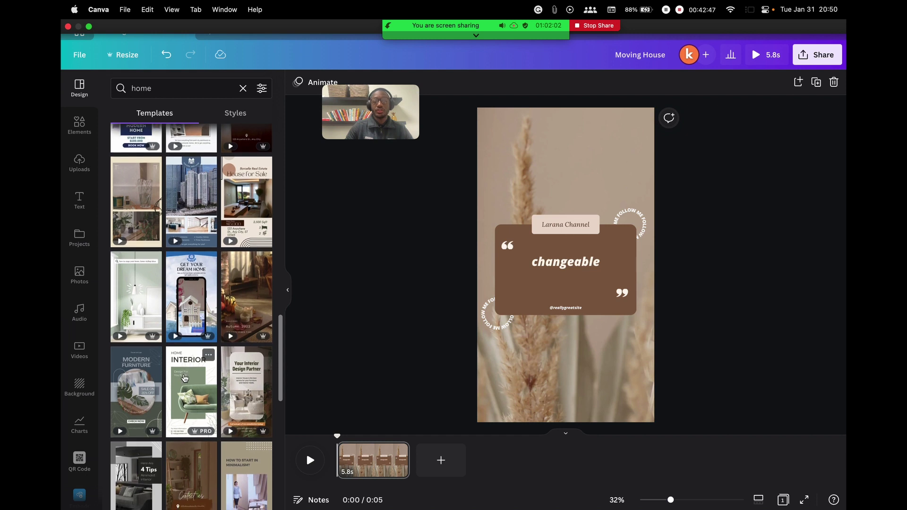
Replace the current page with the green-sofa HOME INTERIOR template, 'Design For You Need'
left_click(412, 305)
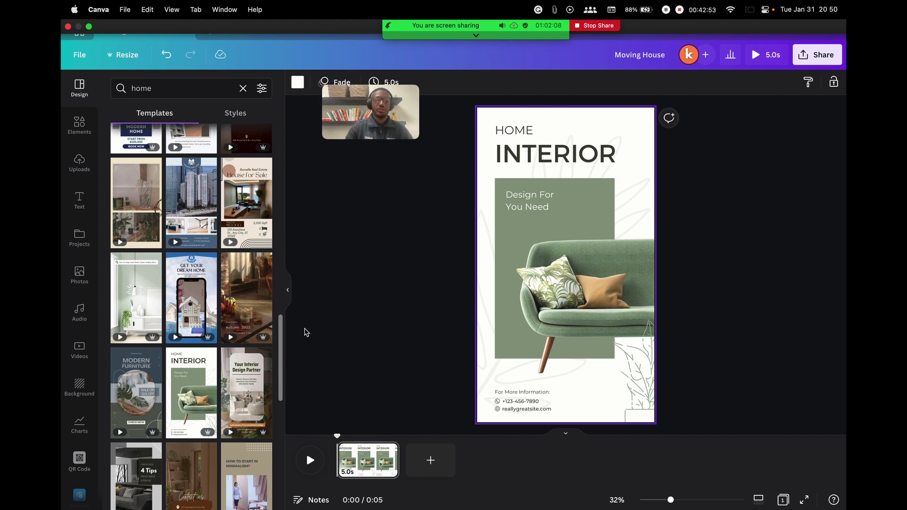
scroll(198, 163, "up", 10)
scroll(198, 163, "up", 5)
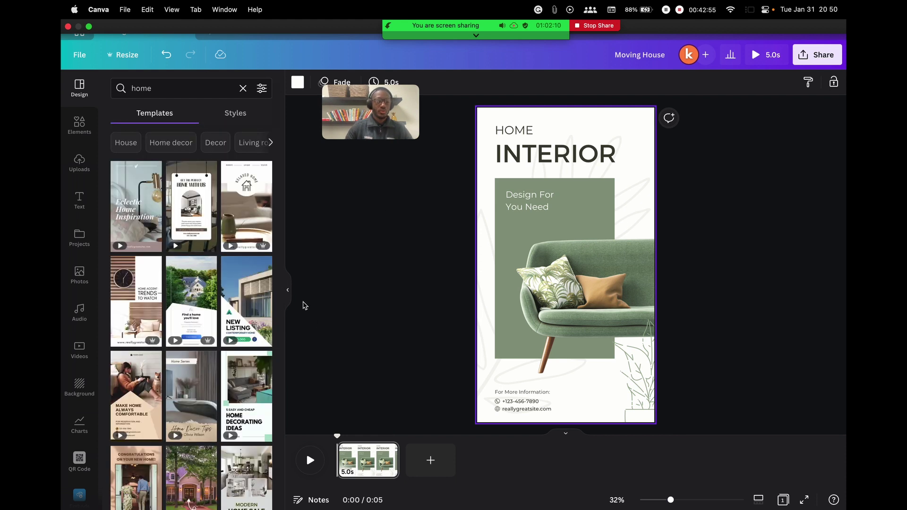
scroll(82, 255, "down", 4)
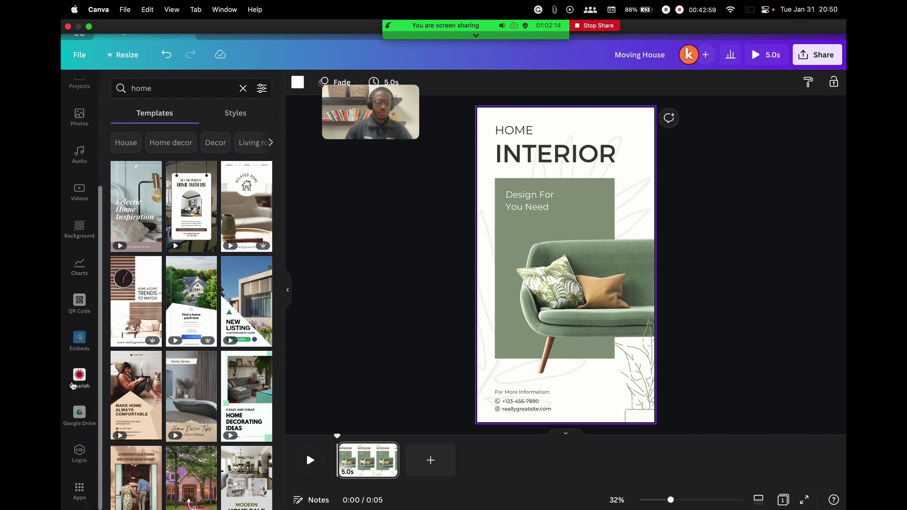
scroll(116, 399, "down", 3)
scroll(116, 399, "down", 2)
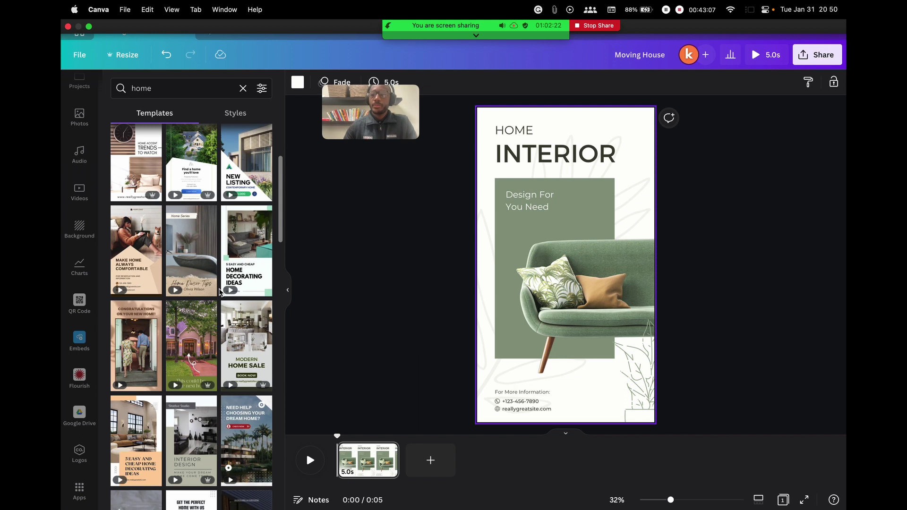
left_click(414, 188)
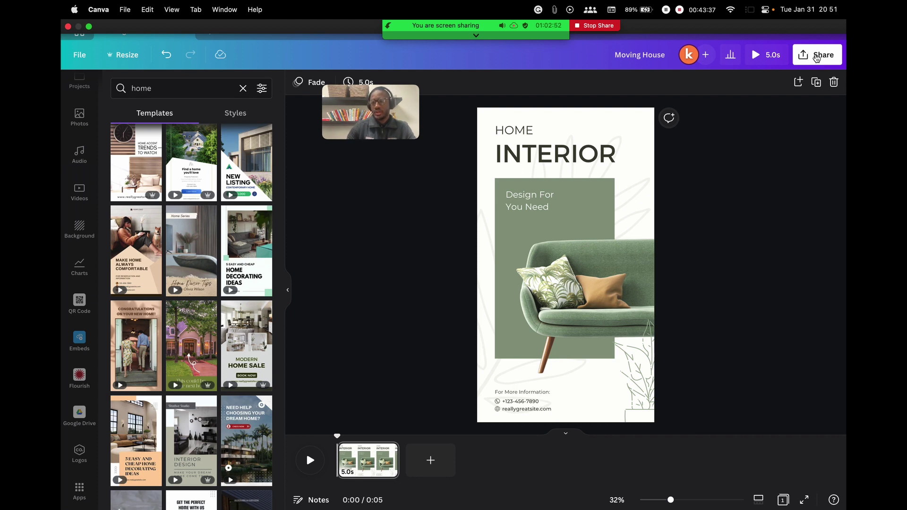
left_click(818, 56)
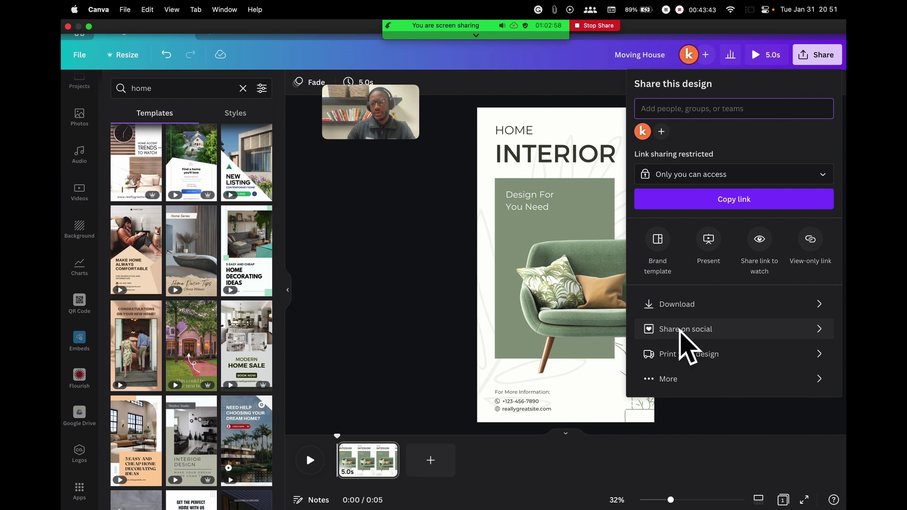
Try sharing to Instagram by posting from the mobile app, then back out
left_click(703, 334)
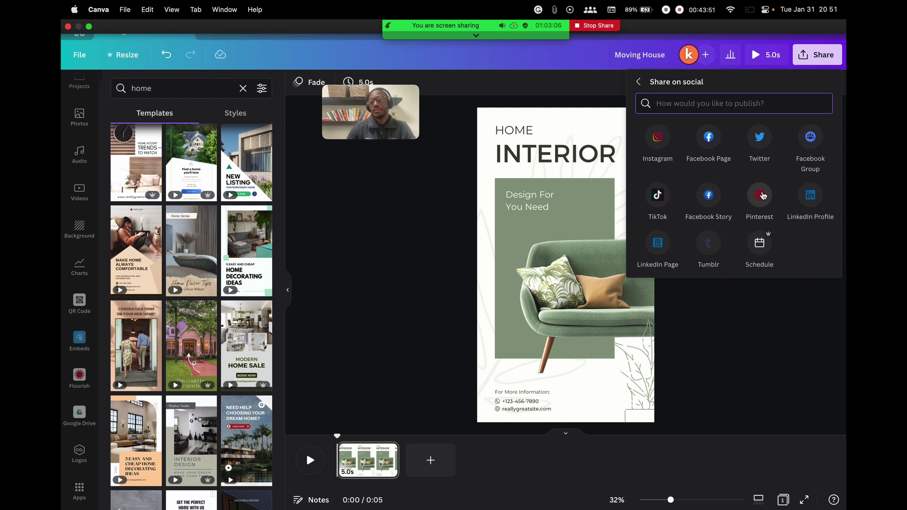
left_click(659, 138)
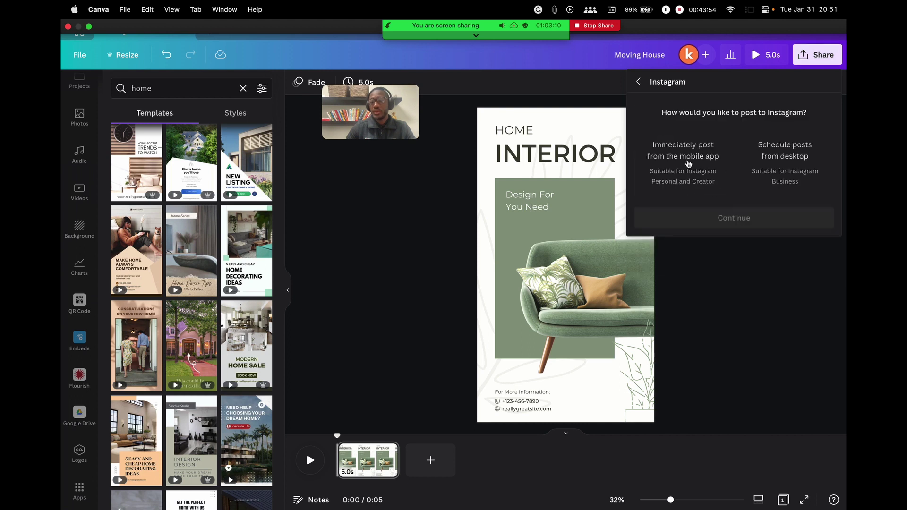
left_click(691, 160)
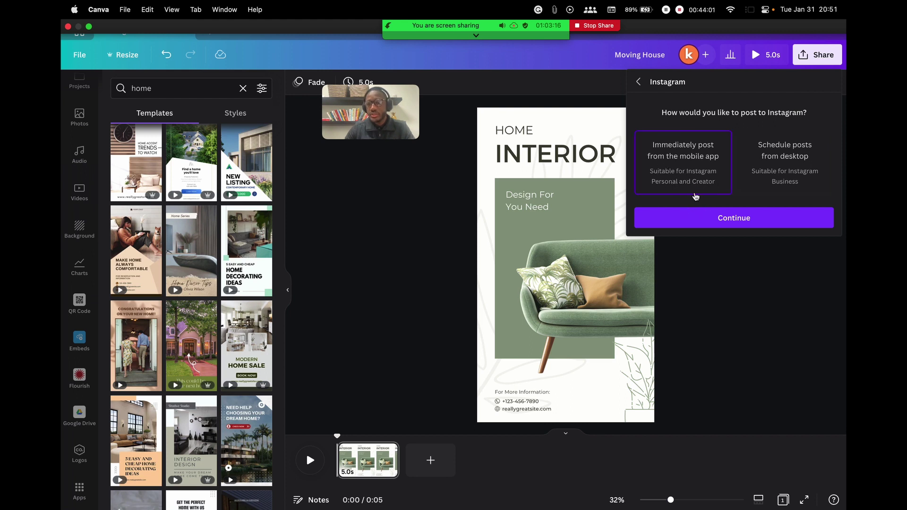
left_click(723, 218)
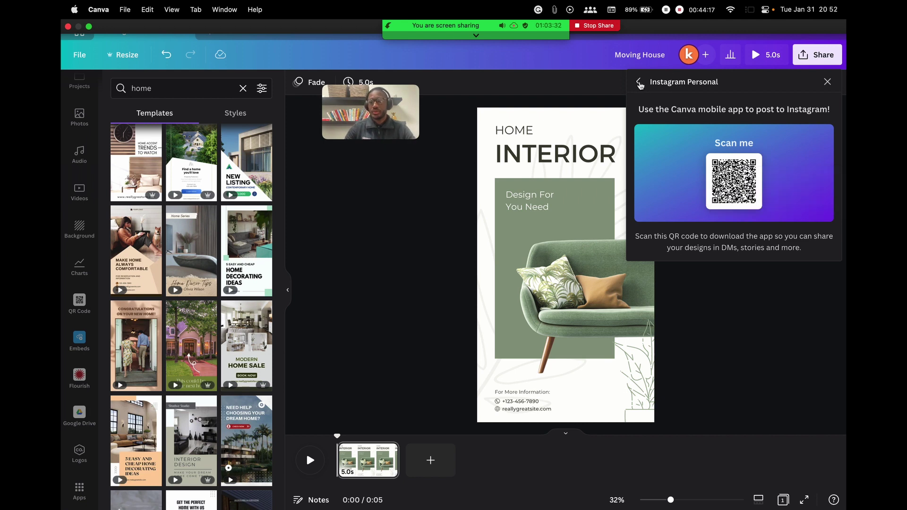
left_click(639, 82)
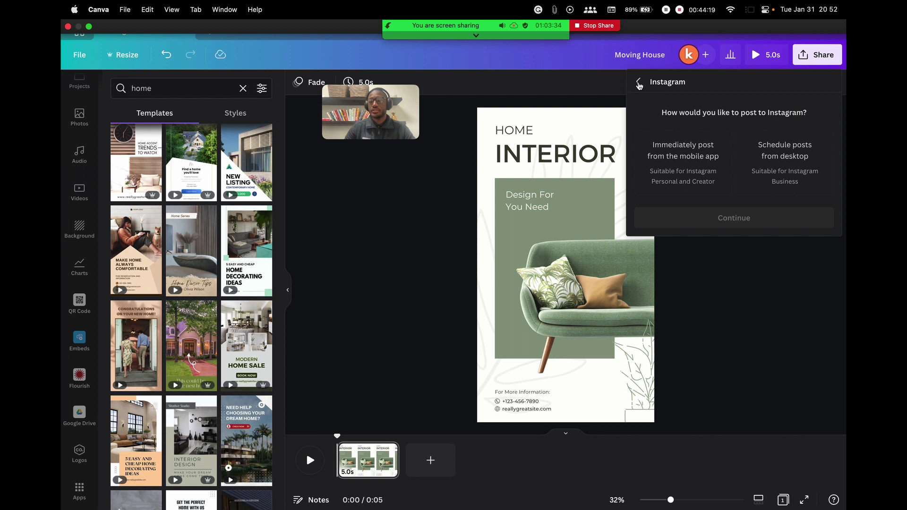
left_click(640, 85)
Browse the social platforms list, return to the main share options and close the panel
left_click(701, 337)
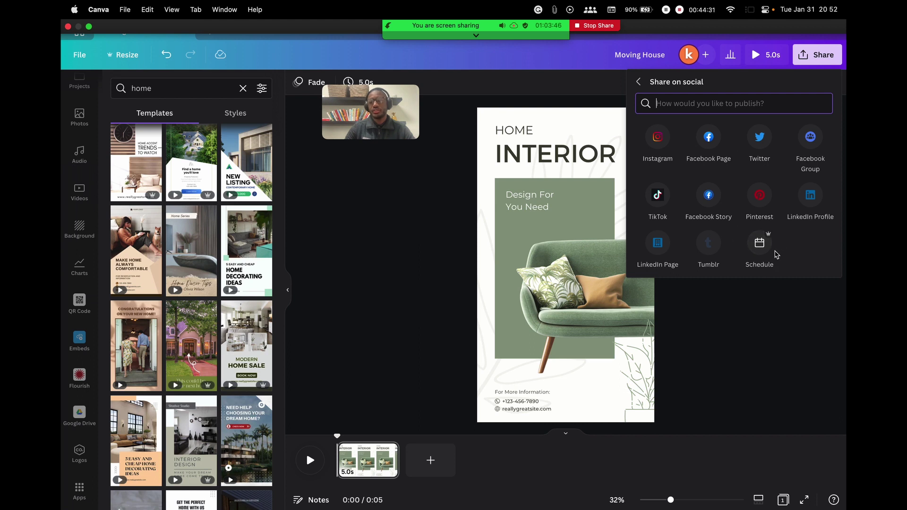
left_click(801, 246)
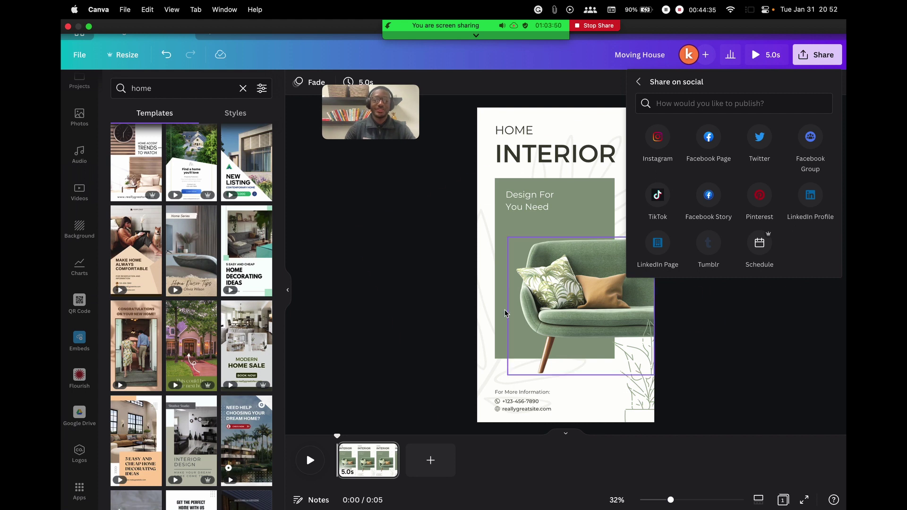
left_click(641, 82)
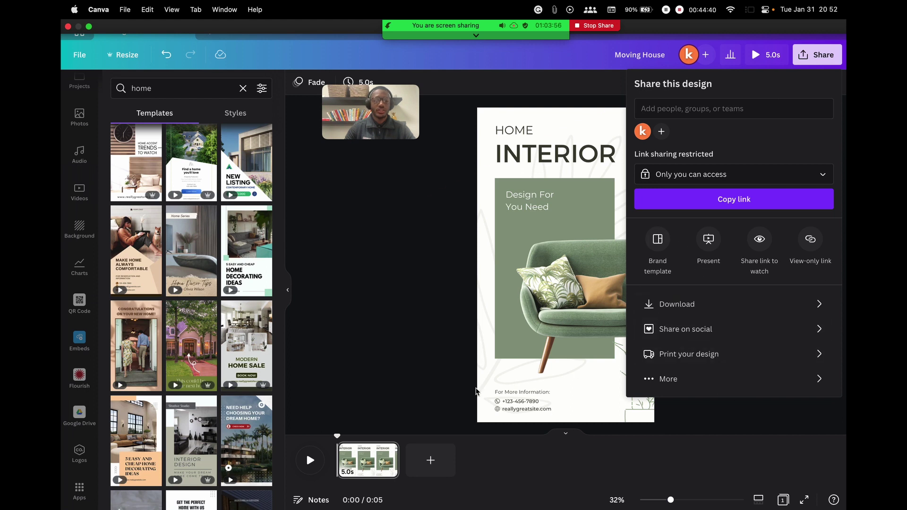
left_click(321, 290)
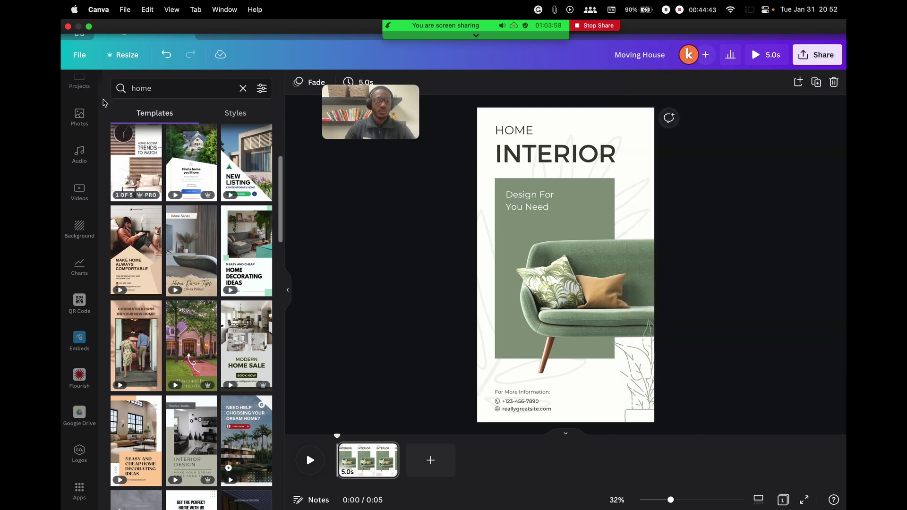
Clear 'home' from the template search box
scroll(142, 189, "up", 5)
scroll(77, 156, "up", 5)
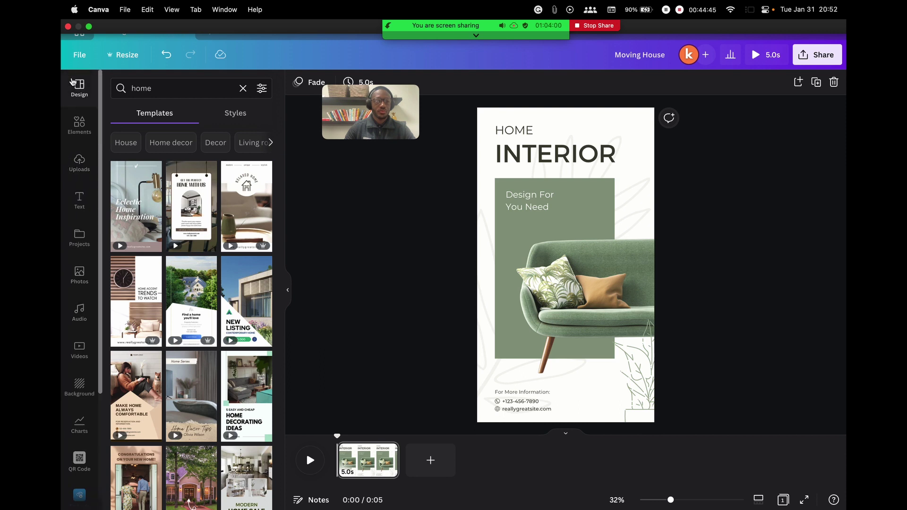
left_click(242, 90)
scroll(214, 204, "down", 2)
scroll(213, 204, "up", 2)
Check the meeting participants window, close it, and return to the Canva home page
mouse_move(529, 26)
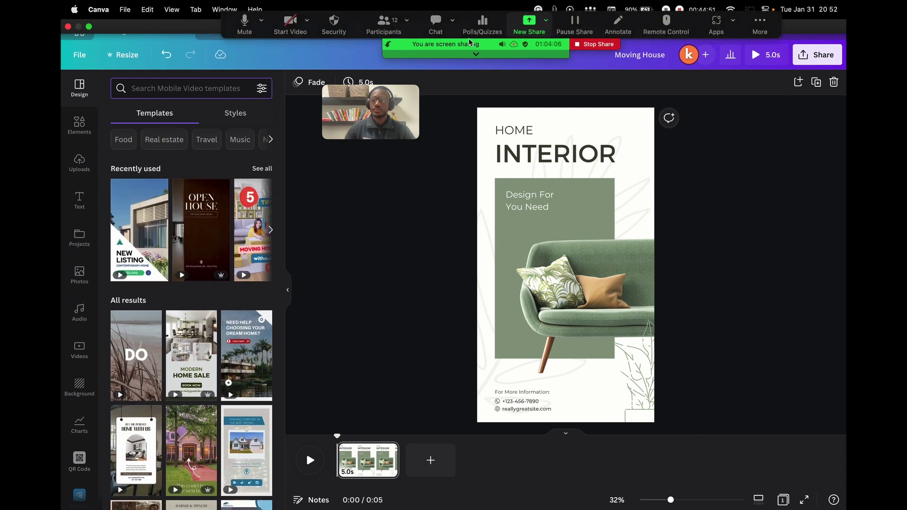
left_click(383, 33)
left_click_drag(486, 109, 603, 121)
scroll(543, 226, "down", 5)
scroll(543, 226, "up", 5)
left_click(438, 109)
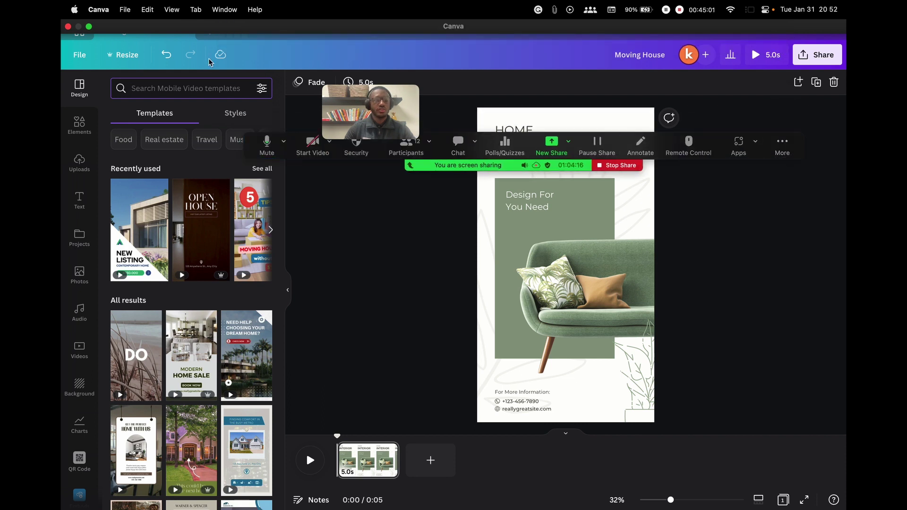
left_click(79, 31)
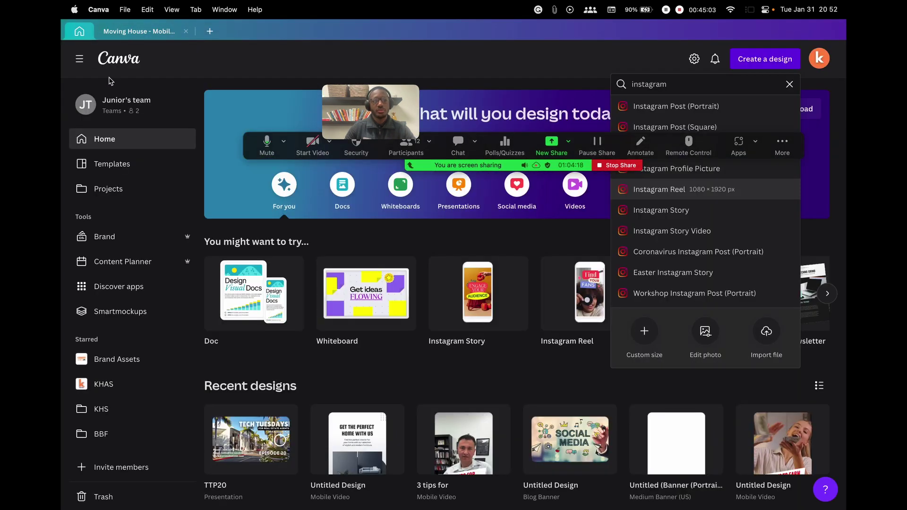
Clear the 'instagram' search and create a blank 8.5 × 11 in portrait flyer
left_click(789, 84)
left_click(546, 59)
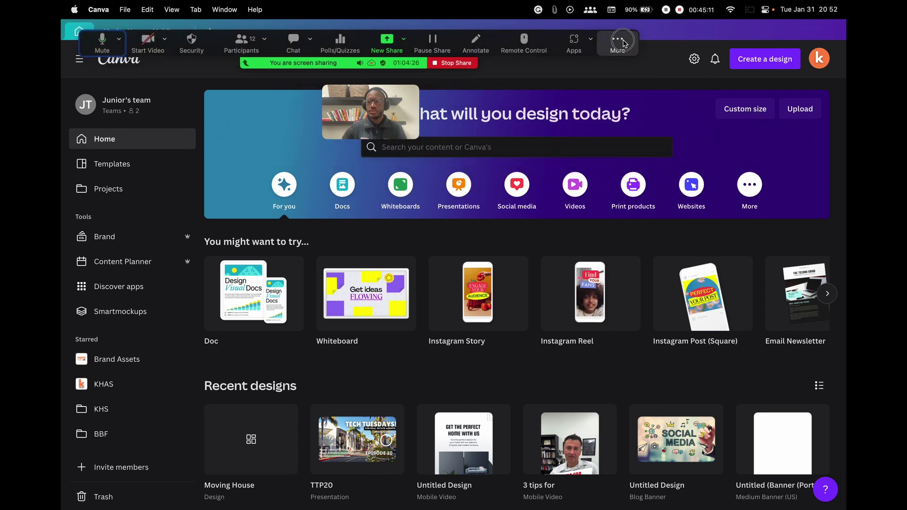
left_click(768, 64)
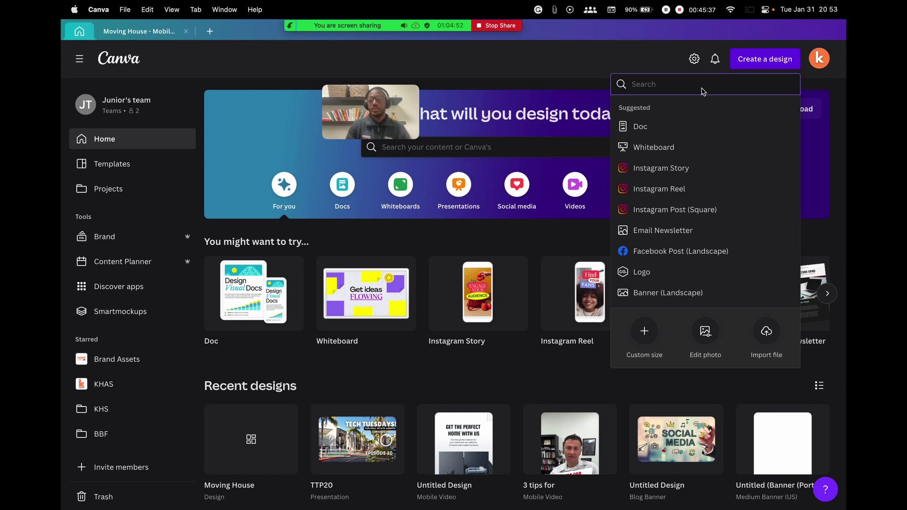
type("fl")
key("BackSpace")
key("BackSpace")
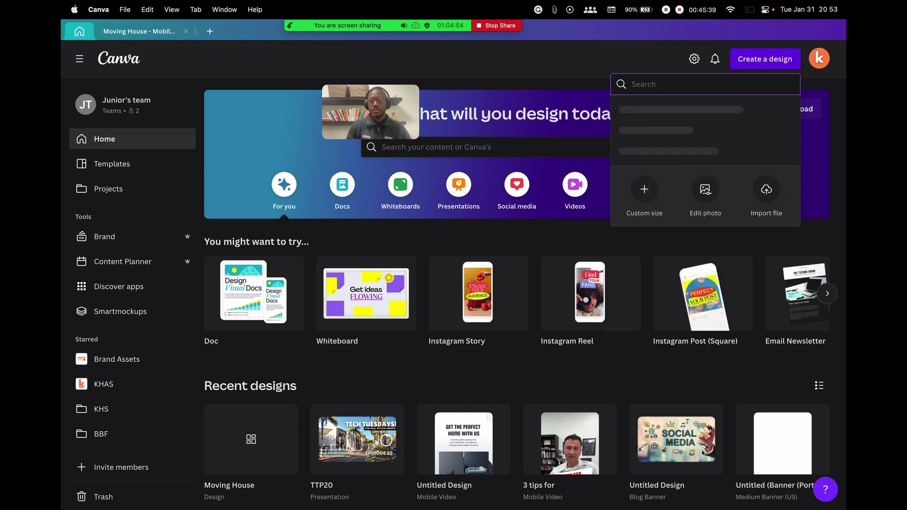
type("fl")
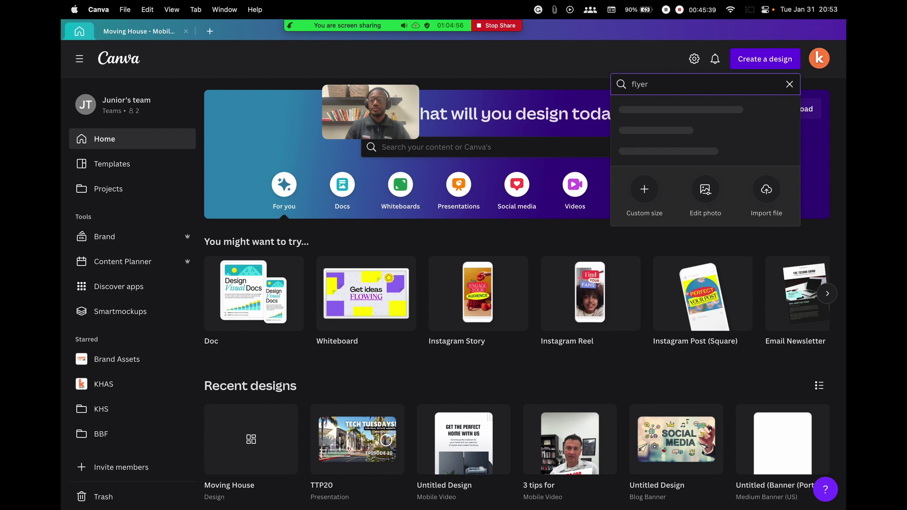
type("yer")
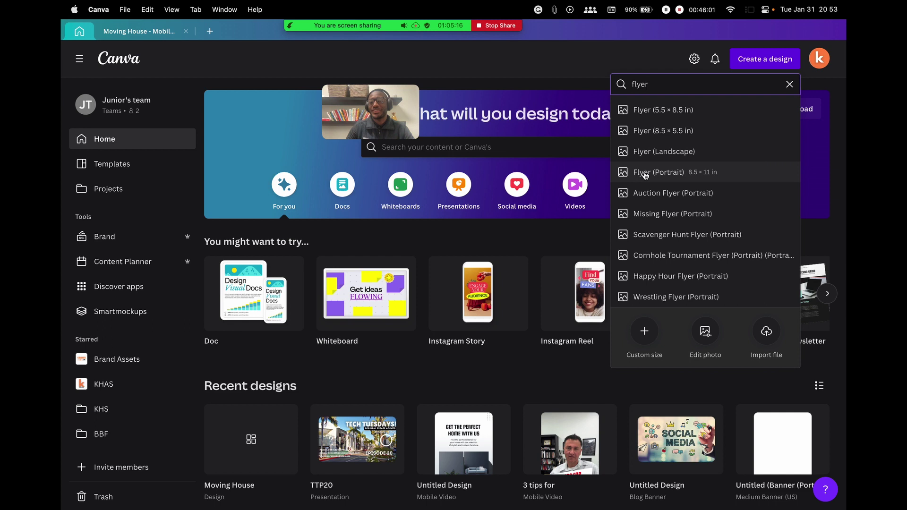
left_click(647, 173)
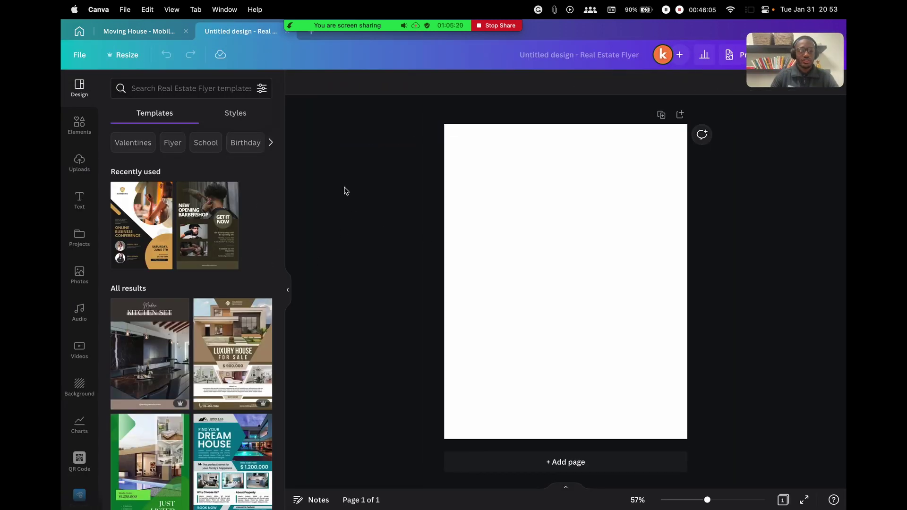
Apply the green JUST LISTED real estate template with the $1,250,000 price to the flyer
scroll(181, 320, "down", 5)
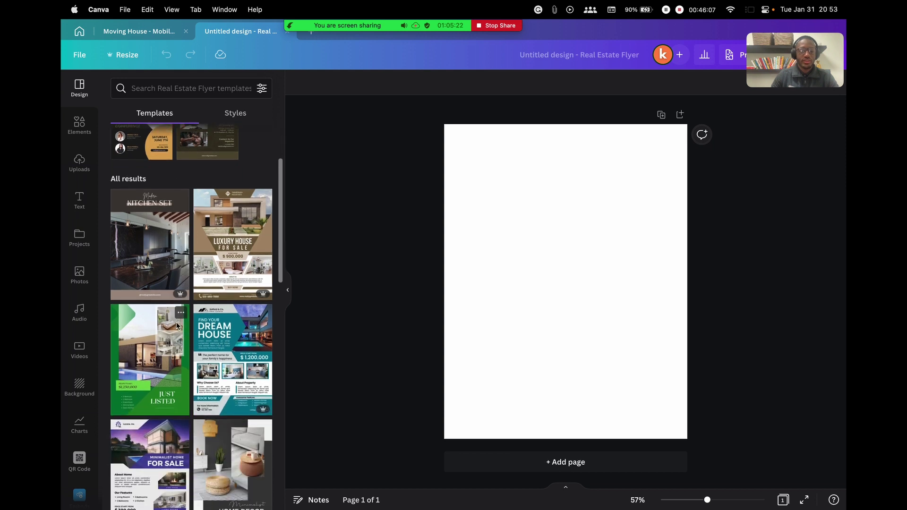
scroll(222, 293, "down", 3)
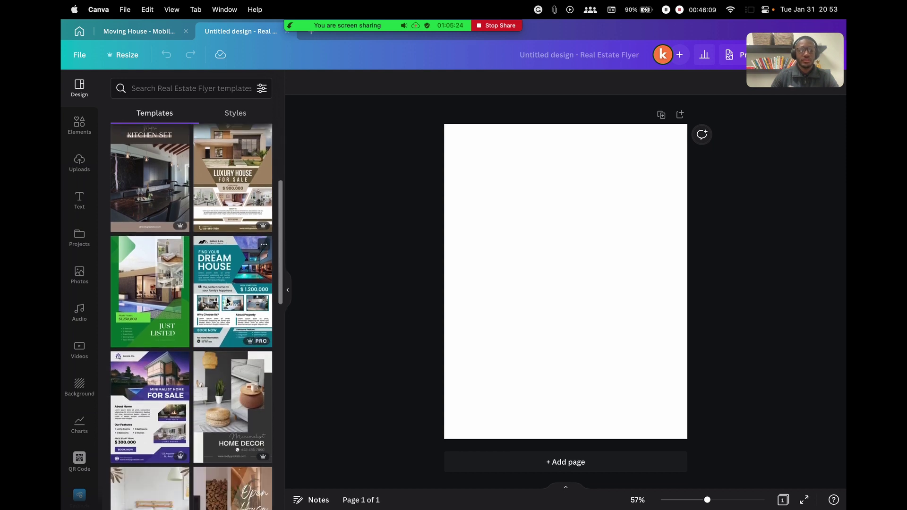
scroll(227, 301, "up", 1)
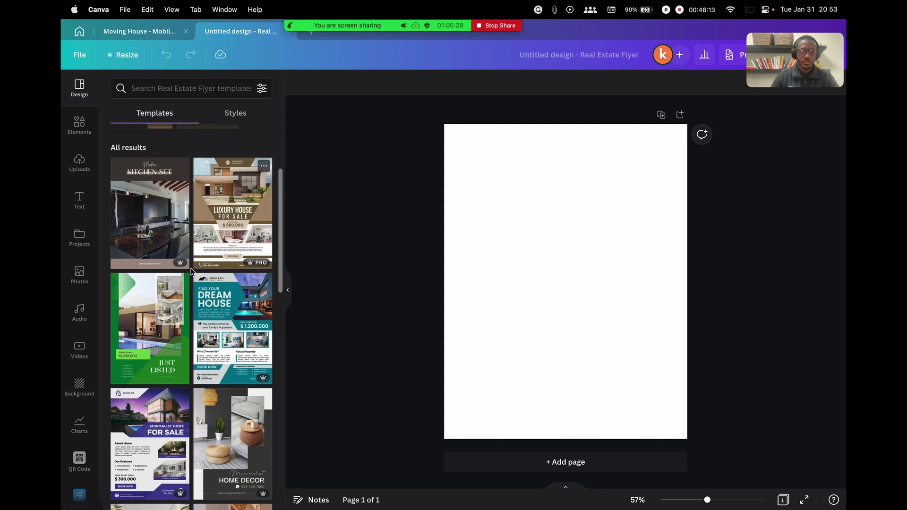
scroll(198, 321, "down", 3)
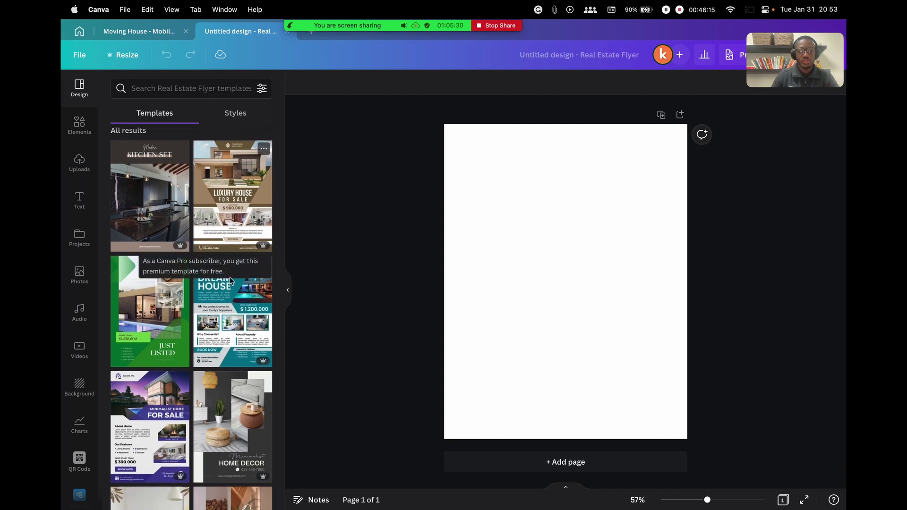
scroll(155, 326, "down", 2)
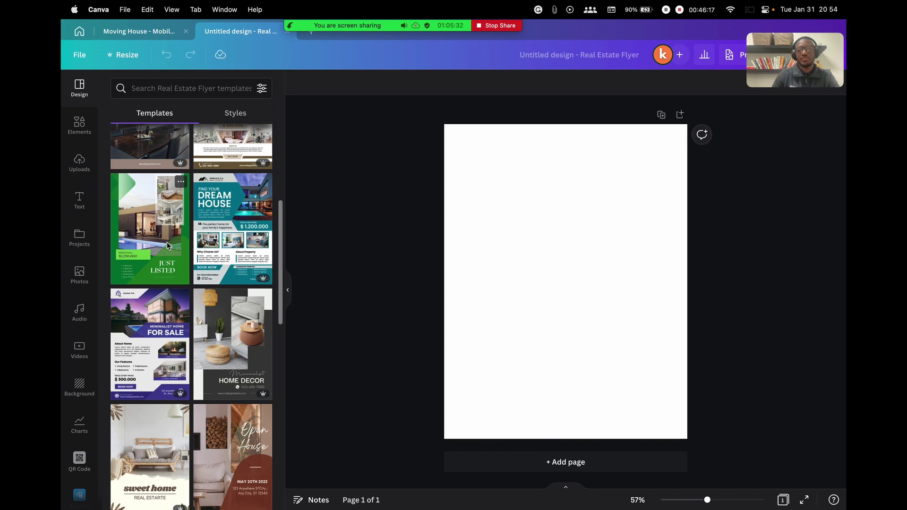
left_click(153, 233)
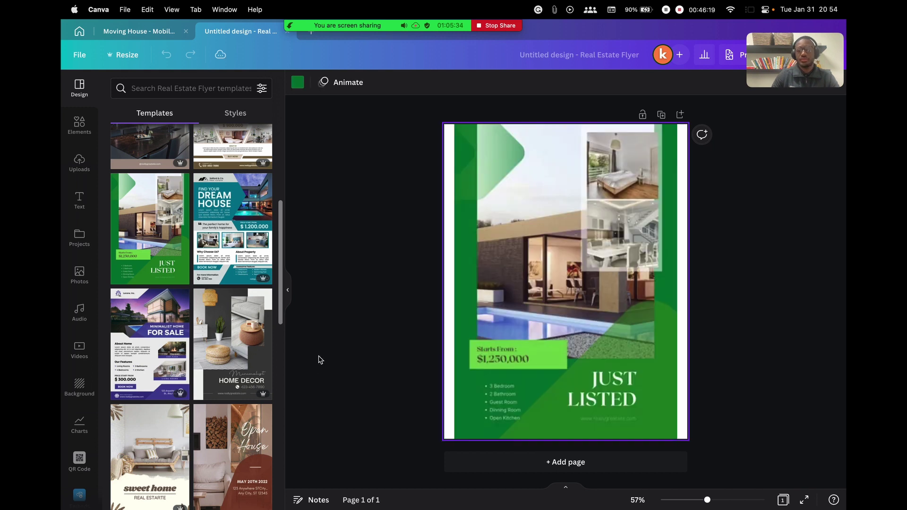
left_click(334, 255)
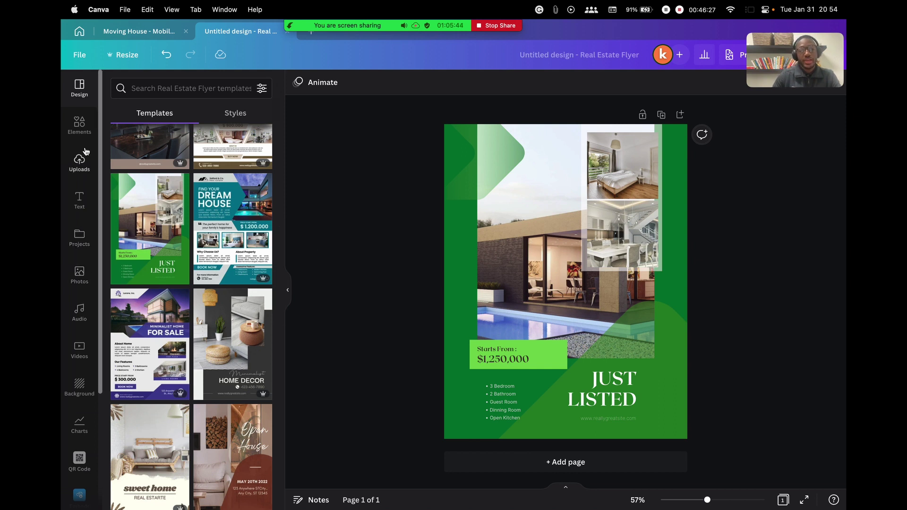
left_click(78, 163)
scroll(232, 318, "down", 5)
scroll(232, 317, "down", 10)
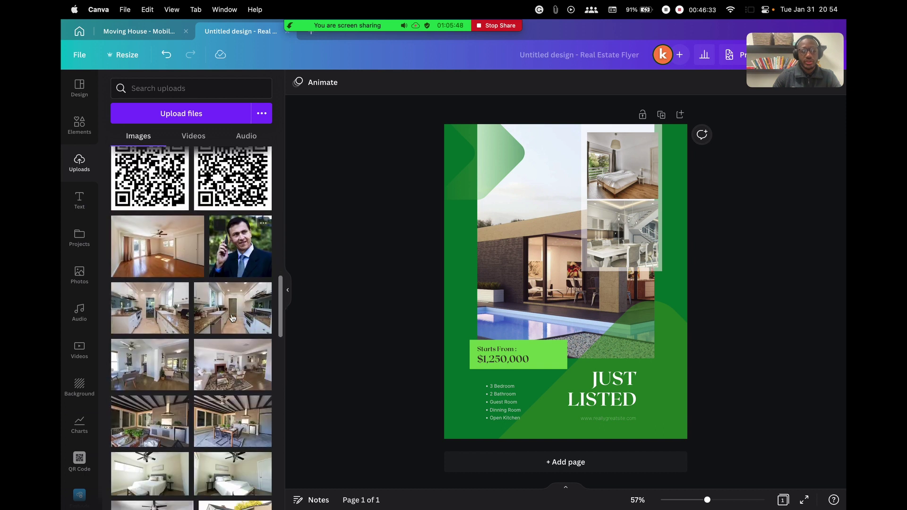
scroll(222, 263, "up", 2)
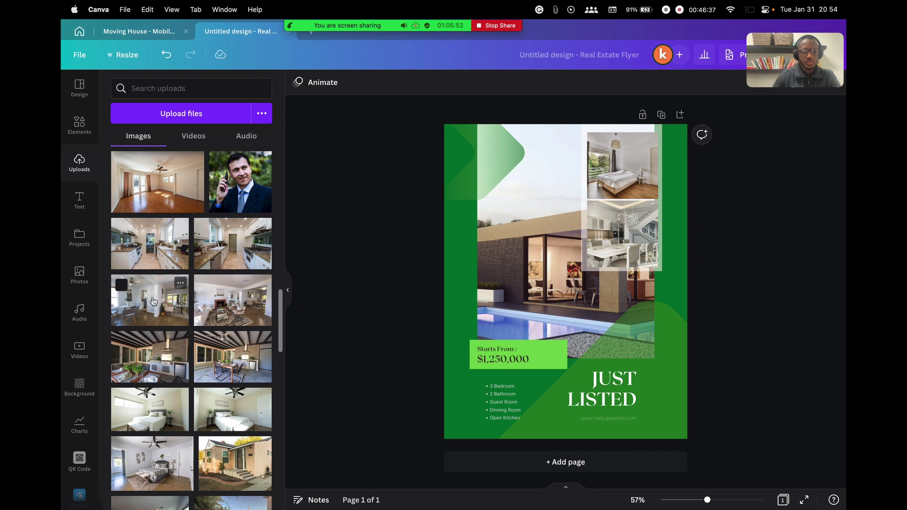
scroll(153, 301, "down", 2)
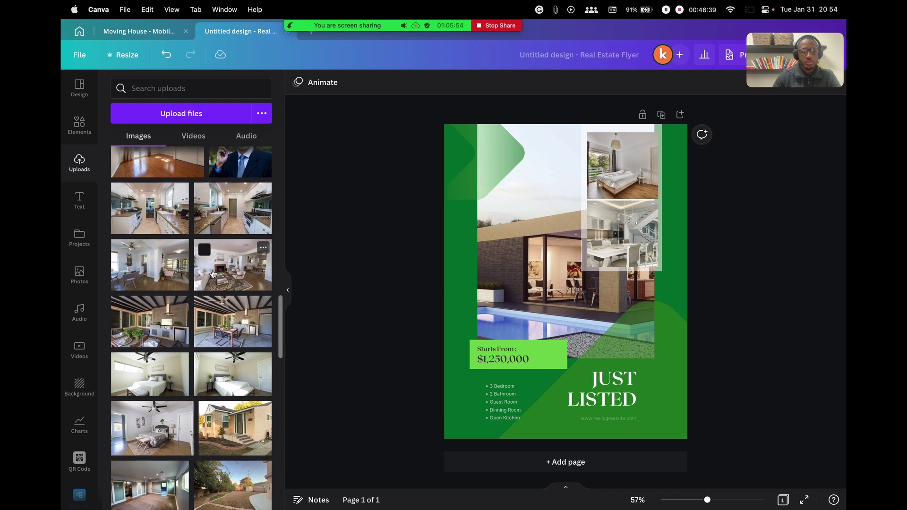
scroll(237, 276, "down", 1)
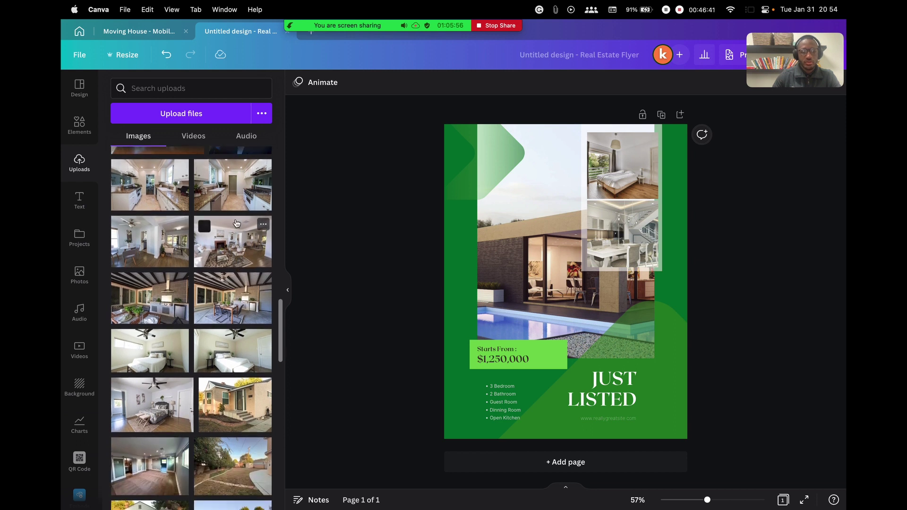
left_click_drag(221, 248, 496, 232)
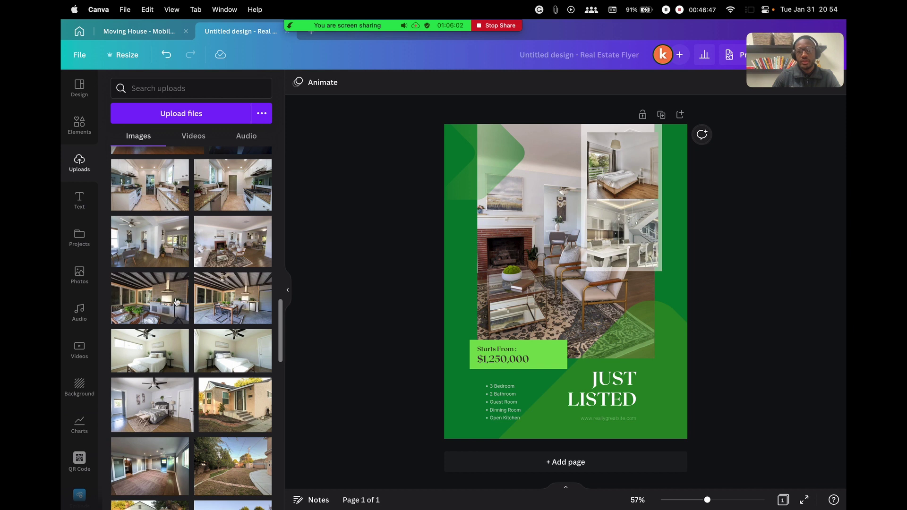
left_click_drag(150, 355, 622, 192)
scroll(213, 345, "down", 2)
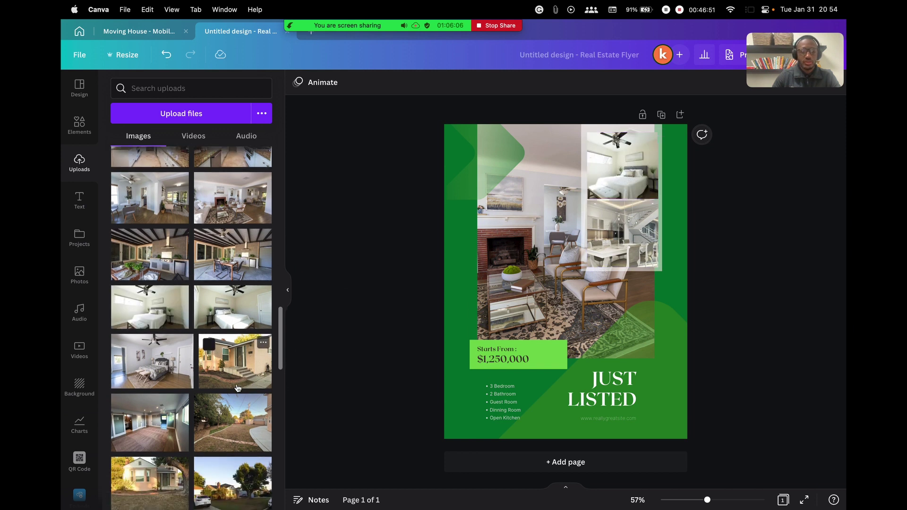
scroll(235, 344, "up", 4)
scroll(234, 344, "up", 3)
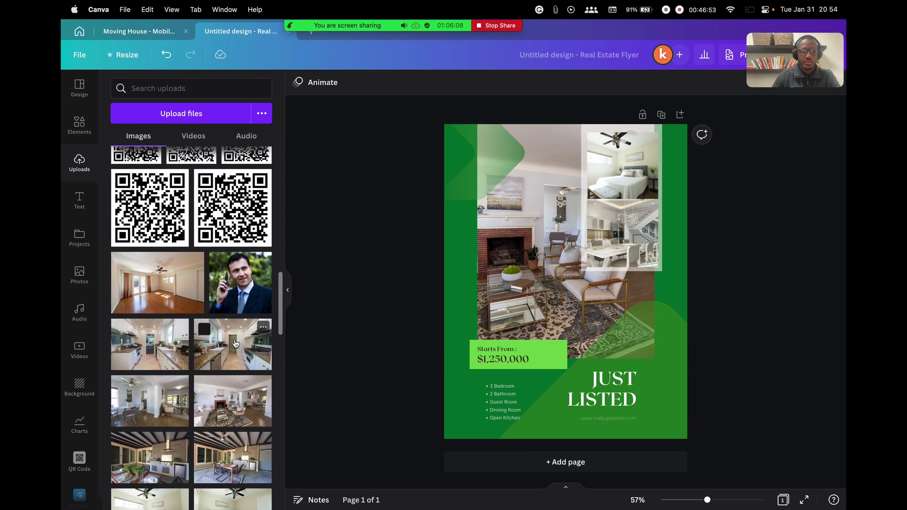
left_click_drag(166, 342, 623, 251)
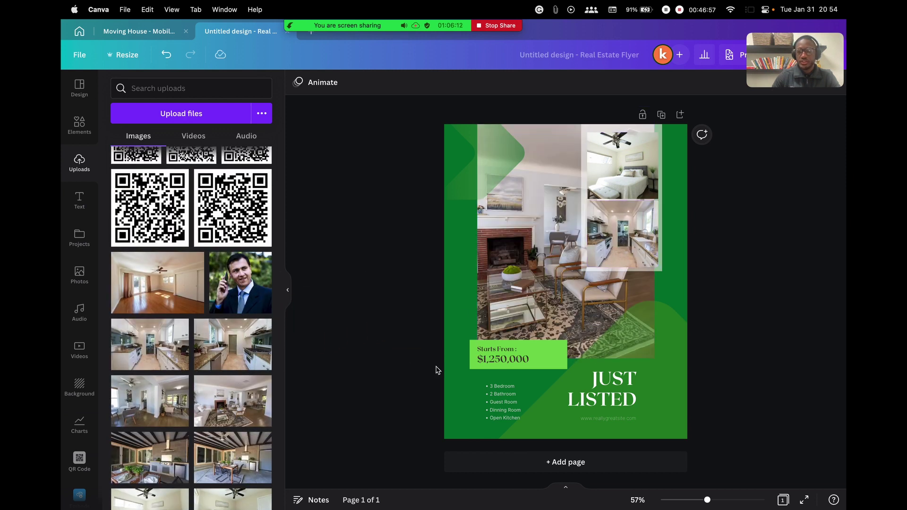
double_click(505, 359)
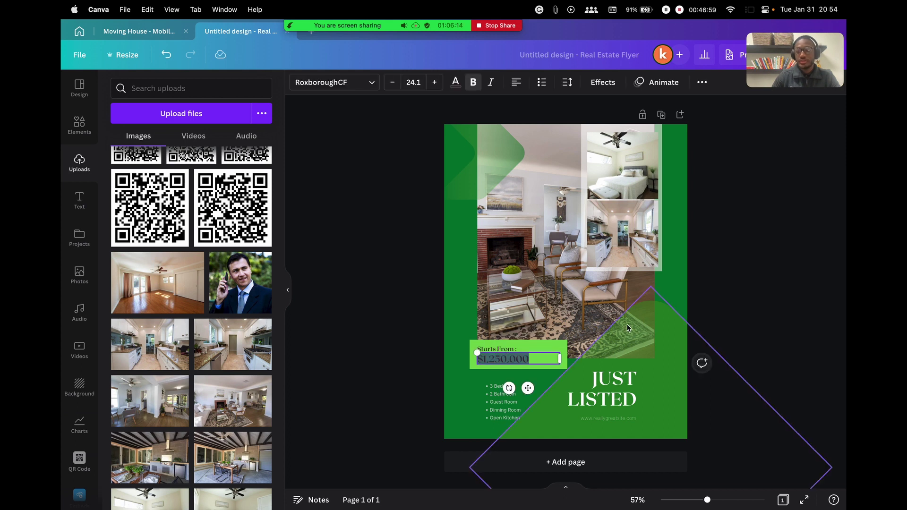
left_click(530, 413)
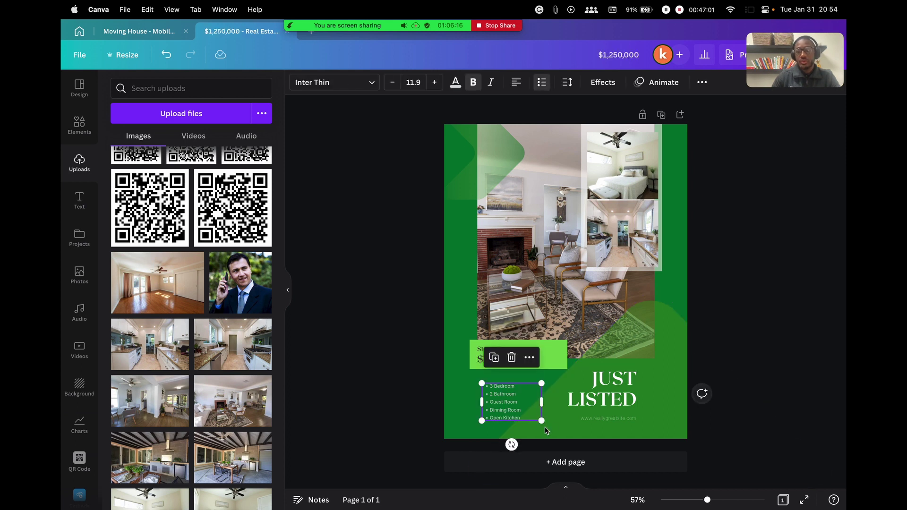
double_click(488, 390)
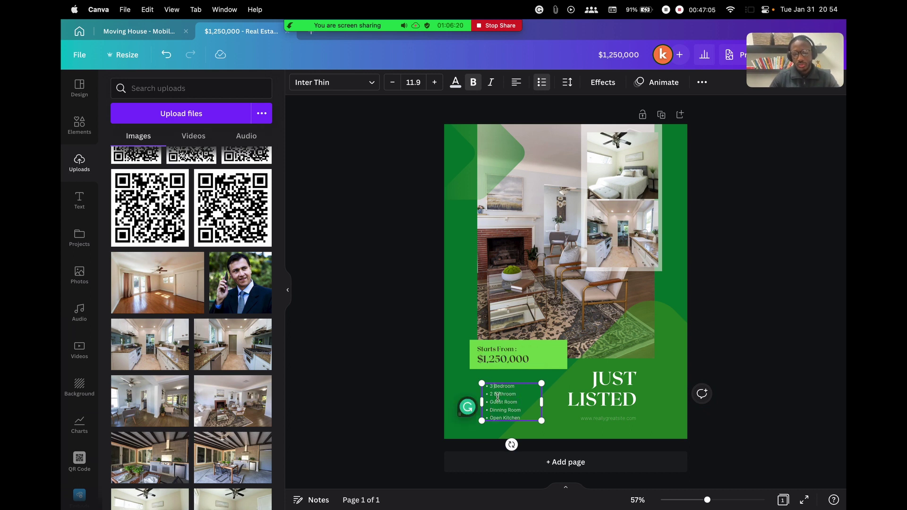
left_click_drag(510, 410, 524, 393)
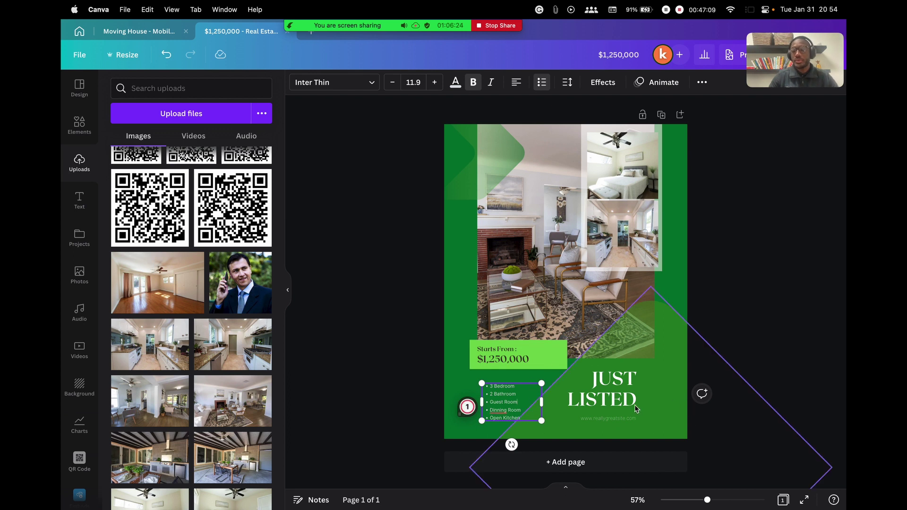
left_click(600, 401)
double_click(610, 419)
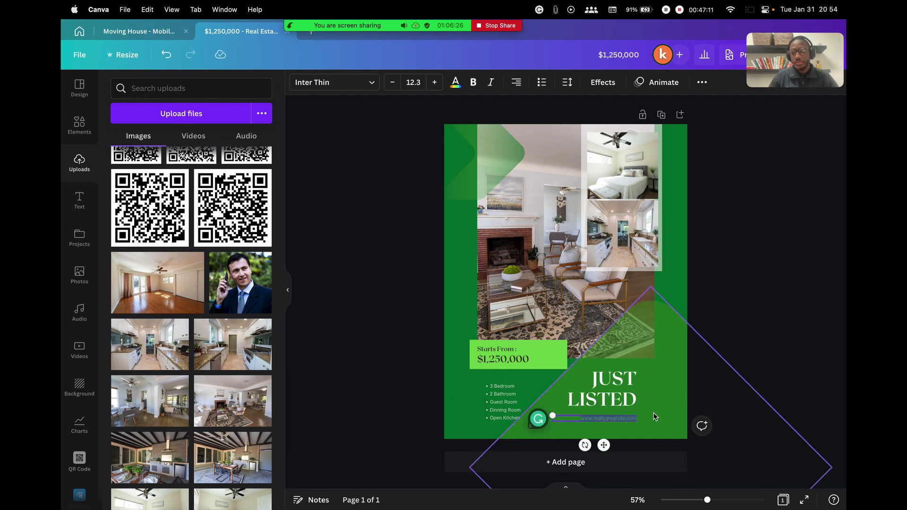
left_click(749, 261)
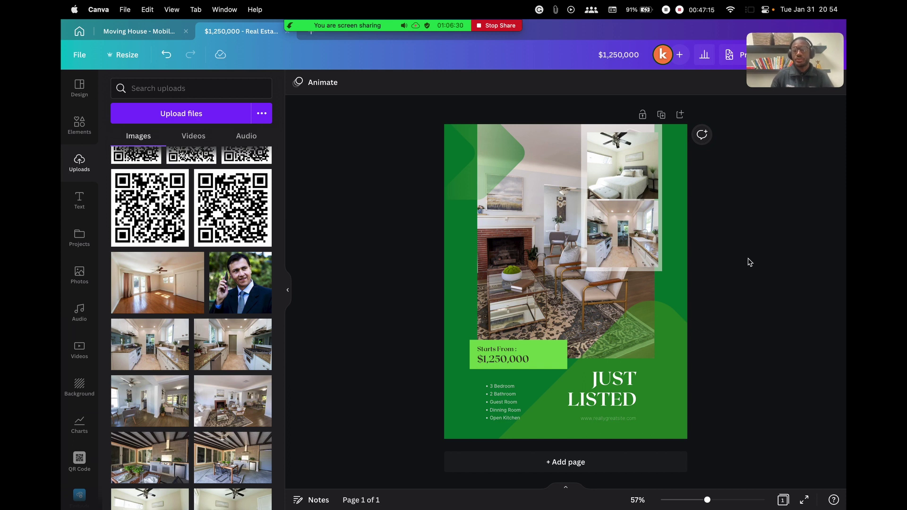
left_click_drag(798, 50, 795, 143)
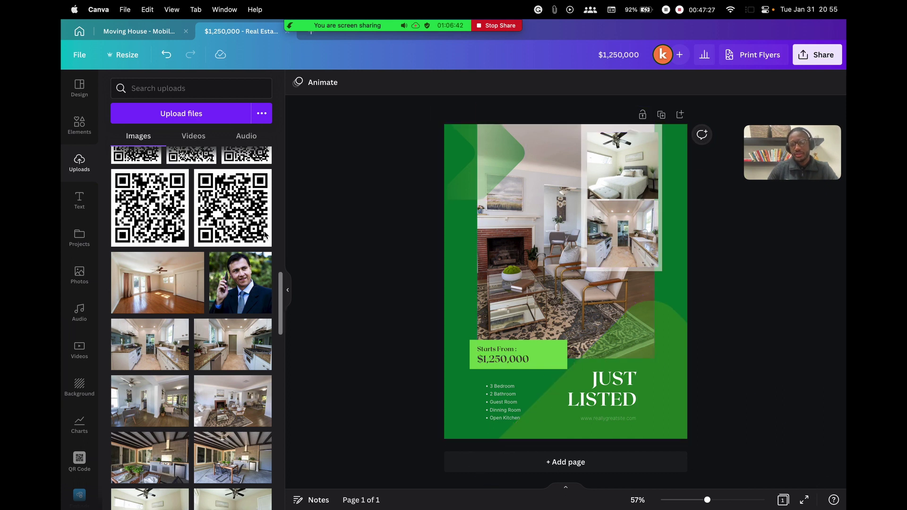
Add a body text box to the flyer from the Text panel
left_click(81, 94)
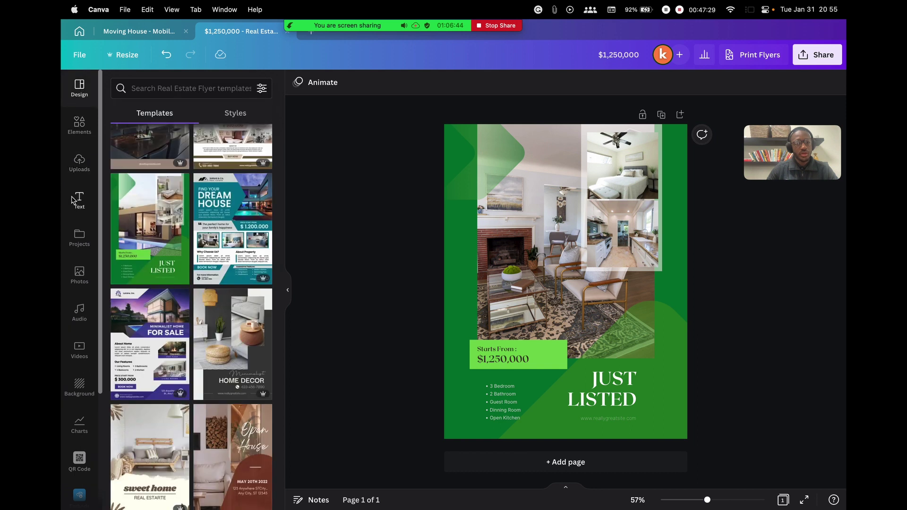
left_click(79, 201)
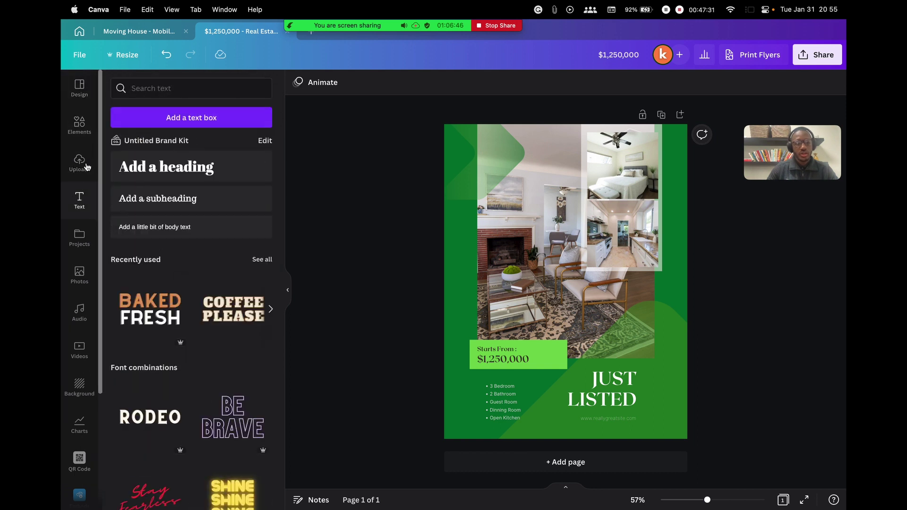
scroll(188, 261, "down", 10)
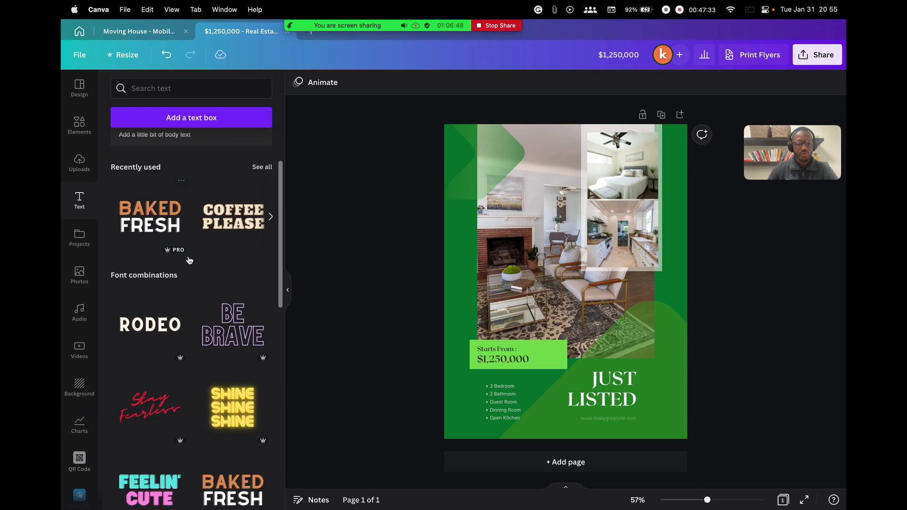
scroll(188, 261, "up", 10)
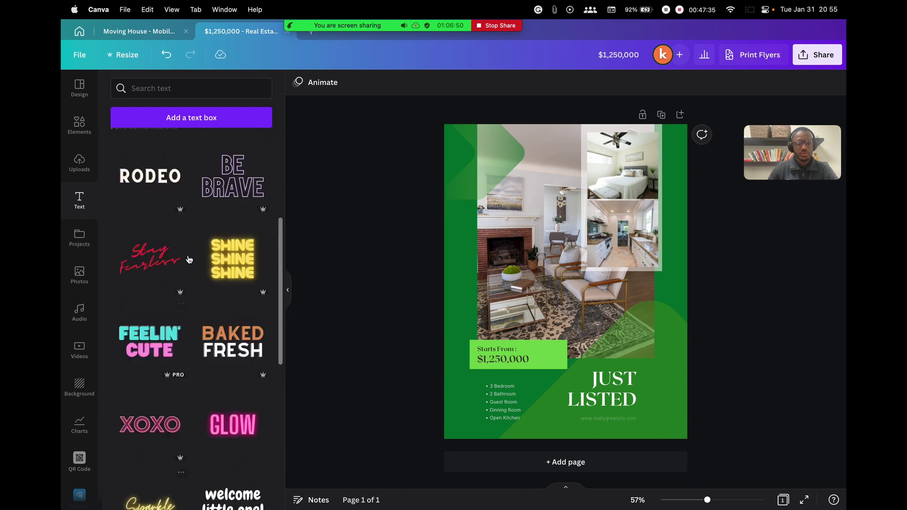
left_click_drag(155, 215, 623, 323)
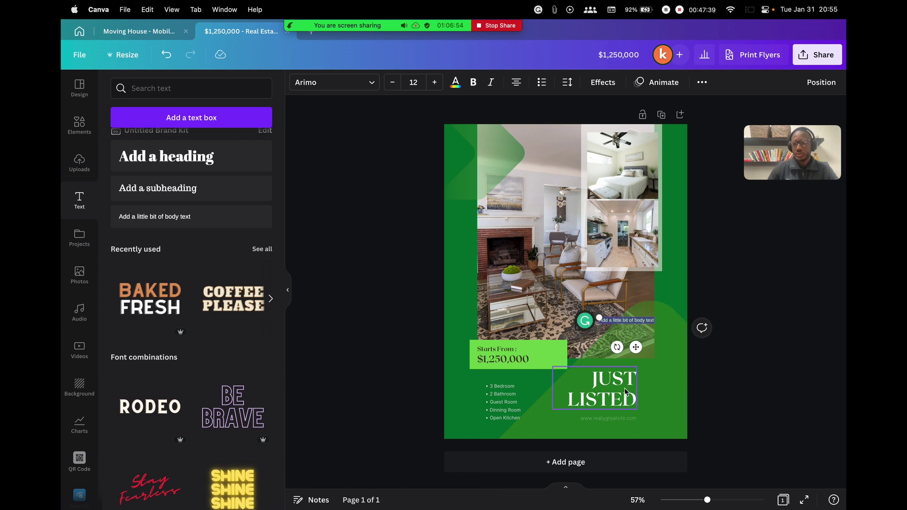
Move JUST LISTED and the website line up, then delete the extra text box
left_click_drag(613, 399, 600, 381)
left_click(601, 418)
left_click_drag(629, 319, 652, 408)
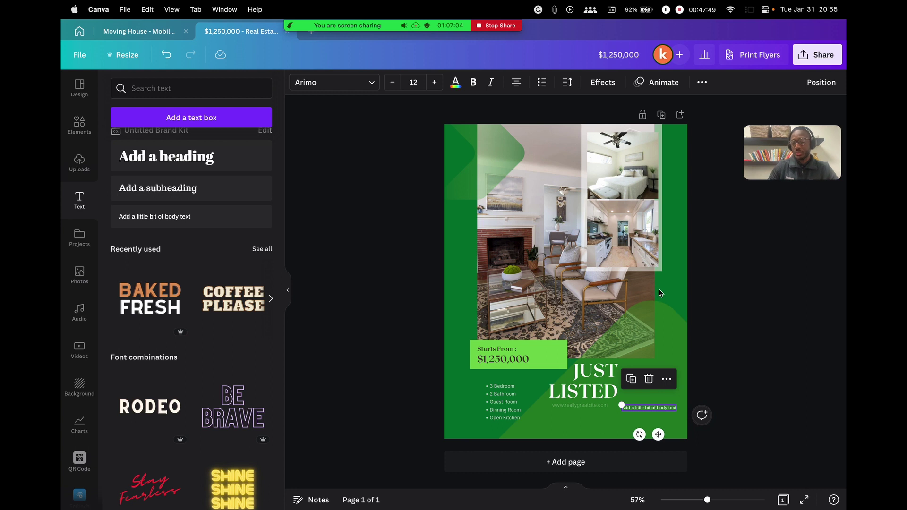
key("Delete")
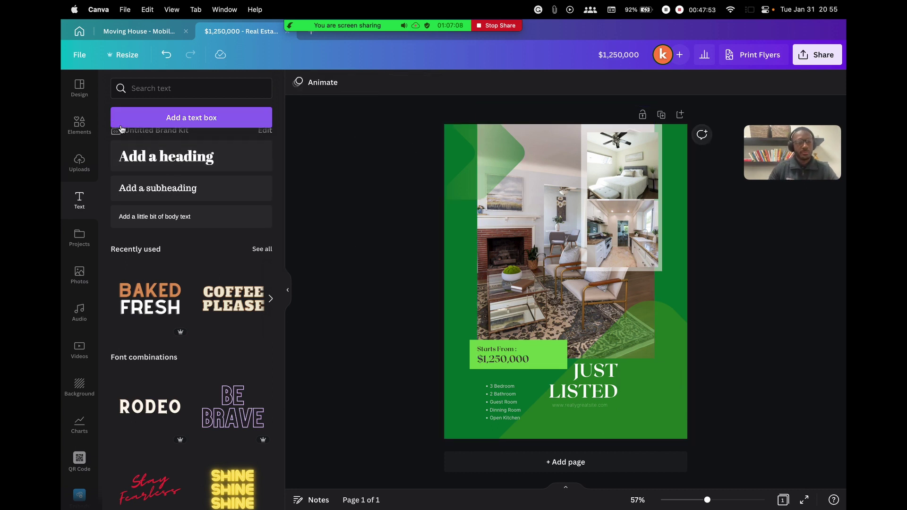
Search Elements for 'frame' and place a small wavy cloud frame beside LISTED
left_click(77, 126)
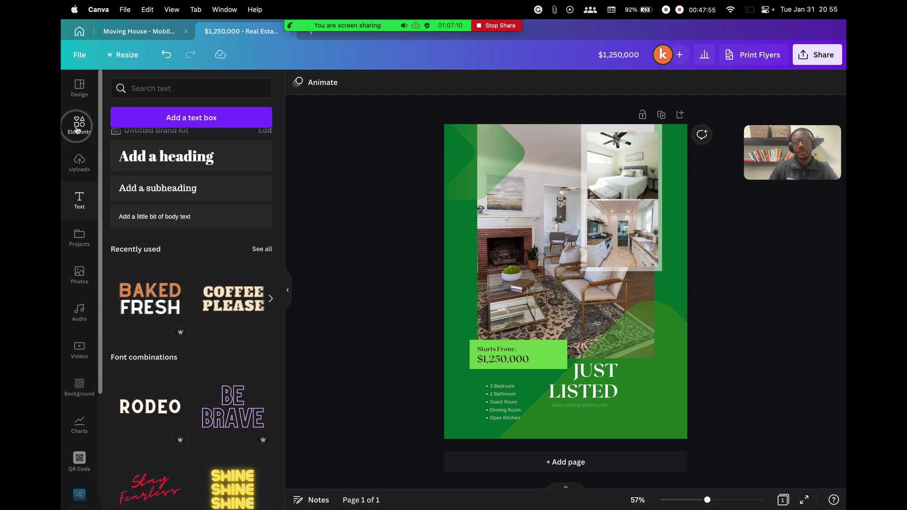
left_click(185, 87)
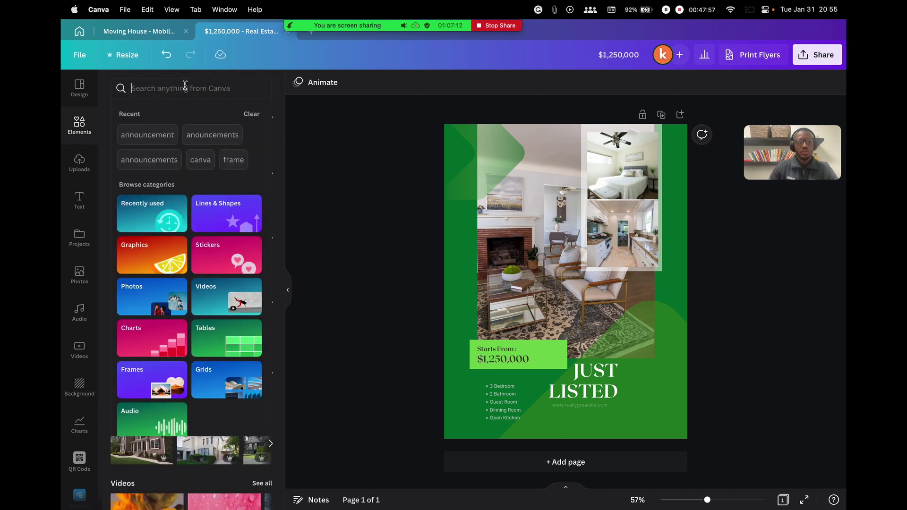
type("frame")
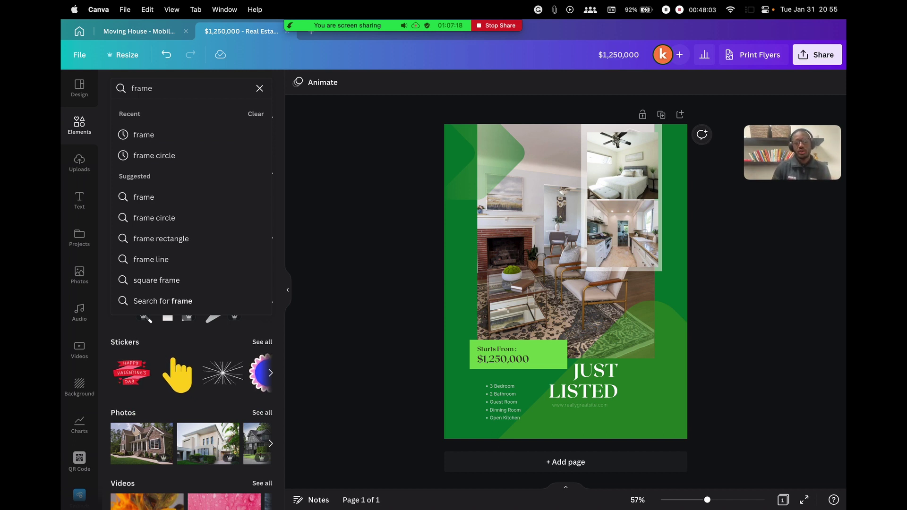
key("Return")
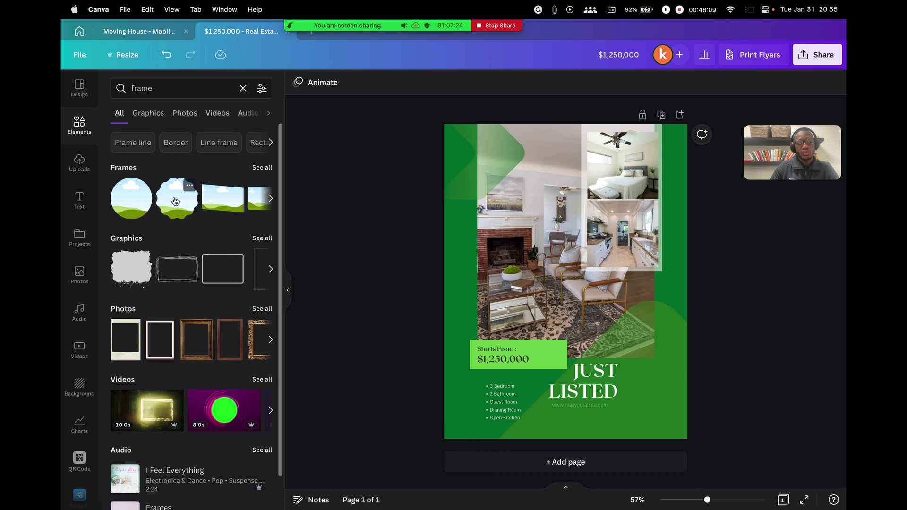
mouse_move(174, 201)
left_mouse_down()
mouse_move(426, 263)
mouse_move(664, 384)
mouse_move(665, 416)
mouse_move(666, 406)
left_mouse_up()
left_click_drag(729, 345, 662, 383)
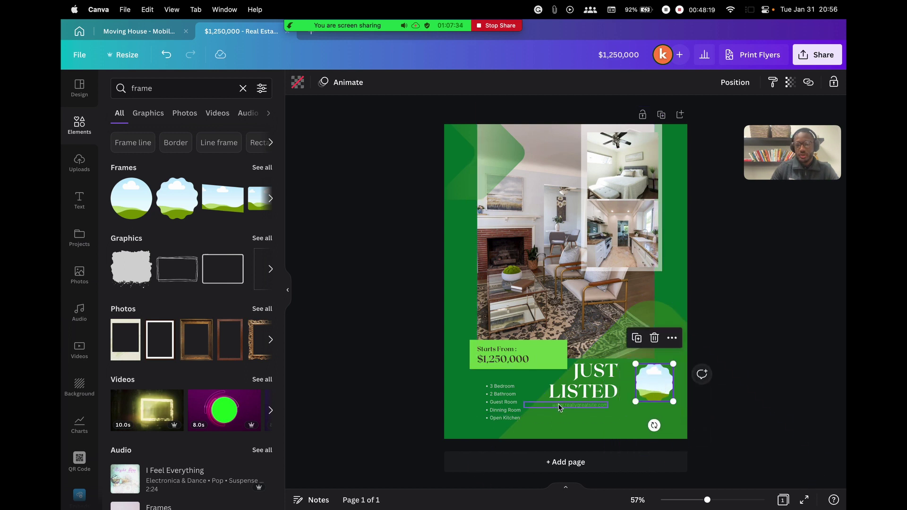
Delete the room bullet list and move a narrowed JUST LISTED heading to the lower left
left_click(590, 385)
left_click(502, 406)
key("Delete")
left_click_drag(598, 367, 513, 392)
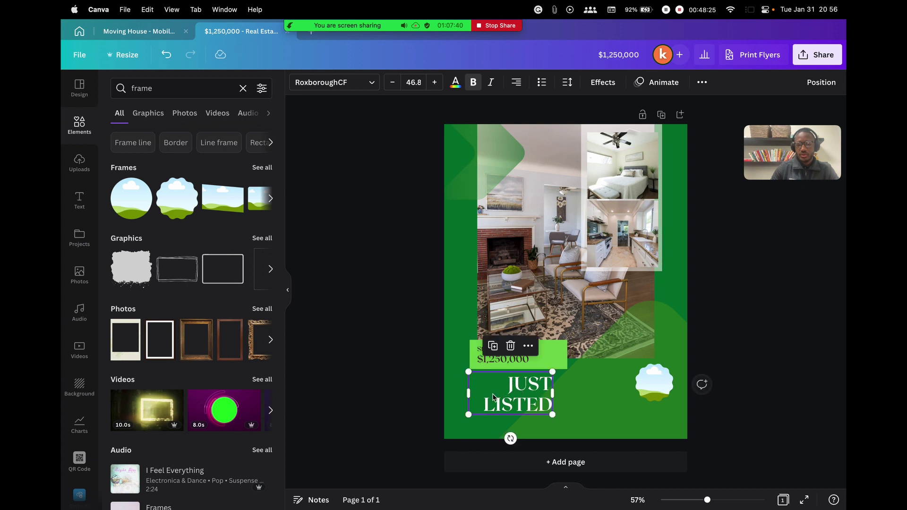
left_click(472, 394)
left_click_drag(469, 393, 517, 392)
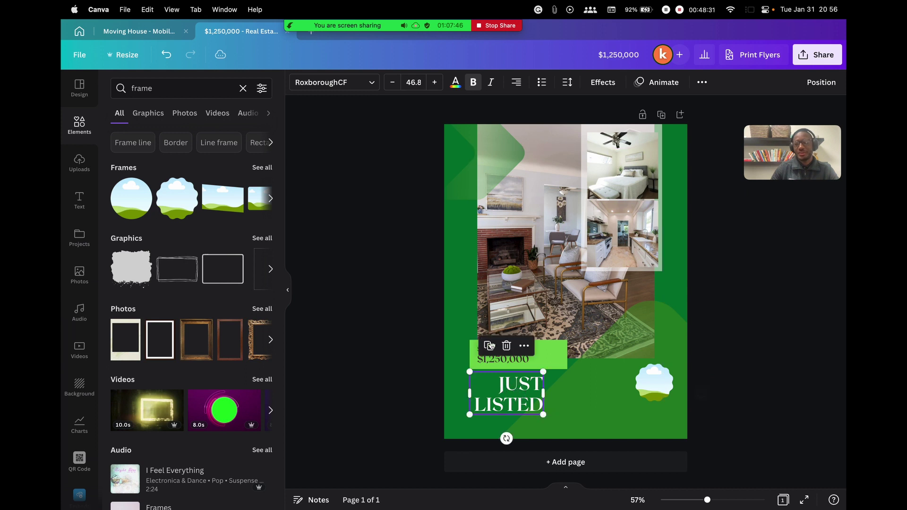
left_click(431, 305)
Position the cloud frame beside the price box
left_click_drag(647, 381, 583, 368)
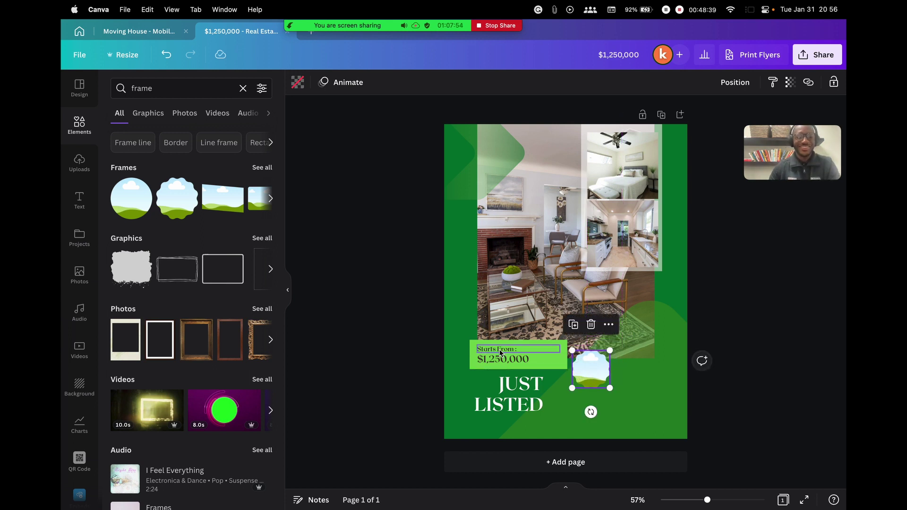
left_click_drag(588, 365, 584, 365)
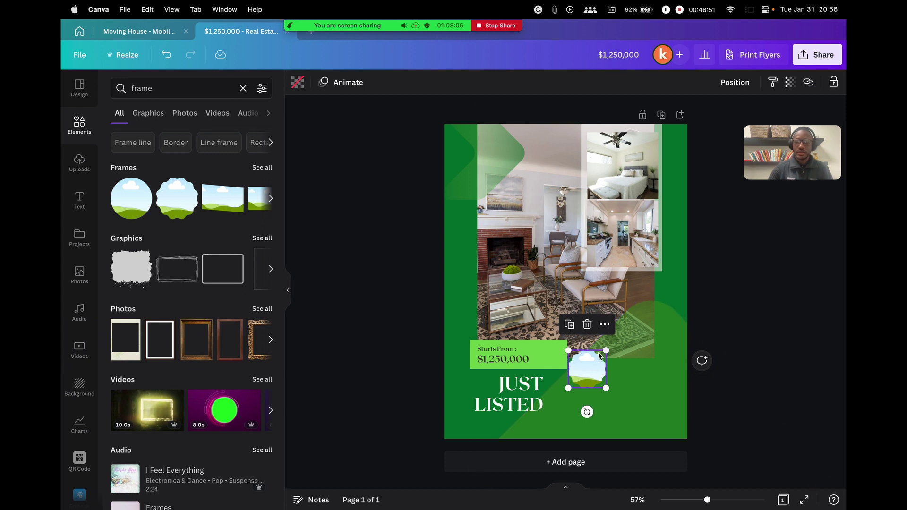
left_click_drag(586, 370, 591, 377)
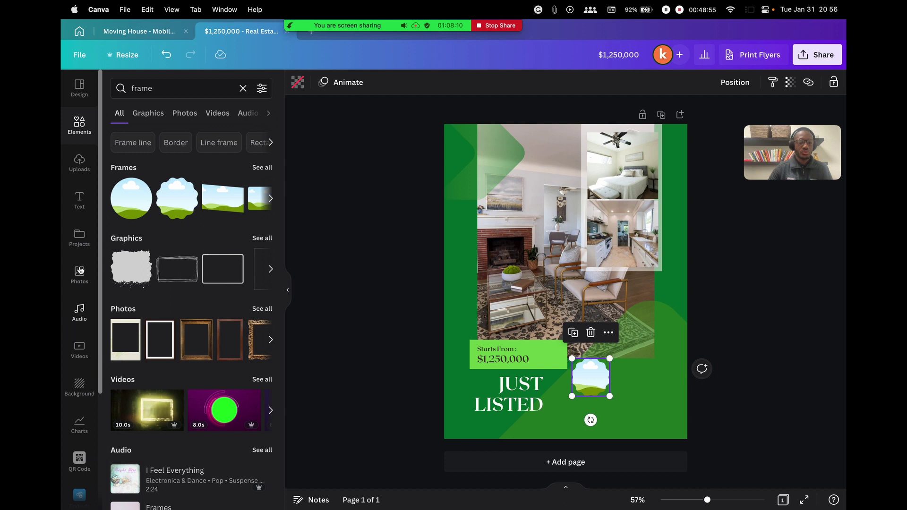
left_click(79, 161)
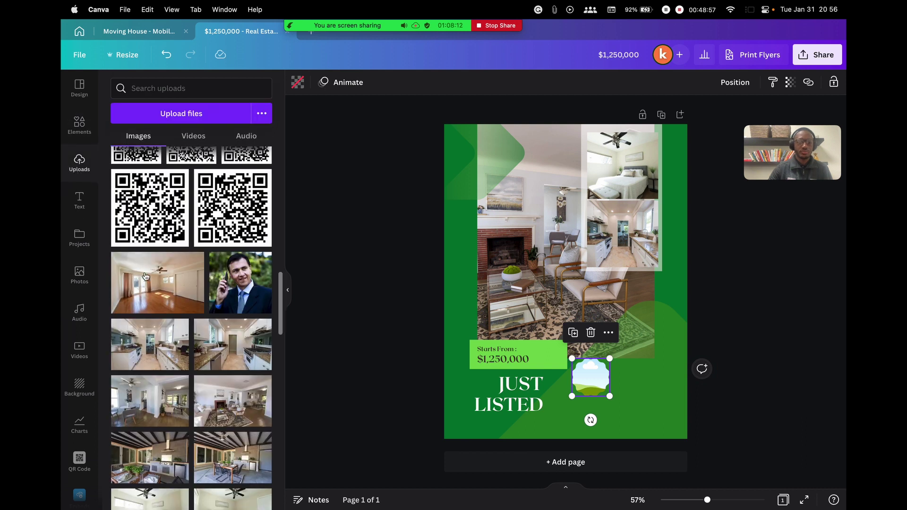
Fill the cloud frame with the agent headshot and add a text box with the agent's name and DRE licence number
left_click_drag(242, 331, 594, 373)
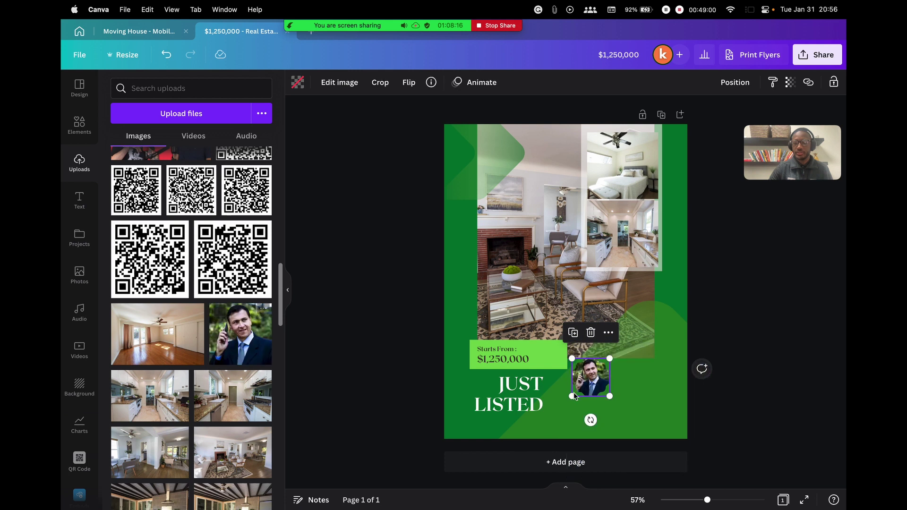
left_click(79, 200)
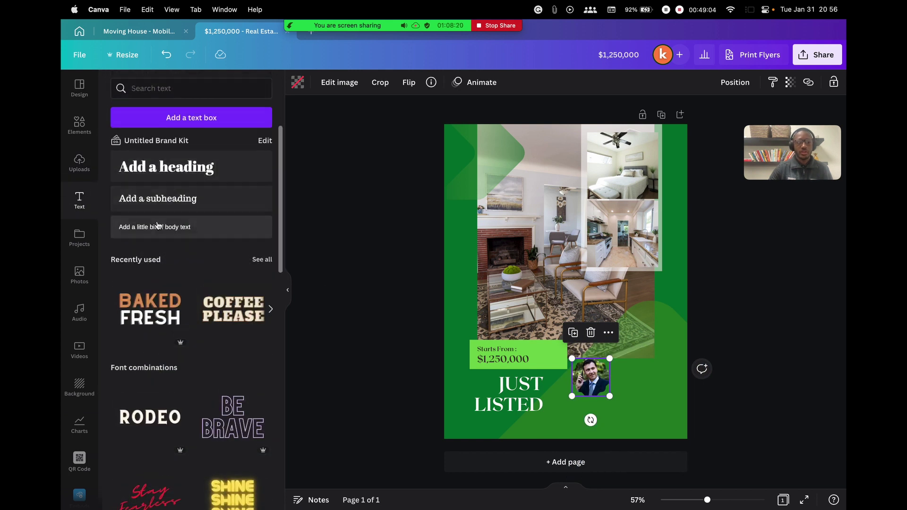
left_click_drag(158, 227, 654, 373)
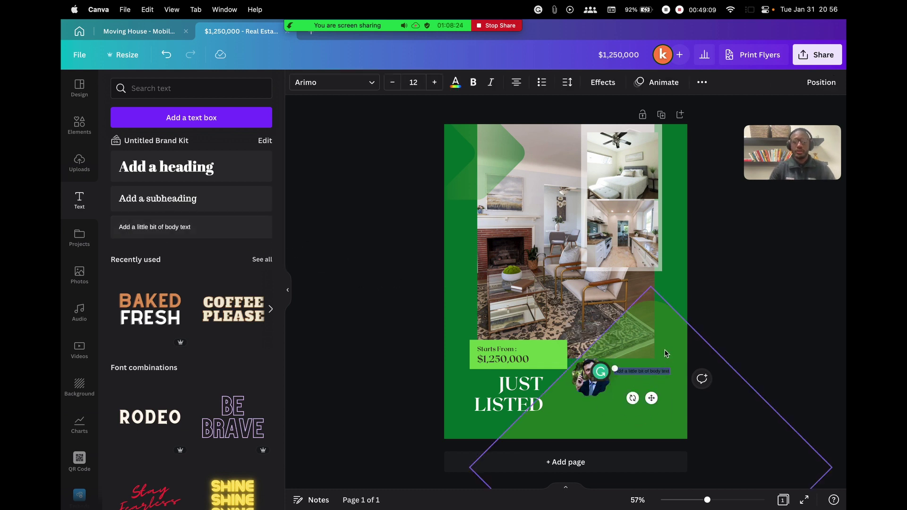
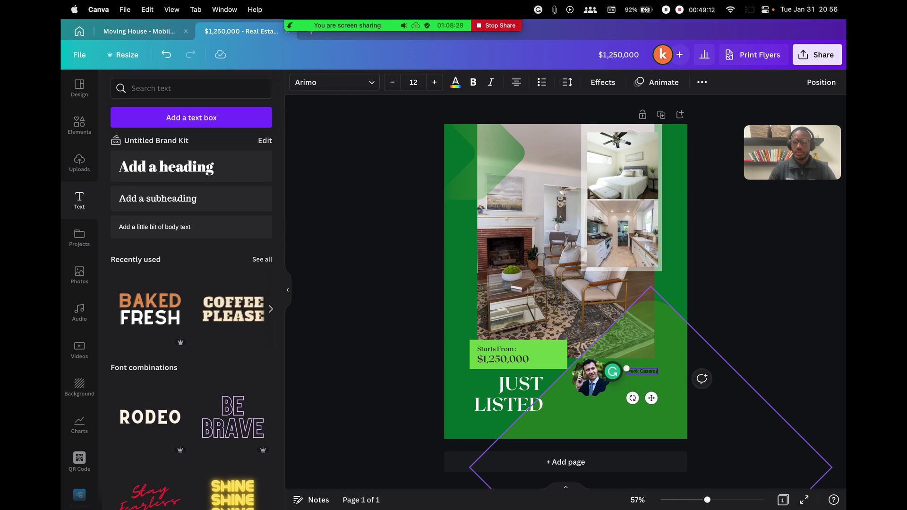
key("Return")
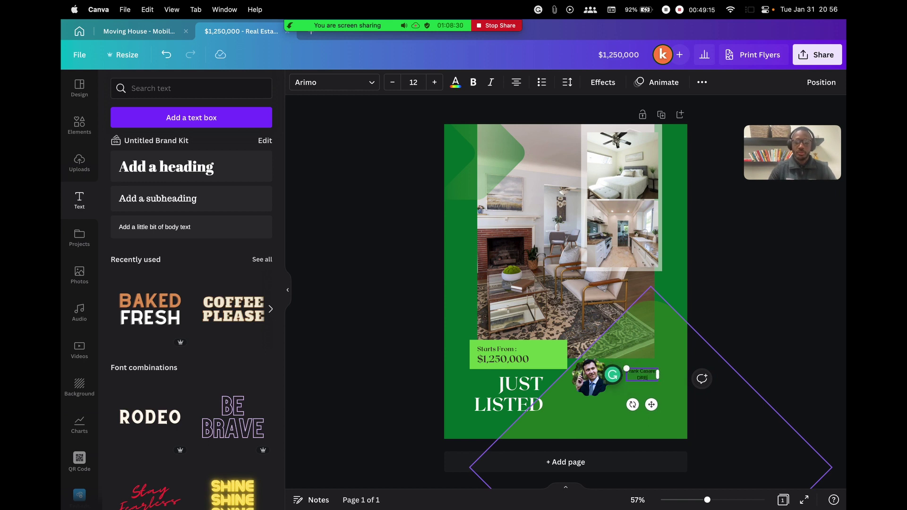
key("Return")
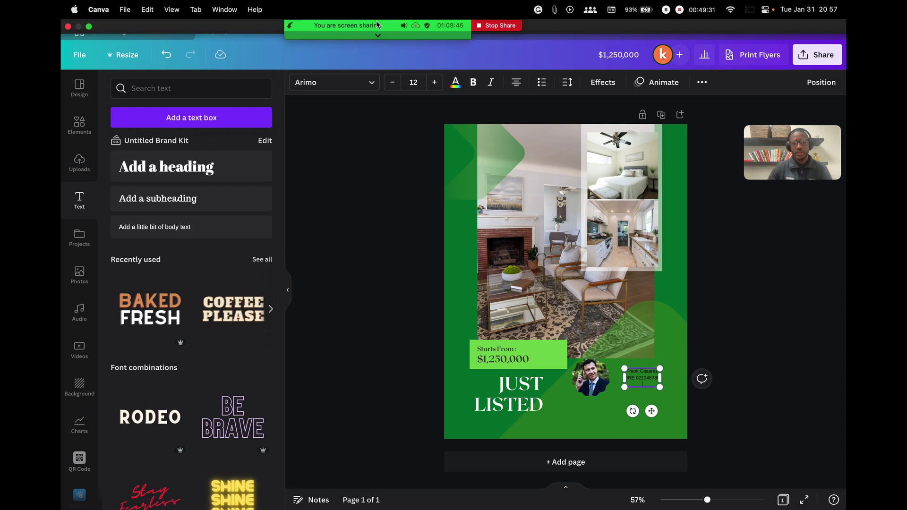
Drag Zoom's participants list off the flyer and select all text in the agent box
mouse_move(376, 25)
left_click(286, 33)
scroll(554, 270, "down", 5)
scroll(518, 249, "up", 5)
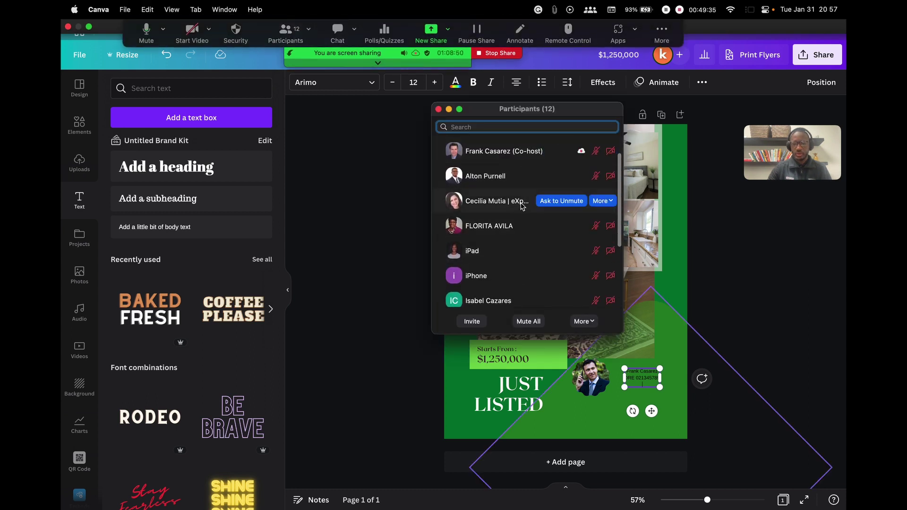
scroll(521, 207, "up", 1)
left_click_drag(547, 109, 340, 97)
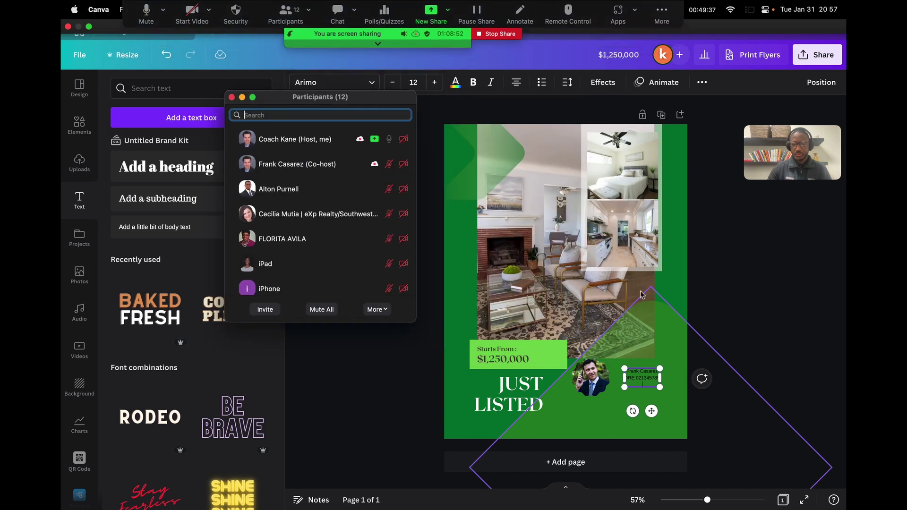
left_click(623, 421)
double_click(642, 375)
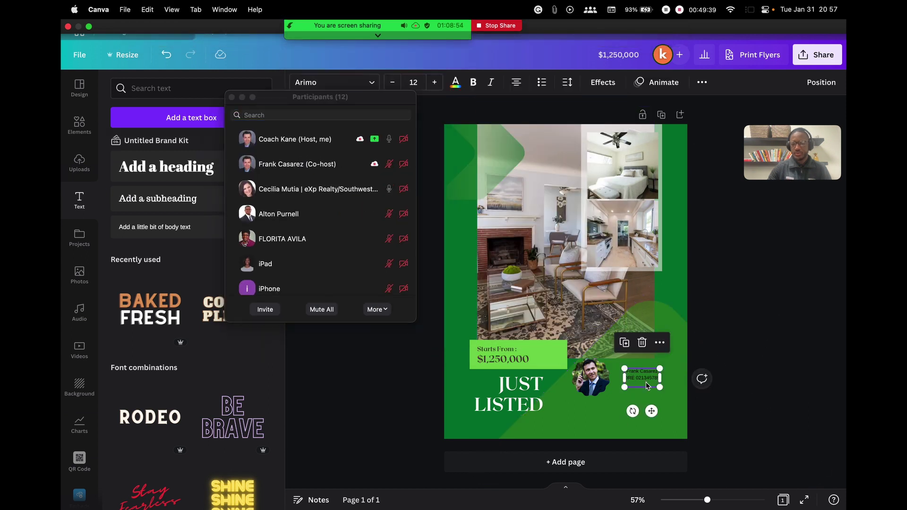
key("super+a")
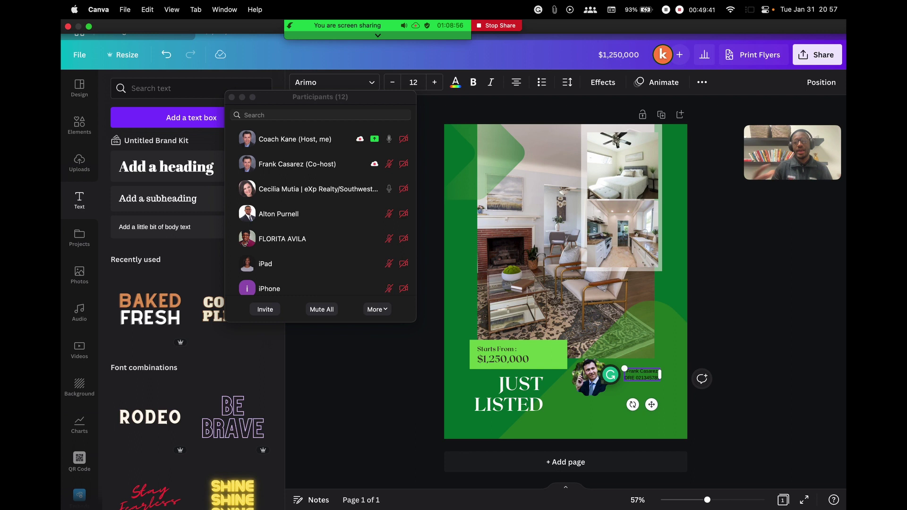
Move Zoom's participants window further aside and close it
left_click(722, 348)
left_click_drag(367, 97, 418, 89)
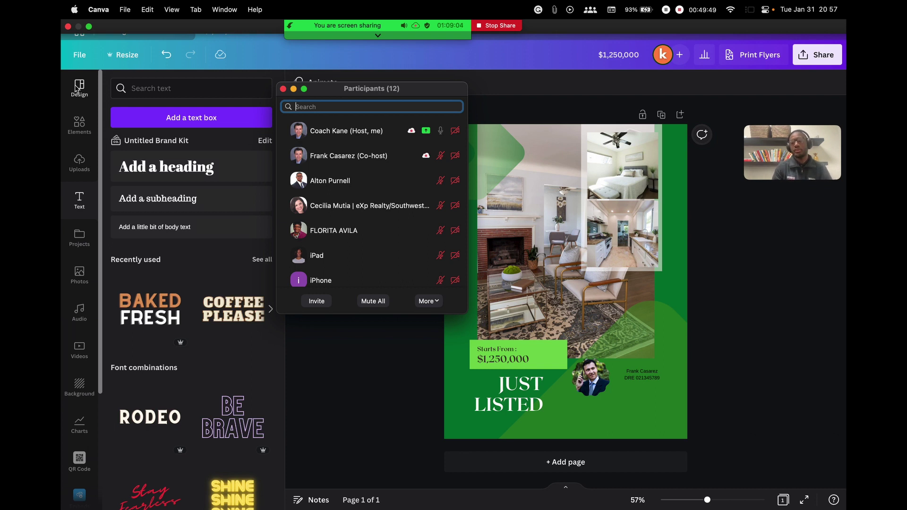
left_click(283, 89)
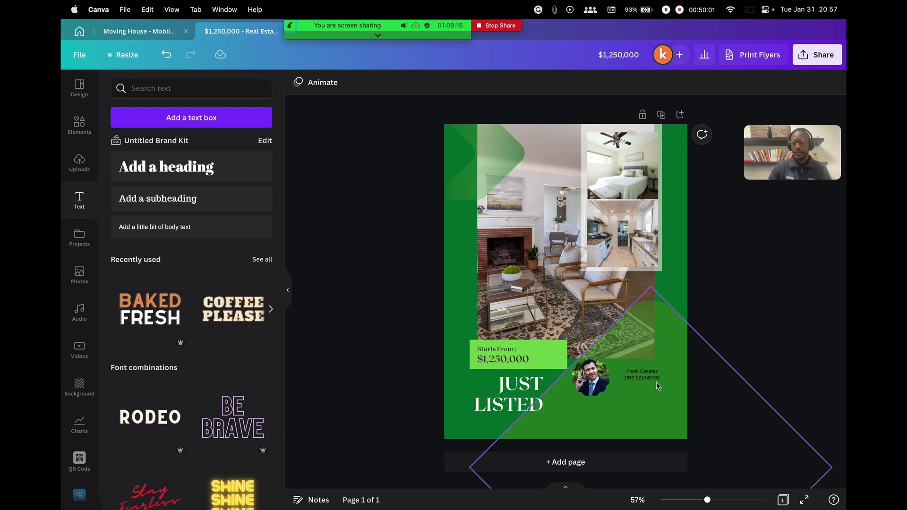
scroll(75, 279, "down", 5)
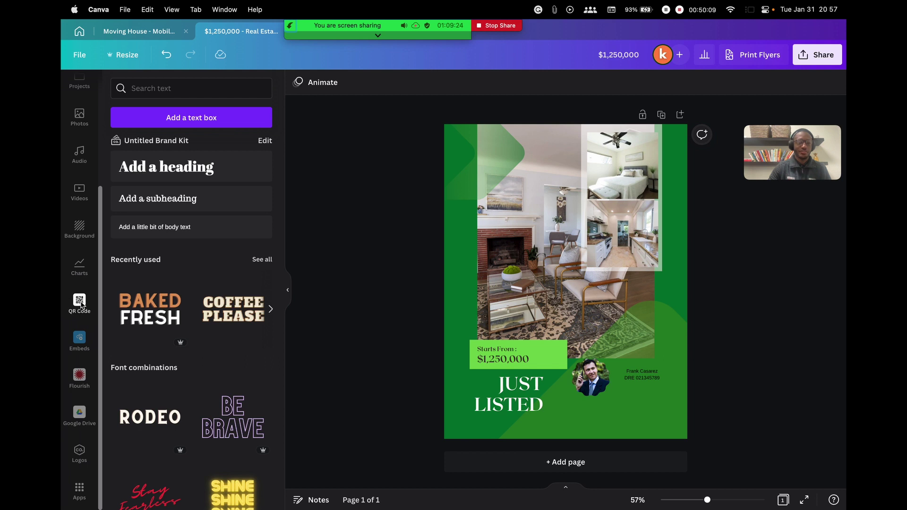
Nudge the agent name text up-right and generate a QR code for the agents' website URL
left_click_drag(651, 379, 678, 320)
left_click(80, 301)
scroll(80, 227, "up", 5)
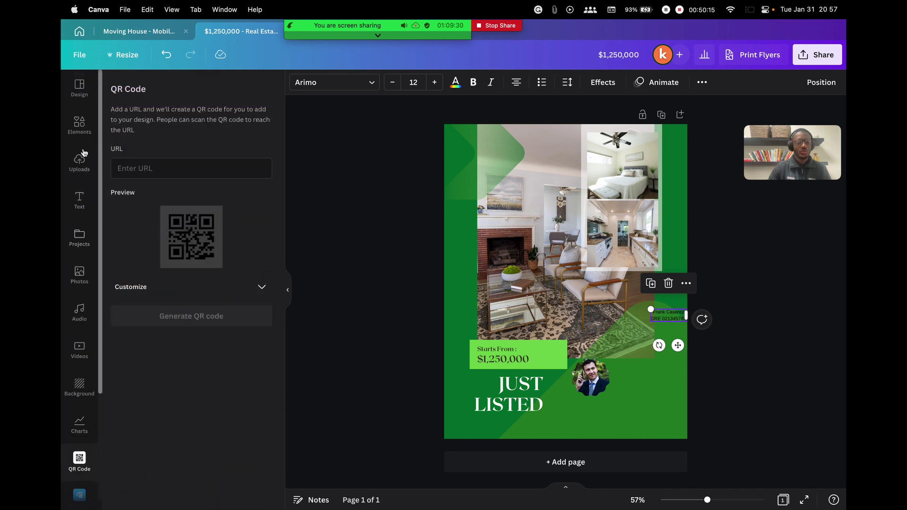
scroll(78, 401, "down", 3)
scroll(77, 354, "down", 1)
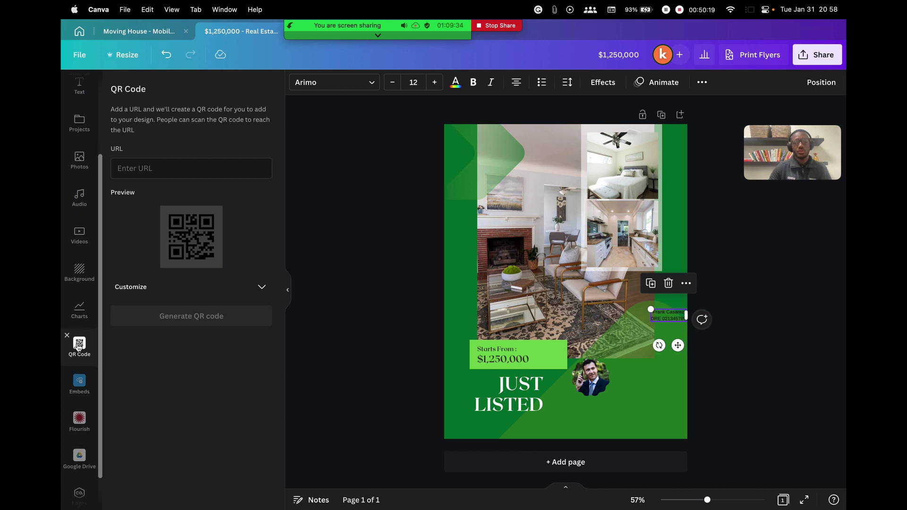
left_click(220, 170)
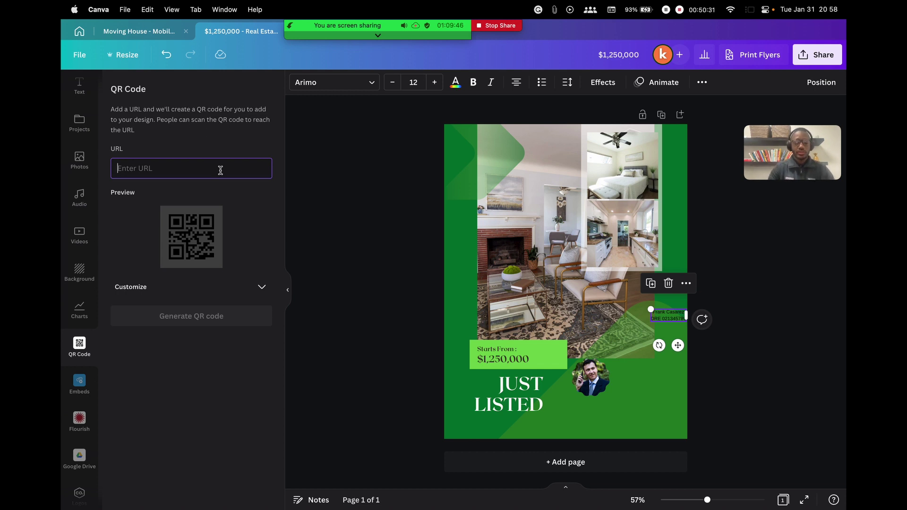
type("https://www.agents.karamokohomes.com")
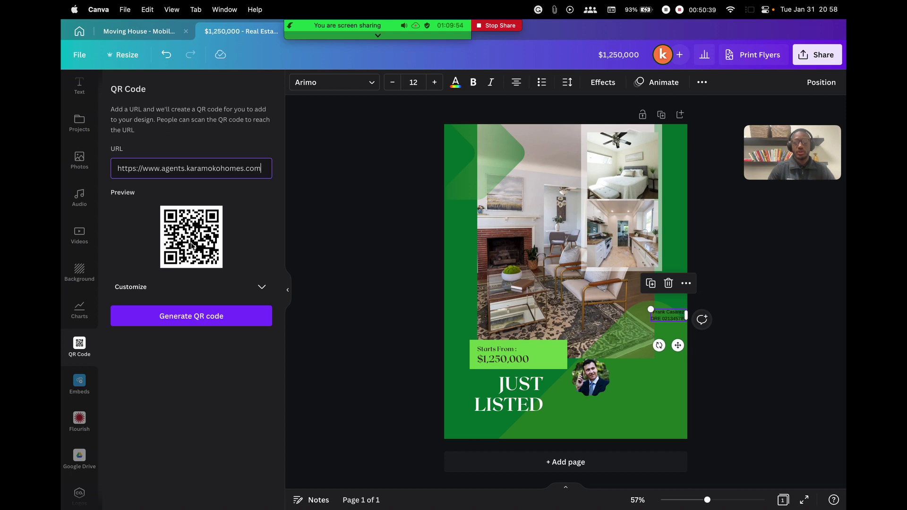
left_click(199, 323)
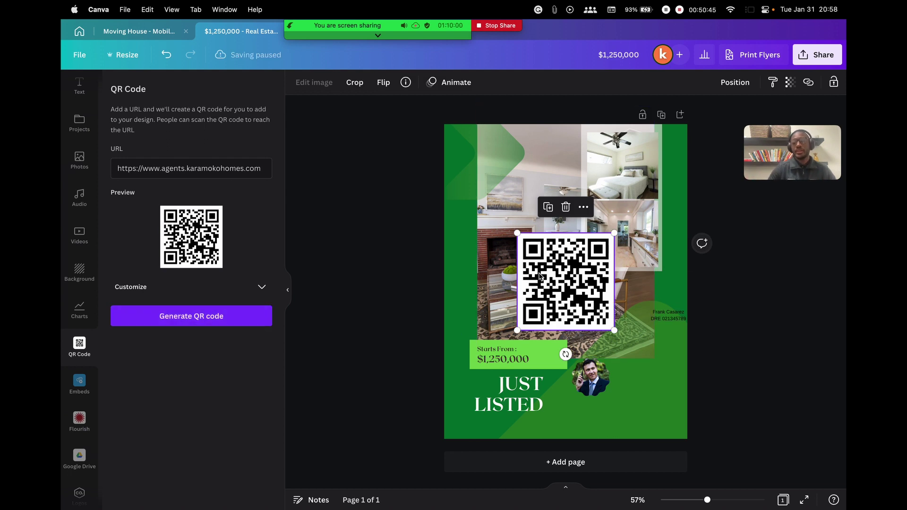
Shrink the QR code and place it in the flyer's bottom-right corner
left_click_drag(518, 232, 572, 265)
left_click_drag(586, 305, 643, 399)
left_click(770, 311)
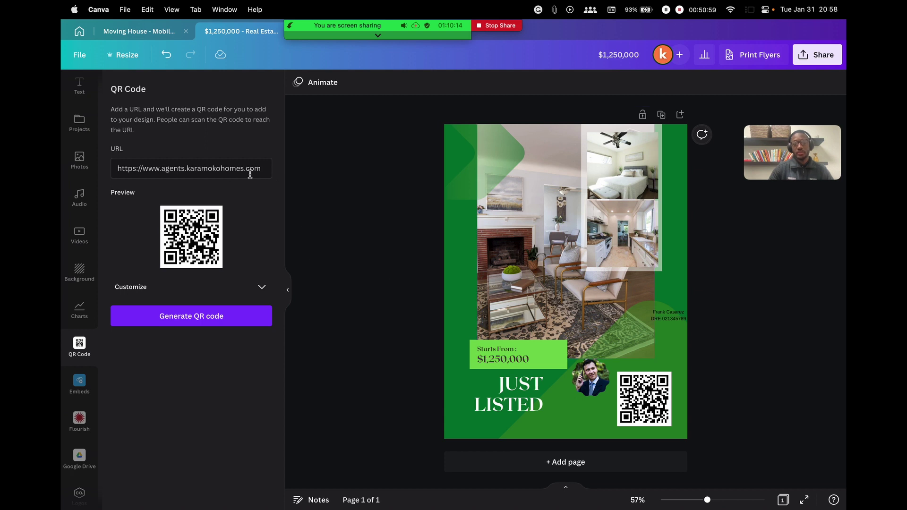
left_click_drag(250, 170, 117, 169)
Delete the QR code from the flyer and clear out the web address field
left_click(657, 405)
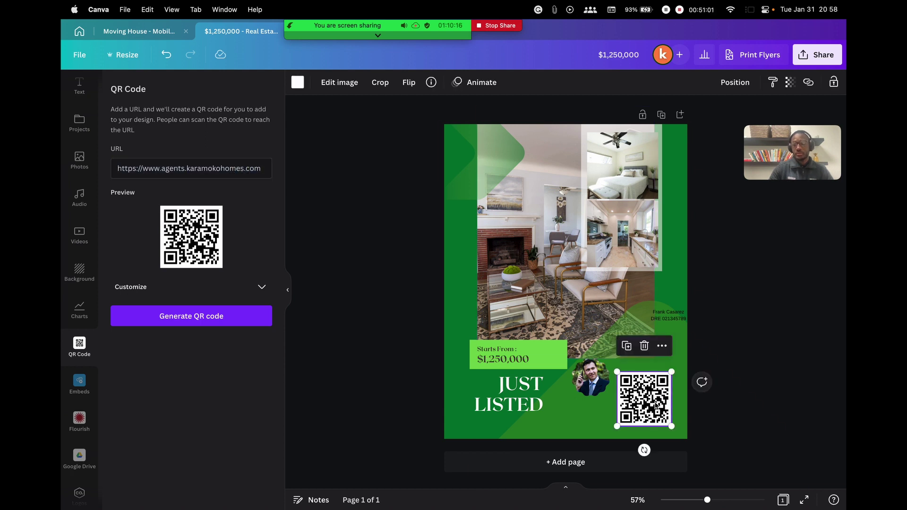
key("Delete")
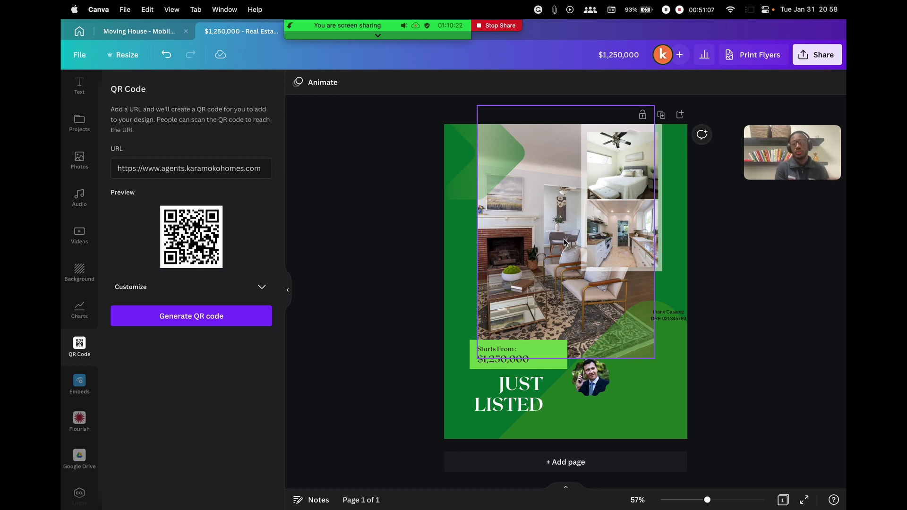
left_click(201, 161)
key("super+a")
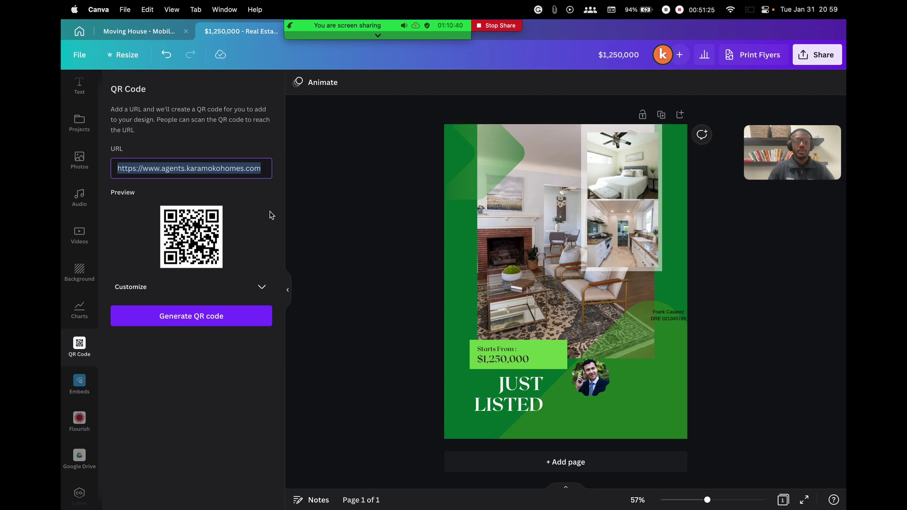
left_click(361, 208)
Move the agent's name text back beside the headshot and select the page
left_click_drag(672, 317, 648, 368)
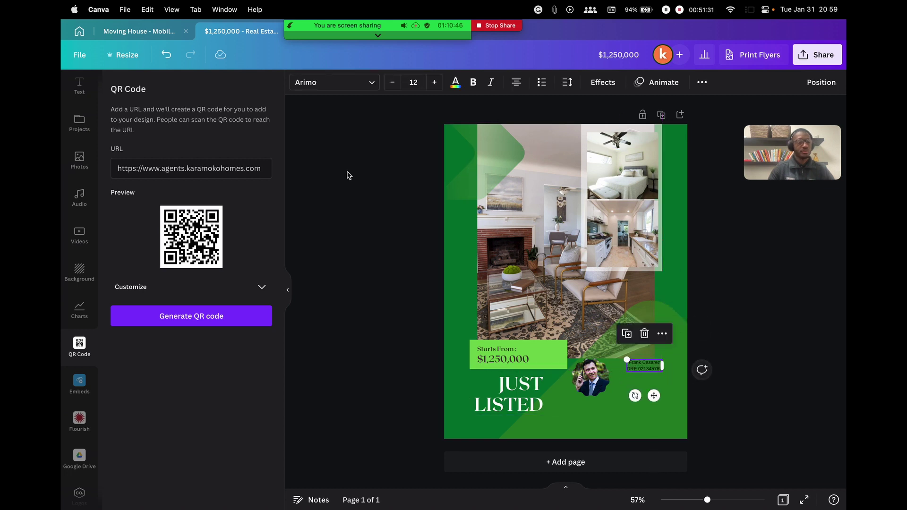
left_click(457, 291)
left_click(317, 268)
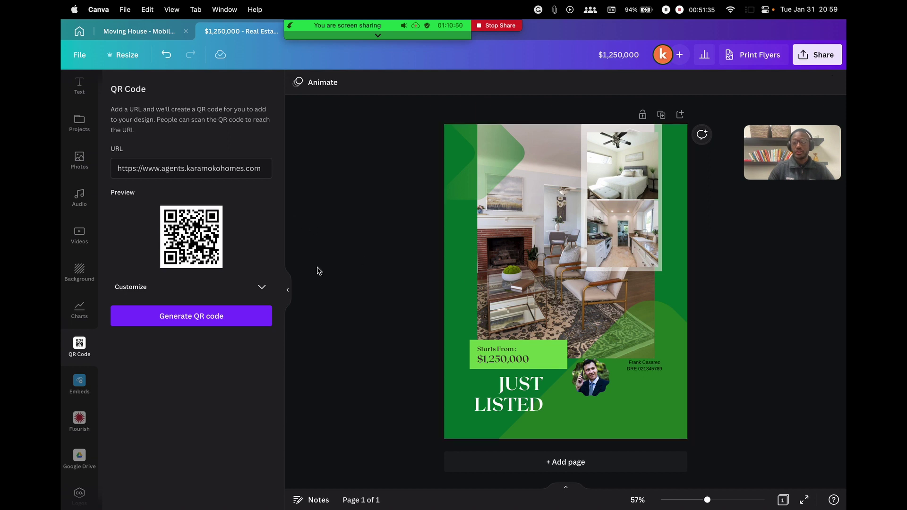
left_click(451, 276)
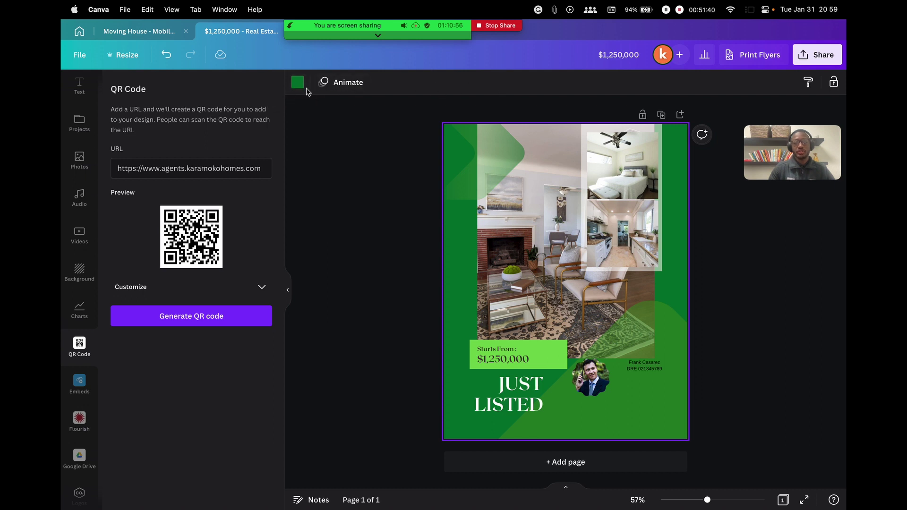
Set the page background to light yellow after trying red and sage
left_click(298, 84)
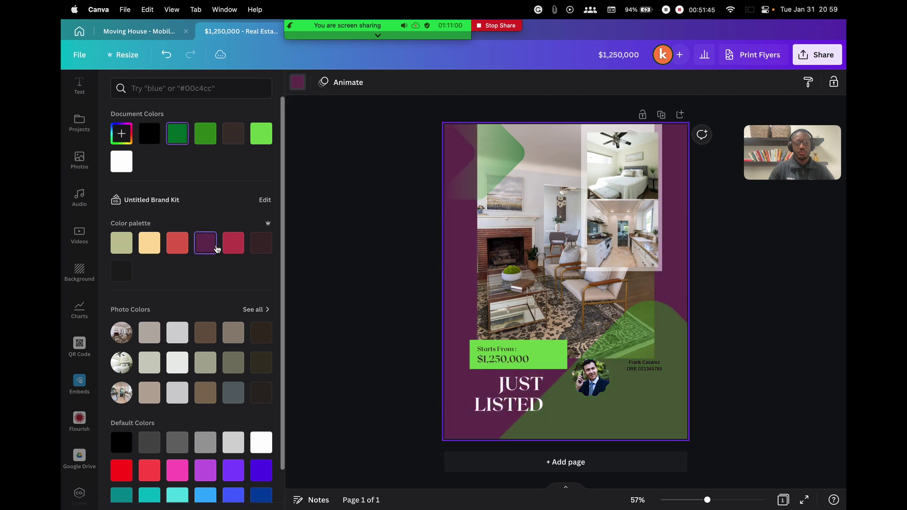
left_click(233, 243)
left_click(121, 244)
left_click(158, 250)
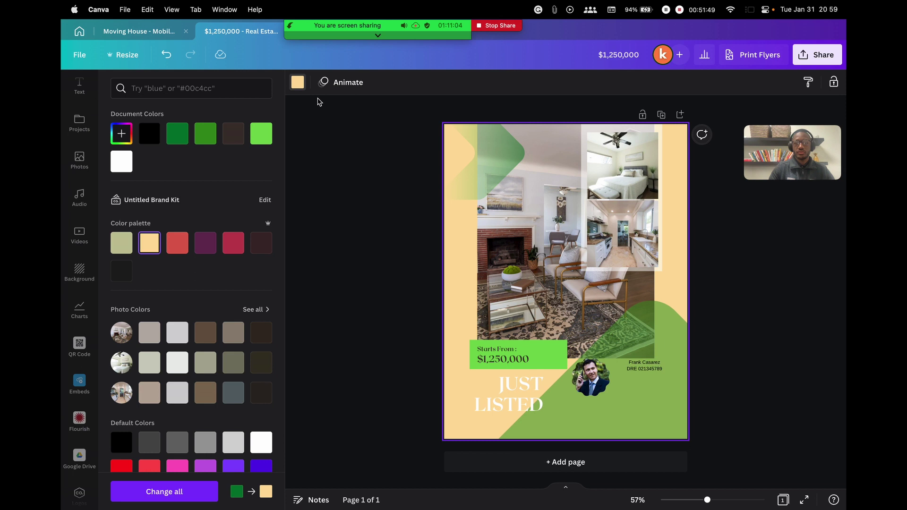
left_click(372, 238)
Recolour the bottom-right diamond crimson-pink and the top-left corner shape dark brown
left_click(491, 157)
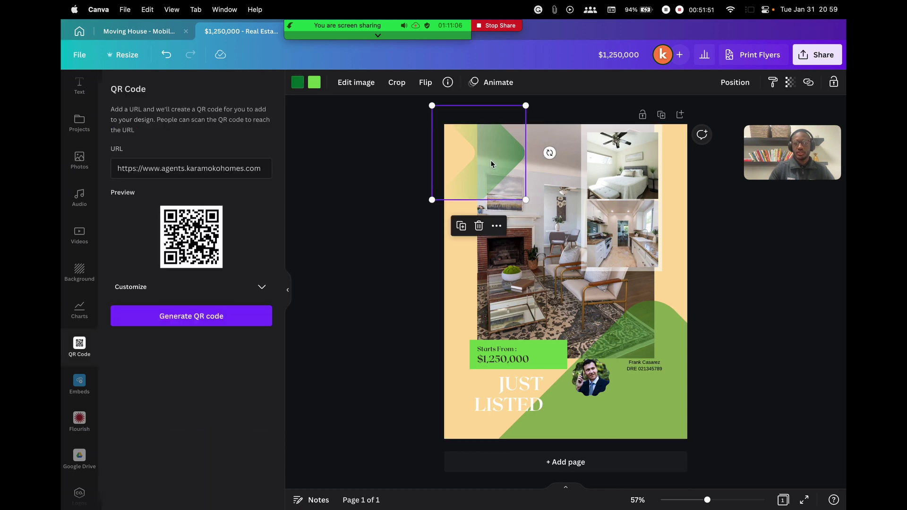
left_click(667, 324)
left_click(298, 83)
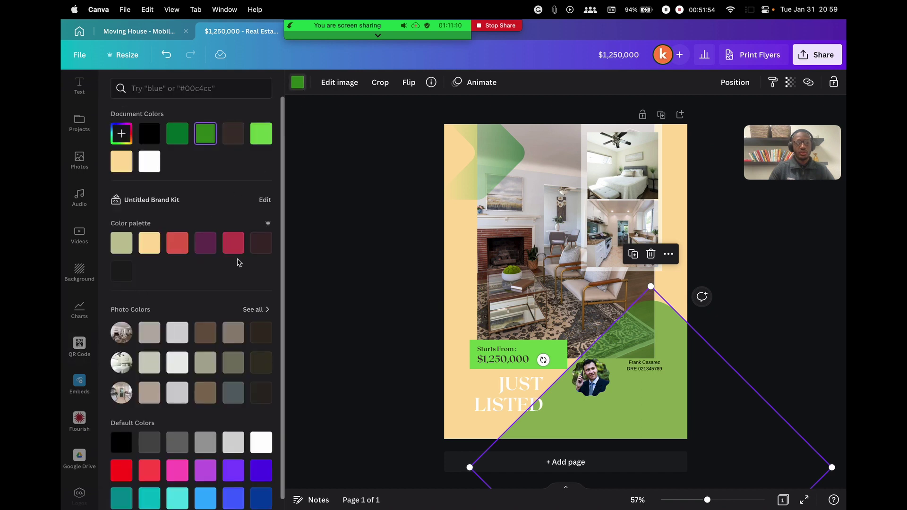
left_click(233, 242)
left_click(501, 159)
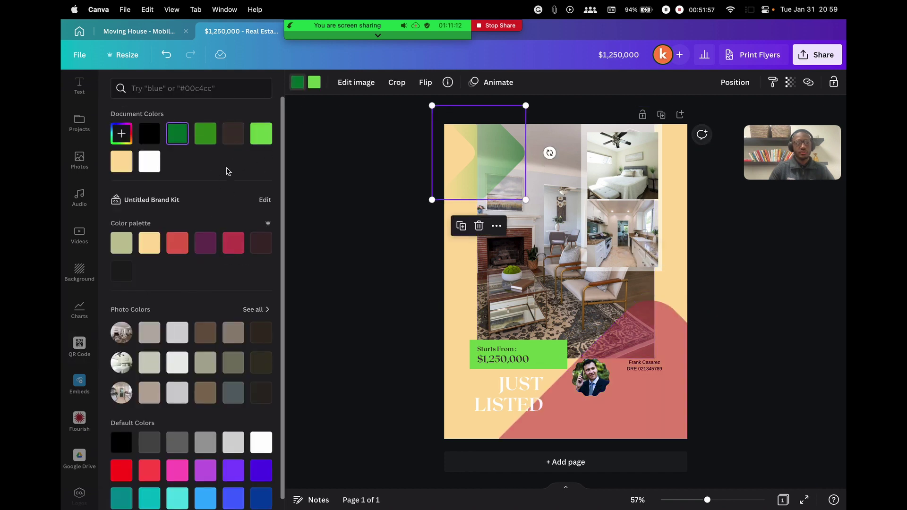
left_click(233, 133)
key("Escape")
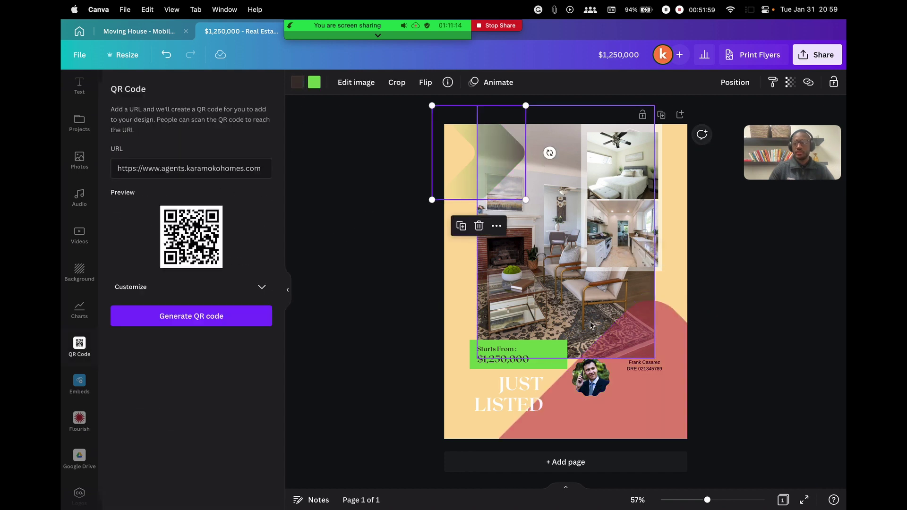
key("Escape")
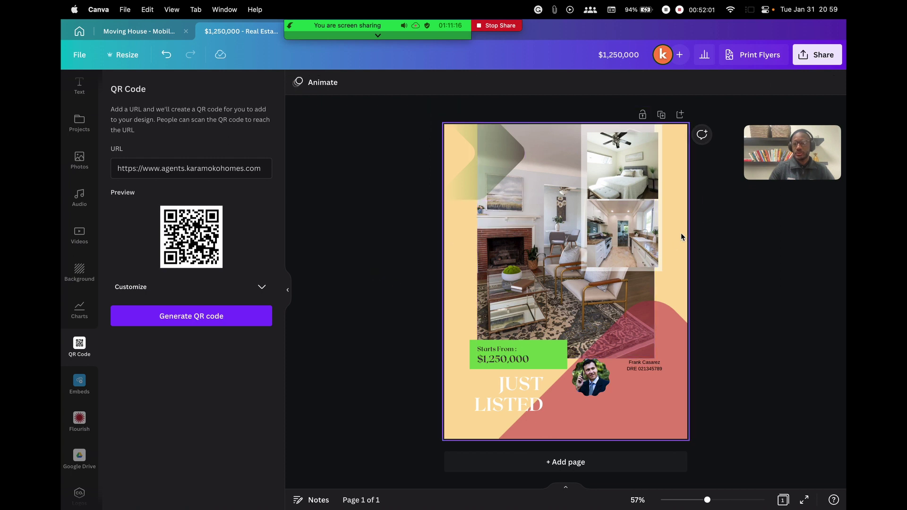
Nudge the agent's name text slightly left and bring up the flyer design templates
left_click(676, 234)
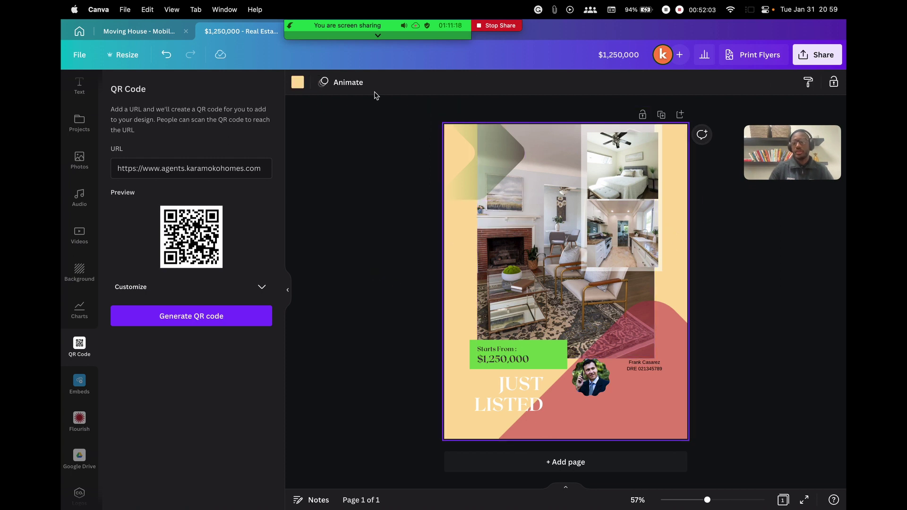
left_click_drag(648, 368, 639, 368)
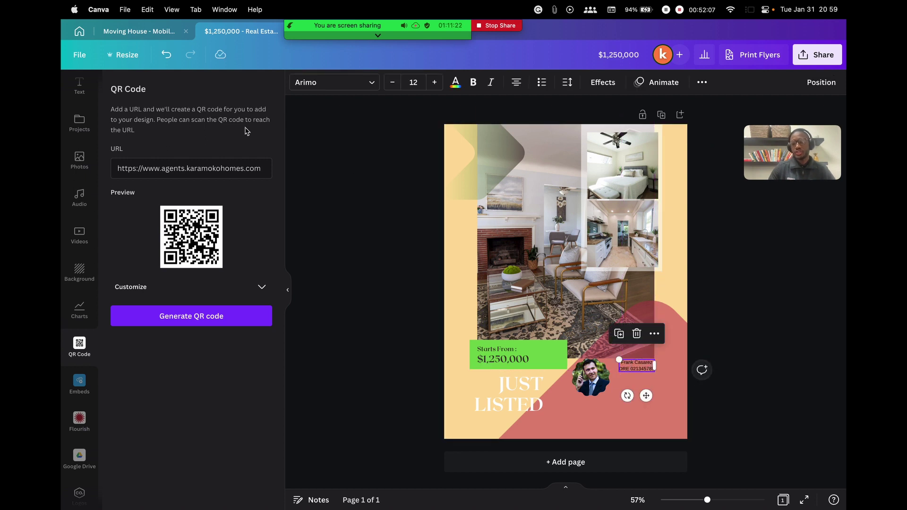
scroll(76, 141, "up", 3)
left_click(74, 98)
scroll(270, 246, "down", 3)
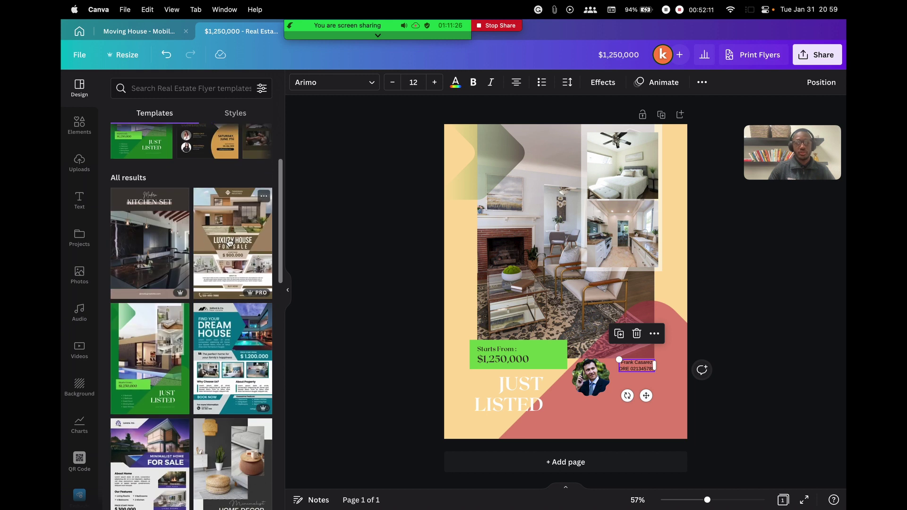
Replace the current page with the Luxury House For Sale template
left_click(230, 236)
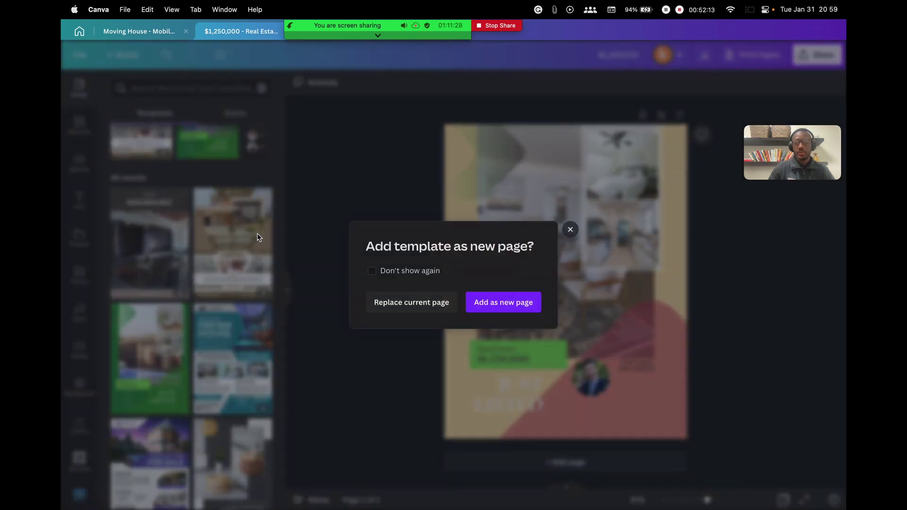
left_click(419, 303)
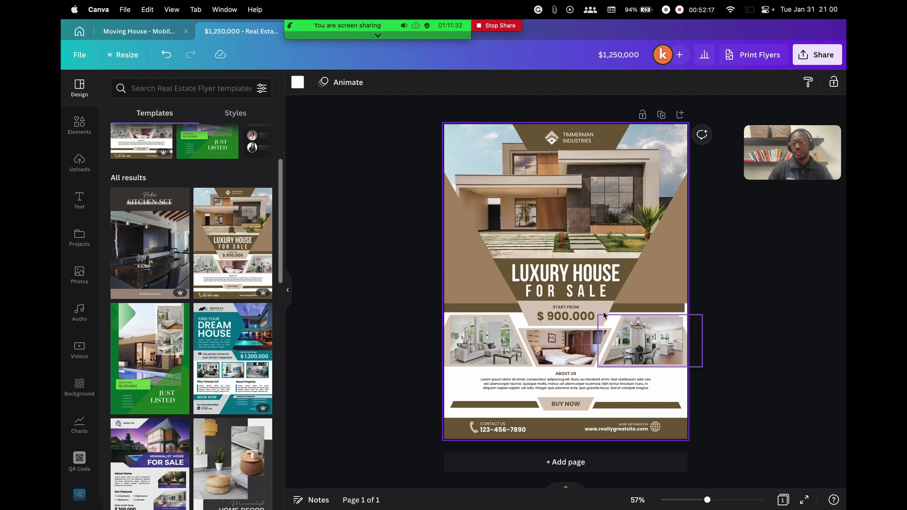
left_click(666, 275)
Recolour the left side shape and the right triangle crimson
left_click(468, 267)
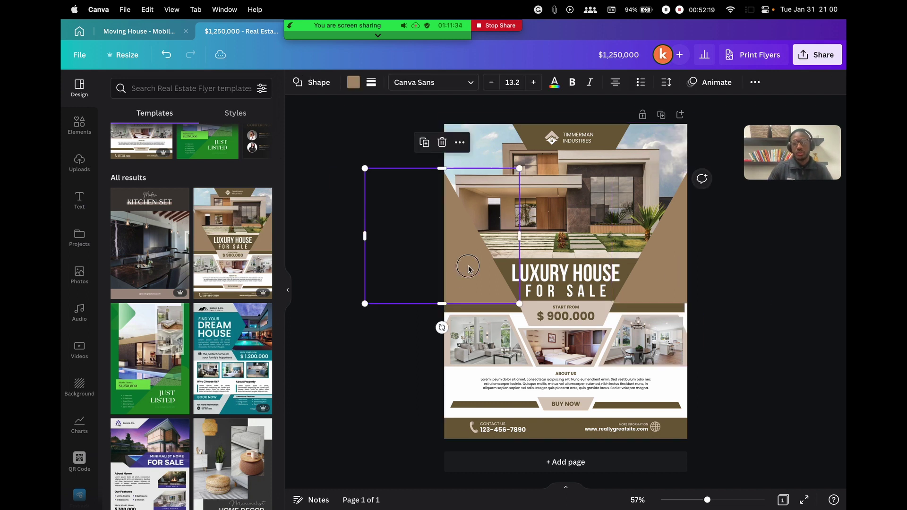
left_click(355, 83)
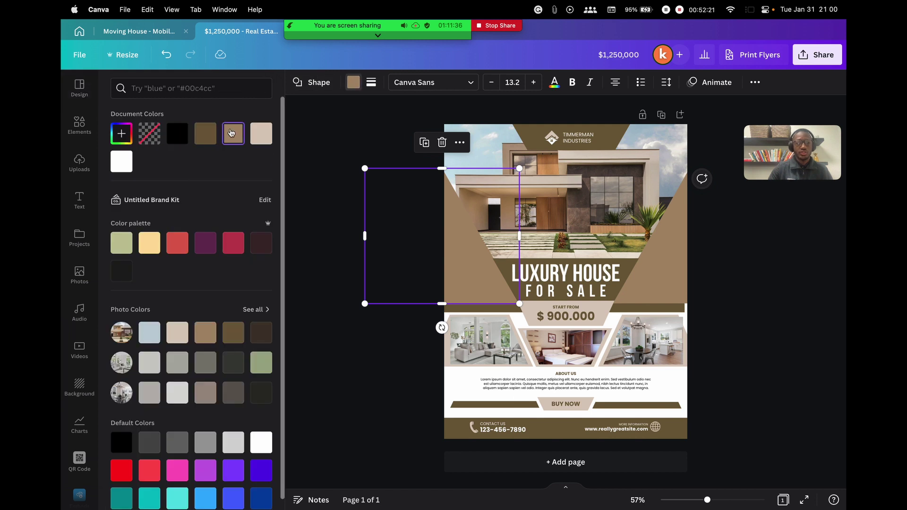
left_click(232, 244)
left_click(667, 275)
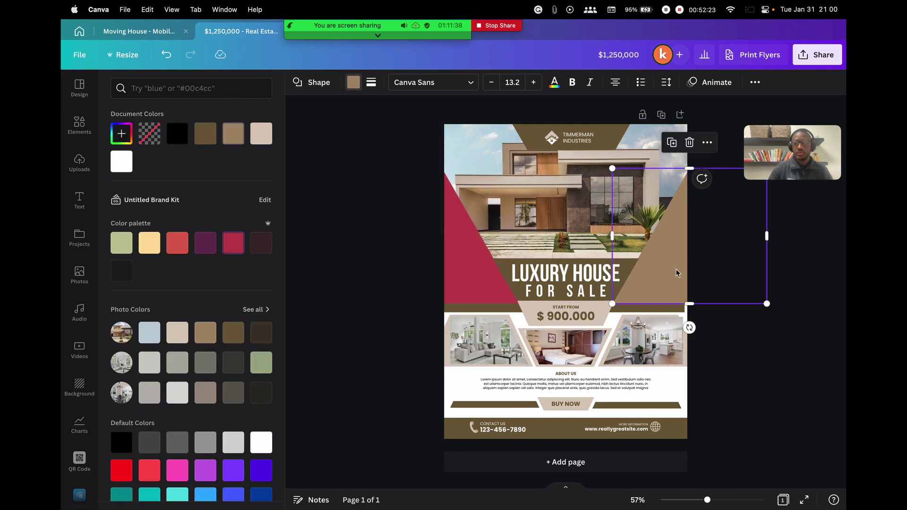
left_click(354, 83)
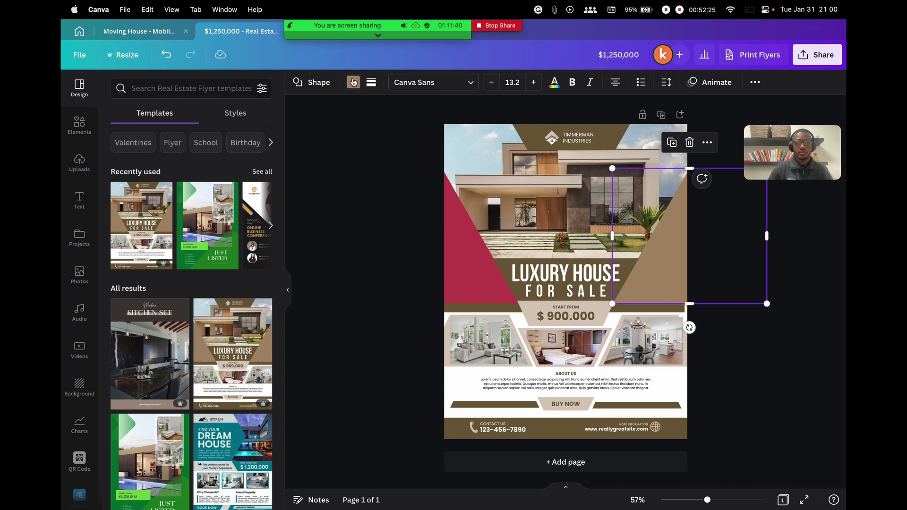
left_click(354, 82)
left_click(234, 243)
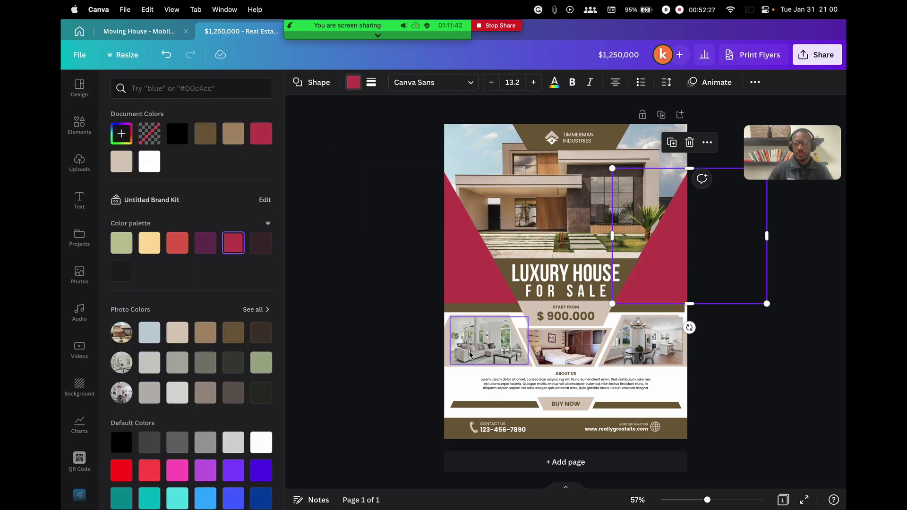
Make the banner behind the top logo crimson
key("Escape")
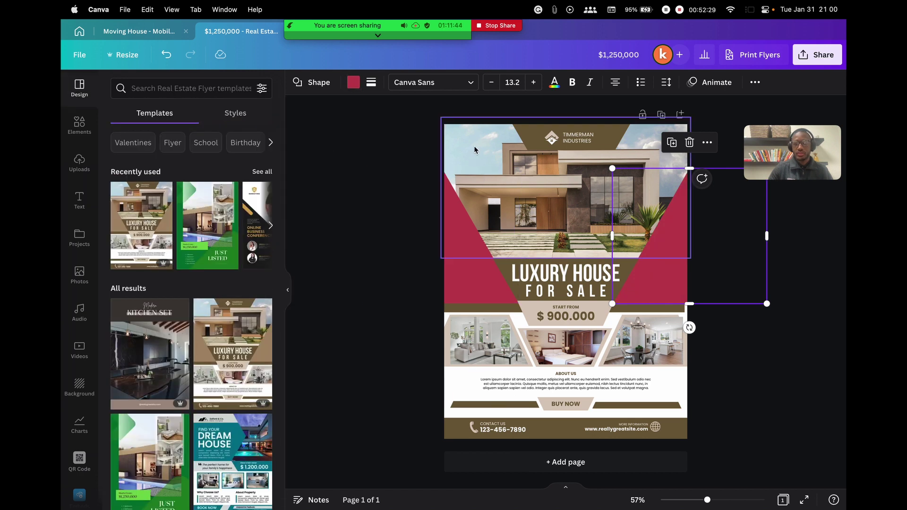
left_click(475, 149)
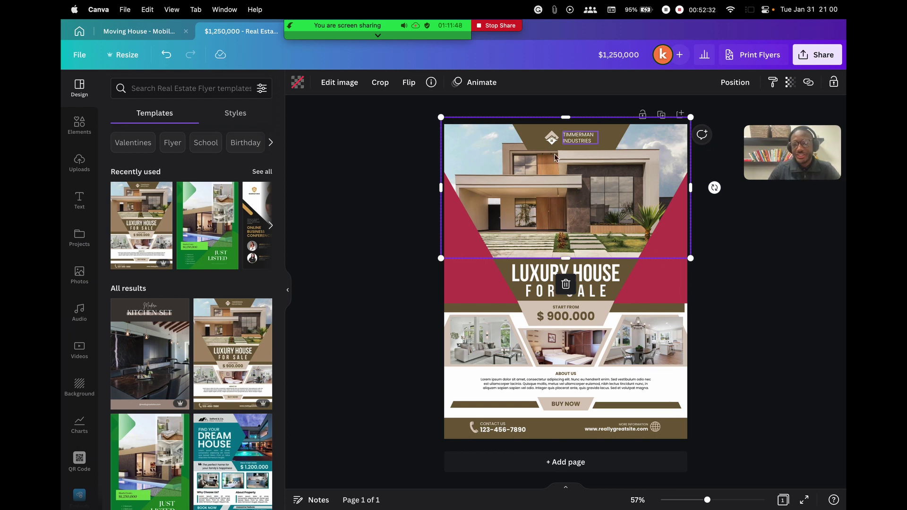
left_click(603, 134)
left_click(353, 82)
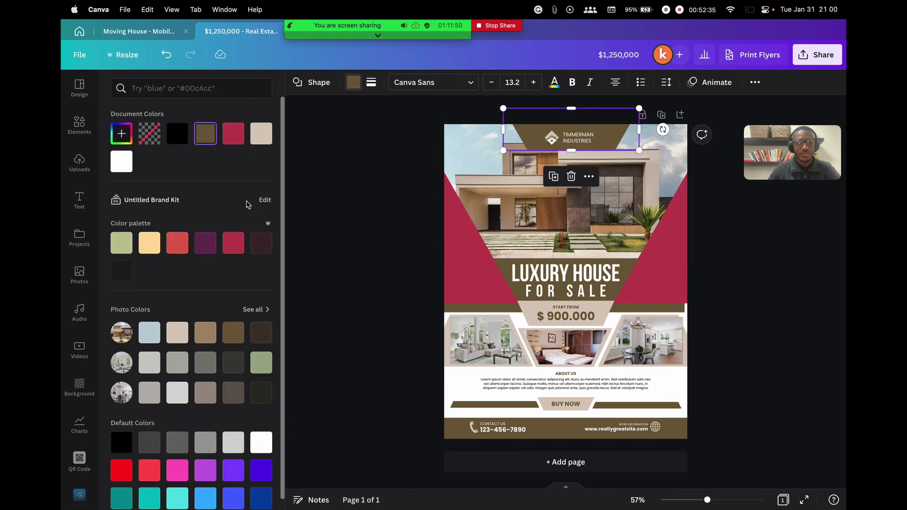
left_click(234, 142)
left_click(364, 156)
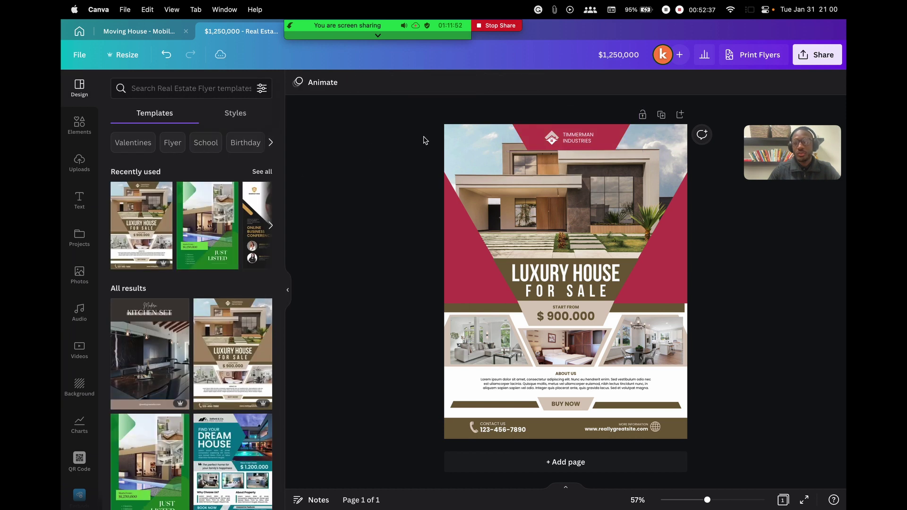
Change the TIMMERMAN INDUSTRIES text to MISTY ESTATE and centre-align it
left_click(589, 139)
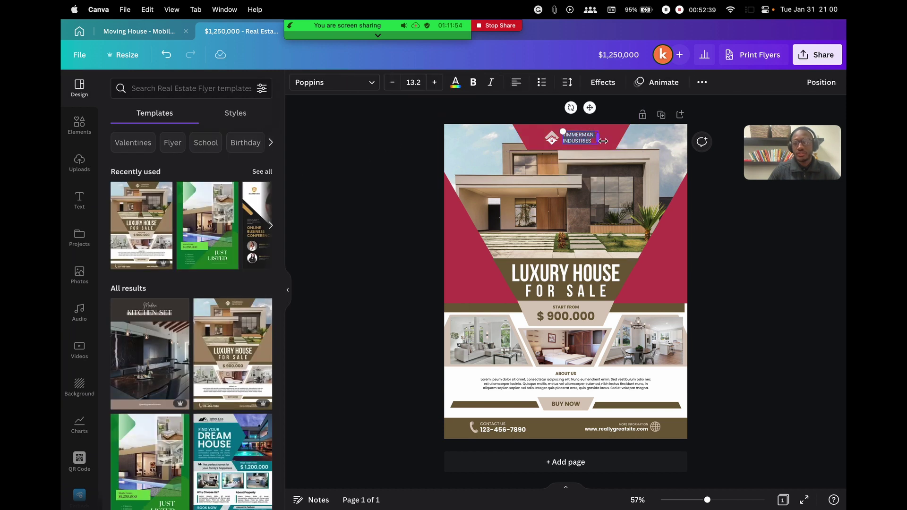
type("MISTY")
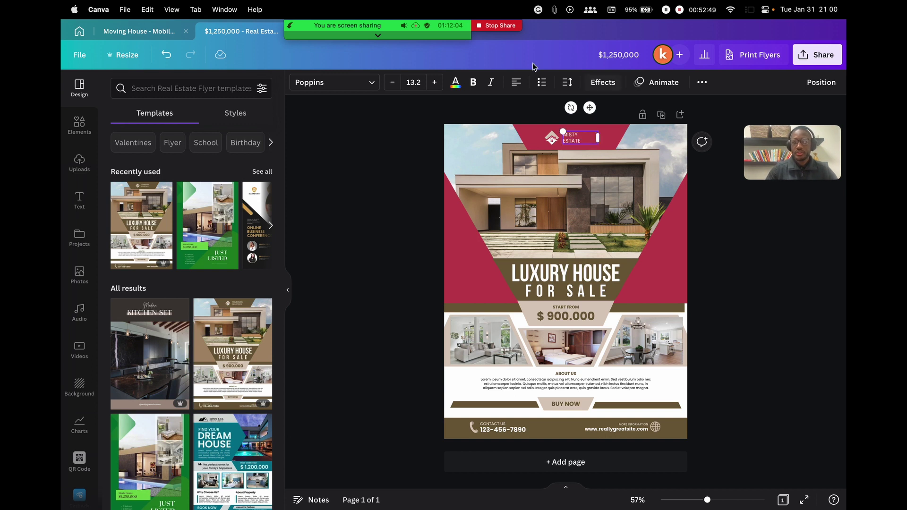
left_click(516, 83)
left_click(580, 134)
left_click(593, 146)
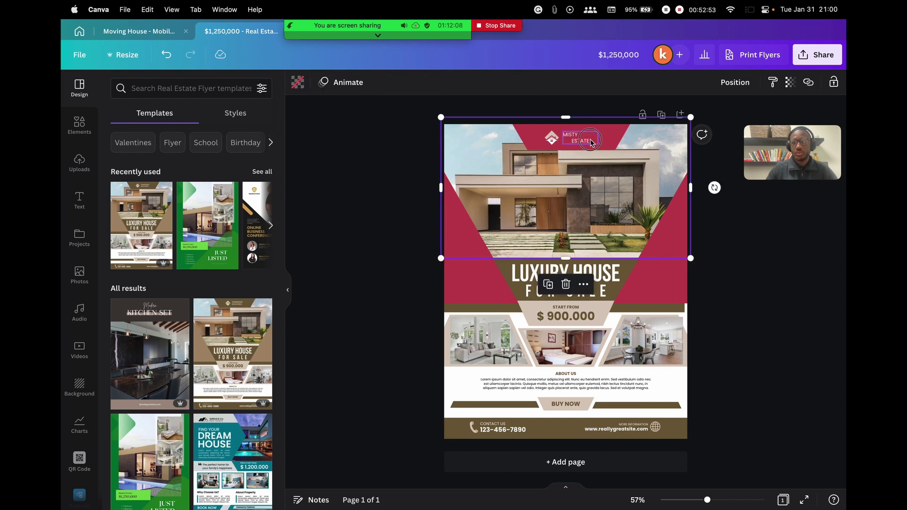
left_click(591, 141)
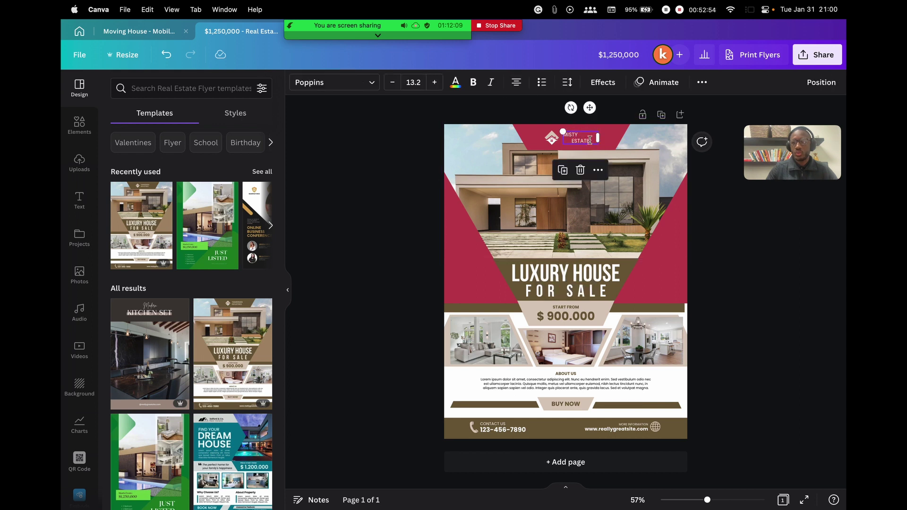
left_click(516, 83)
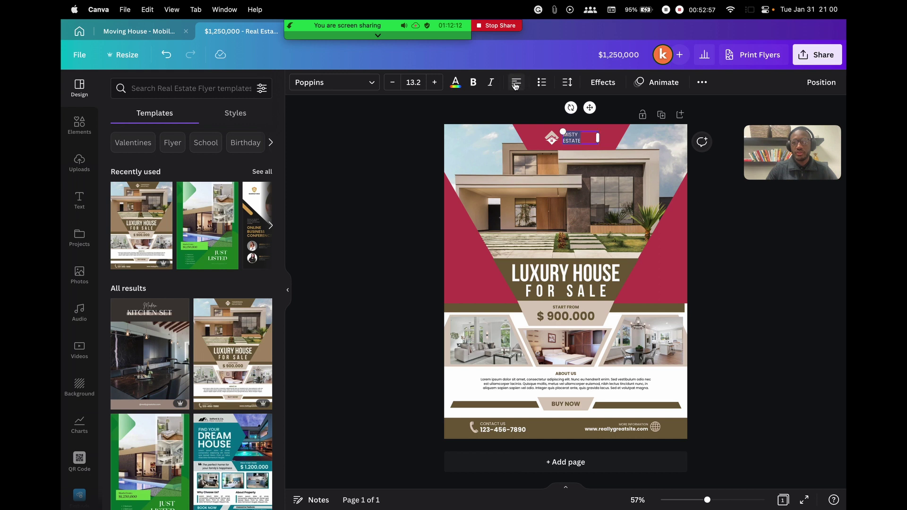
left_click(516, 84)
left_click(402, 167)
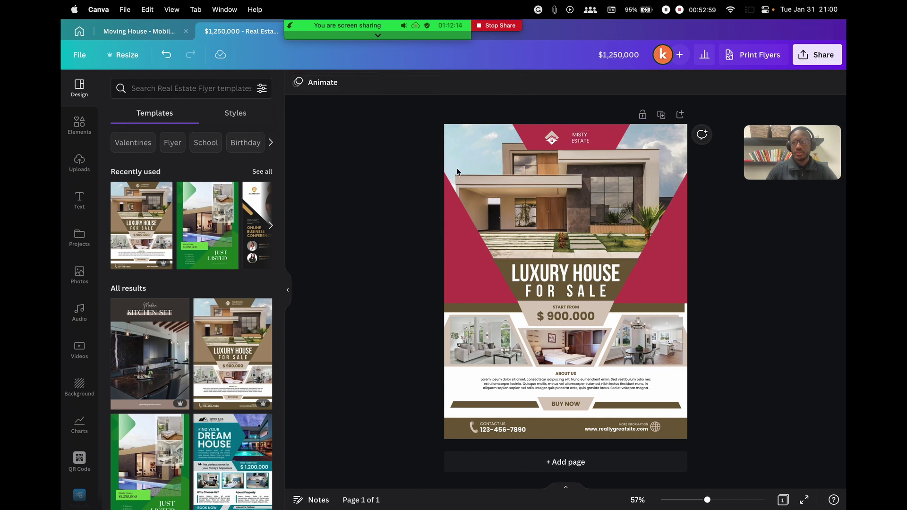
left_click(556, 139)
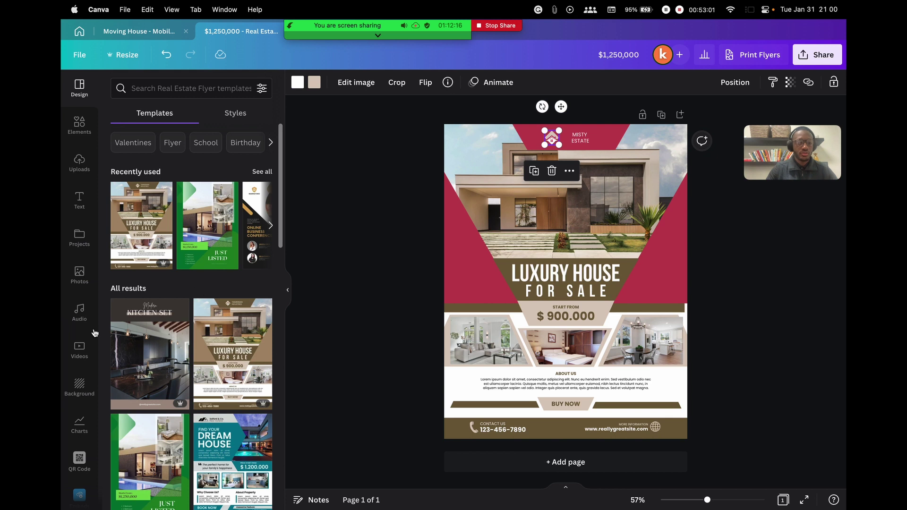
Add the KH logo from the brand kit to the flyer and shrink it small
scroll(80, 402, "down", 5)
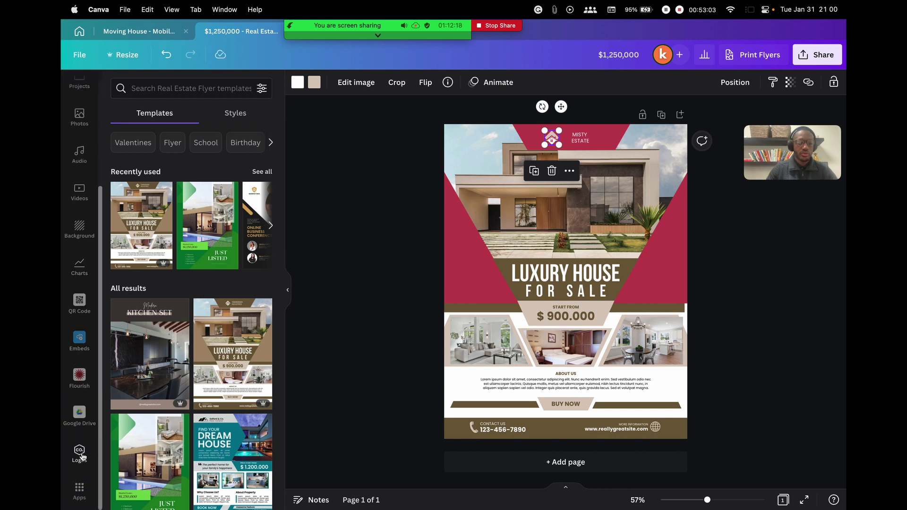
left_click(80, 455)
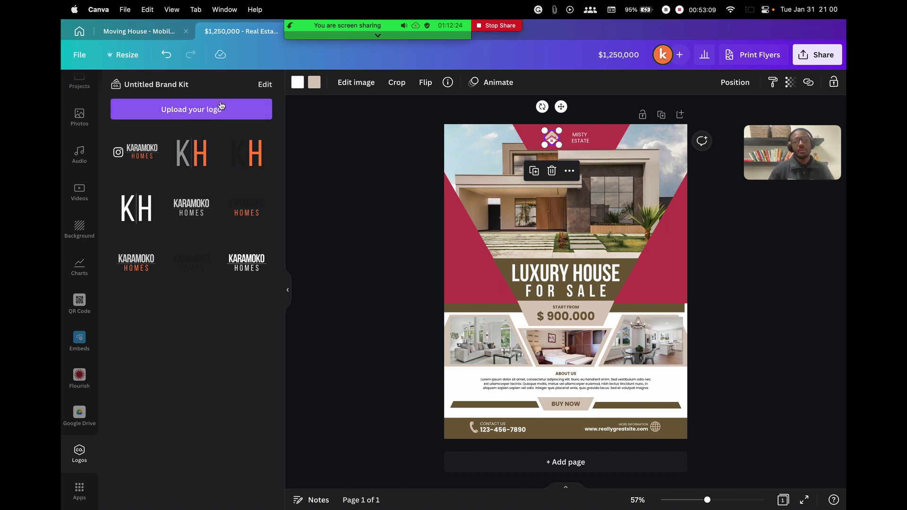
scroll(91, 127, "up", 5)
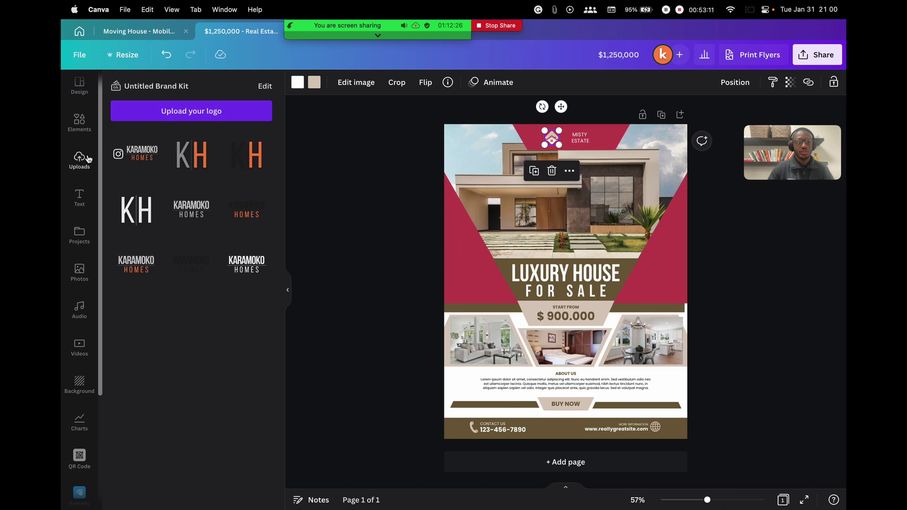
left_click(79, 159)
scroll(106, 320, "down", 10)
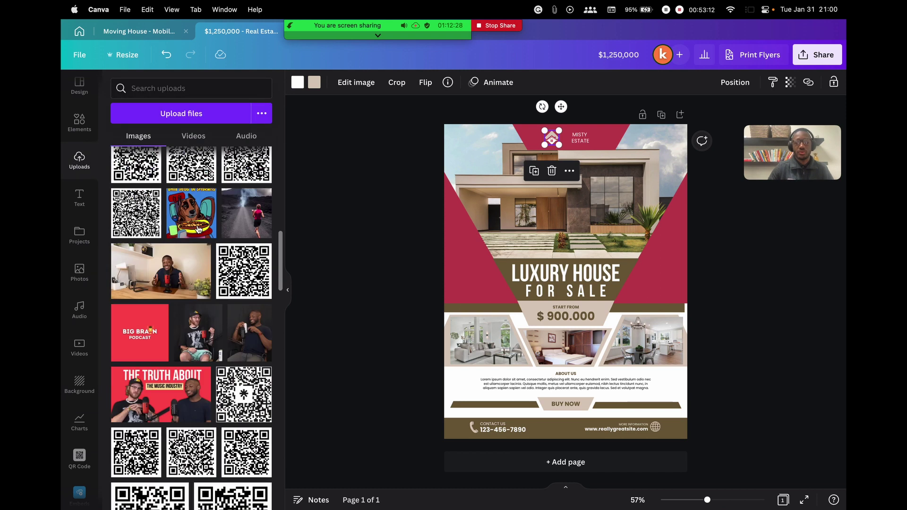
left_click(79, 346)
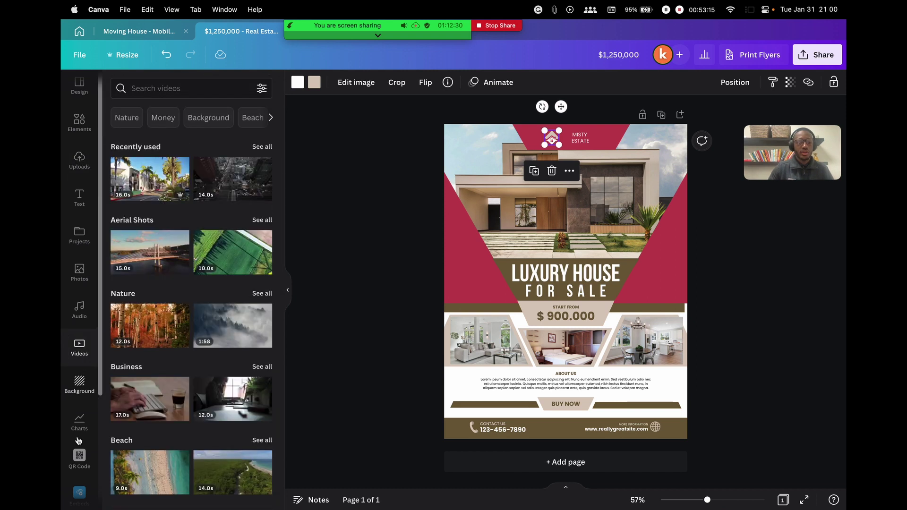
scroll(78, 429, "down", 2)
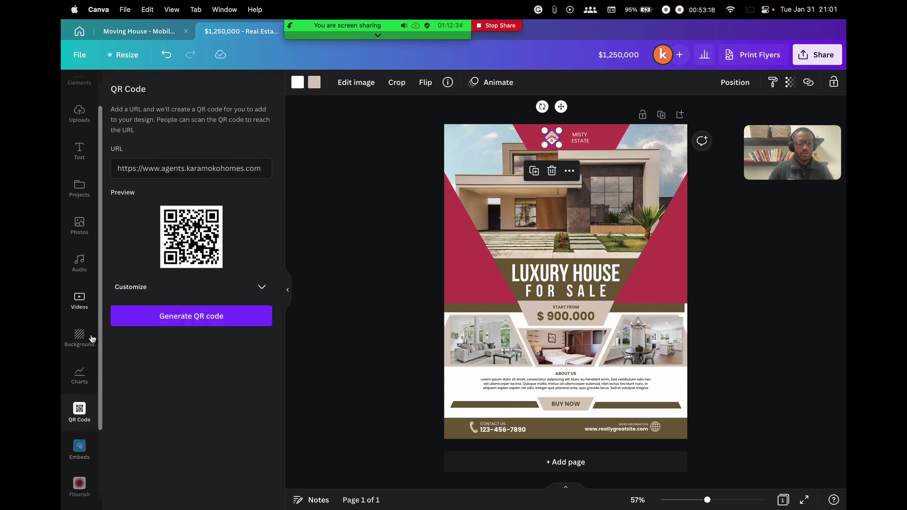
scroll(79, 430, "down", 2)
left_click(79, 450)
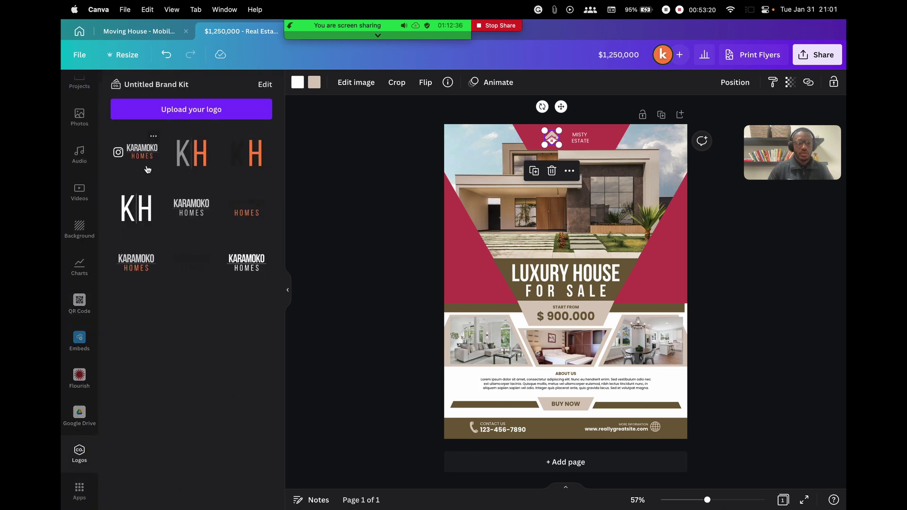
left_click_drag(183, 157, 497, 293)
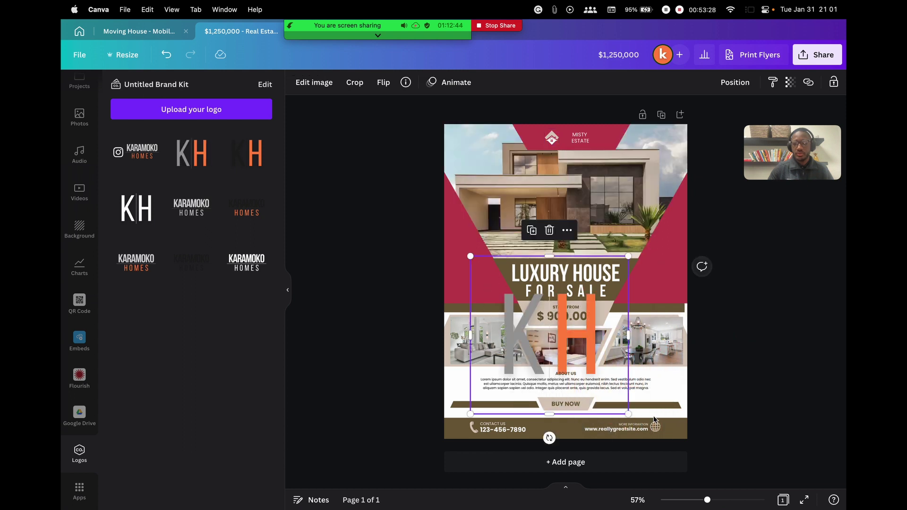
left_click_drag(627, 414, 496, 283)
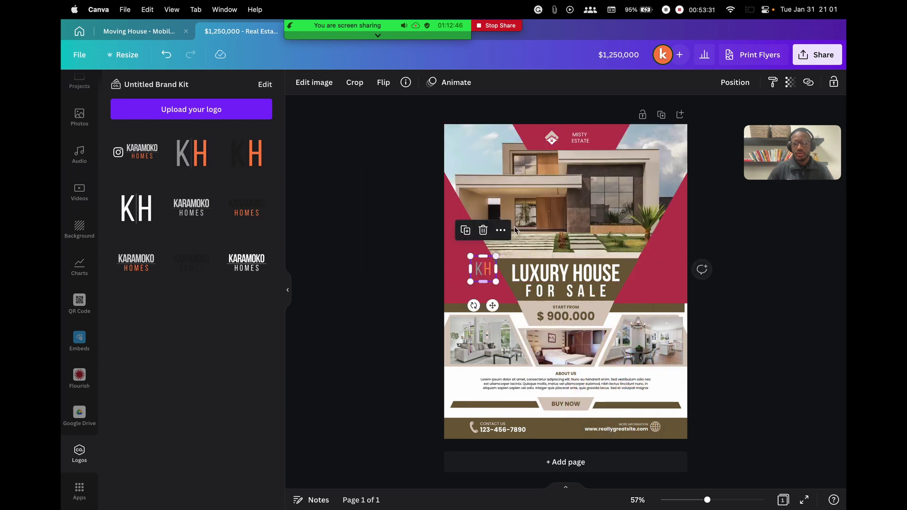
Delete the old house icon and move the KH logo into the top banner
left_click(551, 141)
key("Delete")
left_click_drag(364, 168, 522, 304)
left_click_drag(484, 270, 562, 137)
left_click(667, 154)
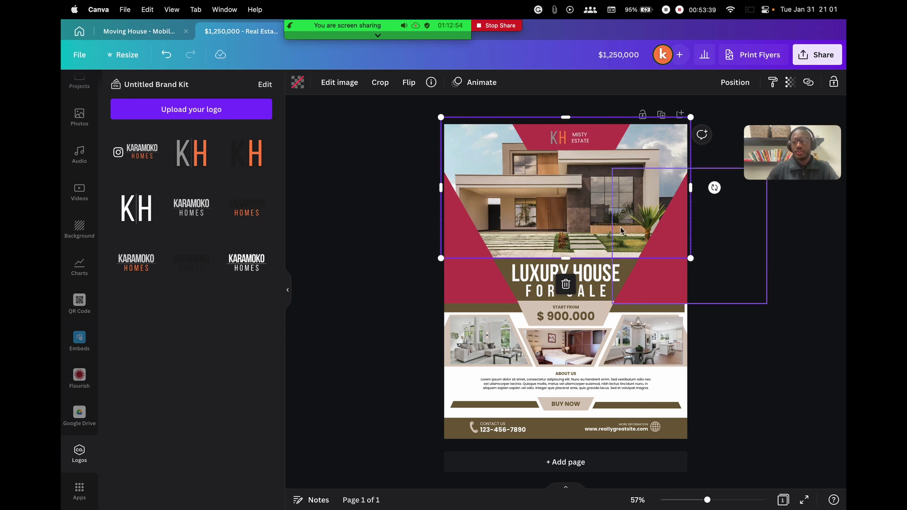
Fill the top frame with the stucco house photo and the lower frames with uploaded room photos
left_click(80, 116)
scroll(83, 238, "up", 2)
scroll(84, 238, "up", 4)
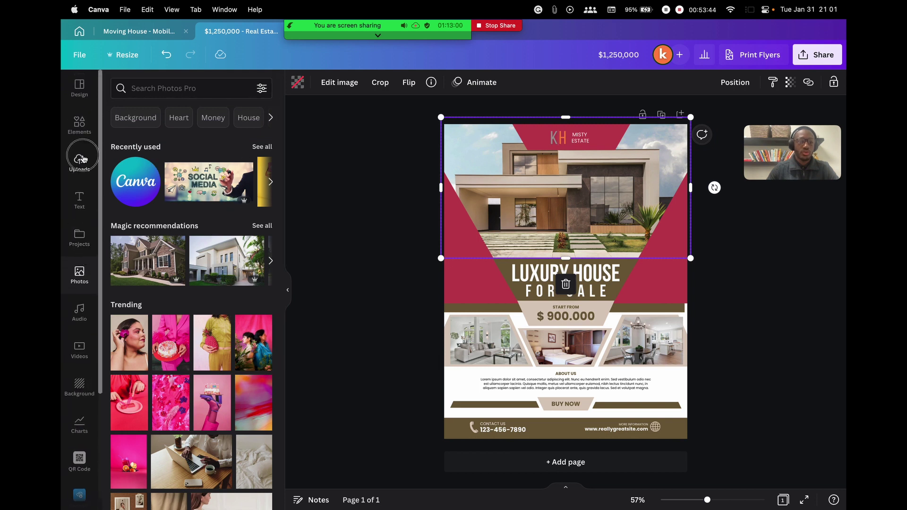
left_click(79, 161)
scroll(178, 246, "down", 4)
scroll(198, 255, "up", 5)
scroll(210, 263, "down", 5)
scroll(210, 263, "down", 7)
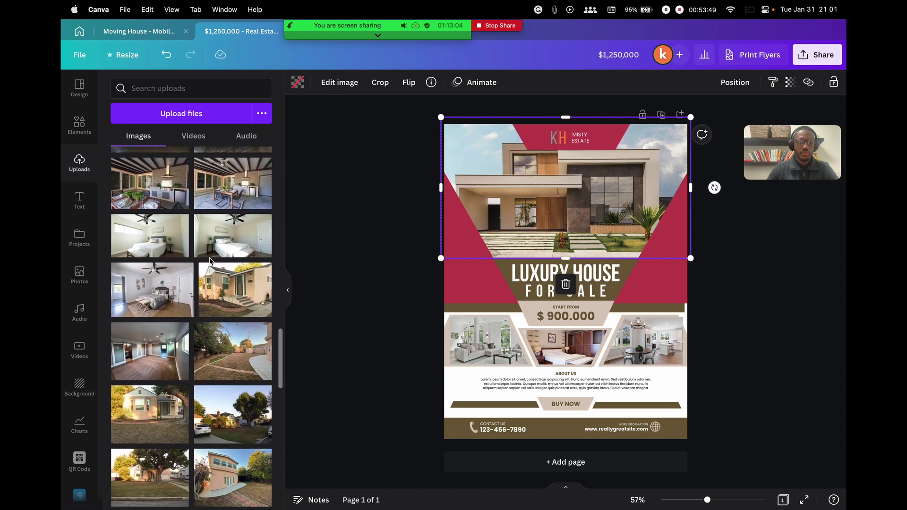
left_click_drag(252, 287, 532, 184)
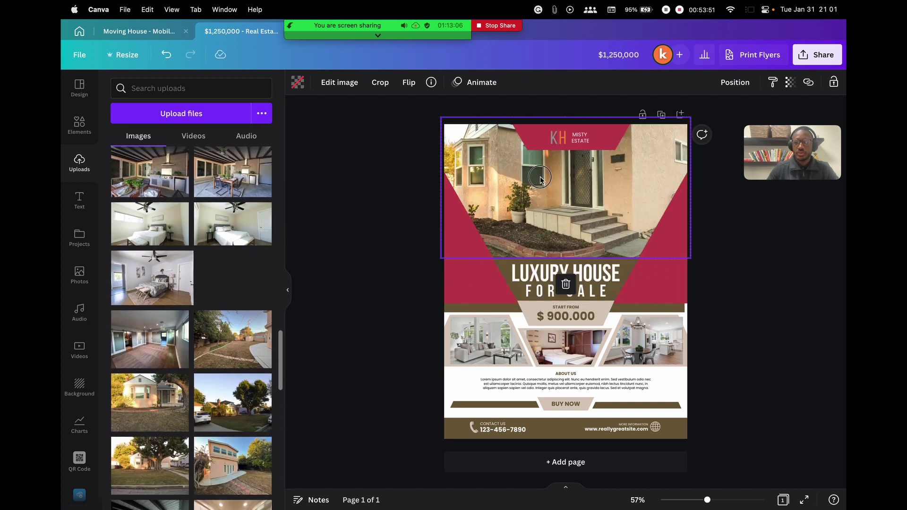
left_click_drag(135, 353, 491, 341)
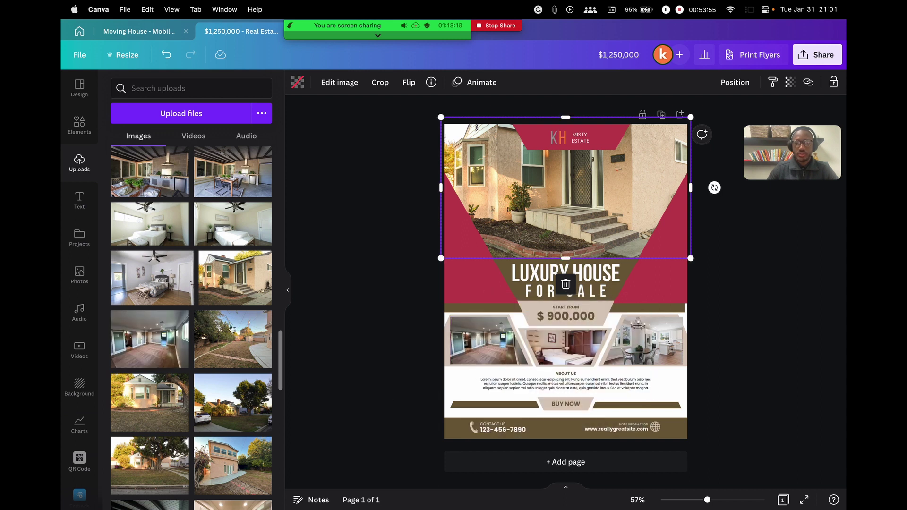
left_click_drag(152, 277, 567, 341)
scroll(180, 205, "up", 2)
left_click_drag(232, 231, 660, 349)
left_click_drag(363, 167, 520, 305)
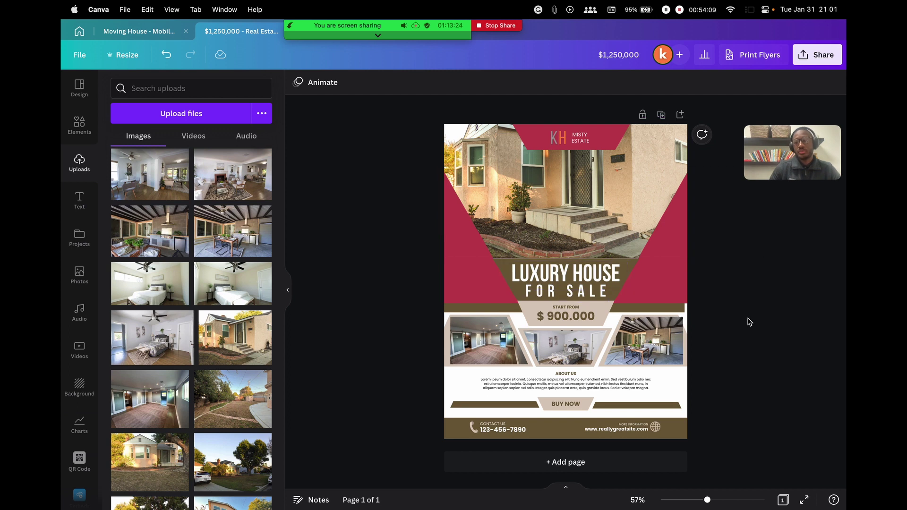
Inspect the About Us paragraph and the contact phone number text
left_click(559, 384)
left_click(559, 384)
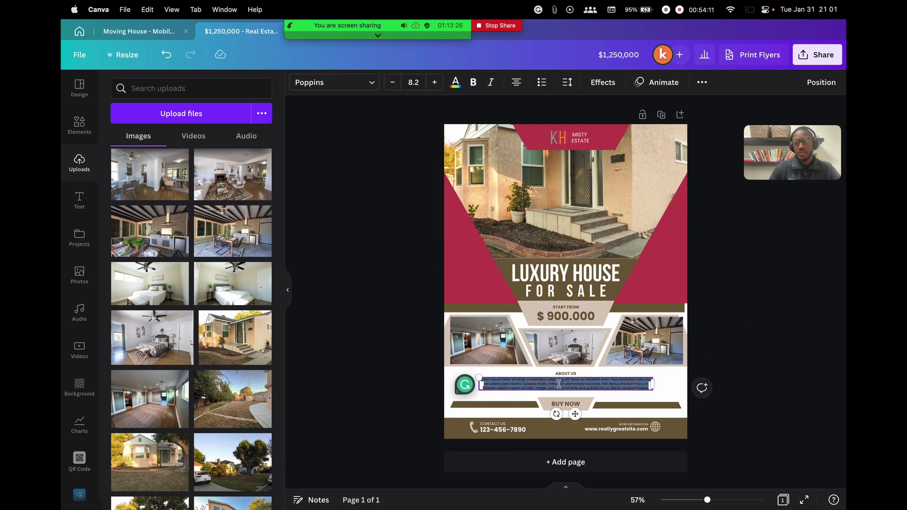
left_click(626, 429)
left_click(519, 430)
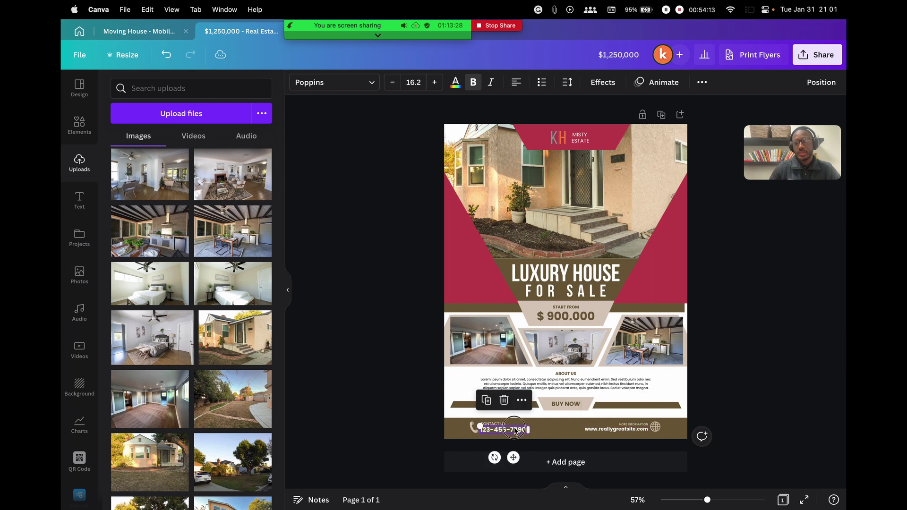
left_click_drag(803, 156, 336, 185)
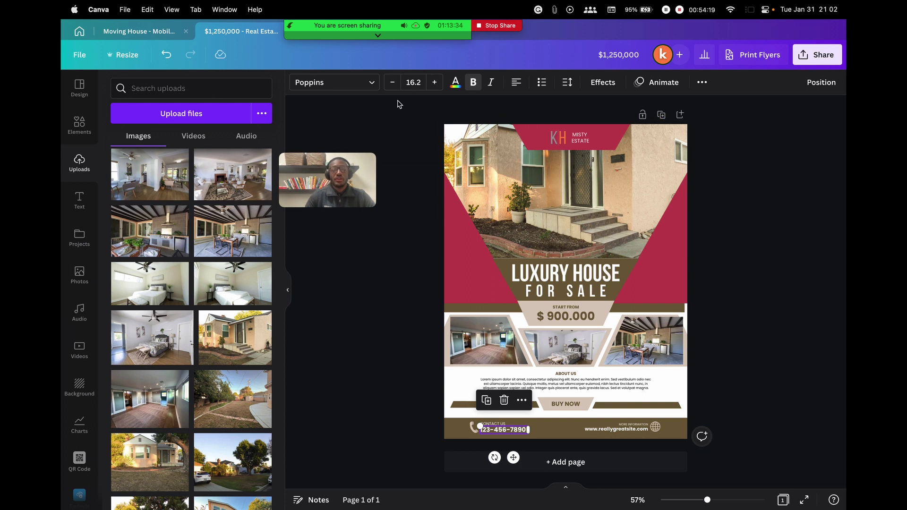
Bring up the Print Flyers options: 8.5 x 11in portrait, matte, $36 subtotal
left_click(809, 61)
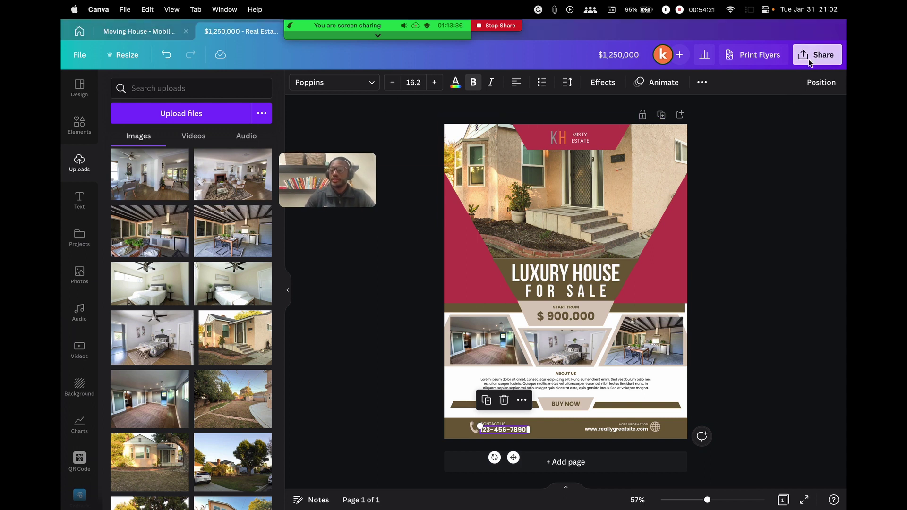
left_click(811, 55)
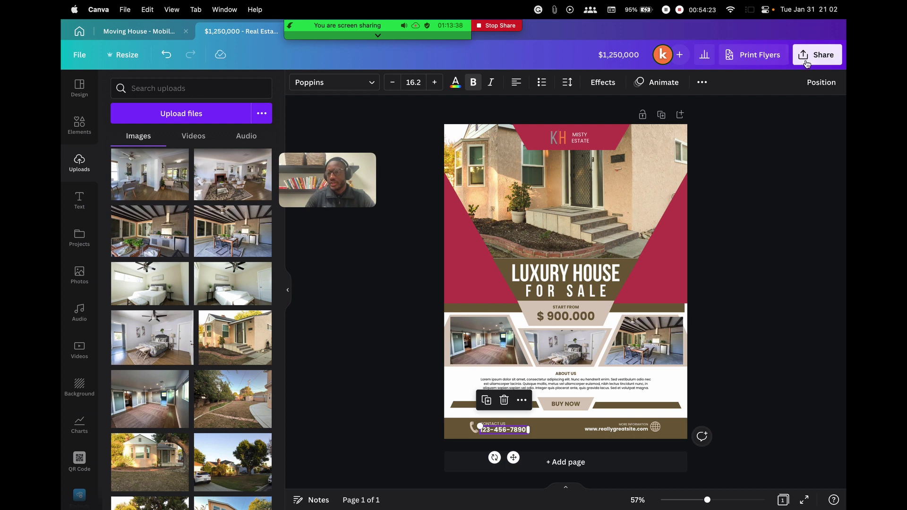
left_click(748, 56)
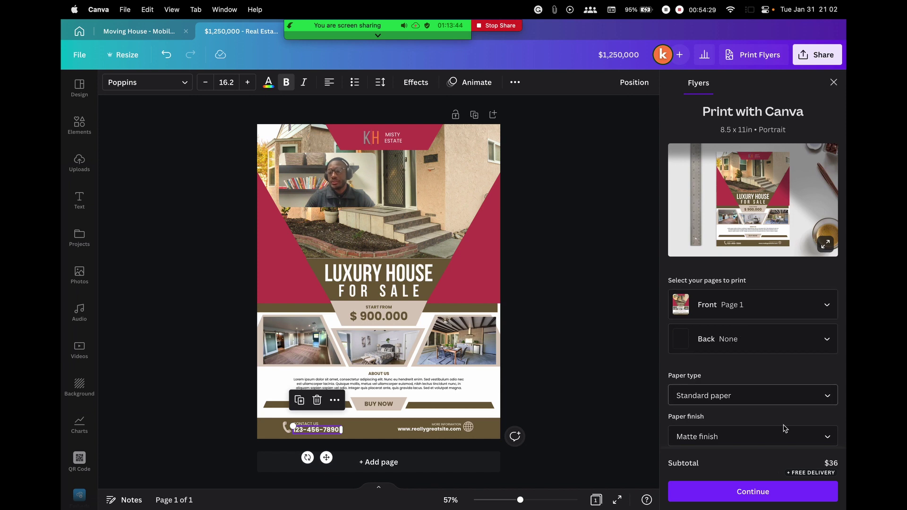
Choose premium paper, leave the back blank, and order 200 flyers for $112
left_click(760, 396)
left_click(723, 436)
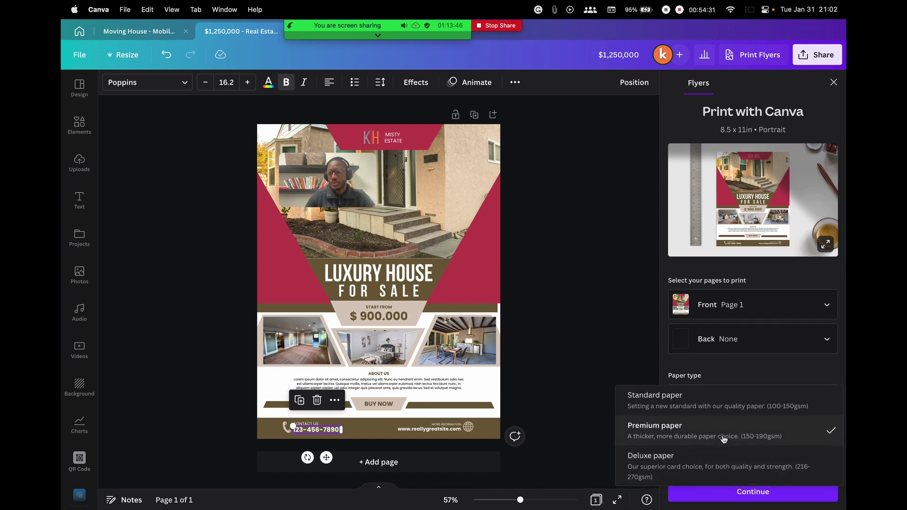
left_click(727, 342)
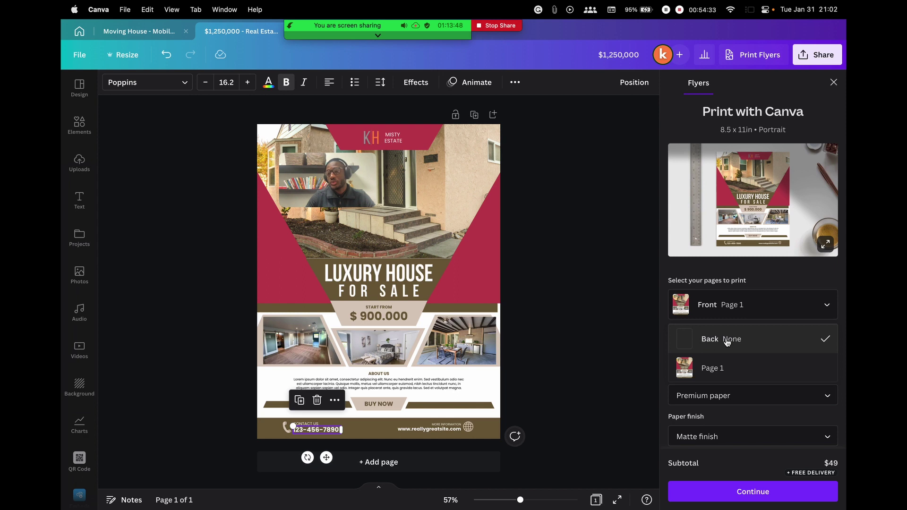
scroll(724, 366, "down", 5)
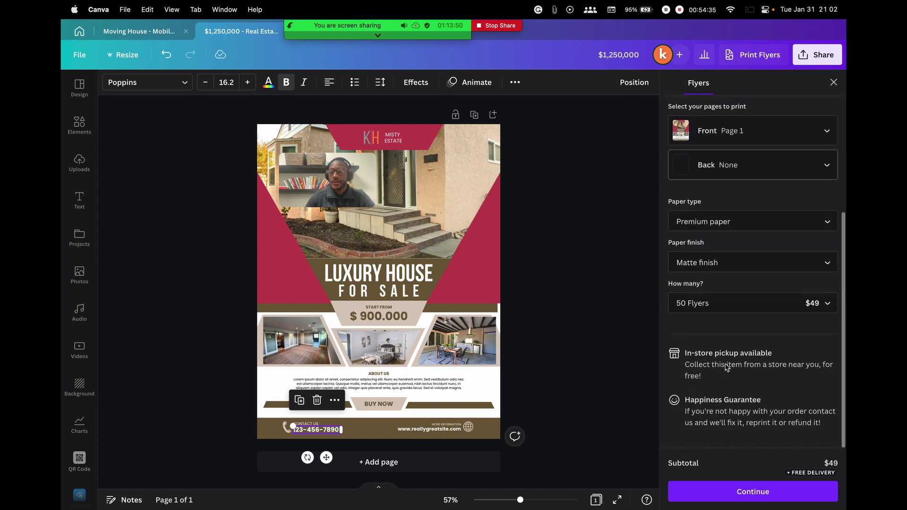
left_click(757, 302)
scroll(751, 331, "down", 1)
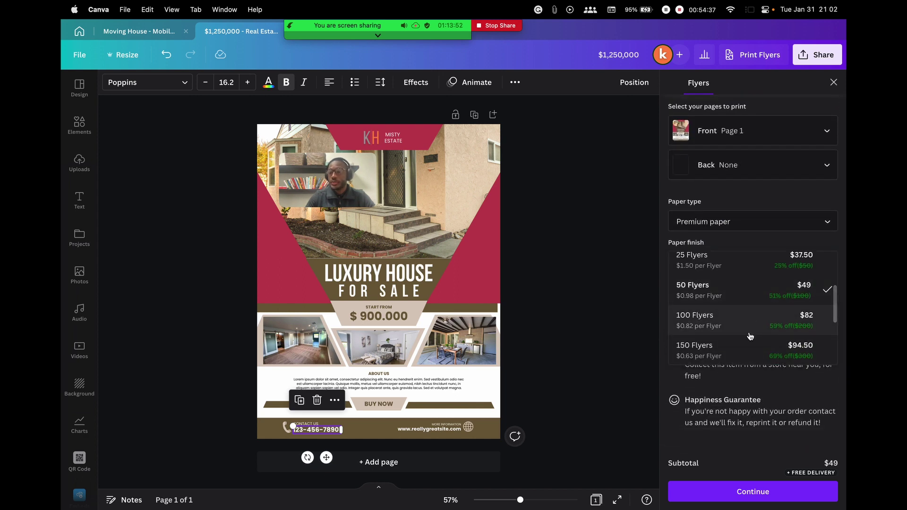
scroll(754, 339, "down", 5)
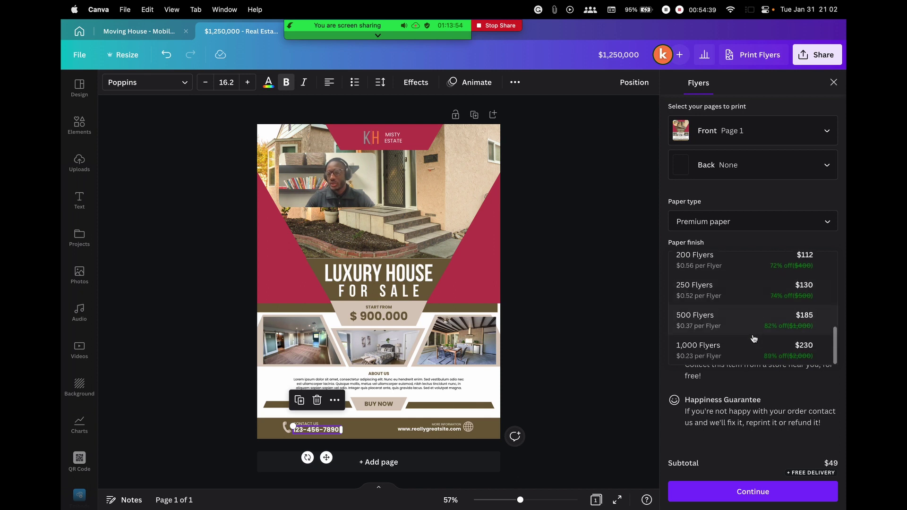
scroll(754, 339, "down", 2)
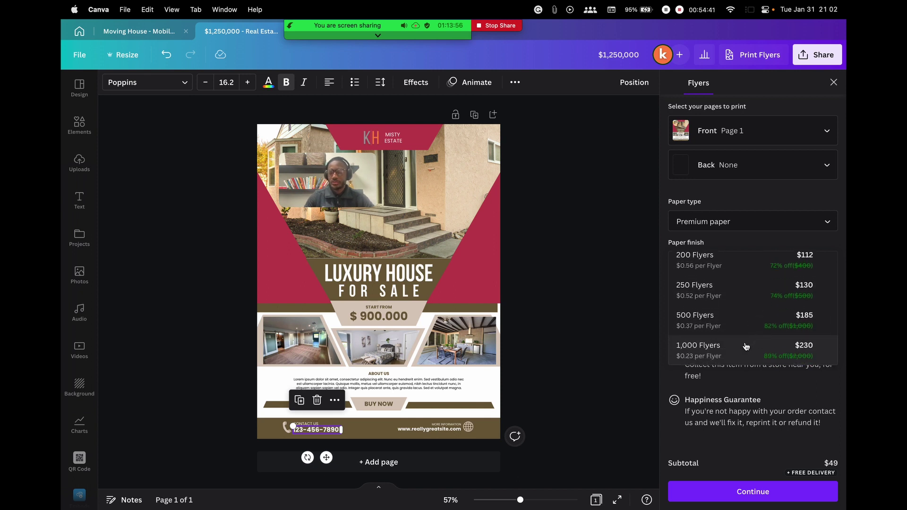
scroll(756, 321, "up", 2)
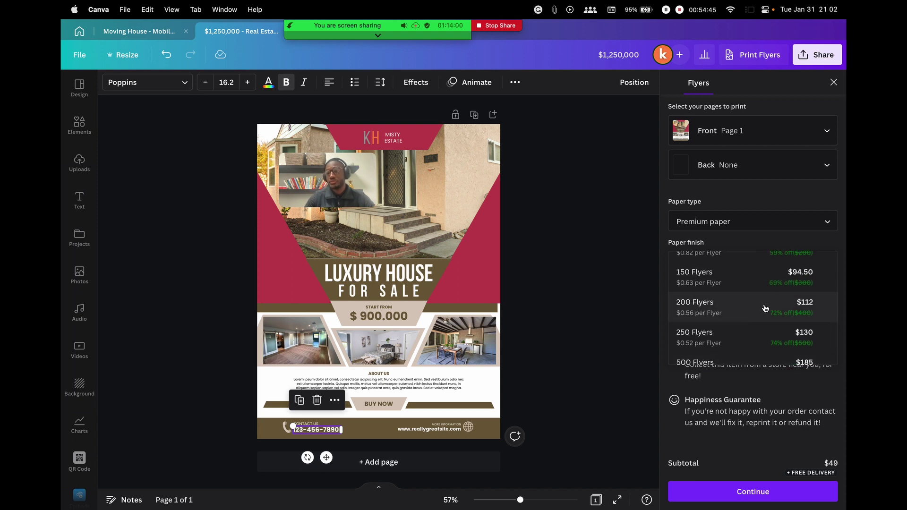
left_click(765, 308)
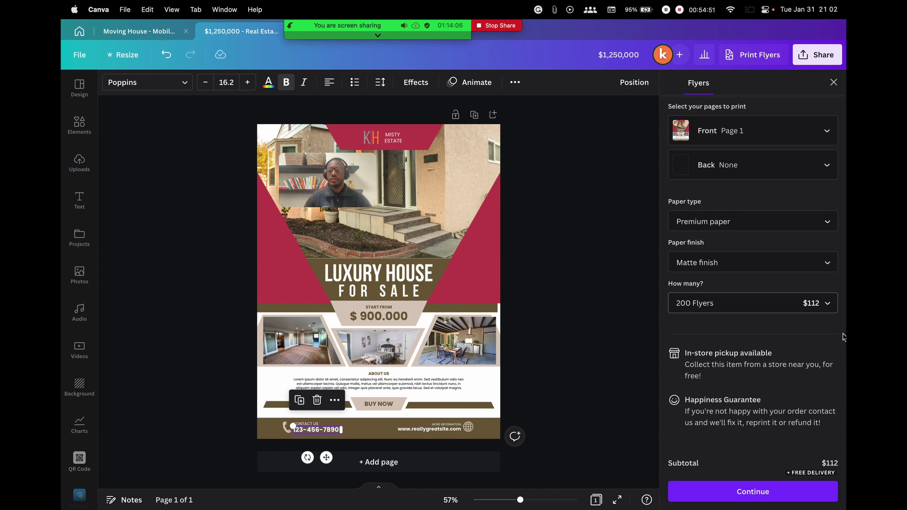
scroll(730, 397, "up", 5)
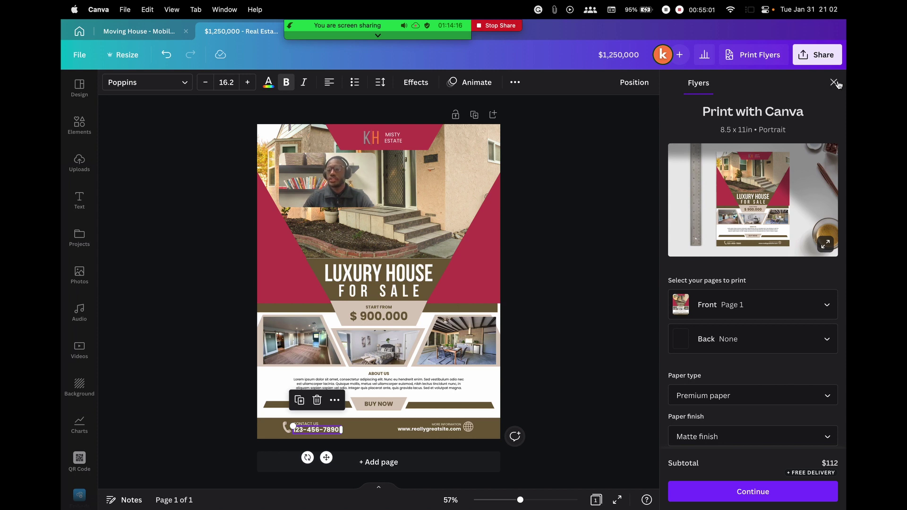
Close the Flyers print panel to return to the crimson LUXURY HOUSE FOR SALE flyer
left_click(834, 84)
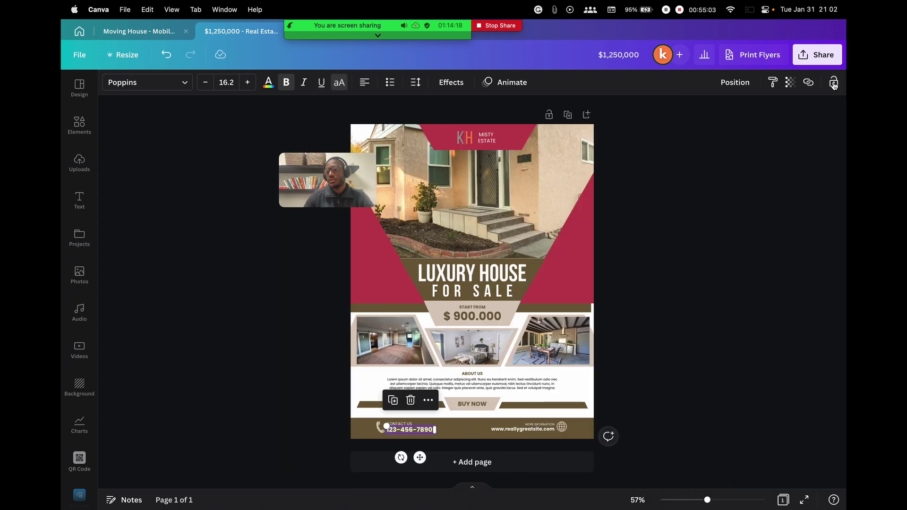
left_click_drag(285, 207, 638, 197)
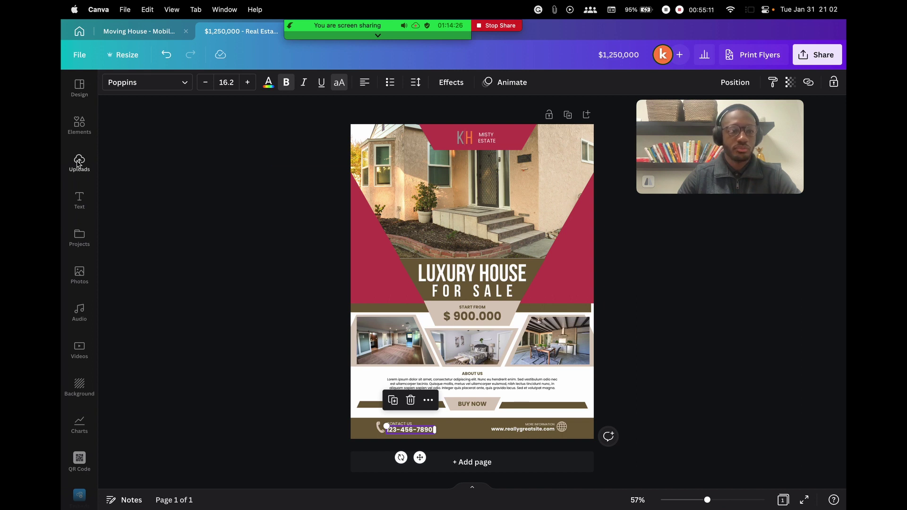
left_click_drag(684, 123, 722, 103)
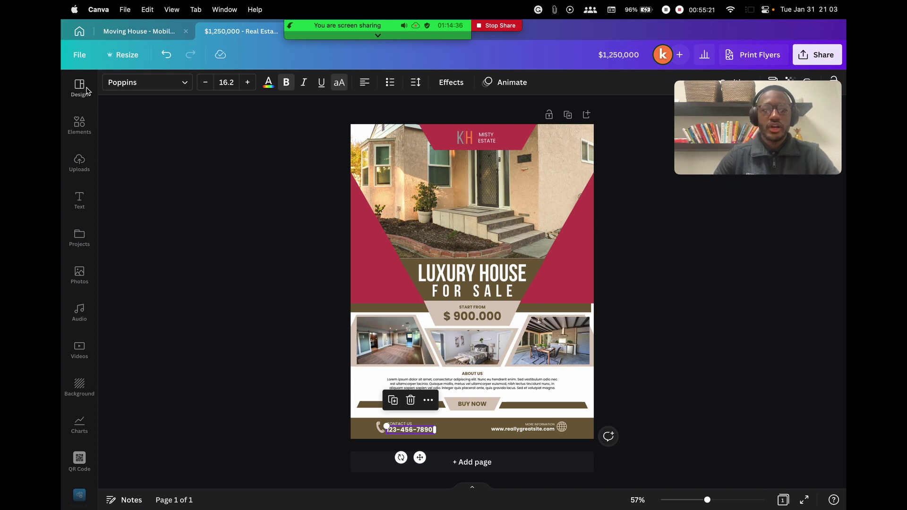
left_click(81, 126)
Search Canva's stock photos for 'equal opportunity', then clear the photo search
left_click(246, 88)
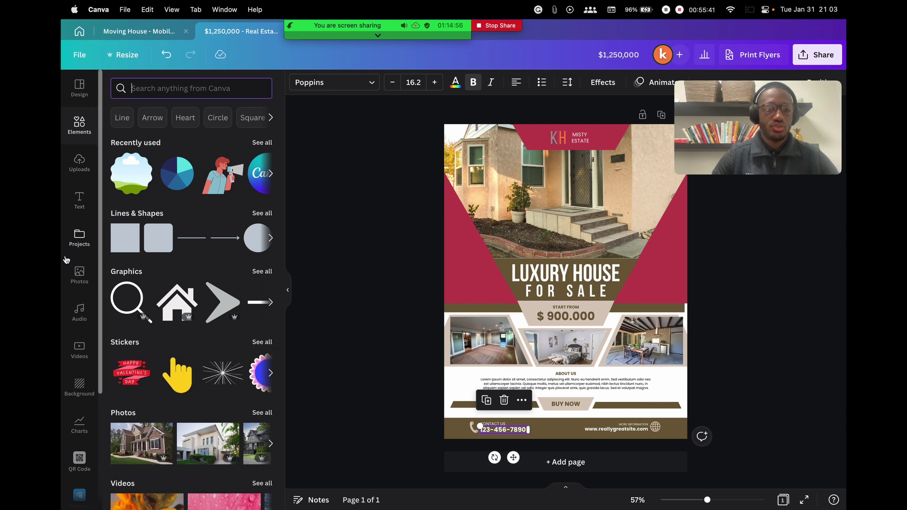
left_click(80, 273)
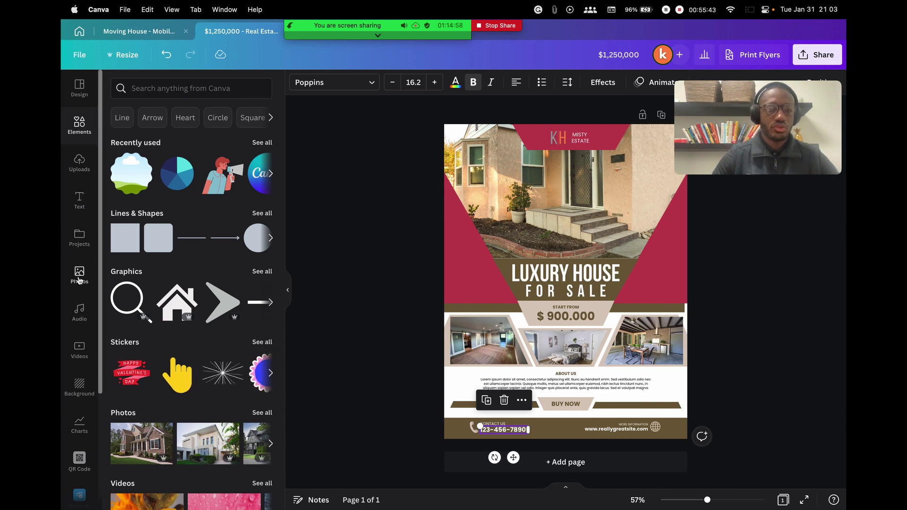
left_click(173, 91)
type("equal")
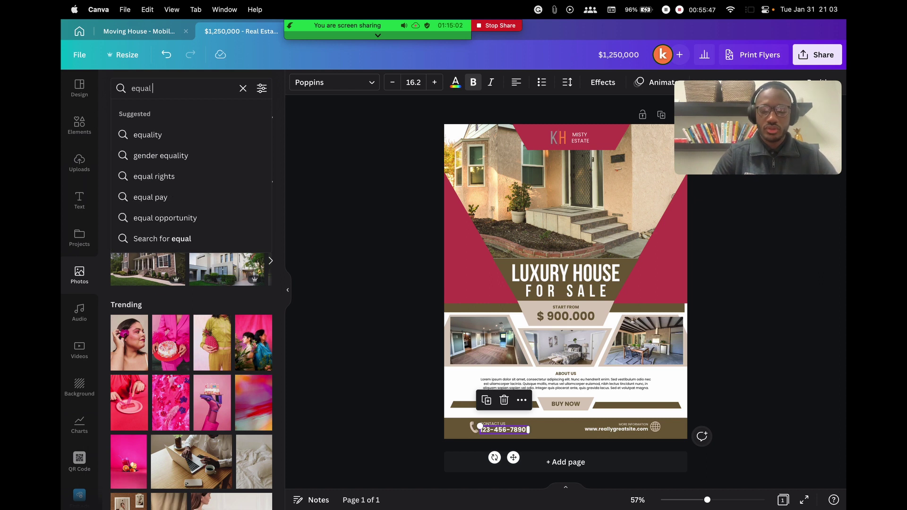
type(" opportunity")
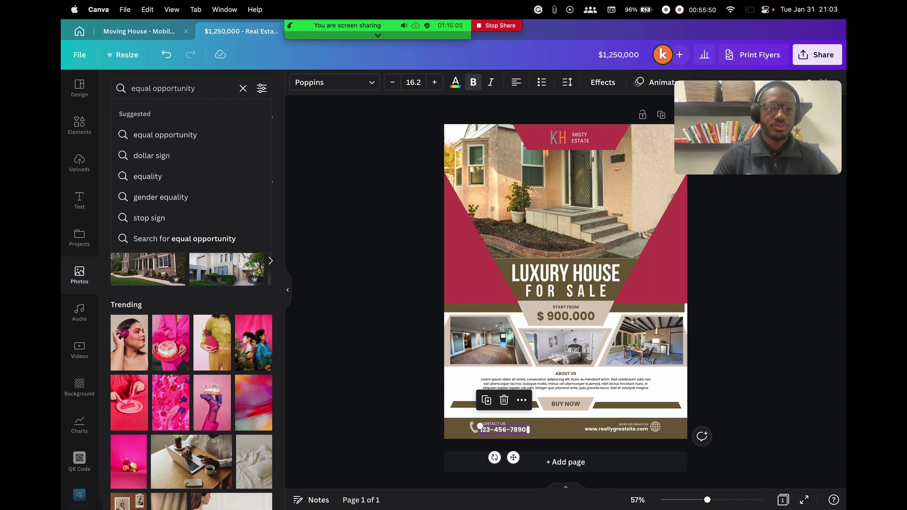
key("Return")
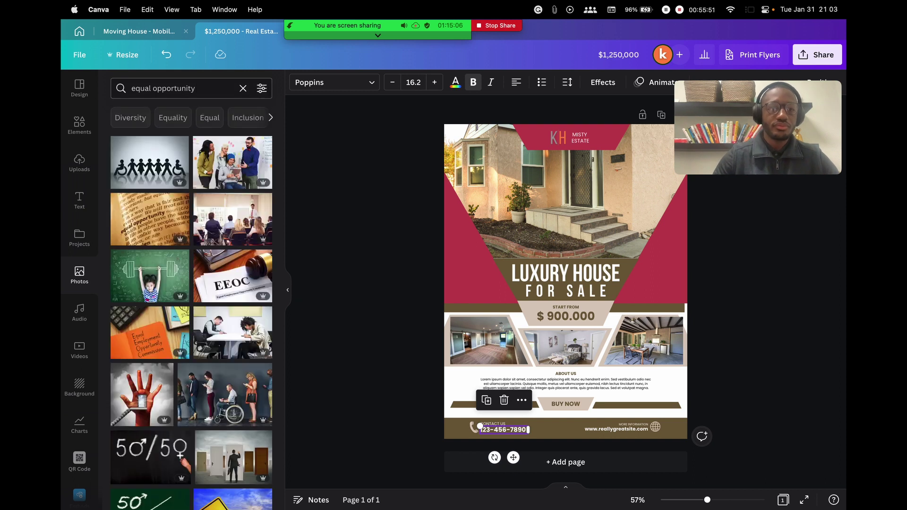
scroll(225, 227, "down", 5)
scroll(225, 227, "up", 5)
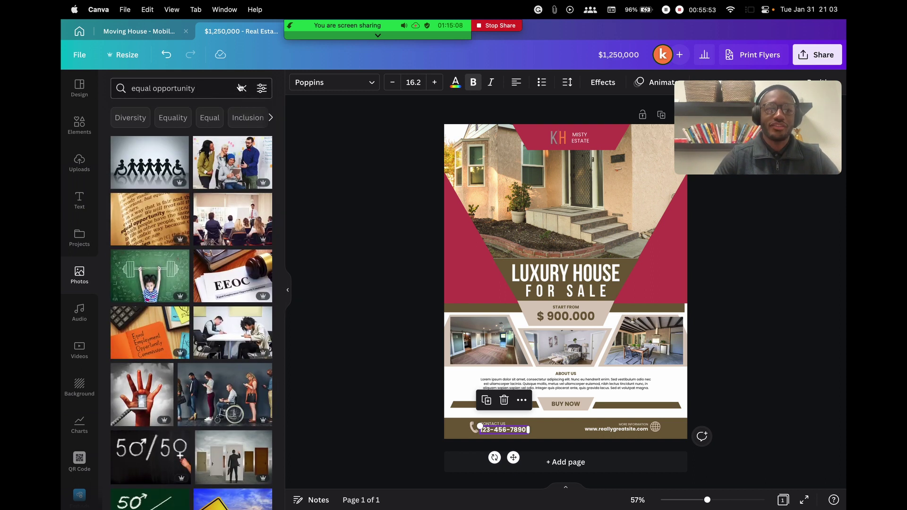
left_click(243, 88)
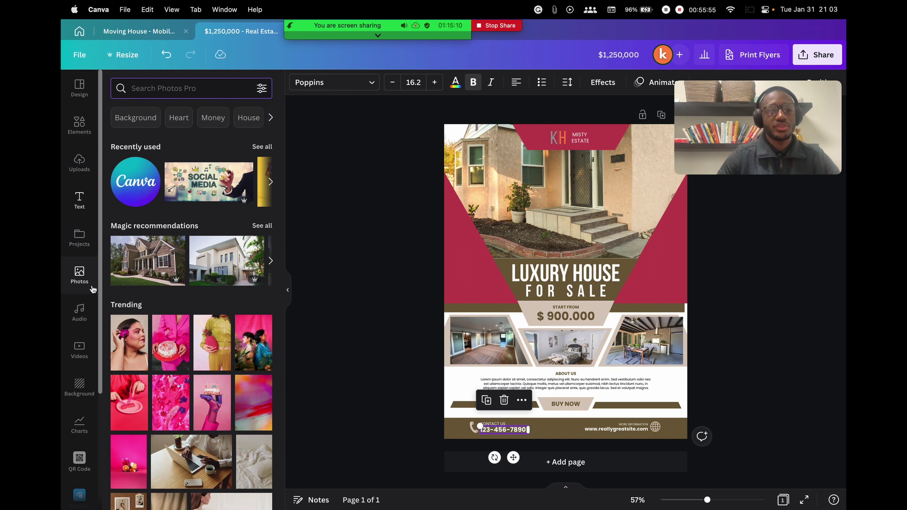
From Uploads, try placing the Equal Housing logo on the flyer, then delete it
left_click(79, 163)
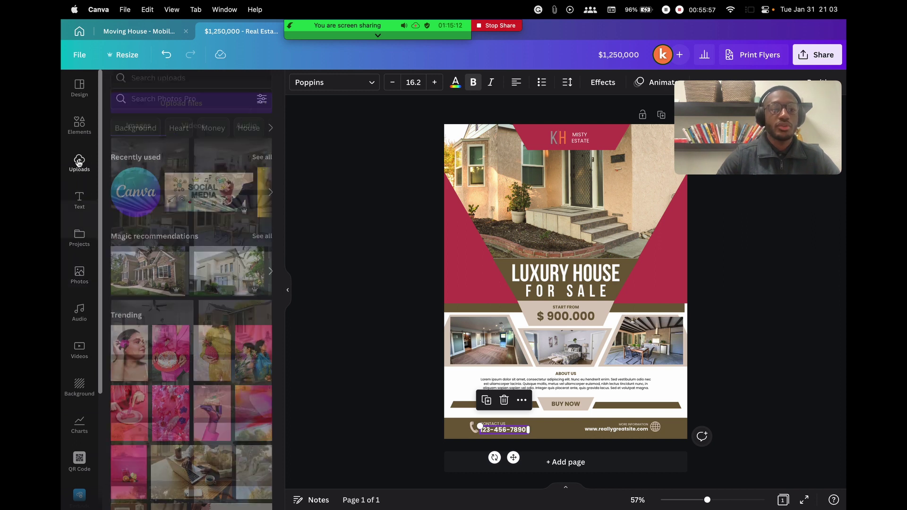
scroll(152, 232, "down", 10)
scroll(152, 231, "up", 8)
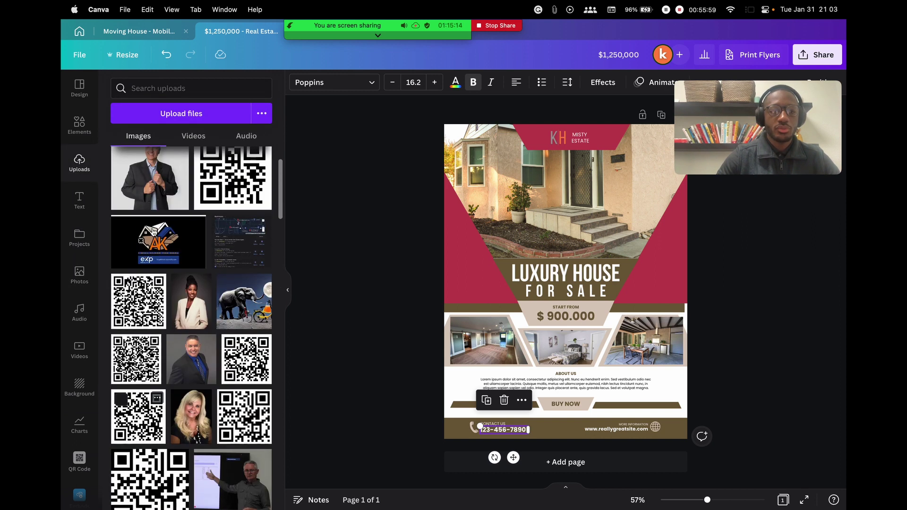
scroll(152, 232, "down", 15)
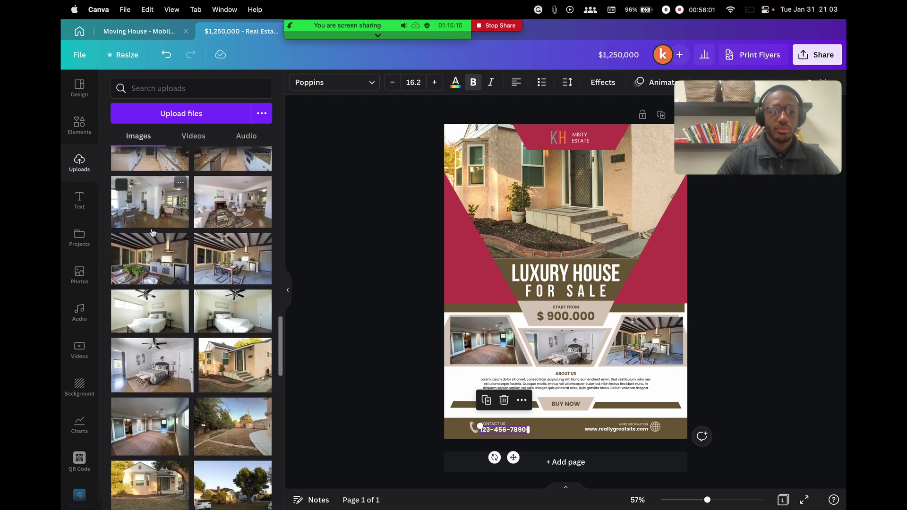
scroll(152, 231, "down", 15)
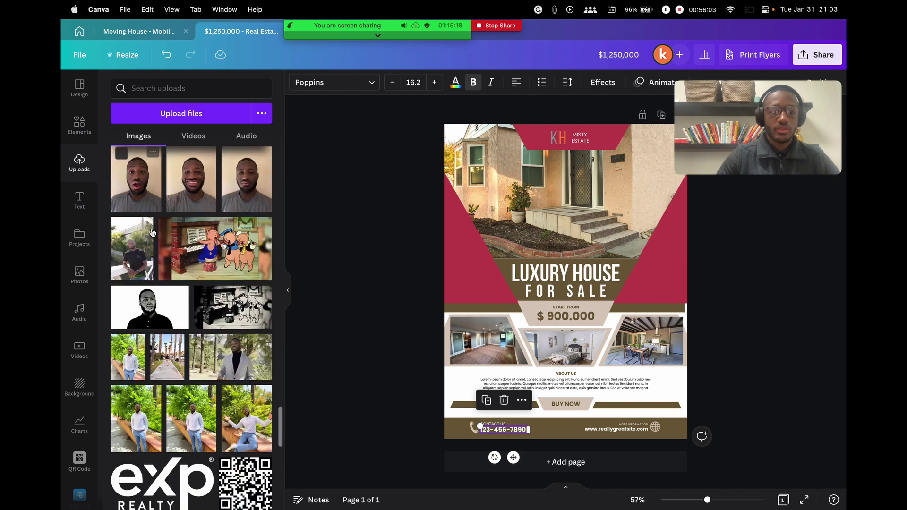
scroll(203, 274, "up", 1)
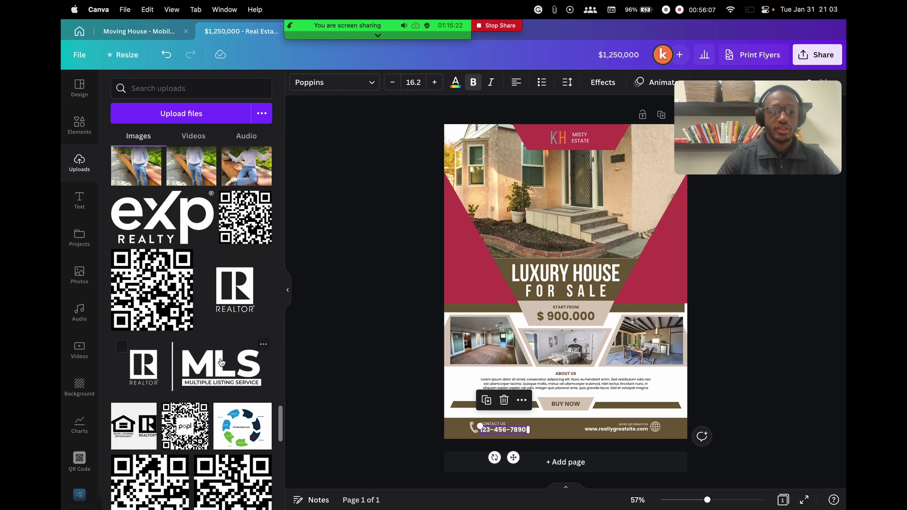
scroll(220, 362, "down", 5)
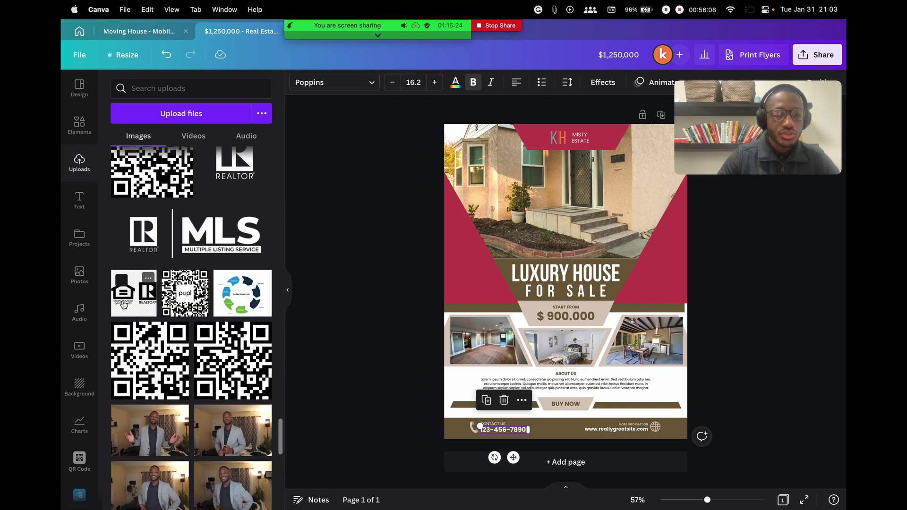
left_click_drag(126, 304, 519, 203)
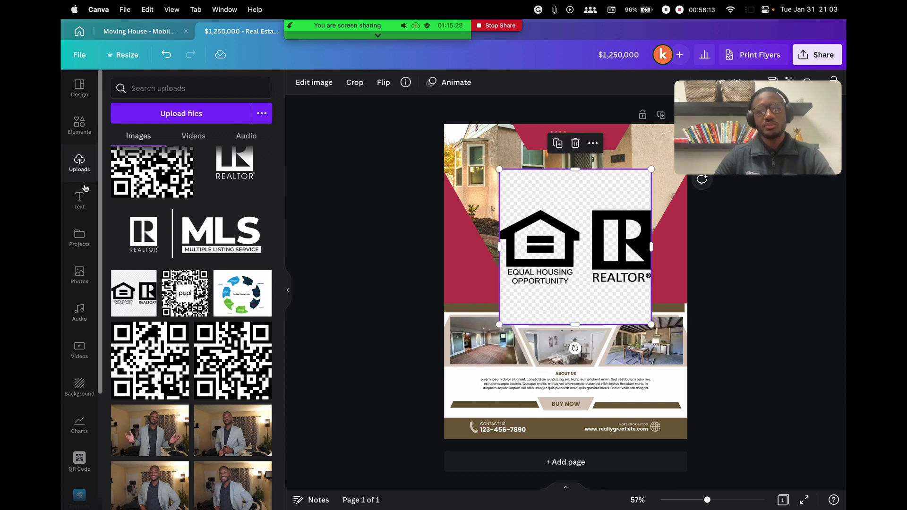
left_click_drag(558, 202, 503, 175)
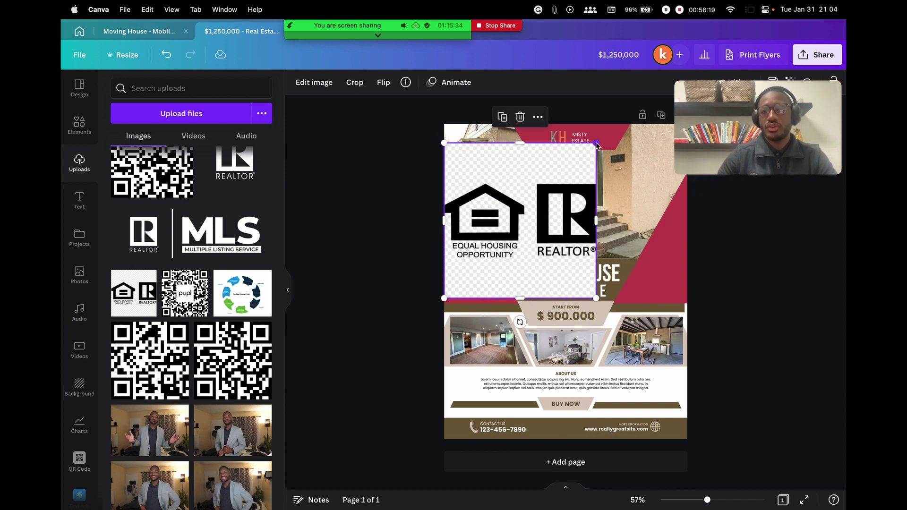
left_click(521, 117)
Place the Realtor/MLS logo, shrunk, to the left of the LUXURY HOUSE heading
left_click_drag(150, 242, 514, 291)
left_click_drag(603, 253, 478, 288)
left_click(322, 250)
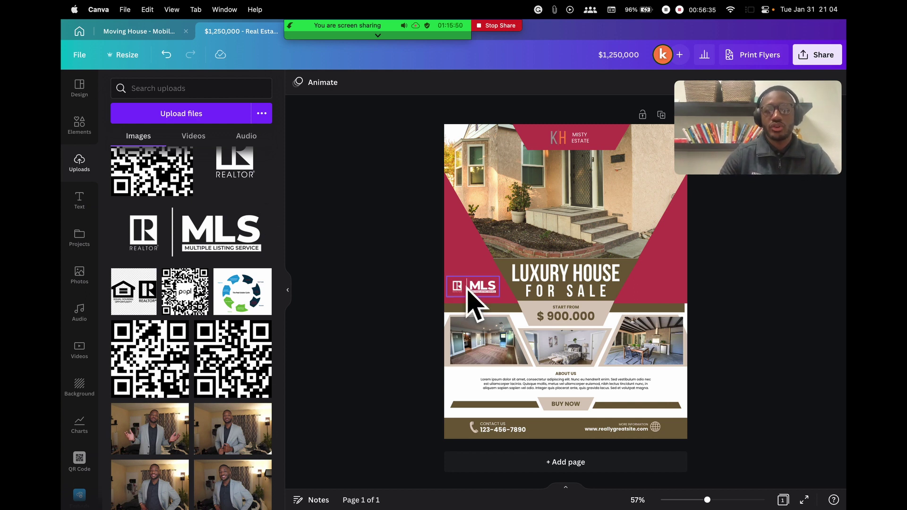
Add the eXp Realty logo from Uploads, shrunk and placed right of LUXURY HOUSE on the crimson band
scroll(202, 287, "up", 1)
scroll(202, 287, "up", 1)
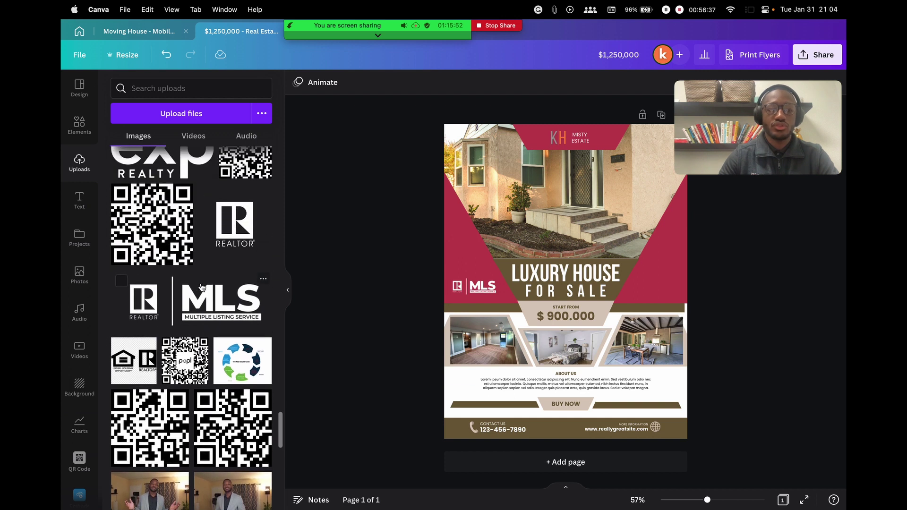
scroll(202, 287, "up", 2)
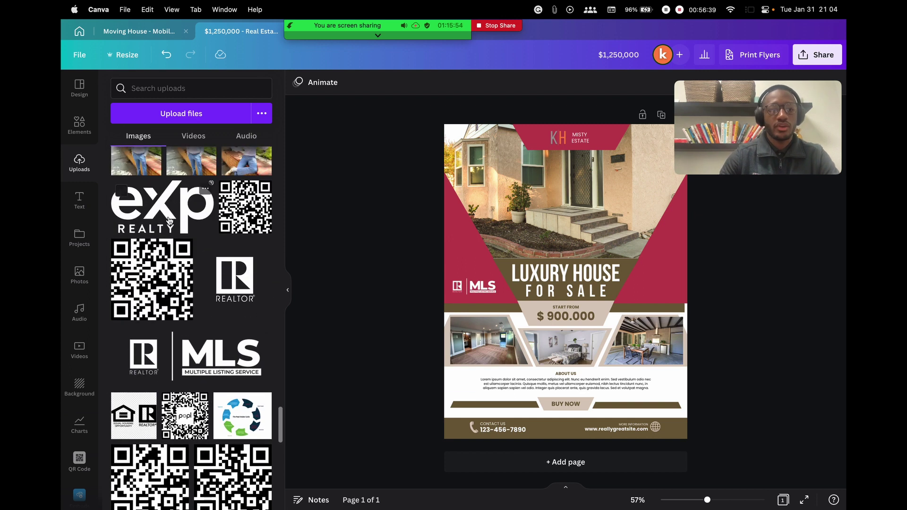
left_click_drag(157, 218, 501, 236)
left_click_drag(430, 198, 652, 278)
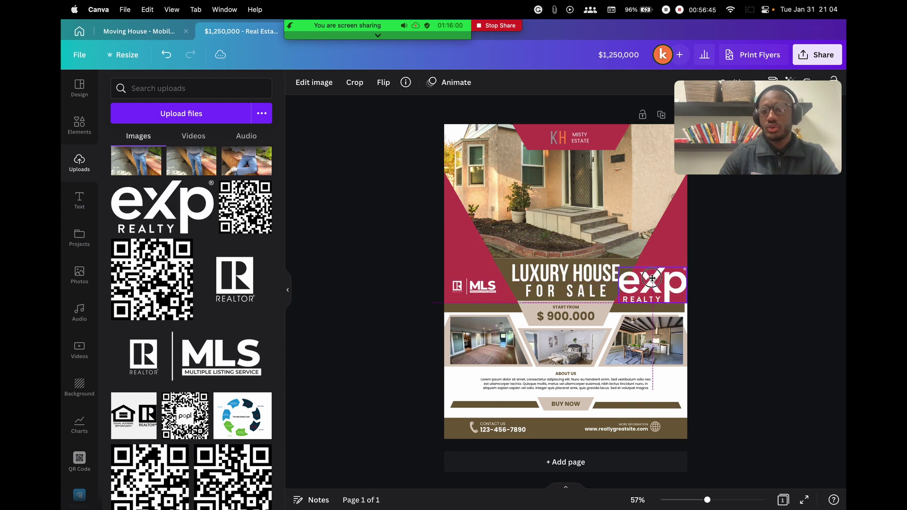
left_click_drag(686, 302, 660, 287)
left_click(759, 285)
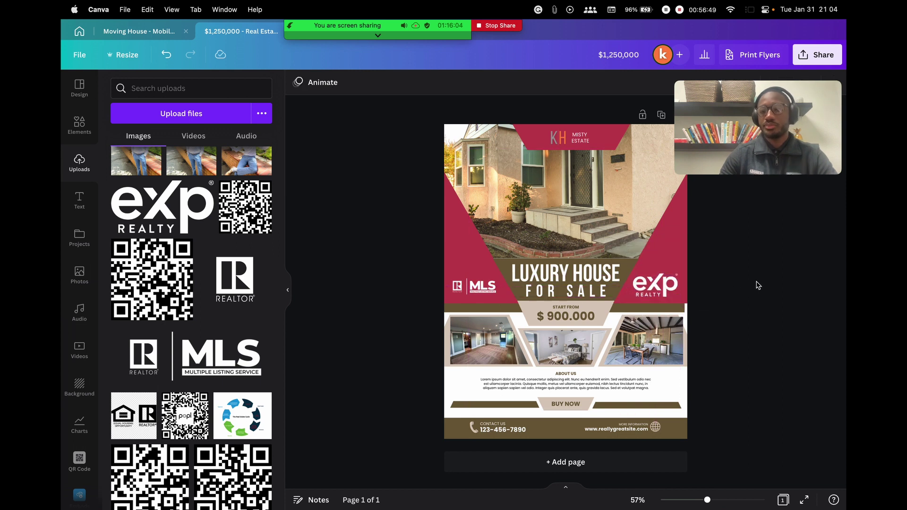
scroll(176, 289, "down", 3)
scroll(176, 289, "up", 2)
scroll(175, 289, "up", 1)
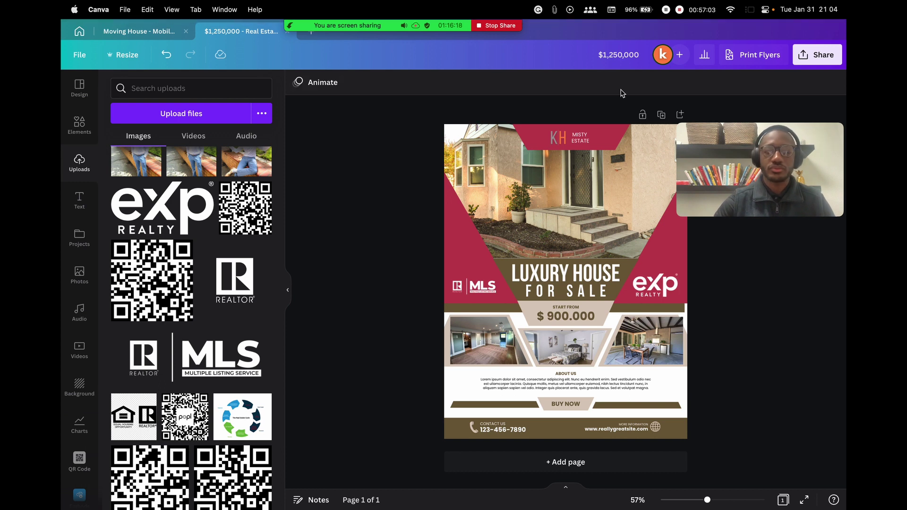
Shrink Zoom's self-view, show the participants list off to the side, and open Canva's Design templates
left_click_drag(681, 215, 760, 169)
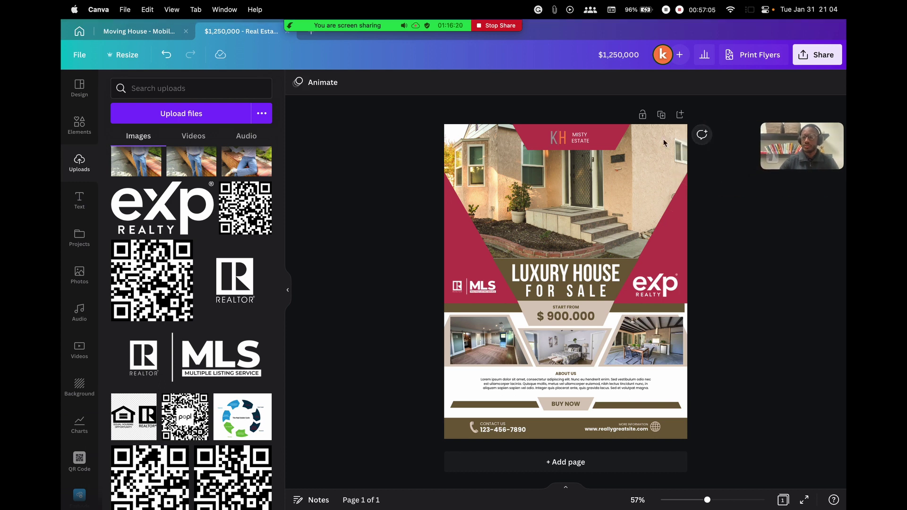
left_click(285, 33)
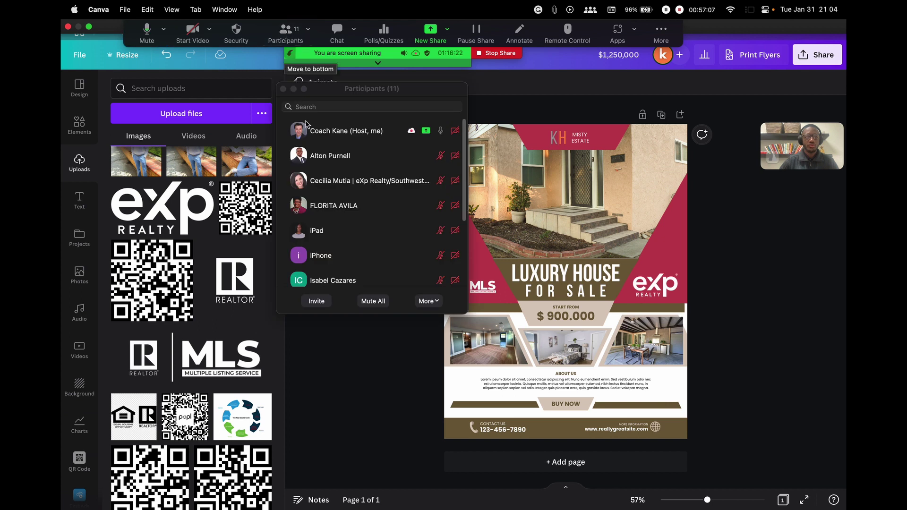
scroll(362, 199, "down", 5)
scroll(324, 232, "up", 5)
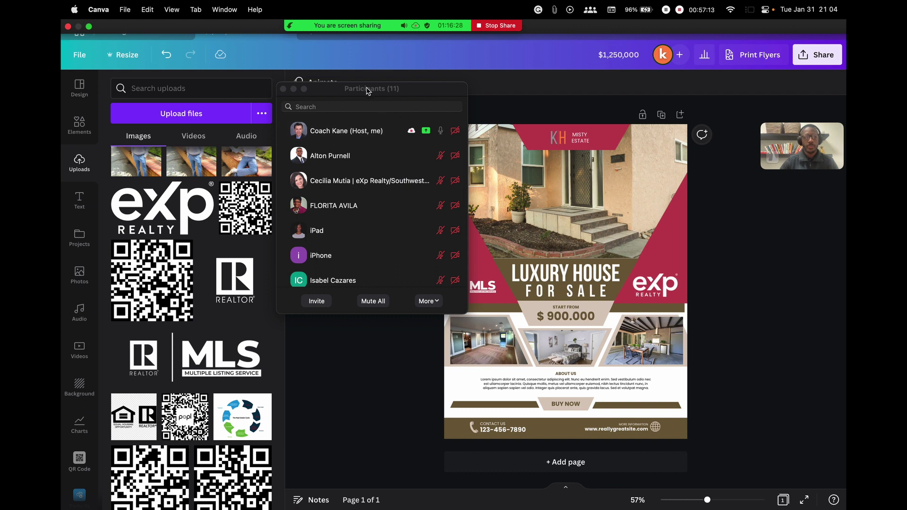
left_click_drag(367, 91, 460, 78)
left_click(79, 86)
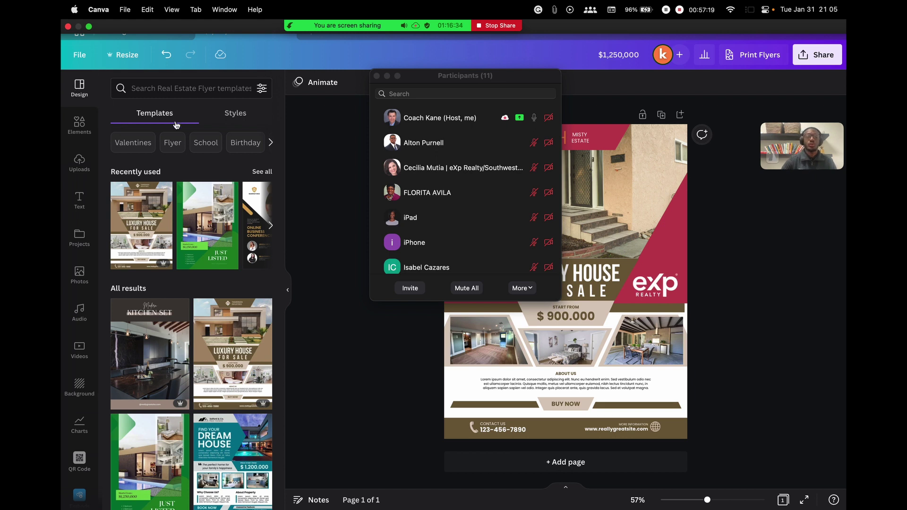
Search templates for 'open house' and replace the current page with the luxury dream home template
left_click(182, 90)
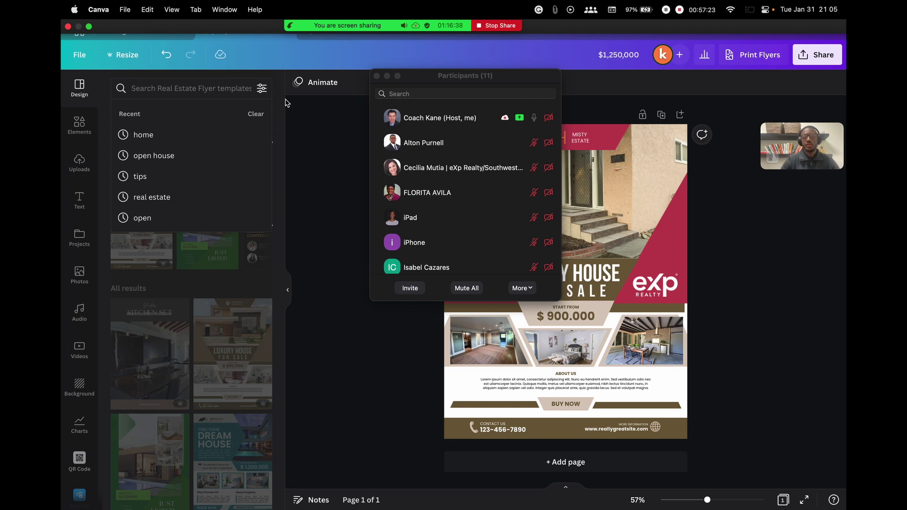
type("open house")
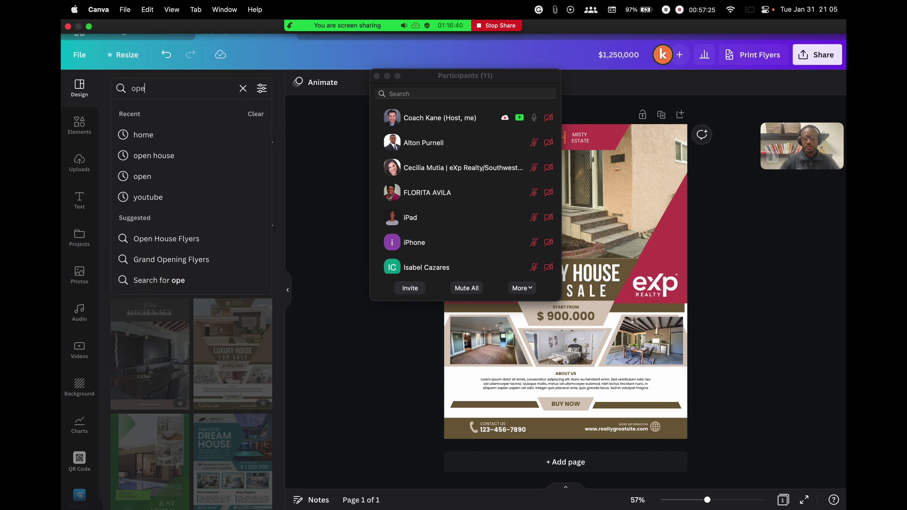
key("Return")
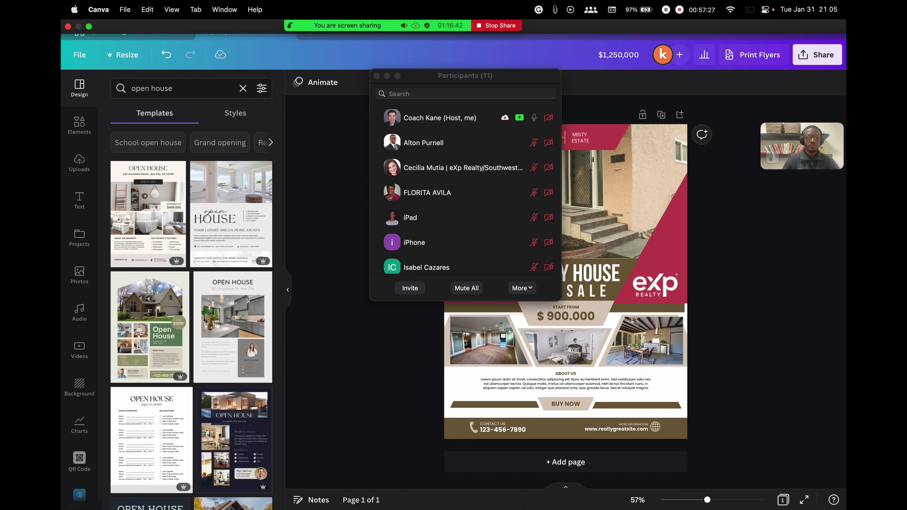
left_click(212, 209)
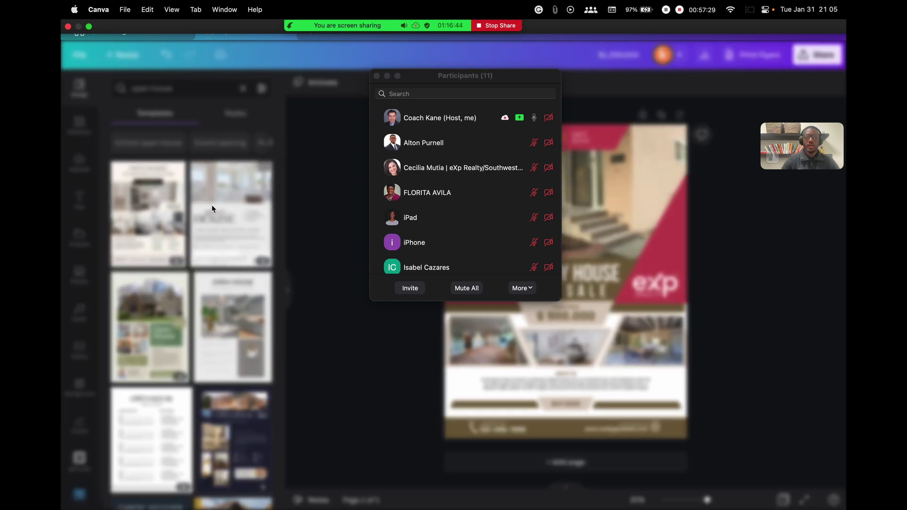
scroll(516, 274, "down", 1)
left_click_drag(496, 83, 295, 66)
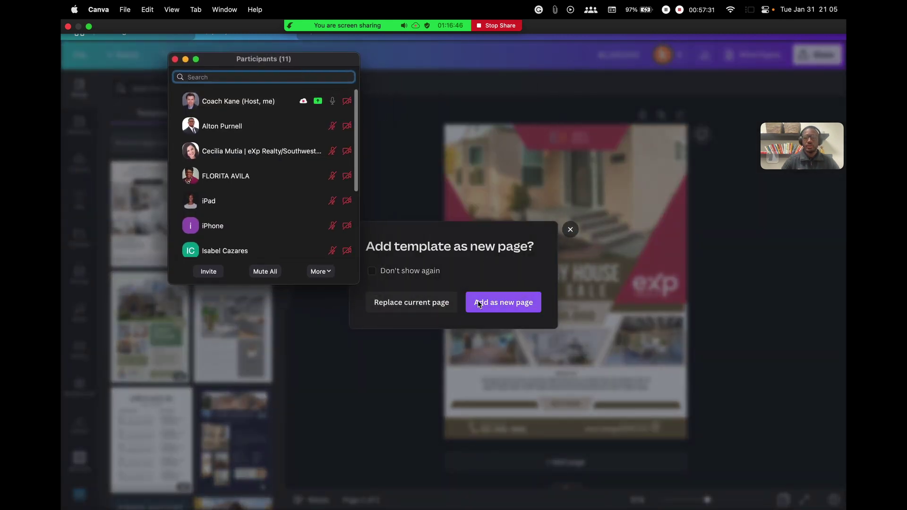
left_click(425, 304)
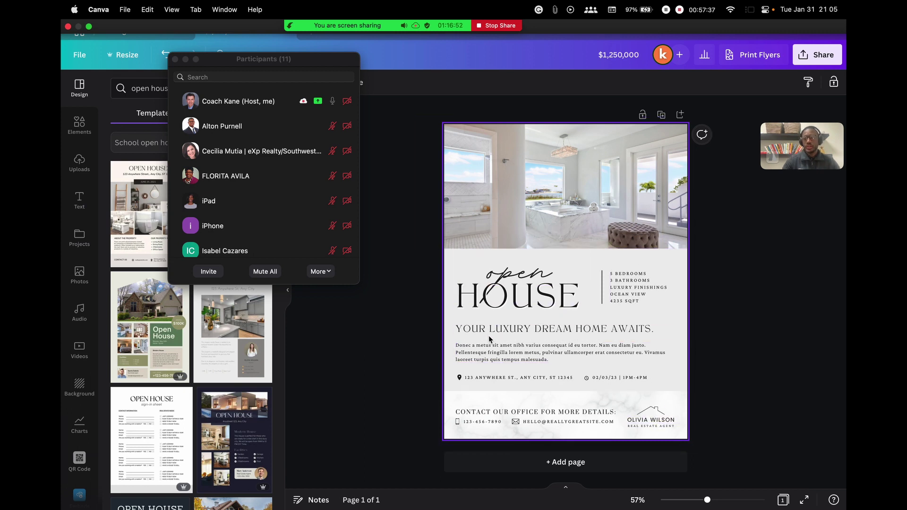
left_click_drag(281, 58, 410, 76)
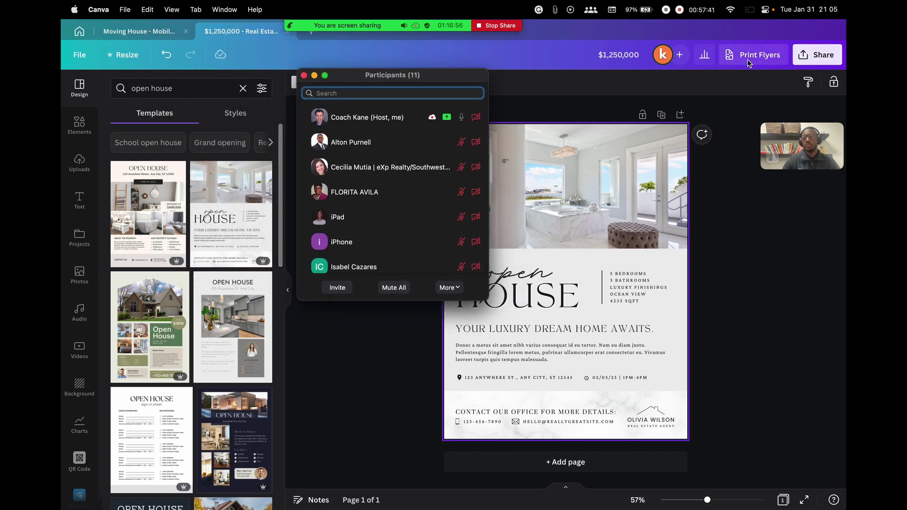
Try the green and dark Open House templates, then add the olive $399,900 one as page 2
scroll(392, 264, "down", 1)
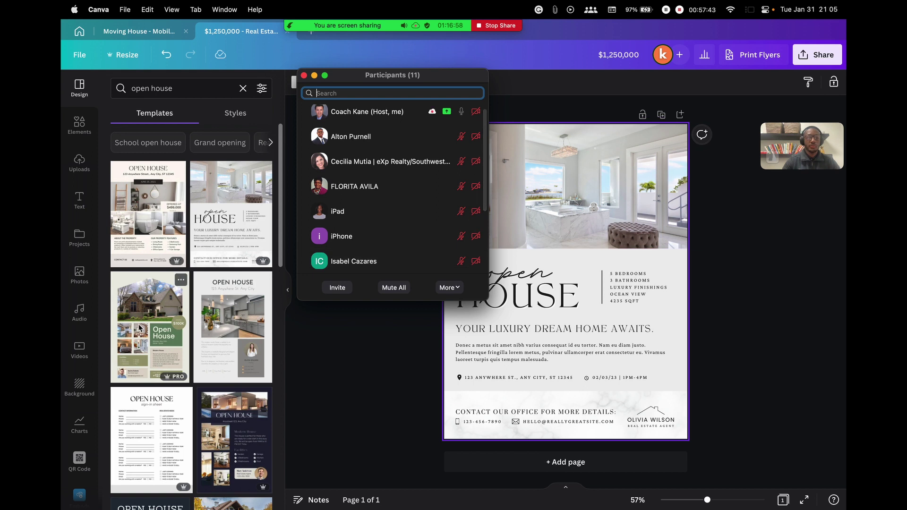
left_click(125, 362)
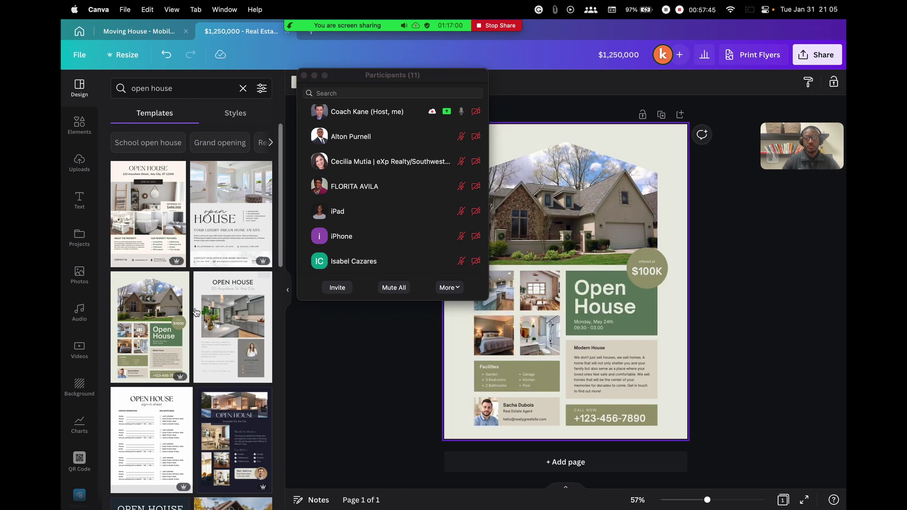
scroll(229, 322, "down", 3)
left_click(229, 321)
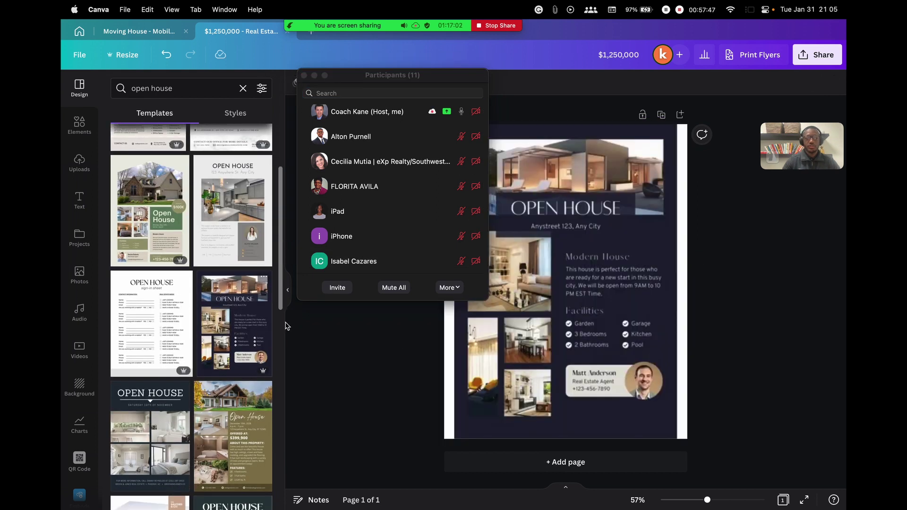
scroll(181, 348, "down", 2)
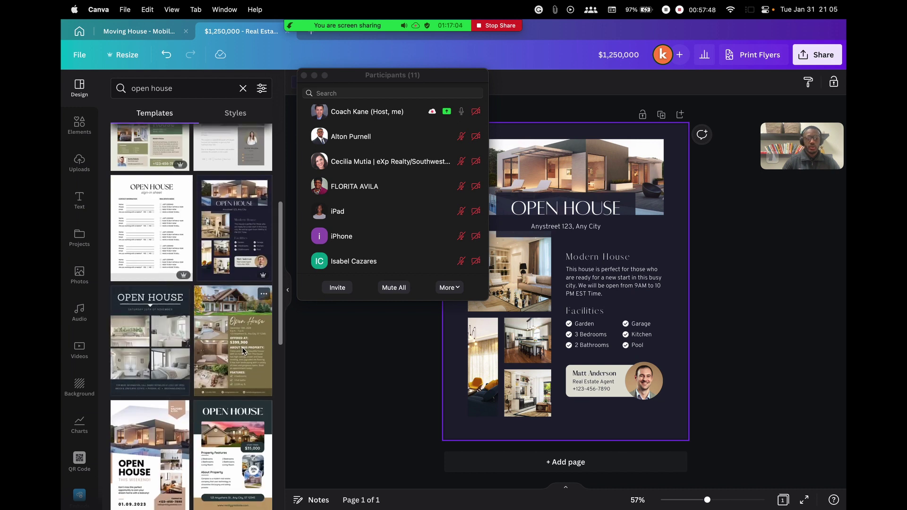
left_click(242, 348)
left_click(510, 309)
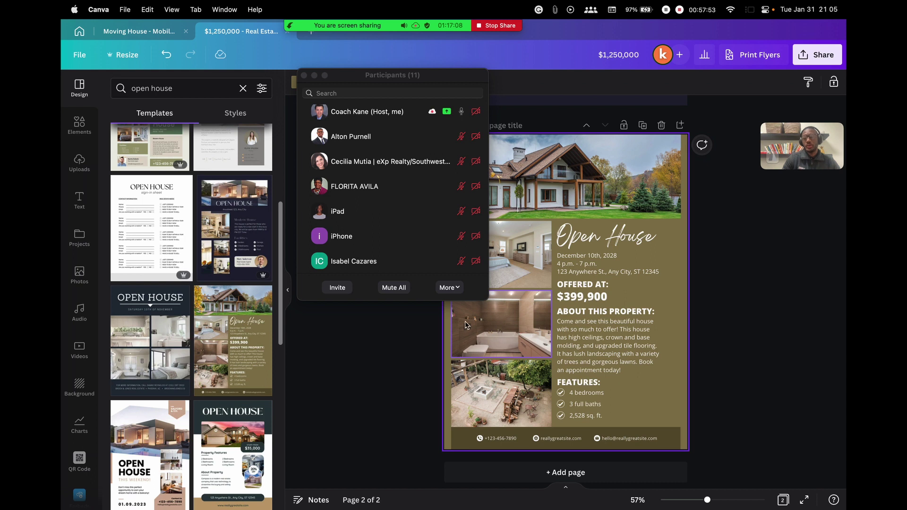
Minimize Zoom's participants window, clear the 'open house' template search, and go to Canva's home page
scroll(234, 328, "down", 5)
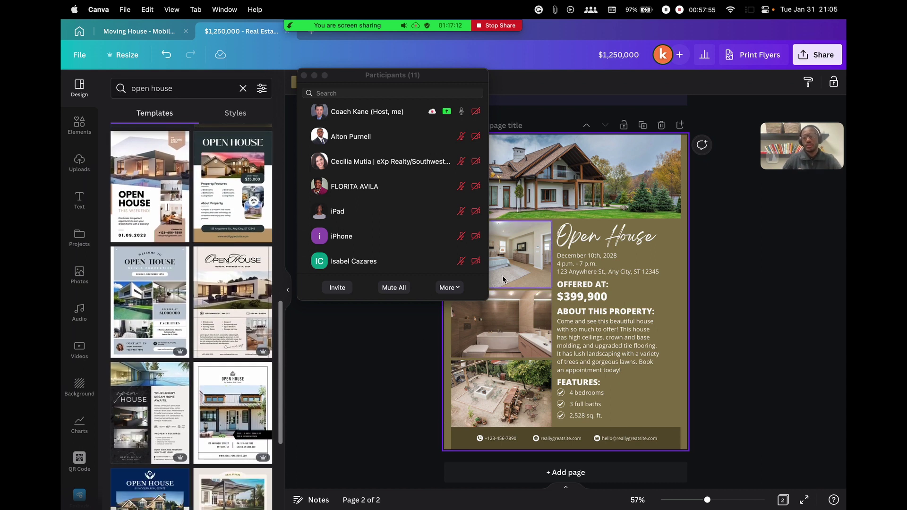
scroll(392, 156, "up", 1)
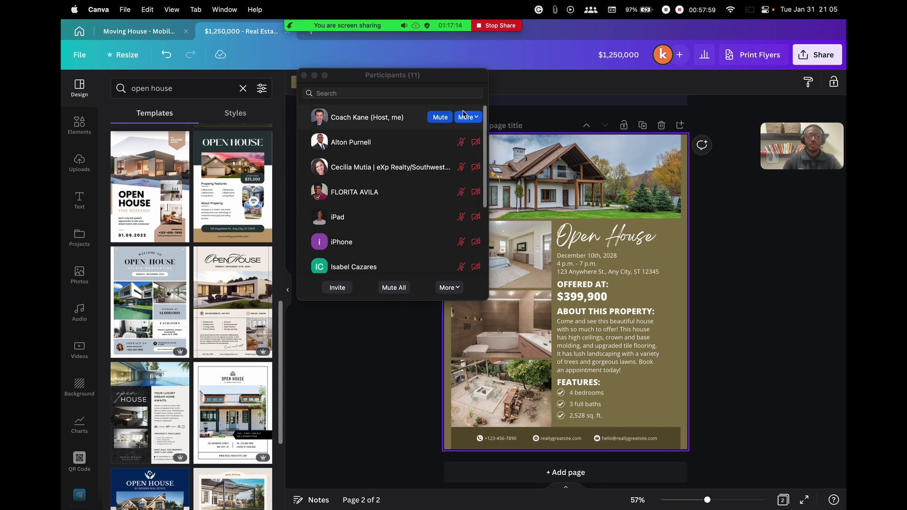
left_click(315, 76)
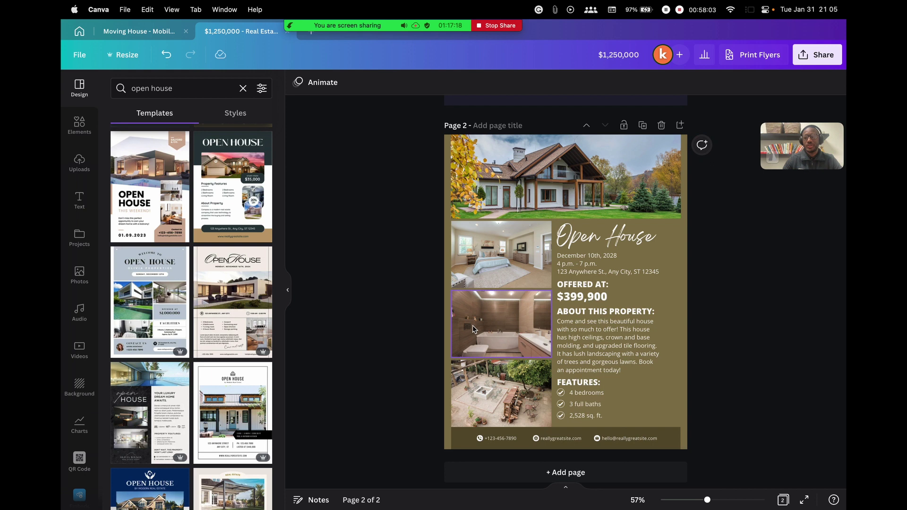
scroll(479, 321, "up", 5)
scroll(480, 324, "down", 5)
scroll(479, 320, "up", 5)
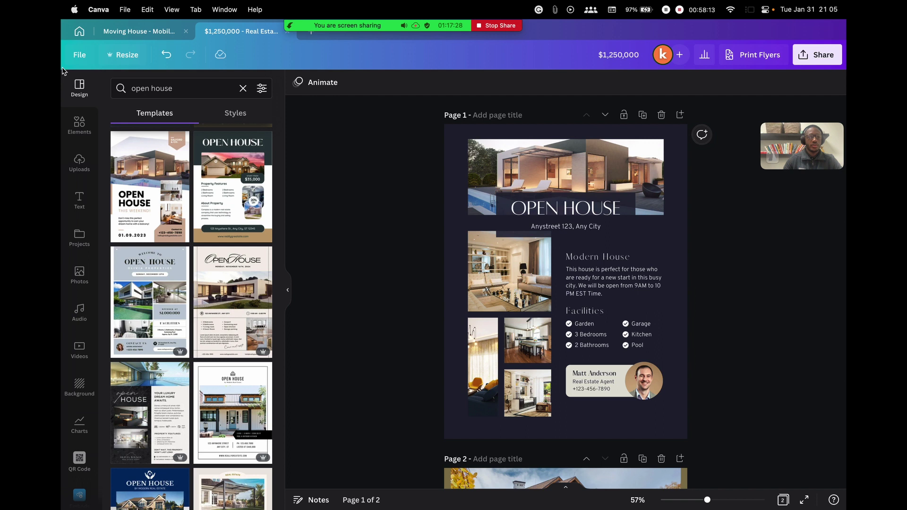
left_click(242, 89)
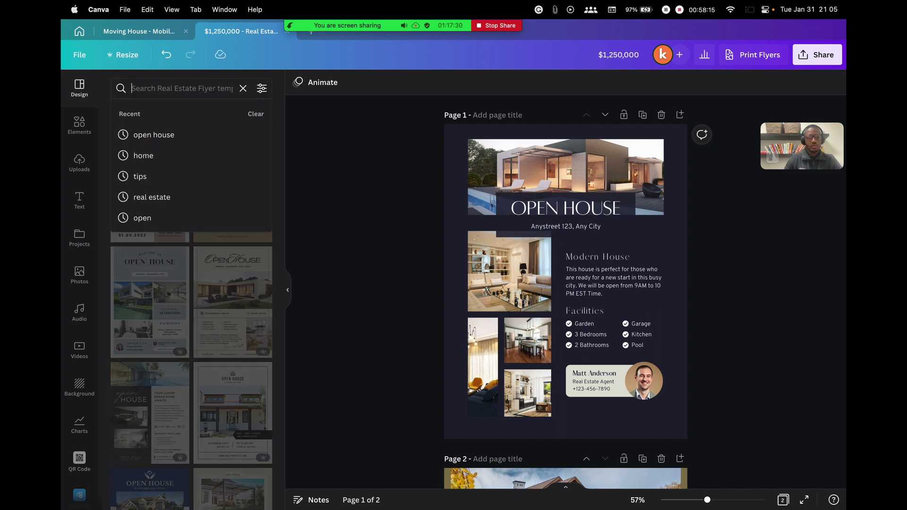
left_click(343, 200)
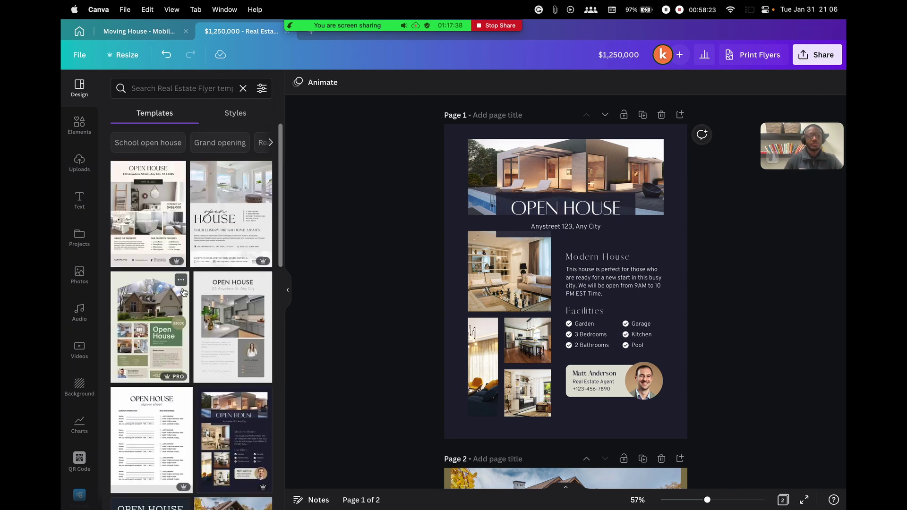
left_click(79, 32)
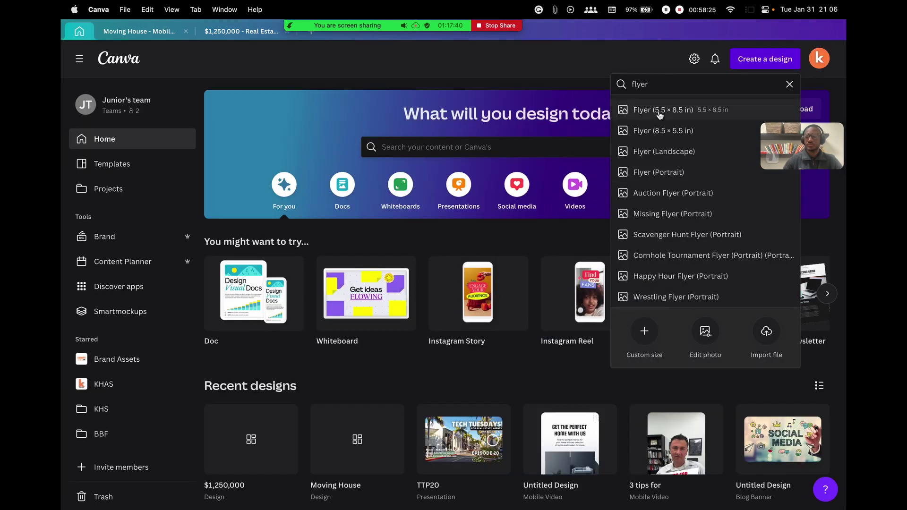
Clear the 'flyer' search on Canva's home page and dismiss the suggestions
left_click(789, 85)
left_click(534, 66)
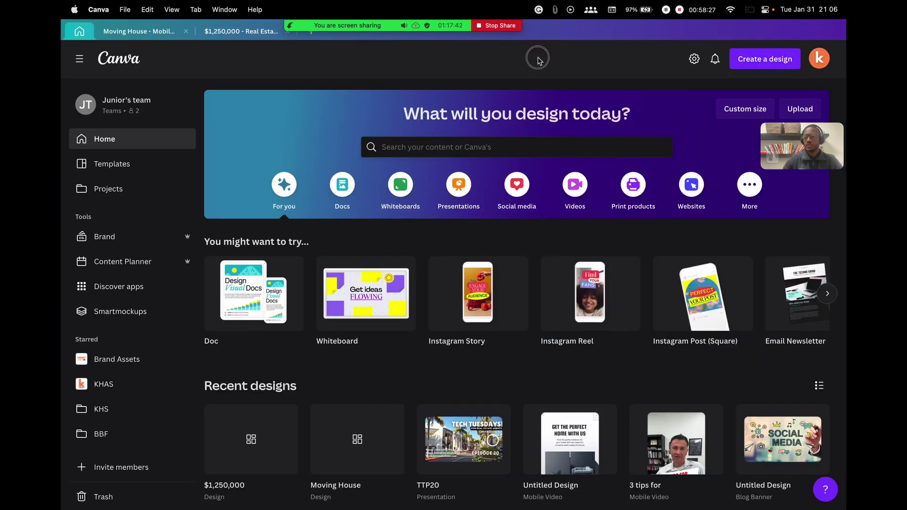
scroll(500, 194, "down", 2)
scroll(501, 193, "up", 2)
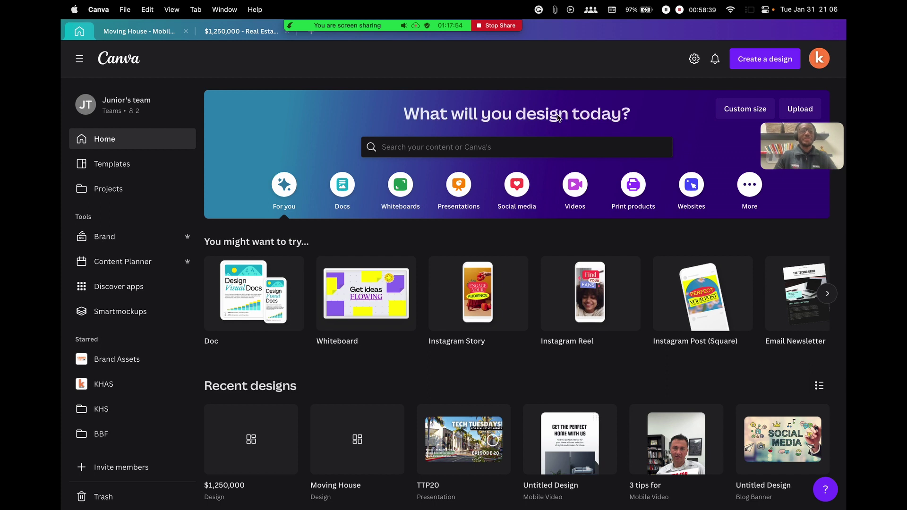
Move the Zoom self-view video to the top left of the screen
mouse_move(496, 29)
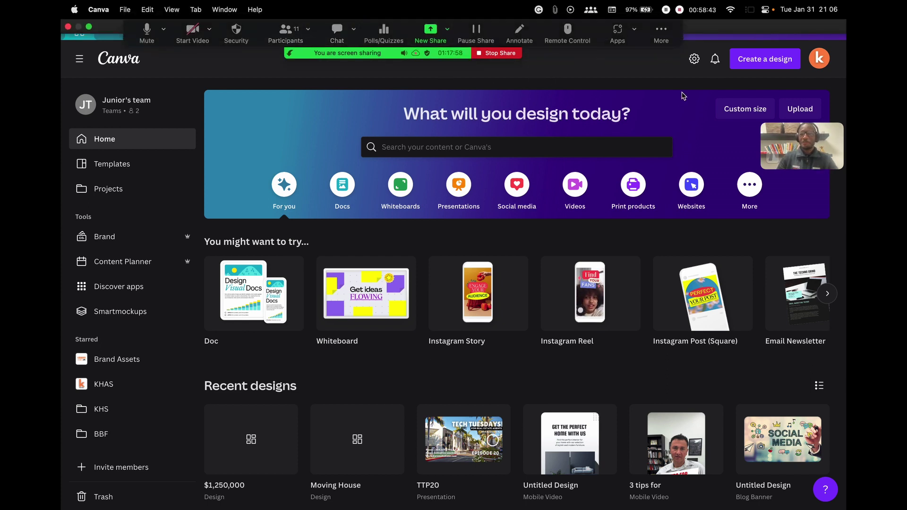
left_click_drag(781, 142, 203, 84)
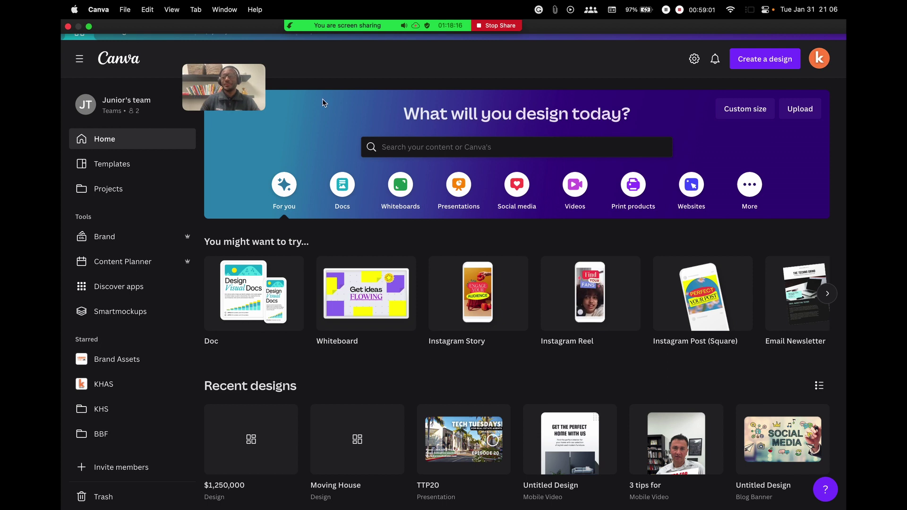
left_click_drag(261, 80, 311, 69)
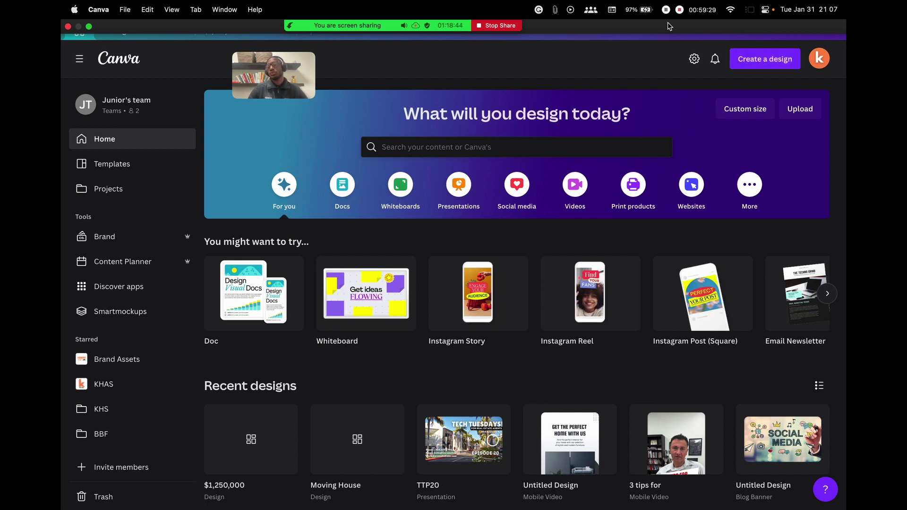
mouse_move(669, 26)
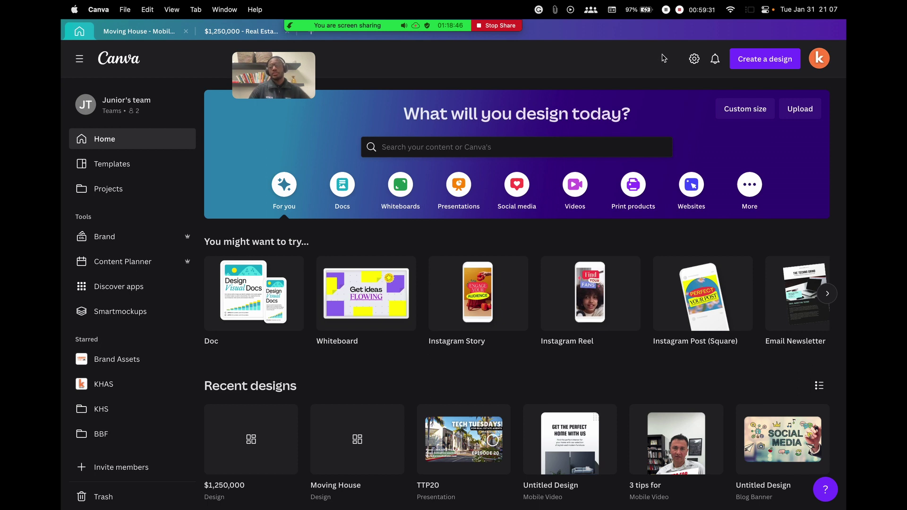
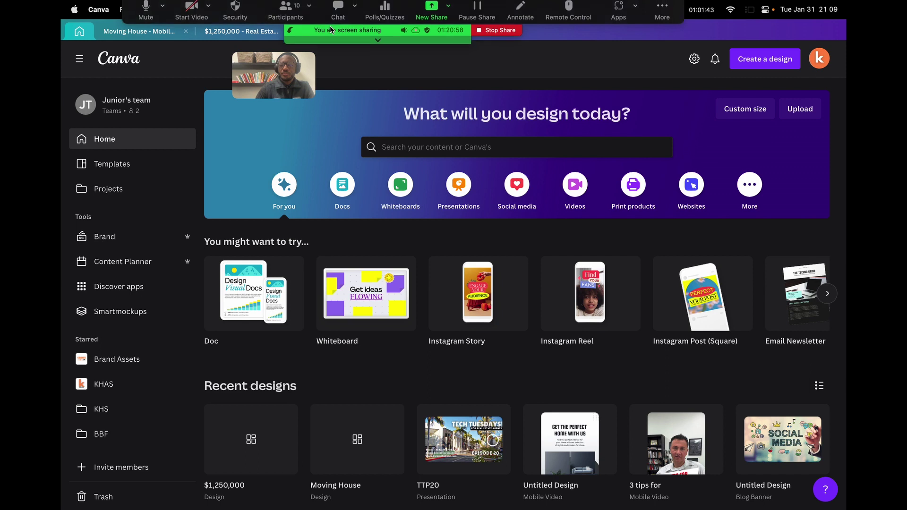
Switch from the Canva desktop app to Safari, which shows Canva's sign-in page
mouse_move(588, 297)
mouse_move(199, 503)
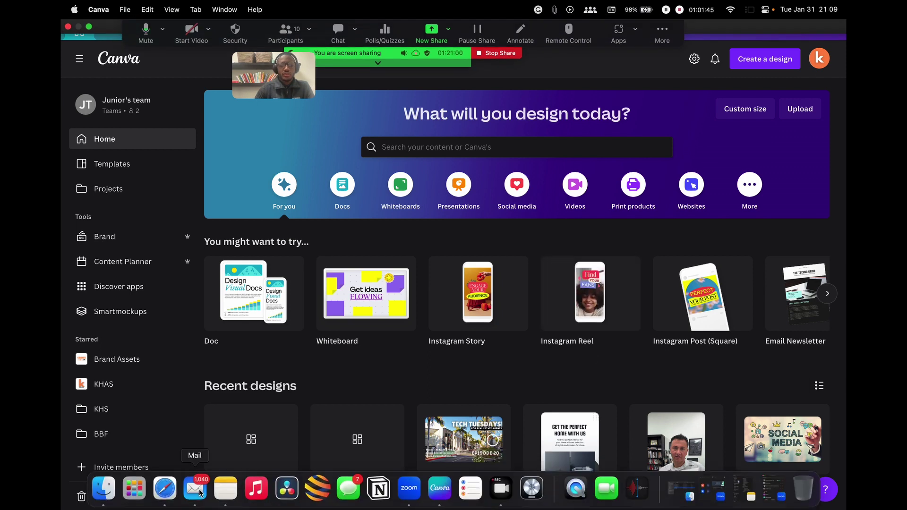
left_click(171, 492)
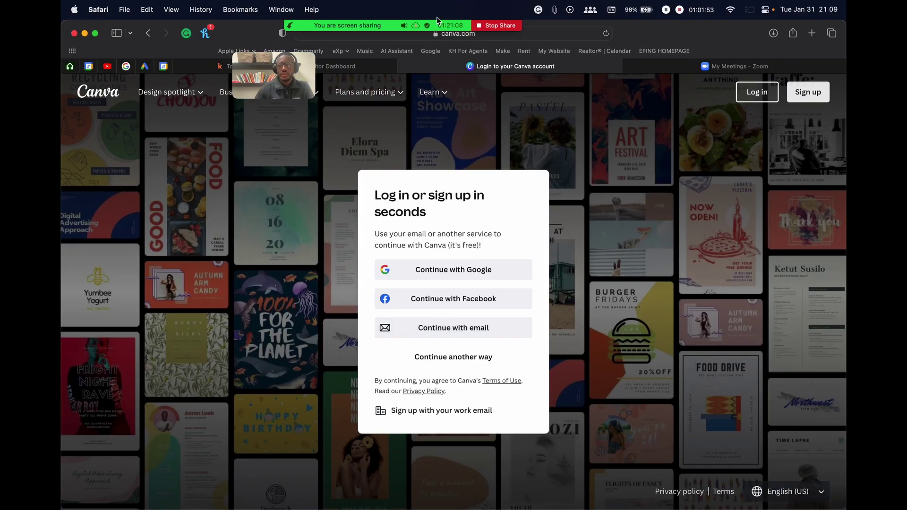
Load kvcore.exprealty.com in a new Safari tab to reach the kvCORE dashboard
key("super+t")
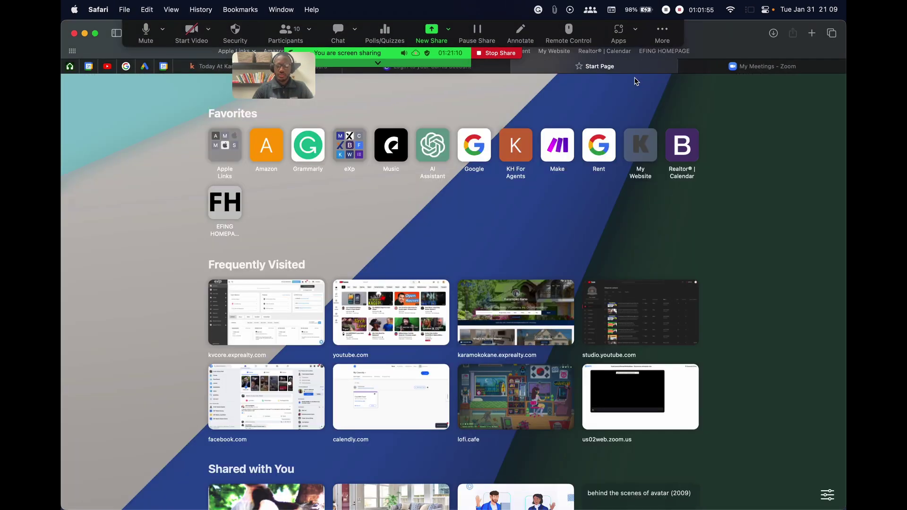
type("kv")
key("Return")
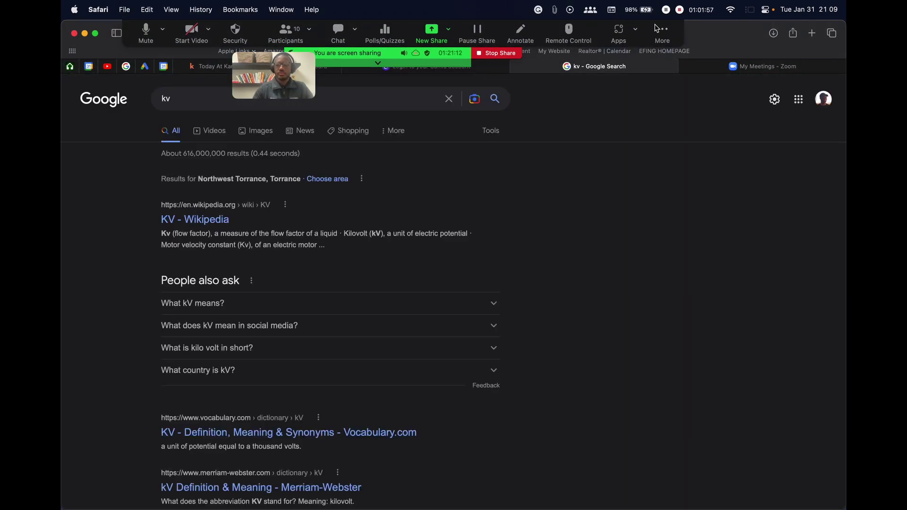
key("super+l")
type("core")
key("BackSpace")
key("BackSpace")
key("BackSpace")
key("BackSpace")
key("BackSpace")
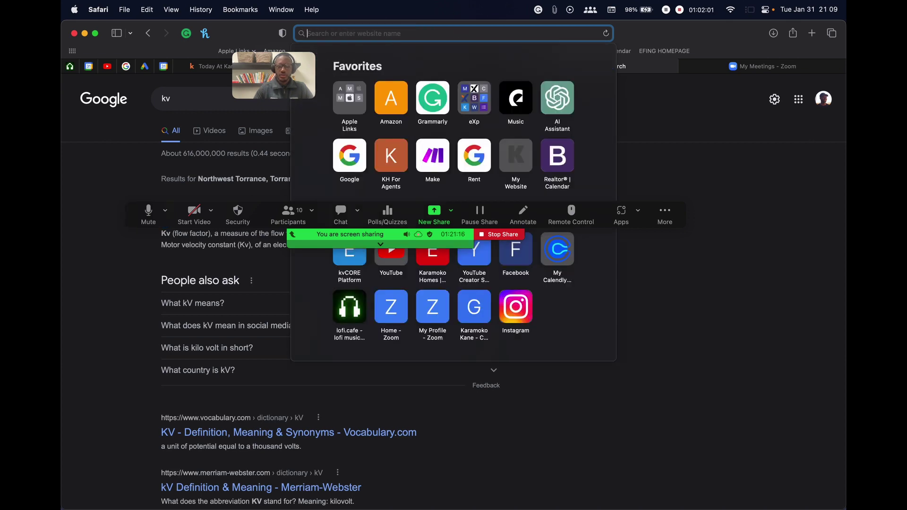
type("kvco")
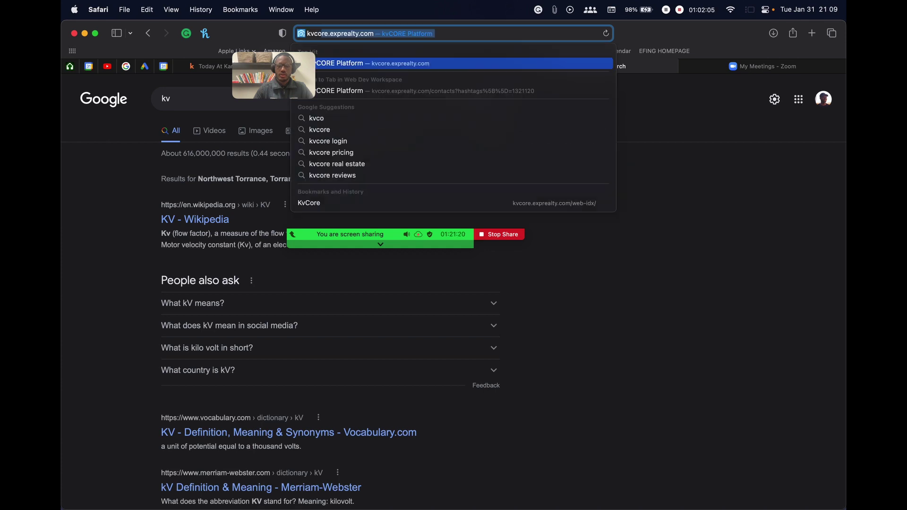
key("Return")
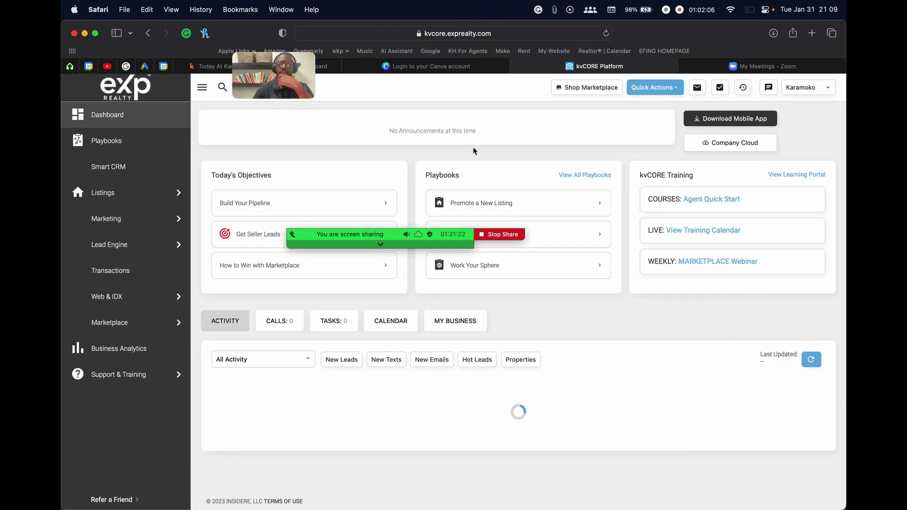
Go to the Lead Engine page from the kvCORE sidebar
mouse_move(448, 227)
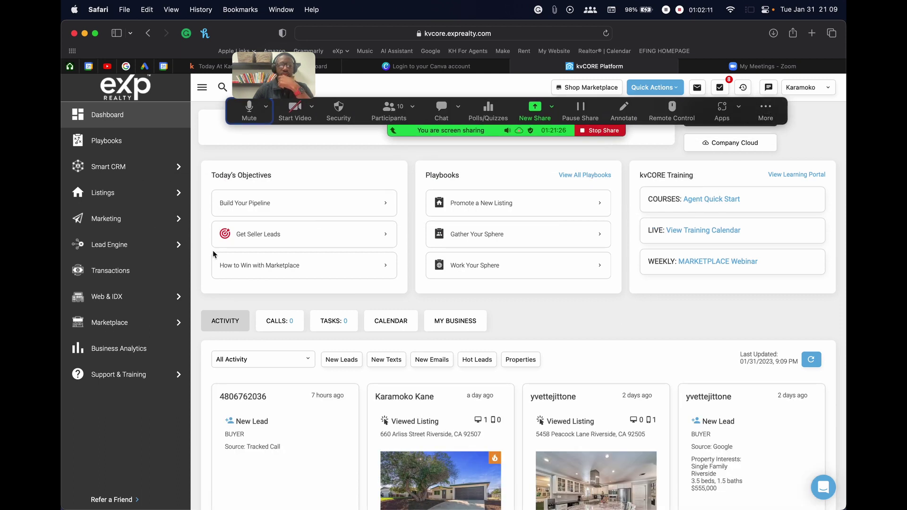
scroll(312, 267, "down", 6)
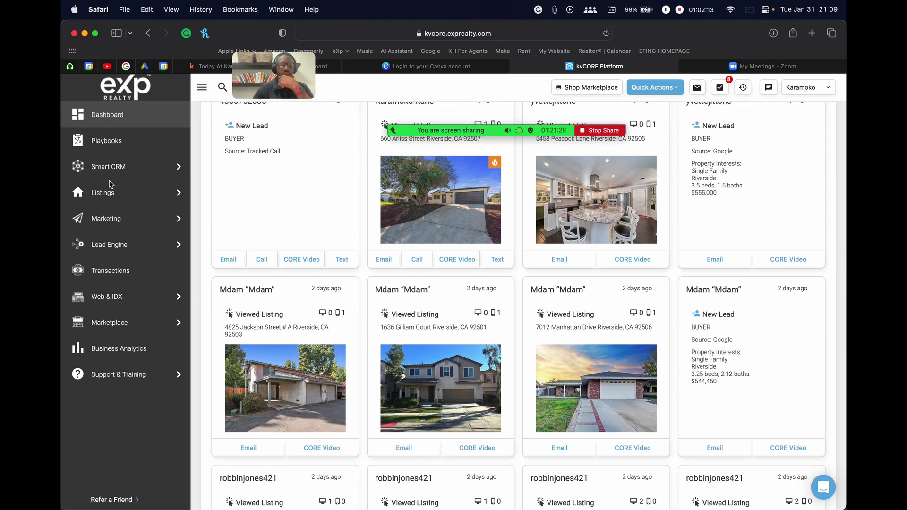
left_click(131, 251)
left_click(132, 224)
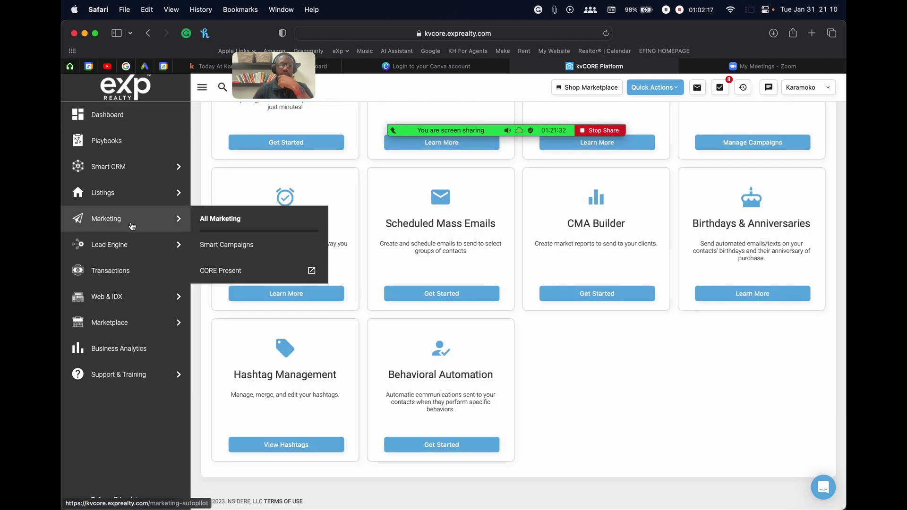
scroll(505, 313, "up", 4)
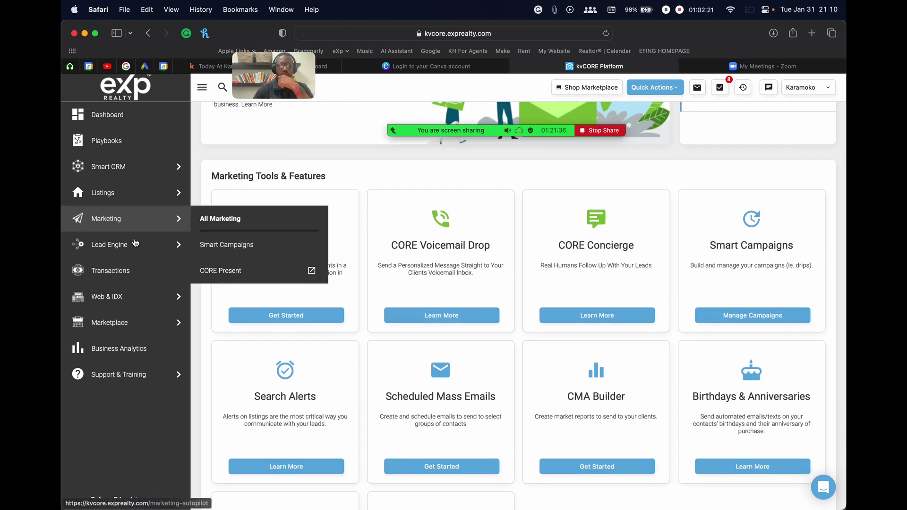
left_click(155, 246)
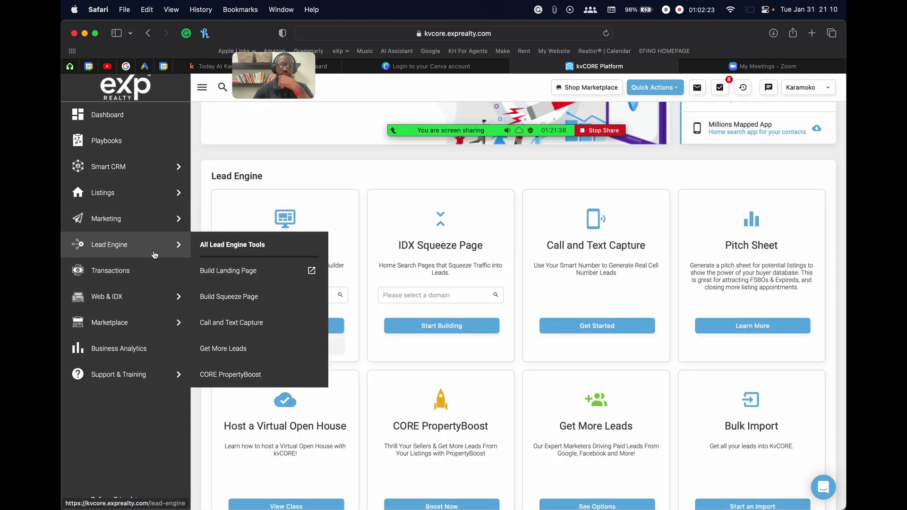
Choose the agent's exprealty domain for the IDX Squeeze Page and start building it
left_click(427, 296)
left_click(423, 311)
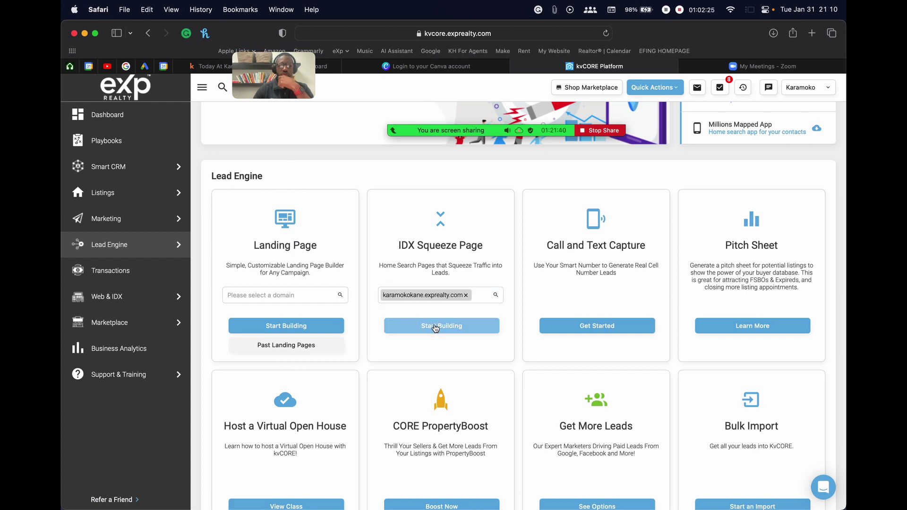
left_click(436, 327)
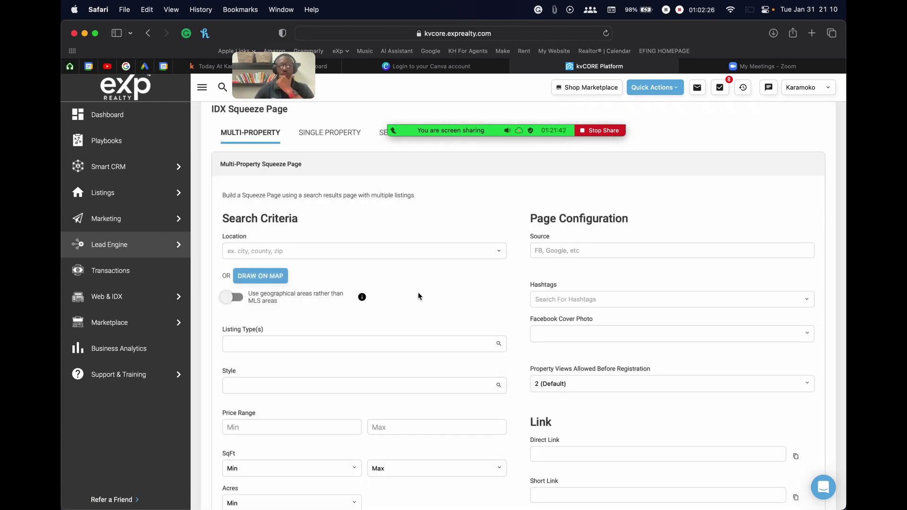
Check the Property Views and Facebook Cover Photo dropdowns and focus Location, then reopen the cover photo list
scroll(418, 297, "down", 2)
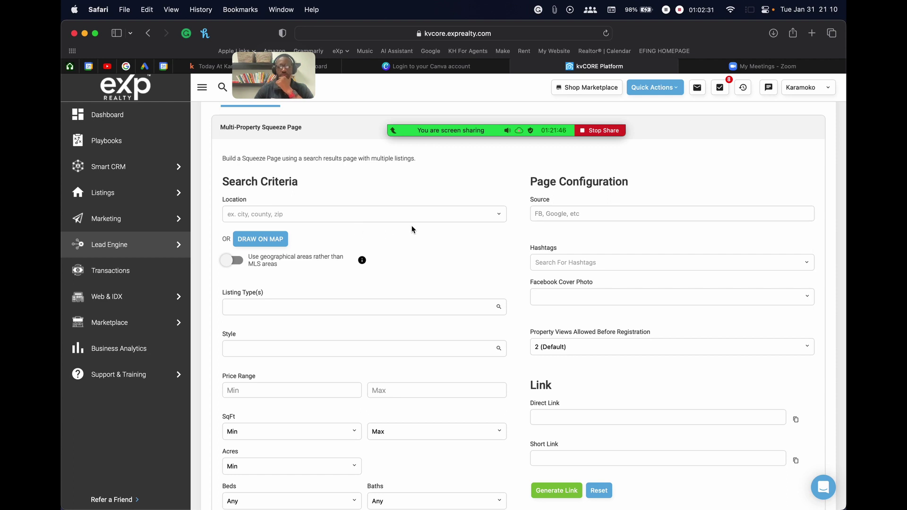
left_click(568, 347)
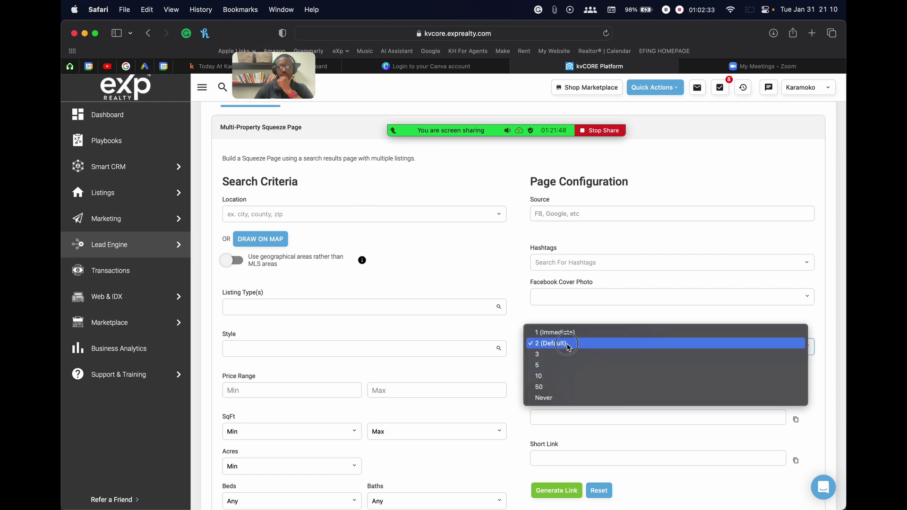
left_click(552, 290)
left_click(551, 290)
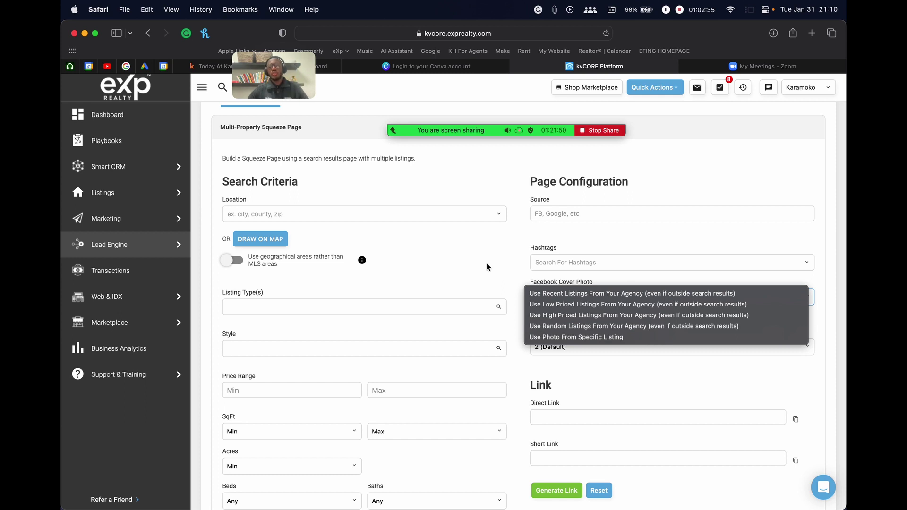
left_click(503, 266)
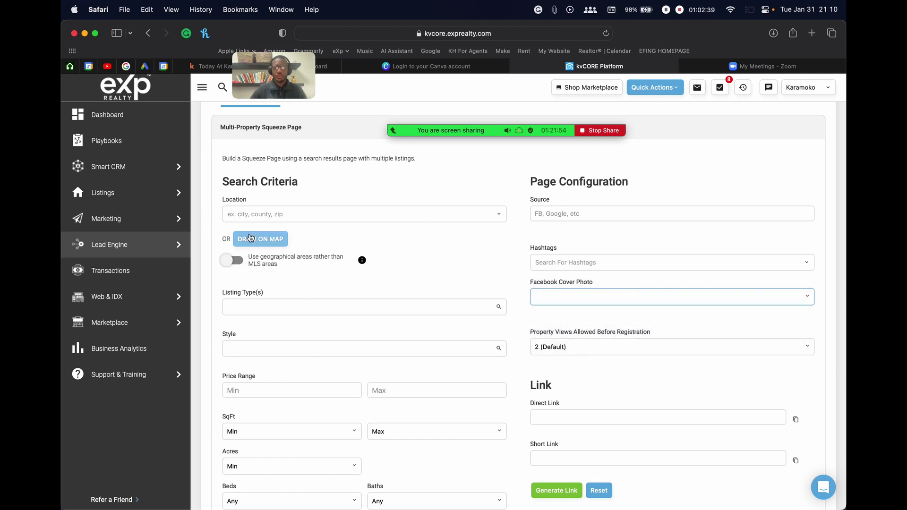
left_click(256, 215)
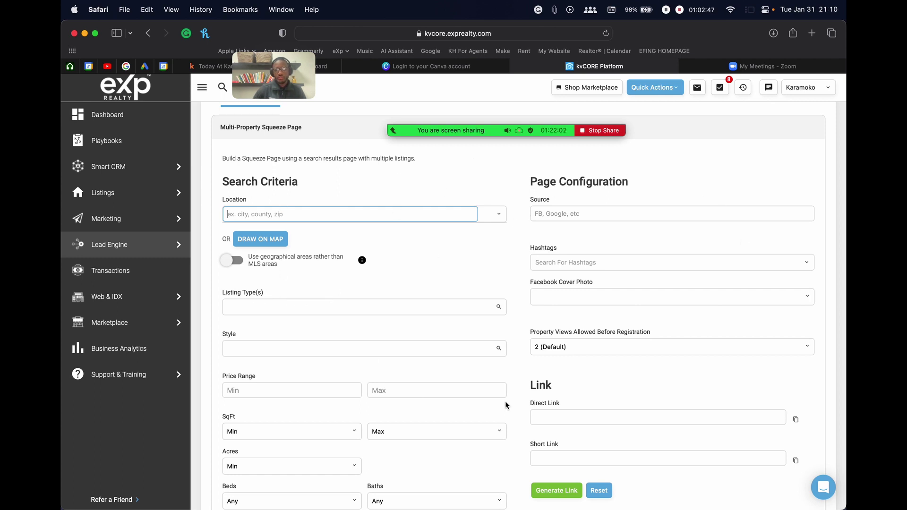
left_click_drag(530, 283, 586, 286)
left_click(586, 285)
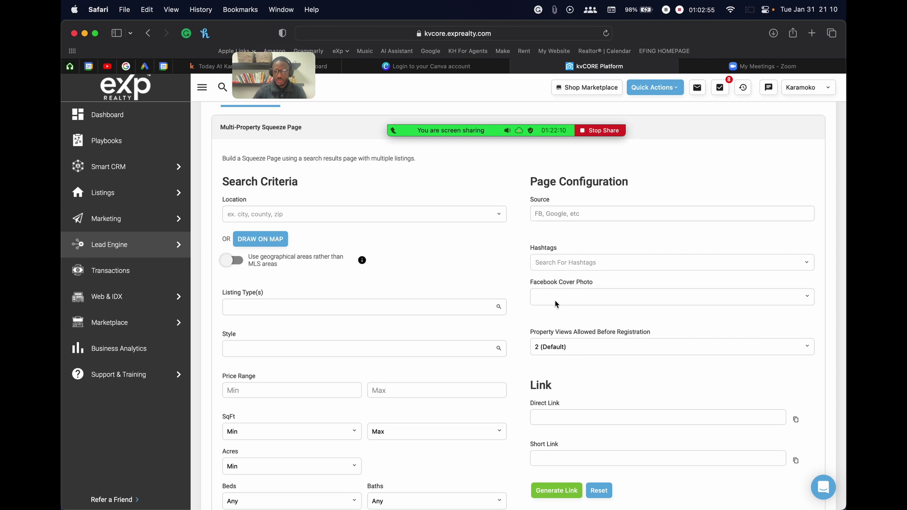
left_click(560, 300)
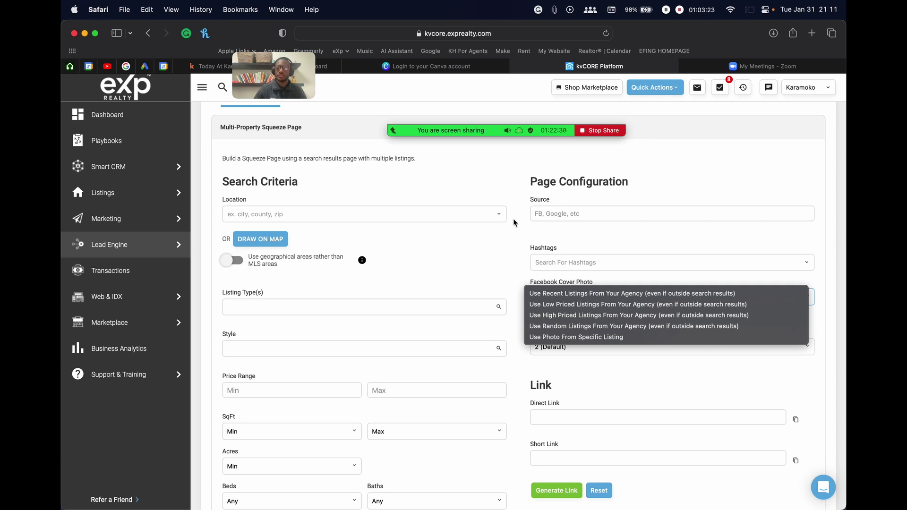
Close the cover photo list unchanged and move the Zoom controls and video preview aside
left_click(508, 234)
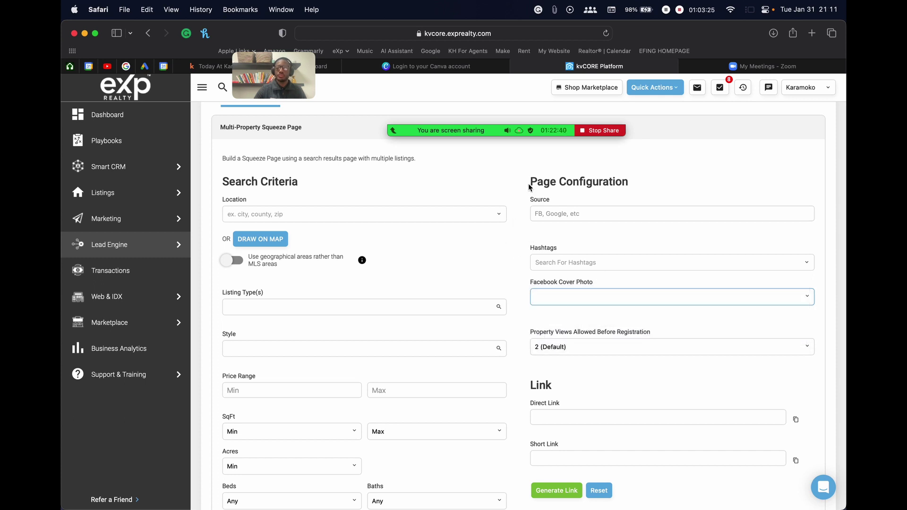
mouse_move(576, 131)
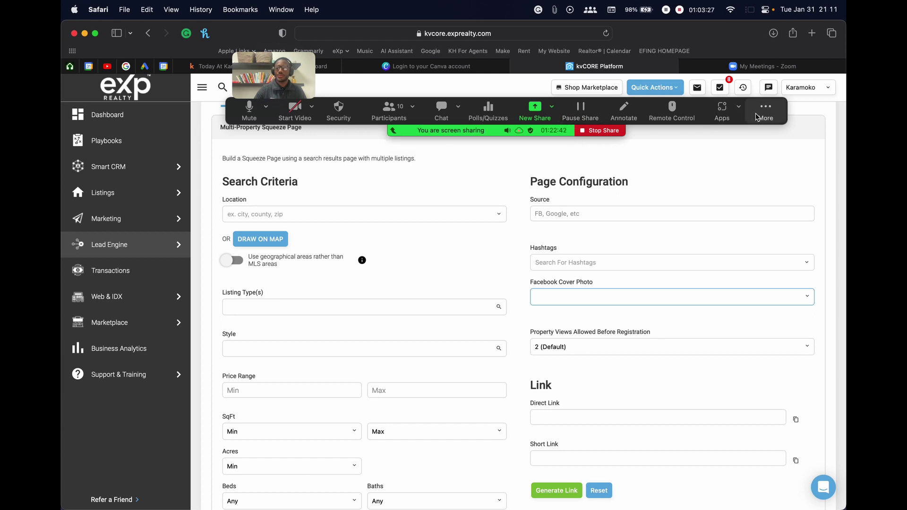
left_click_drag(758, 116, 771, 94)
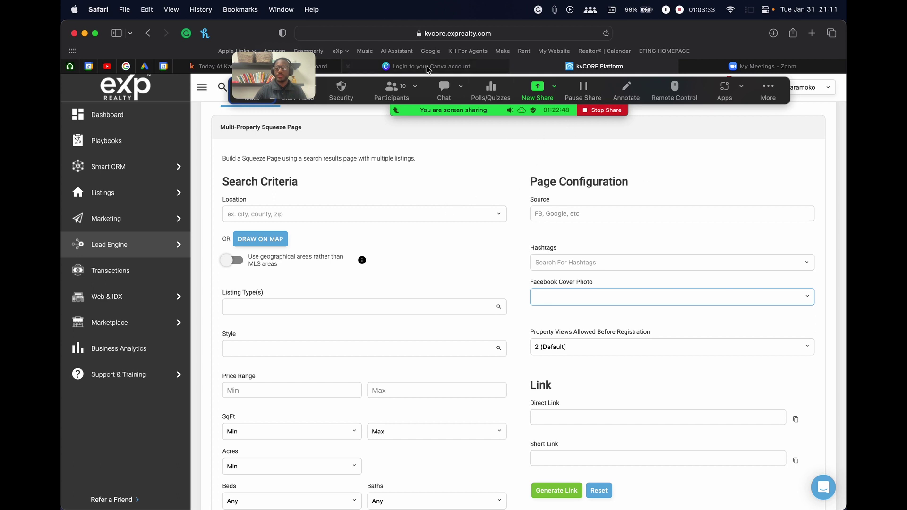
left_click_drag(281, 79, 214, 249)
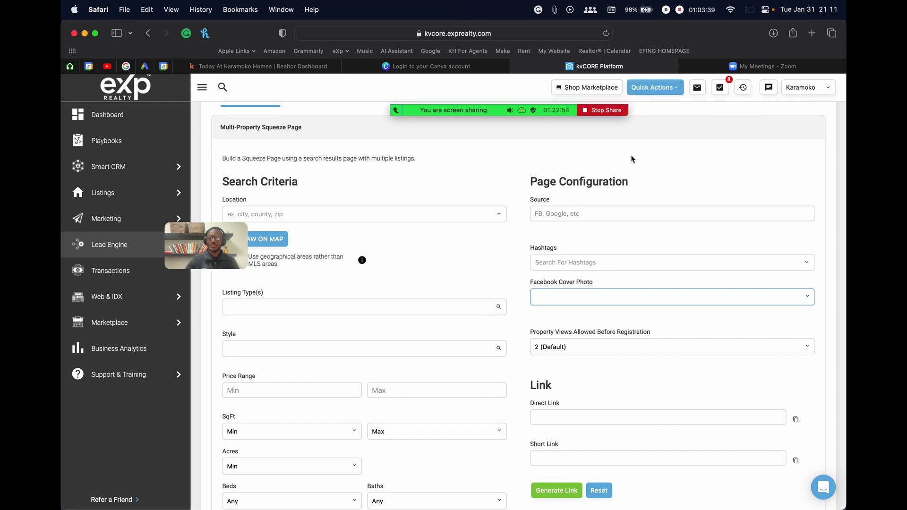
mouse_move(451, 110)
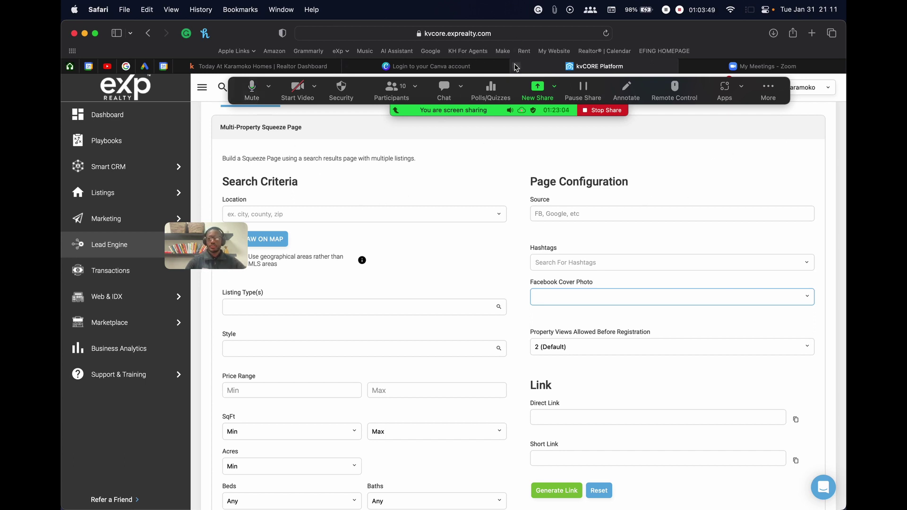
key("ctrl+Right")
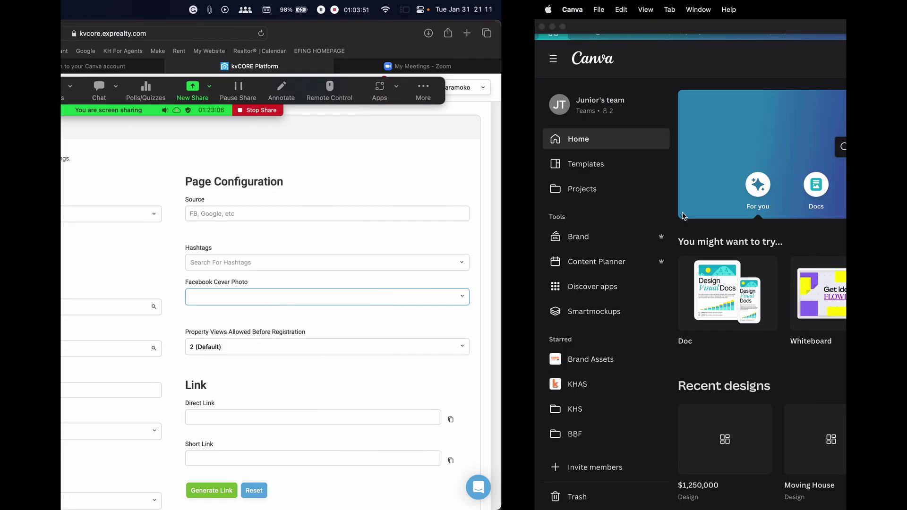
key("ctrl+Left")
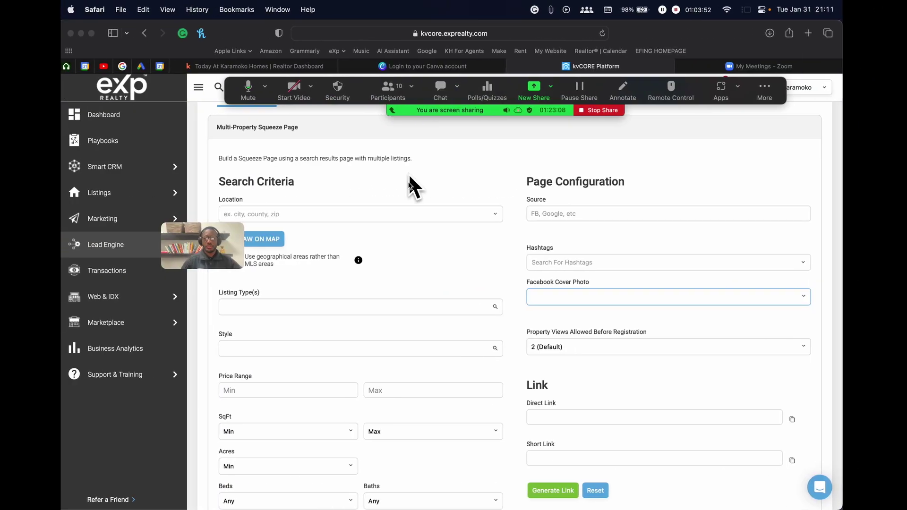
key("ctrl+Right")
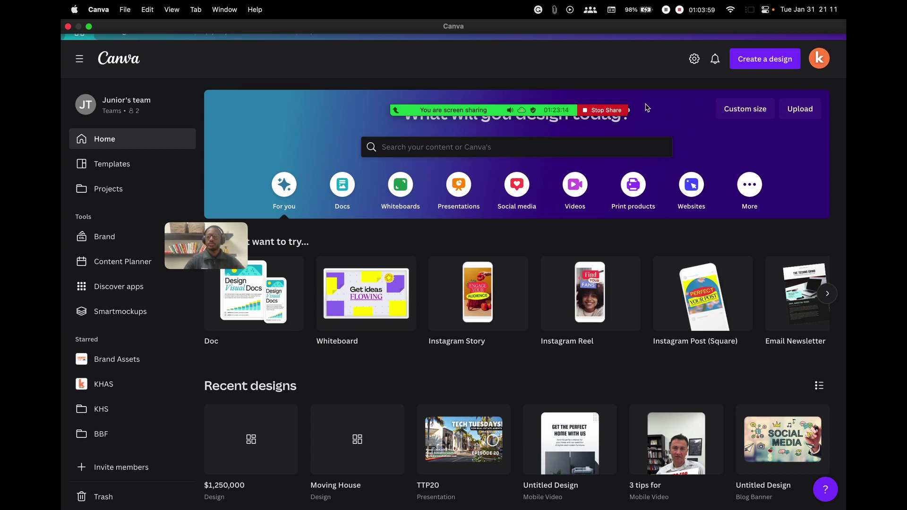
mouse_move(400, 90)
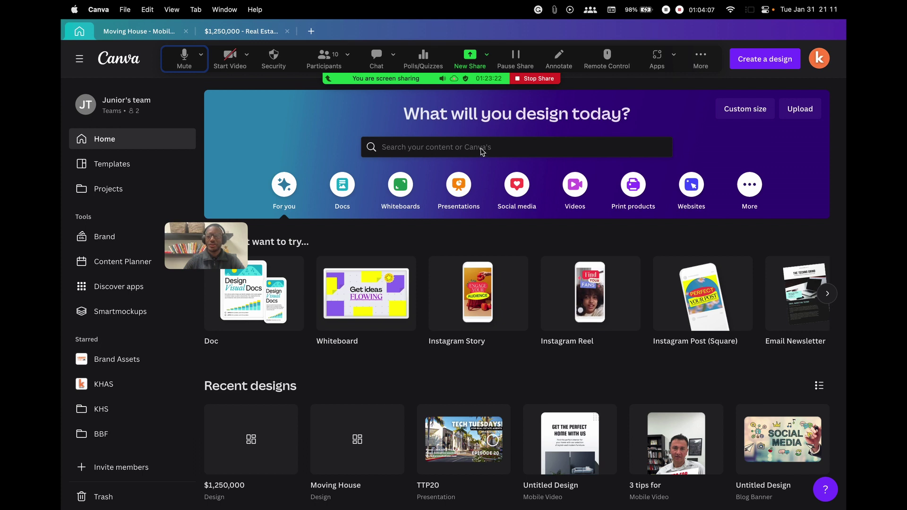
key("ctrl+Left")
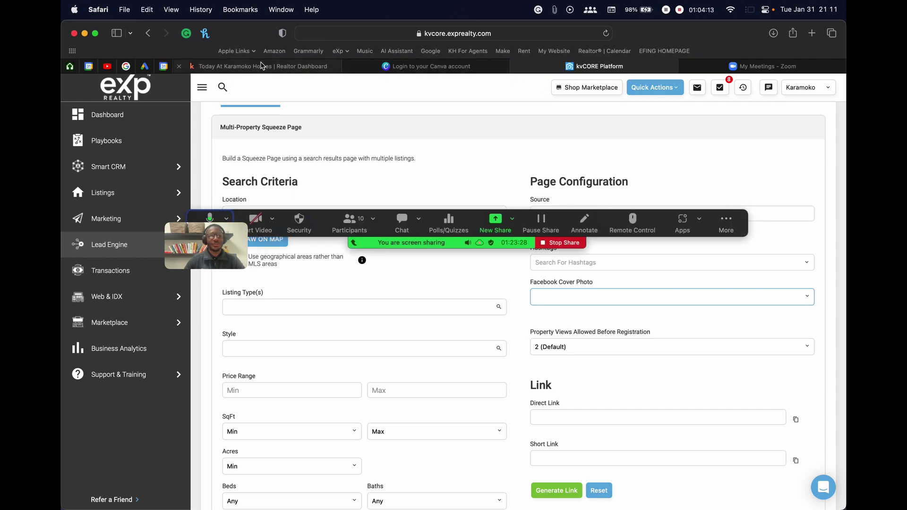
left_click(259, 66)
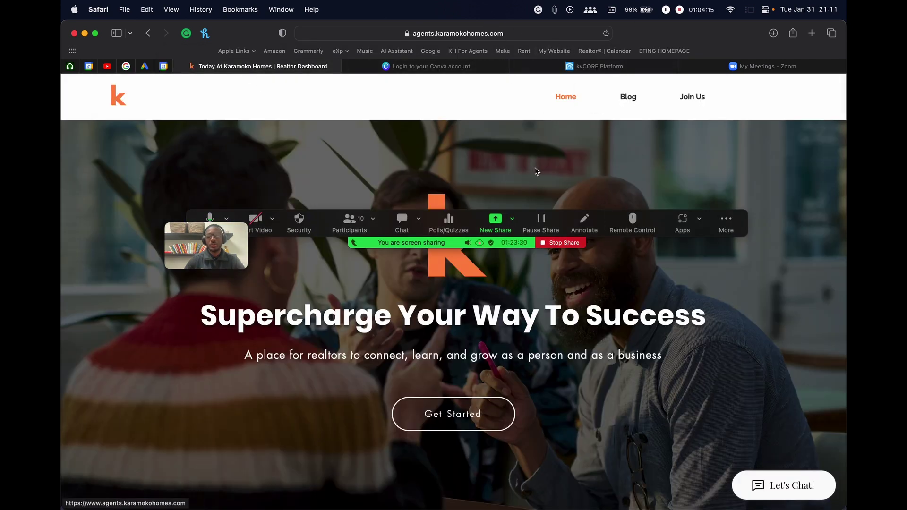
Close the chat, browse the Karamoko Homes events and resources, return to top, and reopen chat
left_click(397, 224)
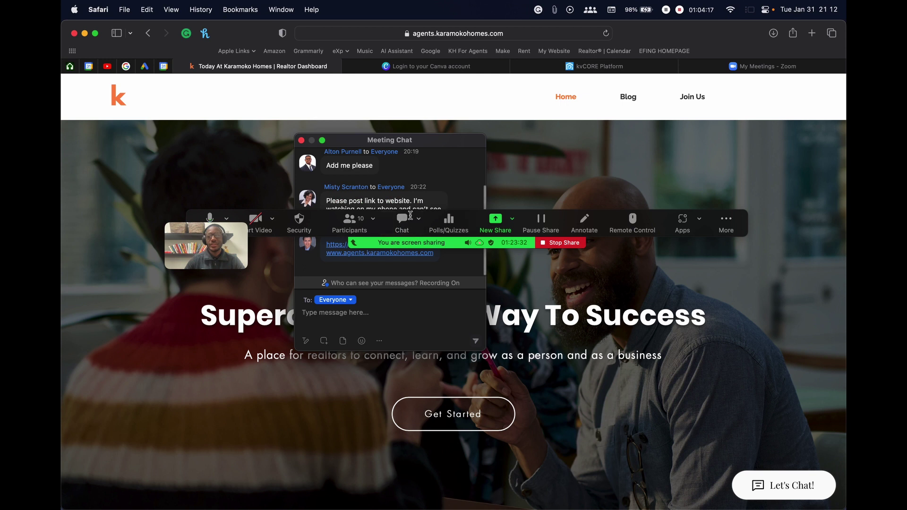
scroll(698, 305, "down", 15)
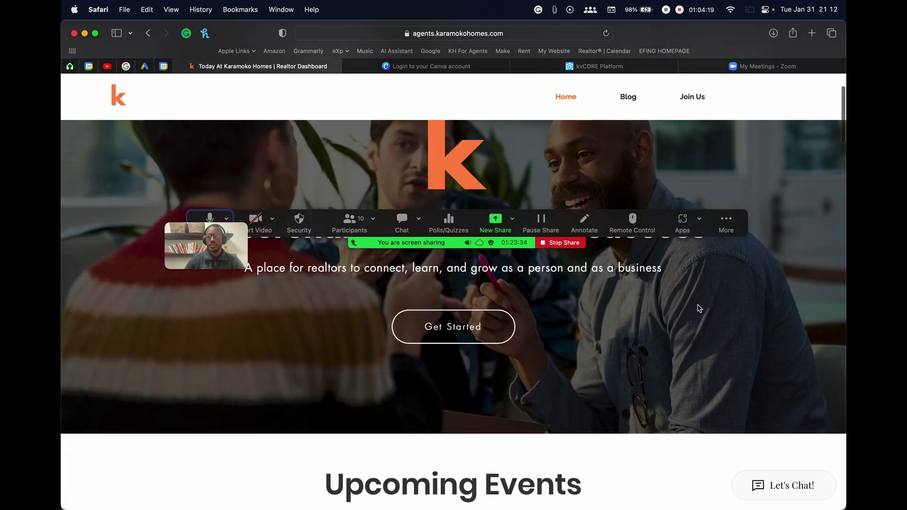
scroll(698, 303, "down", 10)
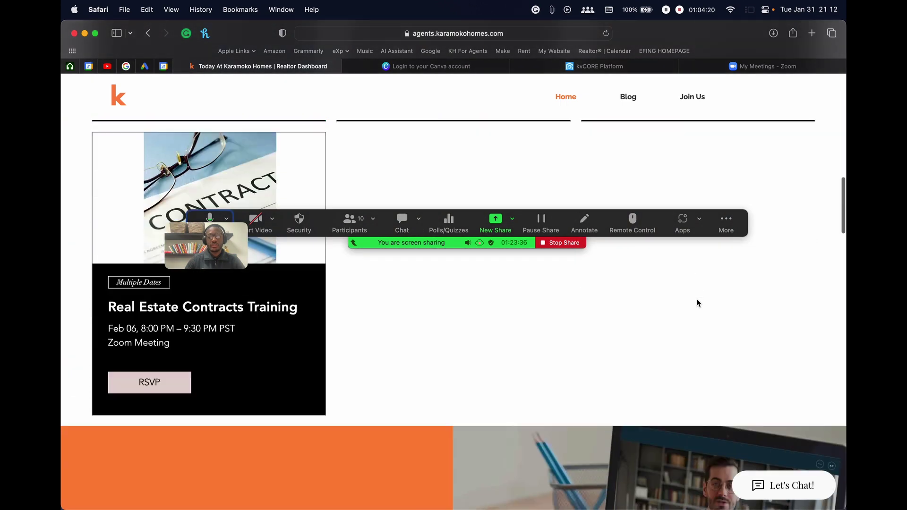
scroll(473, 362, "down", 5)
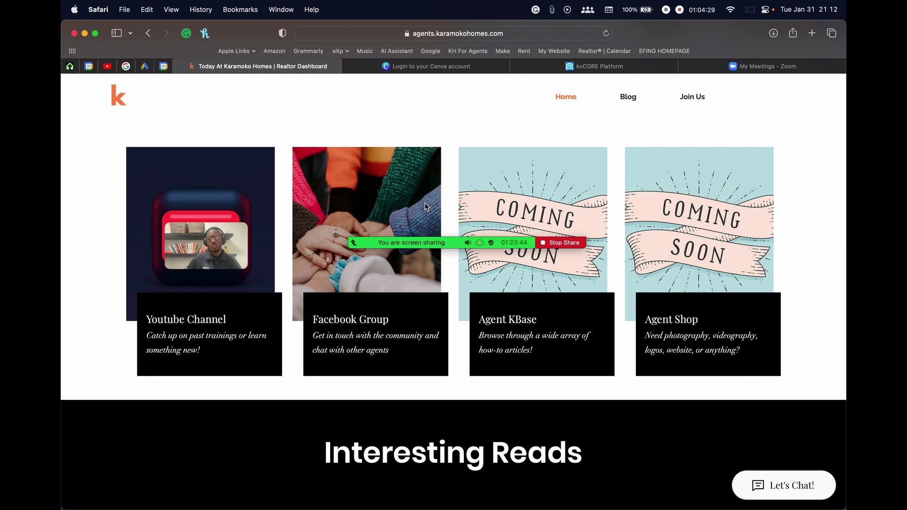
scroll(522, 127, "down", 10)
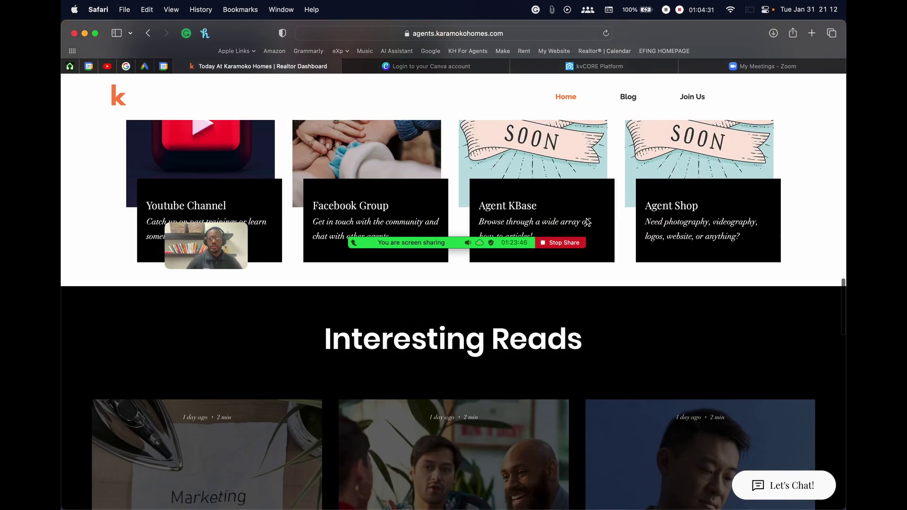
scroll(588, 218, "up", 4)
scroll(588, 219, "up", 15)
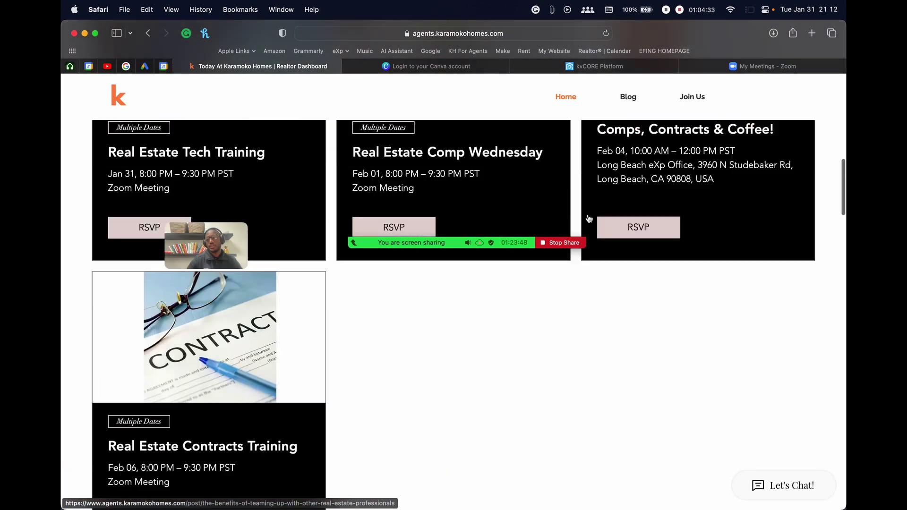
mouse_move(489, 238)
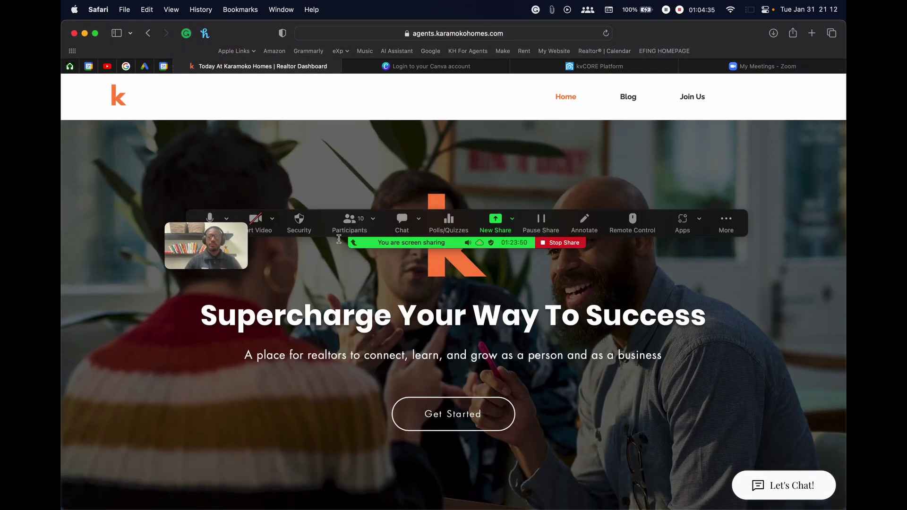
left_click(402, 222)
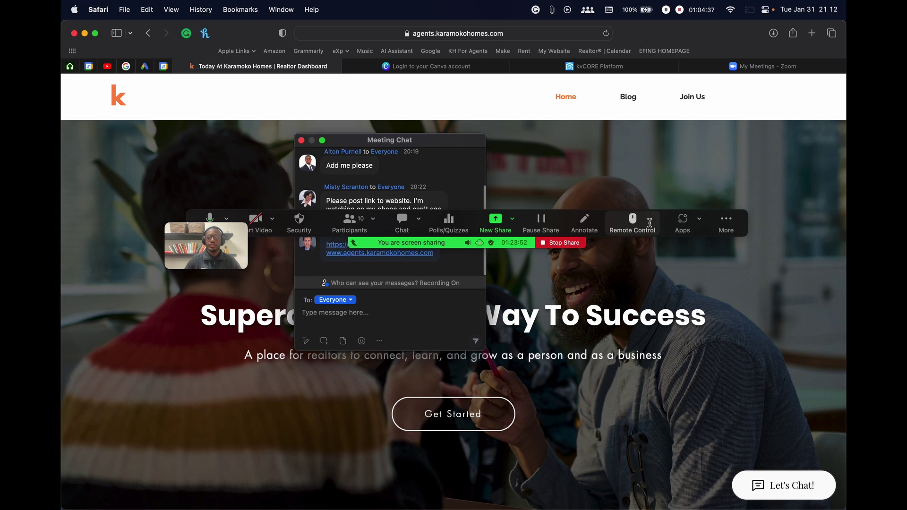
Move the Zoom toolbar up to the page header and reposition the Meeting Chat window and video thumbnail
left_click_drag(704, 213, 739, 133)
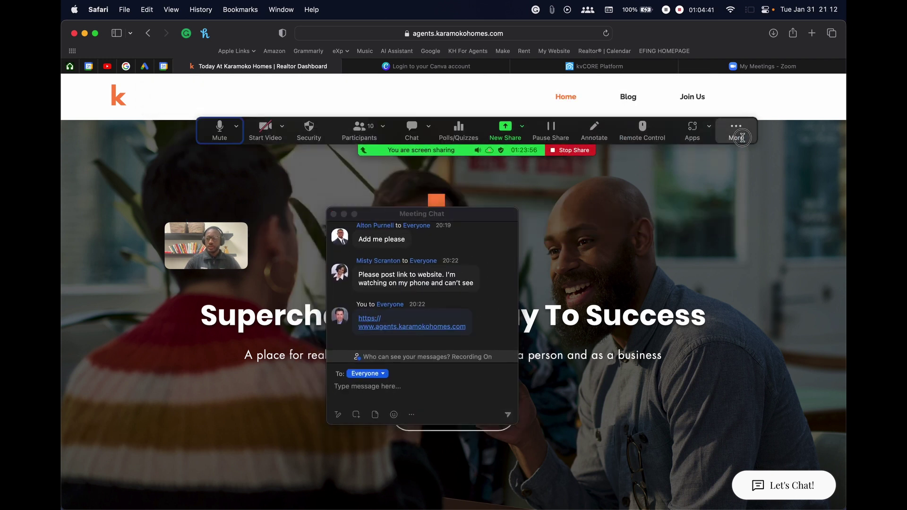
left_click(734, 128)
left_click(737, 129)
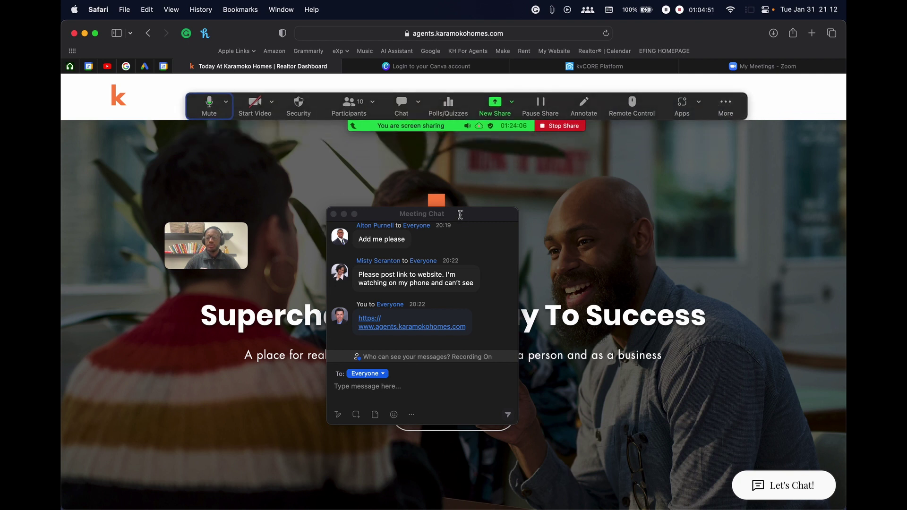
left_click_drag(460, 215, 443, 212)
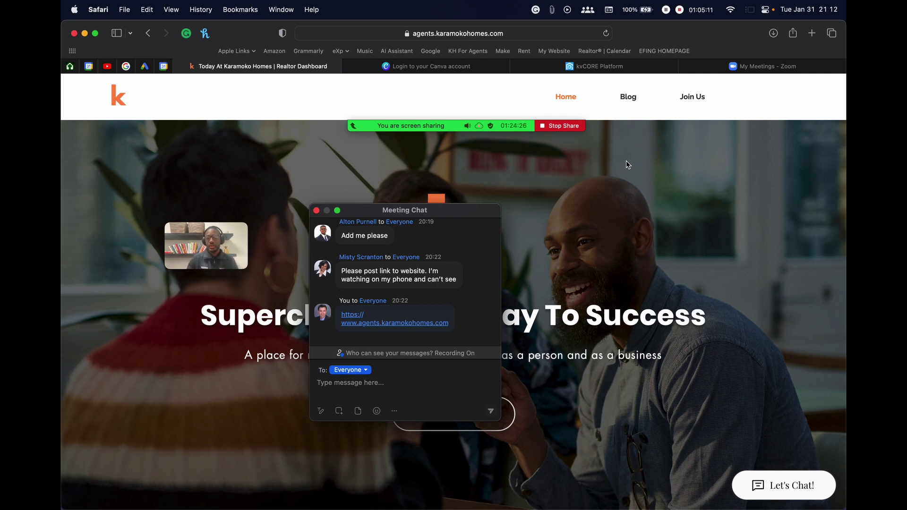
left_click_drag(454, 209, 423, 109)
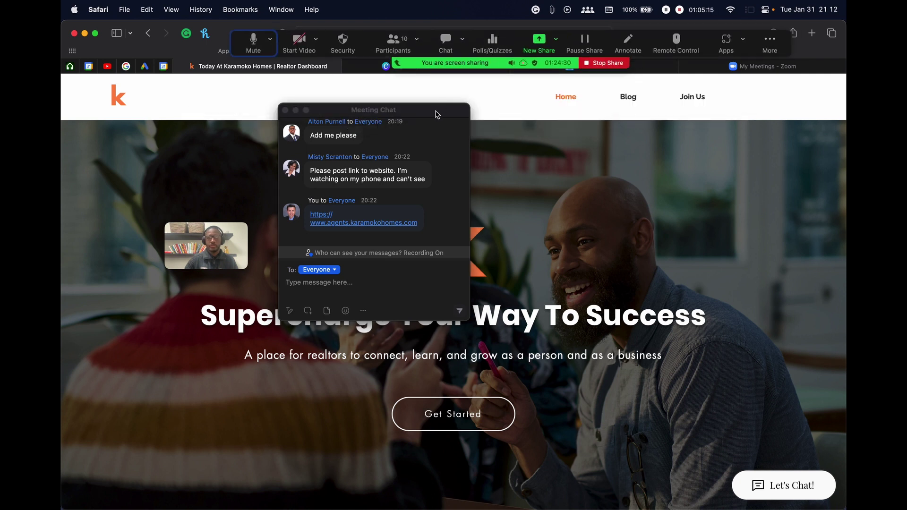
left_click_drag(435, 114, 383, 112)
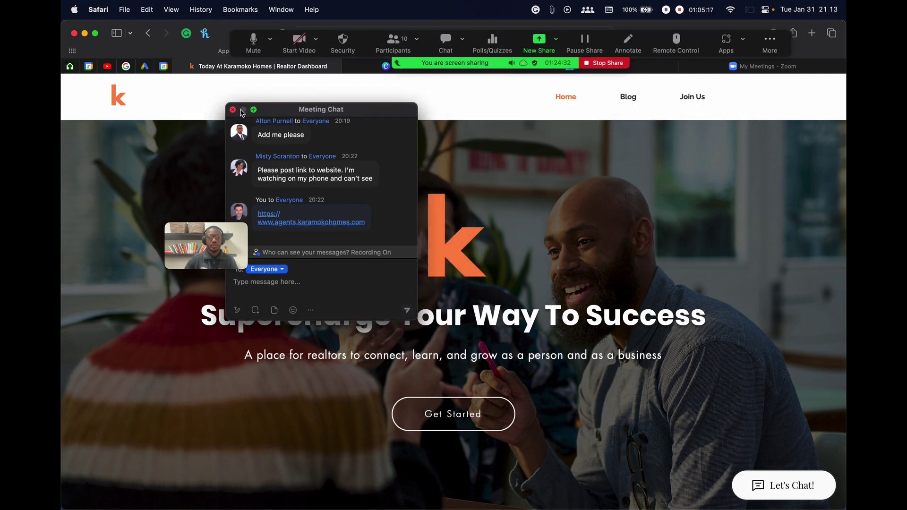
left_click_drag(272, 112, 709, 121)
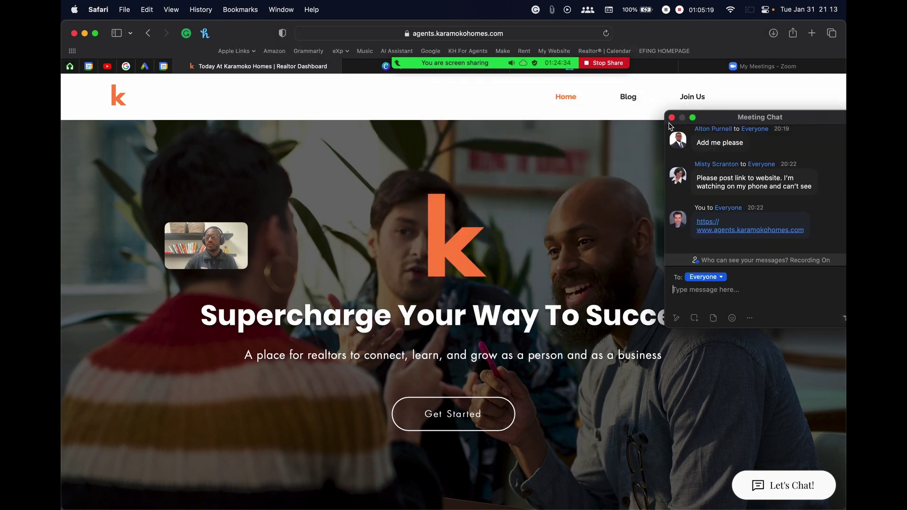
left_click_drag(176, 257, 182, 174)
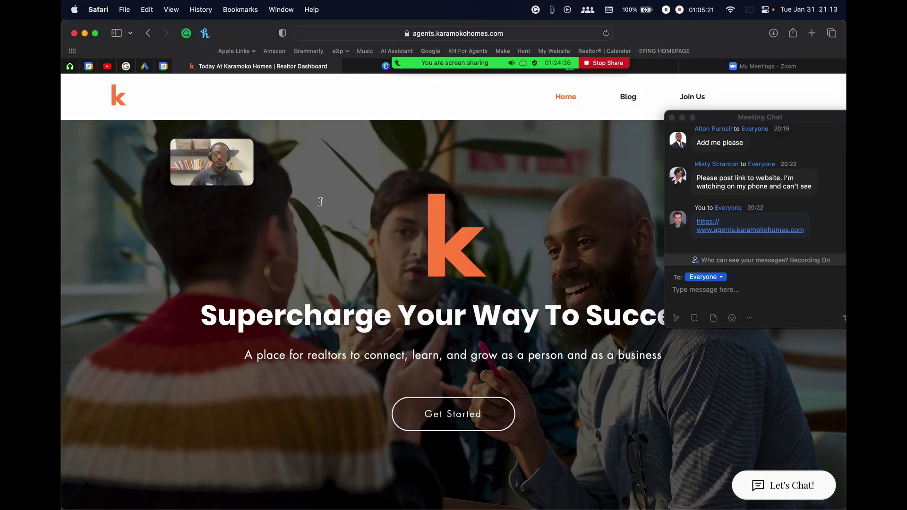
left_click_drag(703, 115, 638, 101)
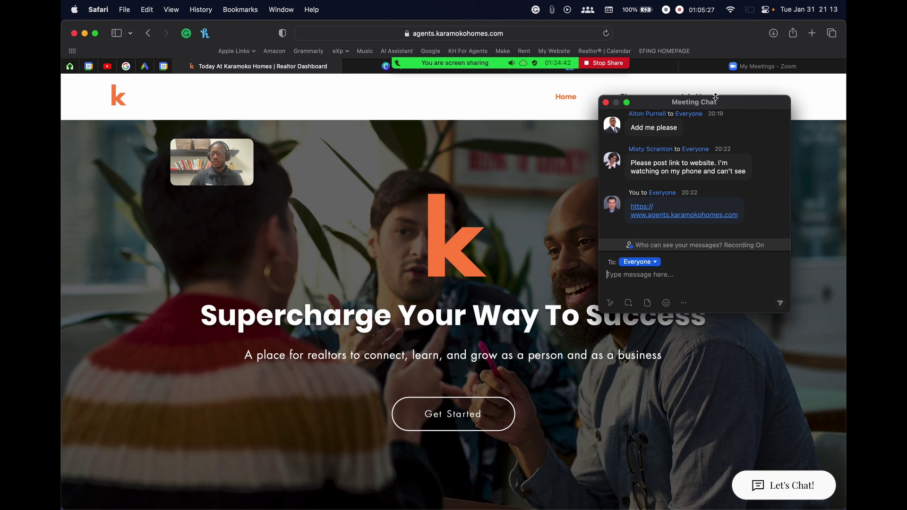
mouse_move(576, 491)
Show the list of 10 participants and place it next to the Meeting Chat
left_click(401, 45)
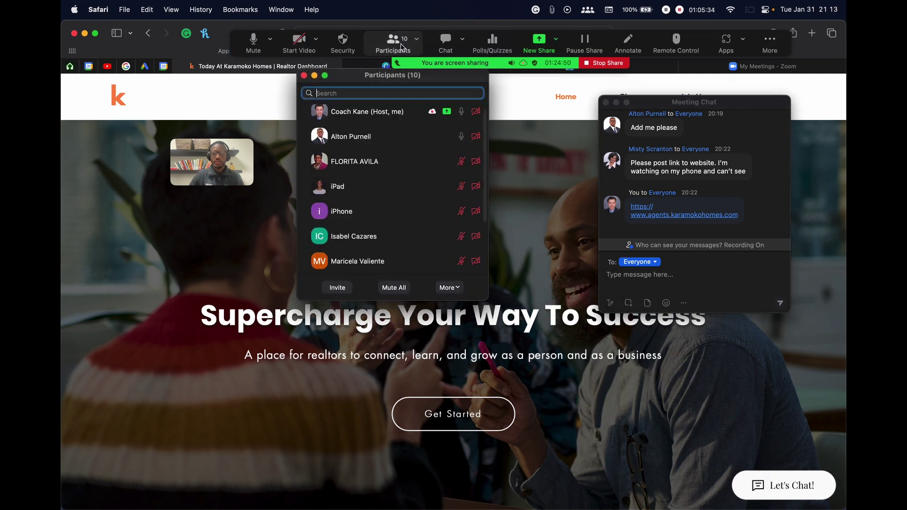
scroll(378, 189, "down", 3)
scroll(375, 222, "up", 3)
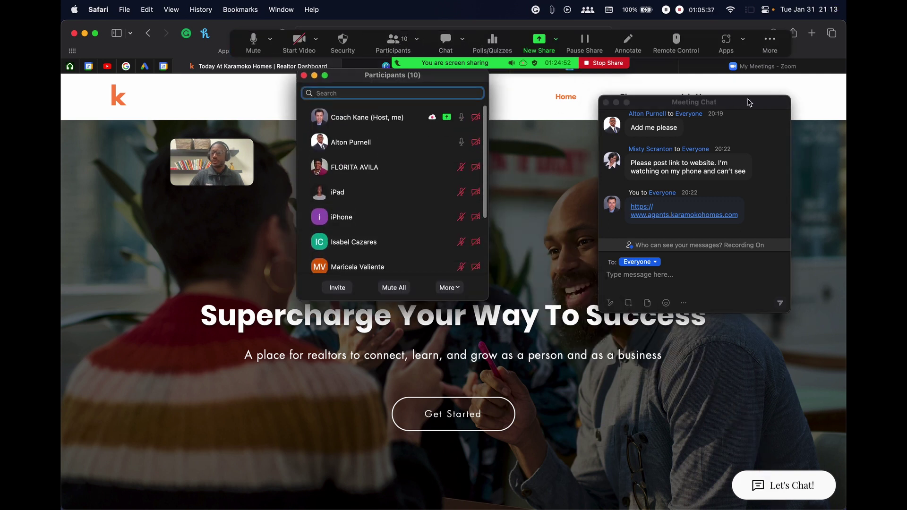
left_click_drag(750, 102, 682, 134)
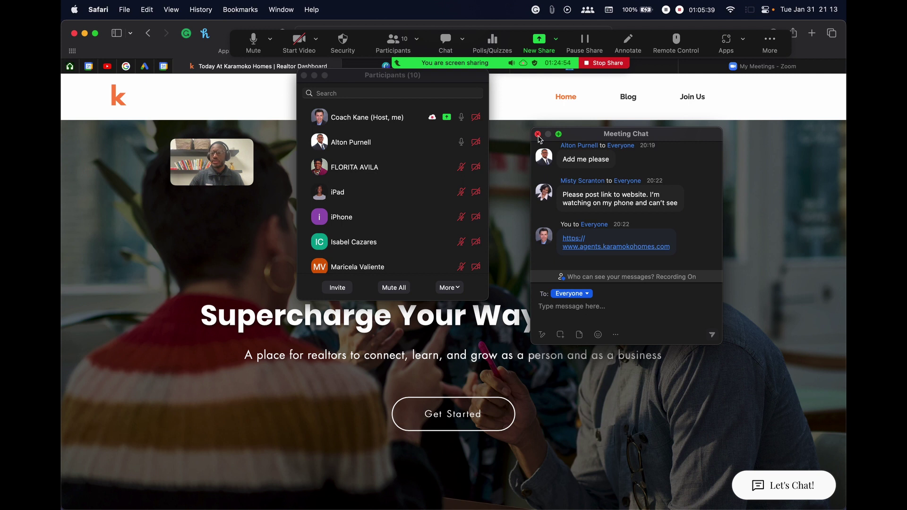
left_click_drag(363, 75, 304, 115)
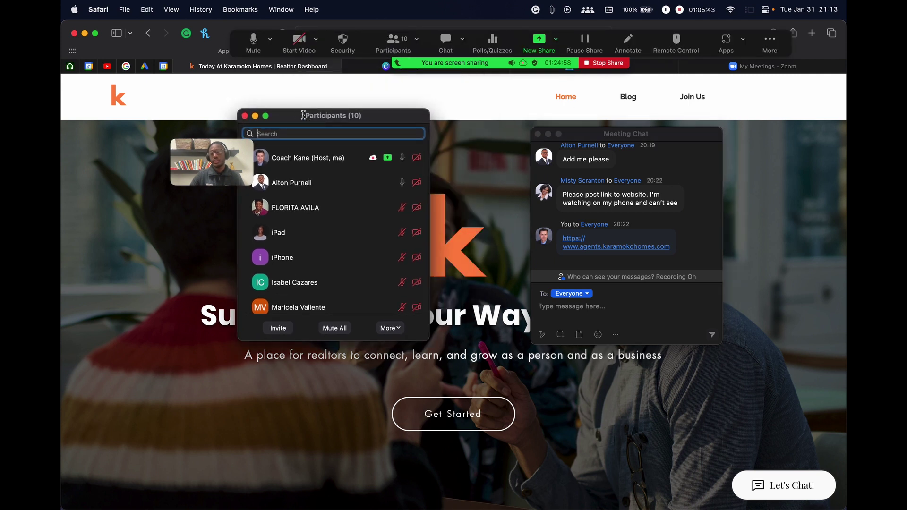
left_click_drag(303, 115, 361, 112)
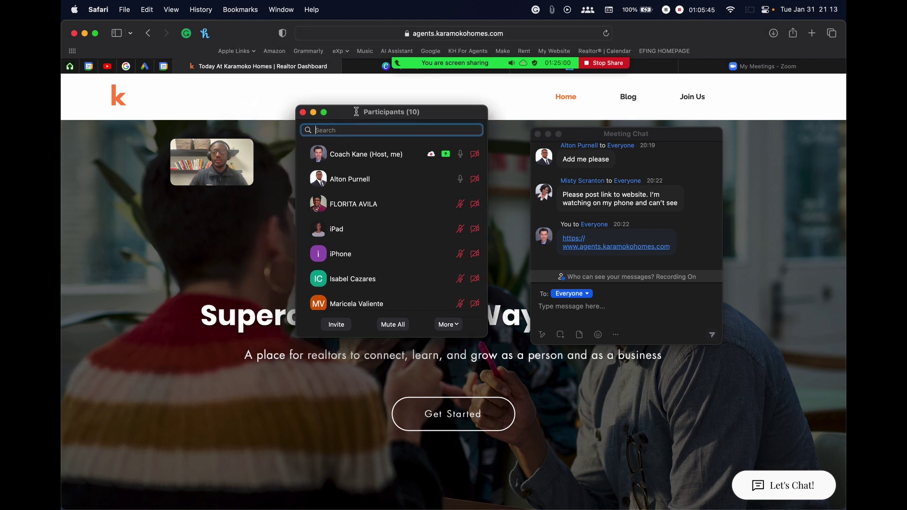